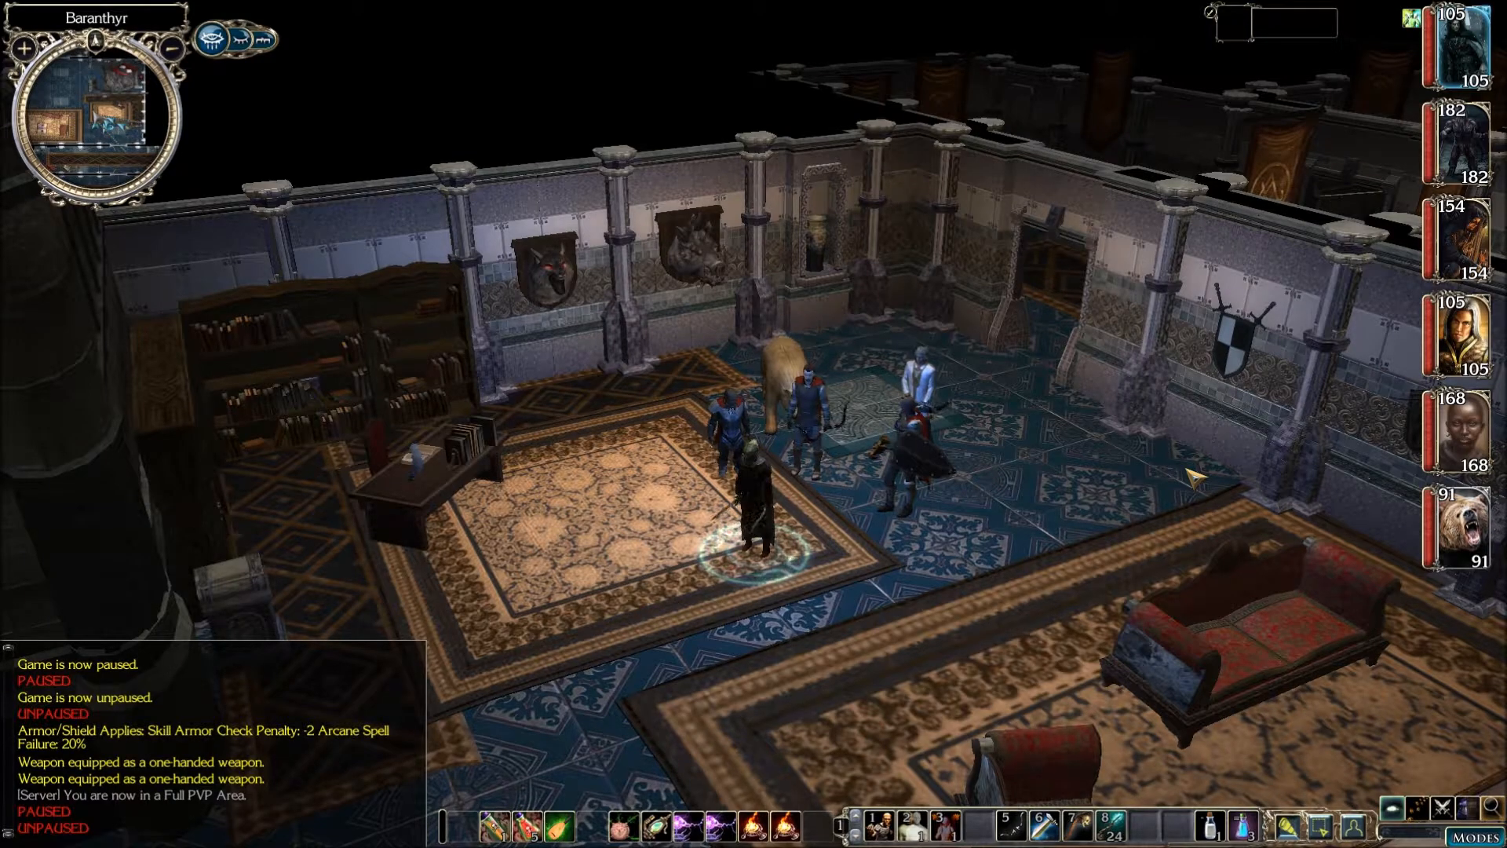
Walk the party across the patterned rug toward the pedestal and check the area map.
{"action": "middle_click_drag", "start_coordinate": [1192, 476], "coordinate": [674, 547]}
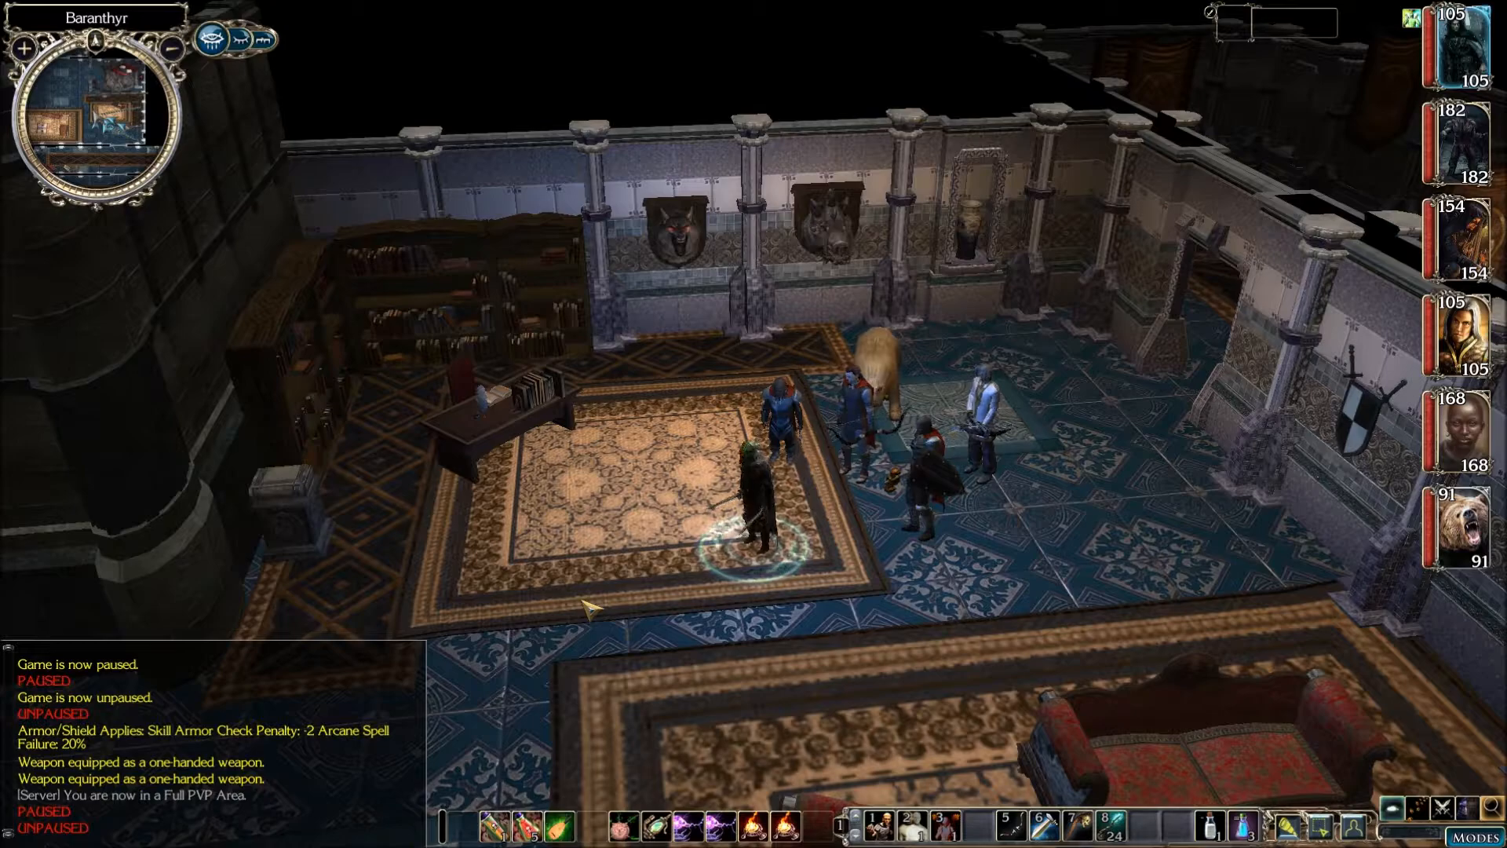
{"action": "left_click", "coordinate": [538, 600]}
{"action": "middle_click_drag", "start_coordinate": [537, 600], "coordinate": [1055, 502]}
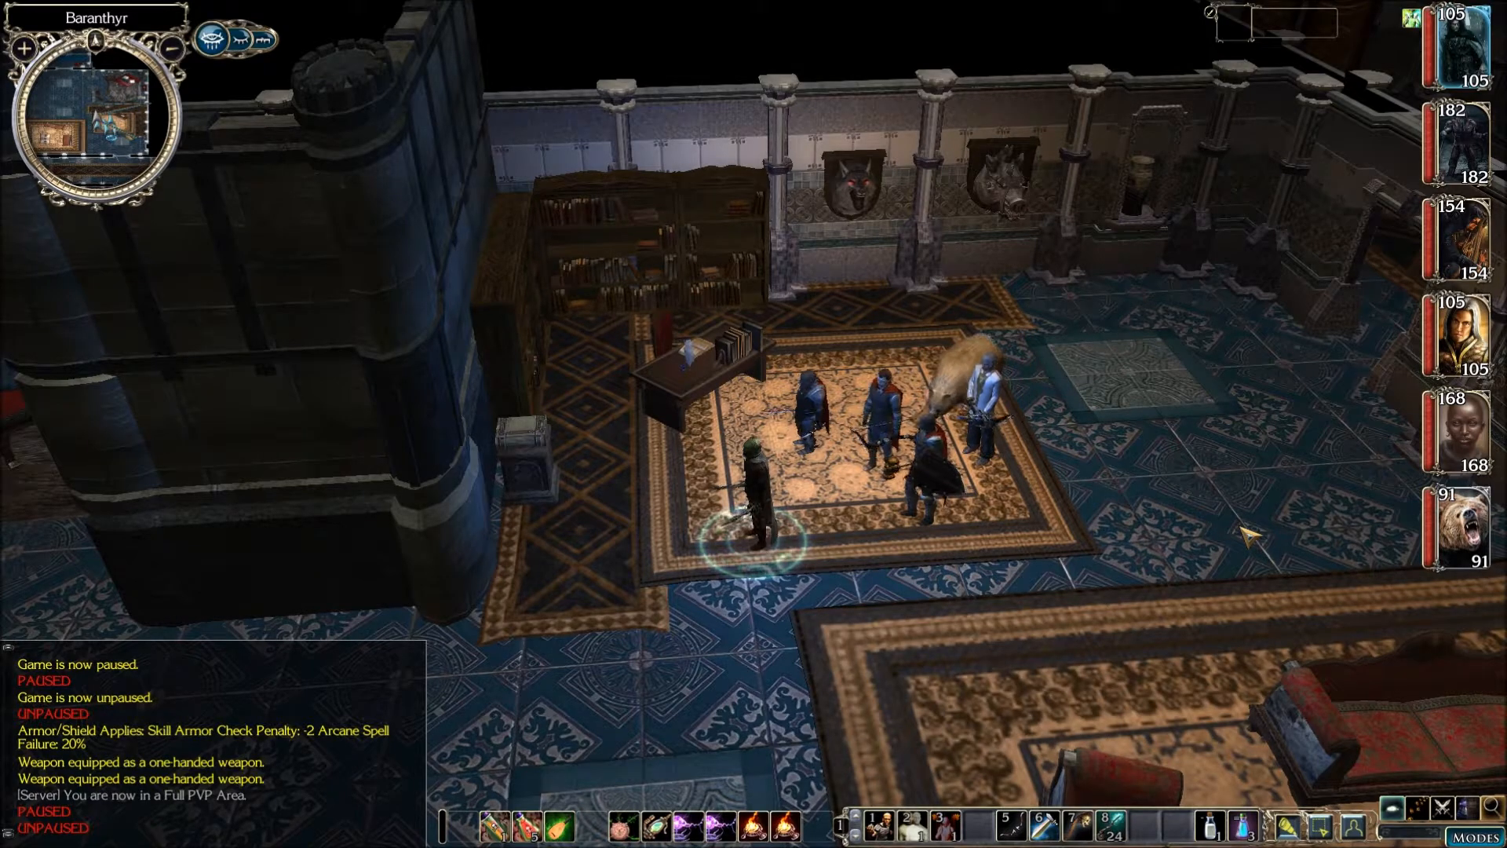
{"action": "scroll", "coordinate": [1244, 443], "scroll_direction": "up", "scroll_amount": 3}
{"action": "key", "text": "m"}
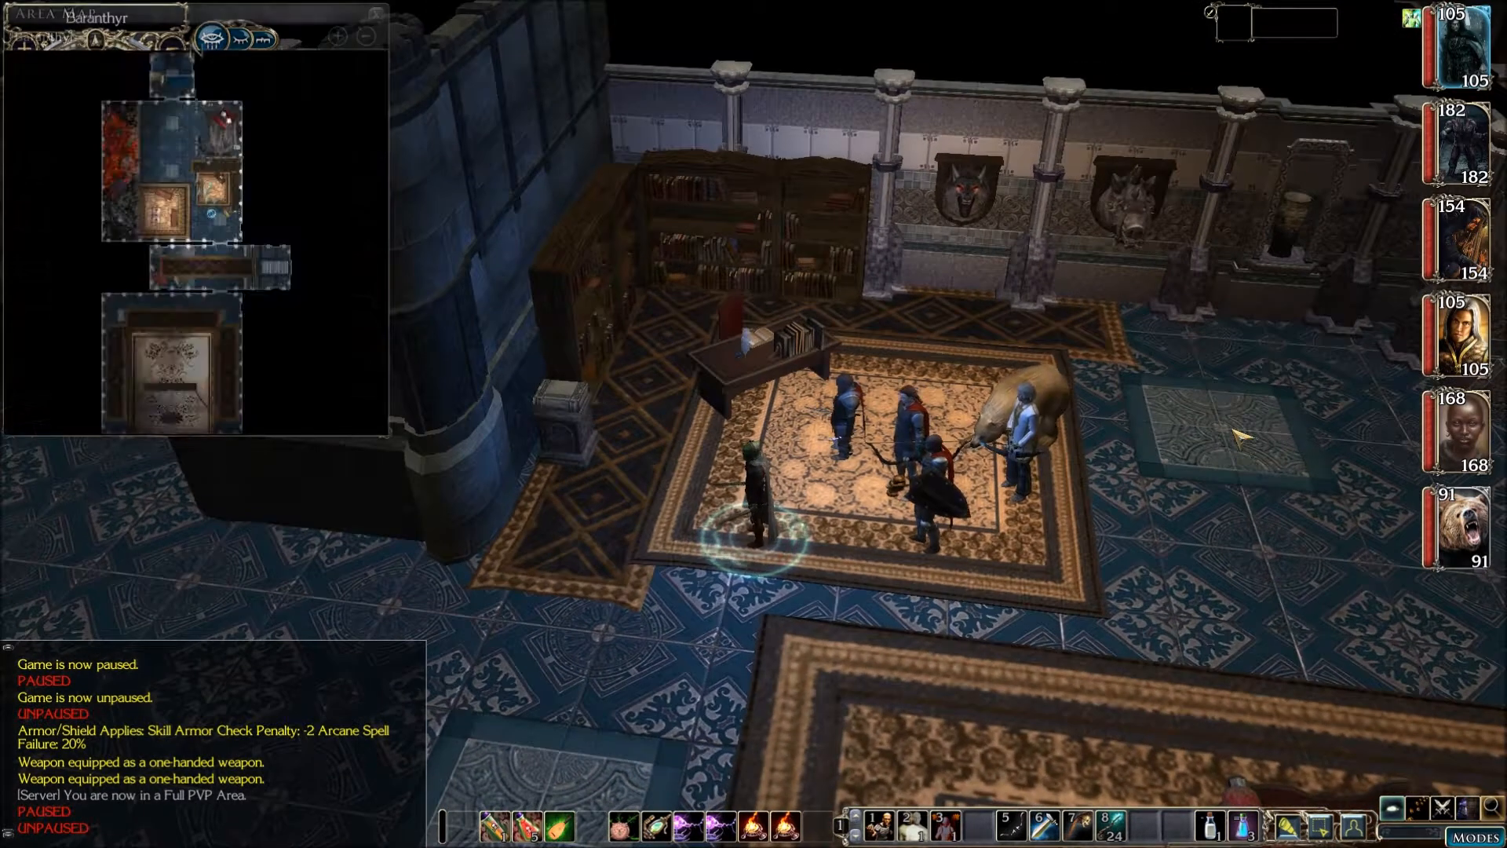
{"action": "key", "text": "m"}
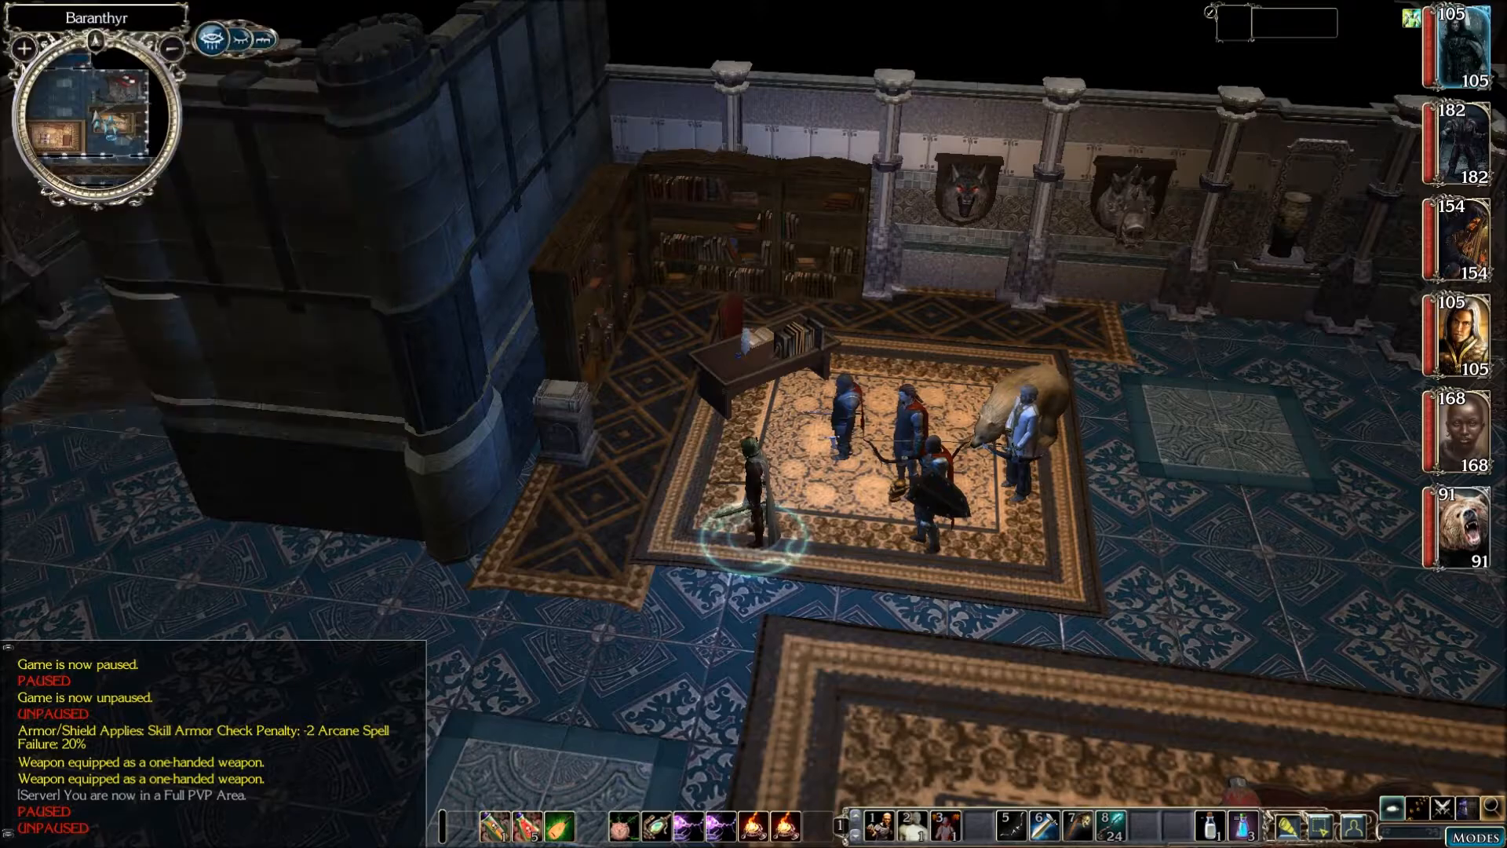
Use the Large Metal Book on the pedestal, decipher its language with Lore, and read through until the book is closed.
{"action": "middle_click_drag", "start_coordinate": [1244, 443], "coordinate": [1113, 289]}
{"action": "scroll", "coordinate": [1113, 289], "scroll_direction": "down", "scroll_amount": 4}
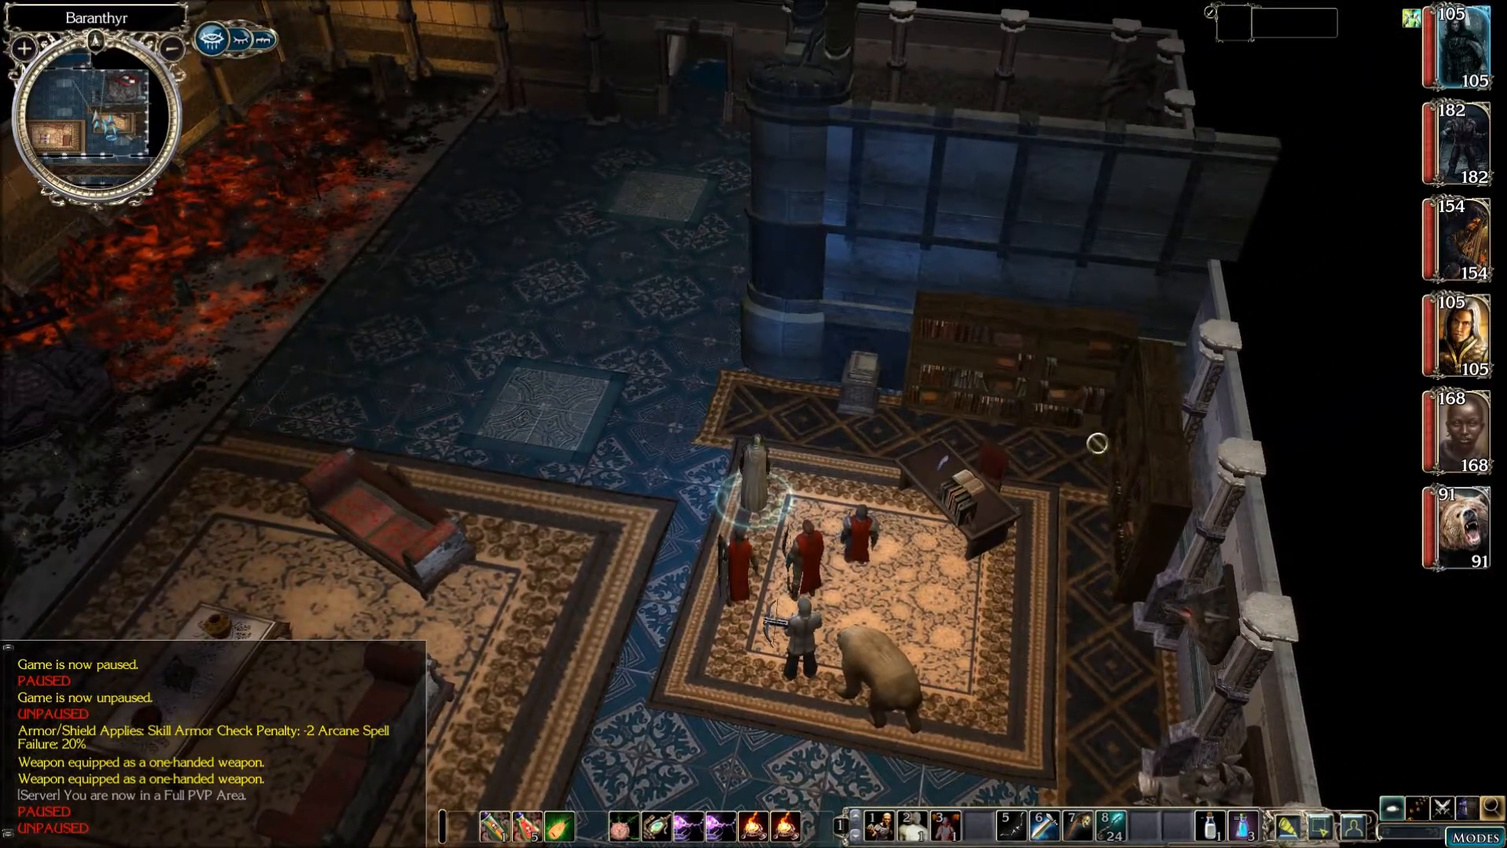
{"action": "left_click", "coordinate": [872, 376]}
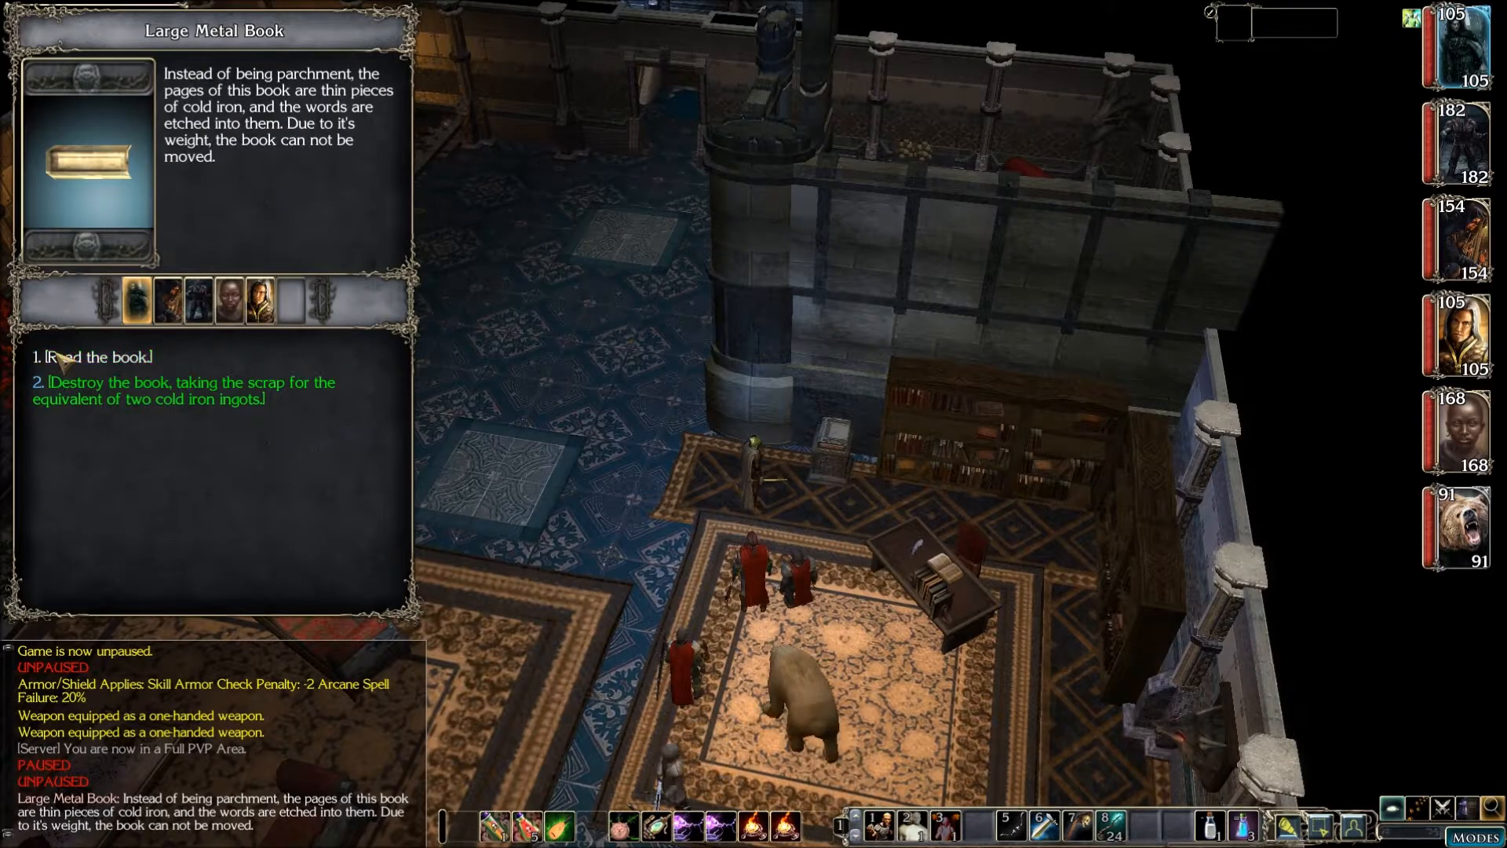
{"action": "left_click", "coordinate": [61, 359]}
{"action": "left_click", "coordinate": [72, 359]}
{"action": "left_click", "coordinate": [75, 360]}
{"action": "left_click", "coordinate": [77, 359]}
{"action": "left_click", "coordinate": [77, 360]}
{"action": "left_click", "coordinate": [77, 359]}
{"action": "left_click", "coordinate": [77, 359]}
{"action": "left_click", "coordinate": [76, 360]}
{"action": "left_click", "coordinate": [77, 360]}
{"action": "left_click", "coordinate": [78, 361]}
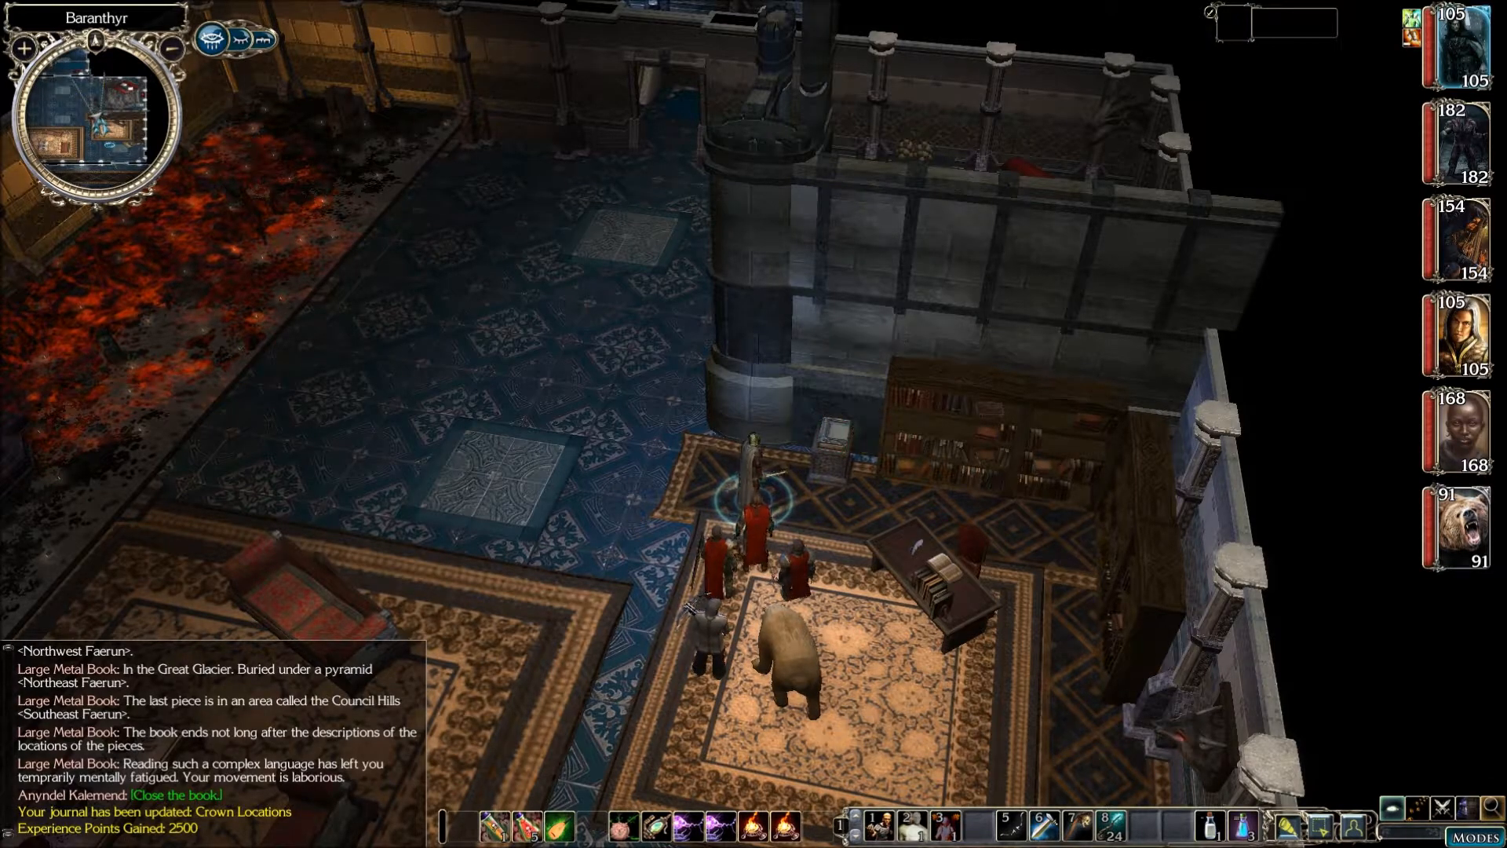
Use the Large Metal Book a second time and repeat the reading and deciphering conversation through to closing it.
{"action": "left_click", "coordinate": [857, 434]}
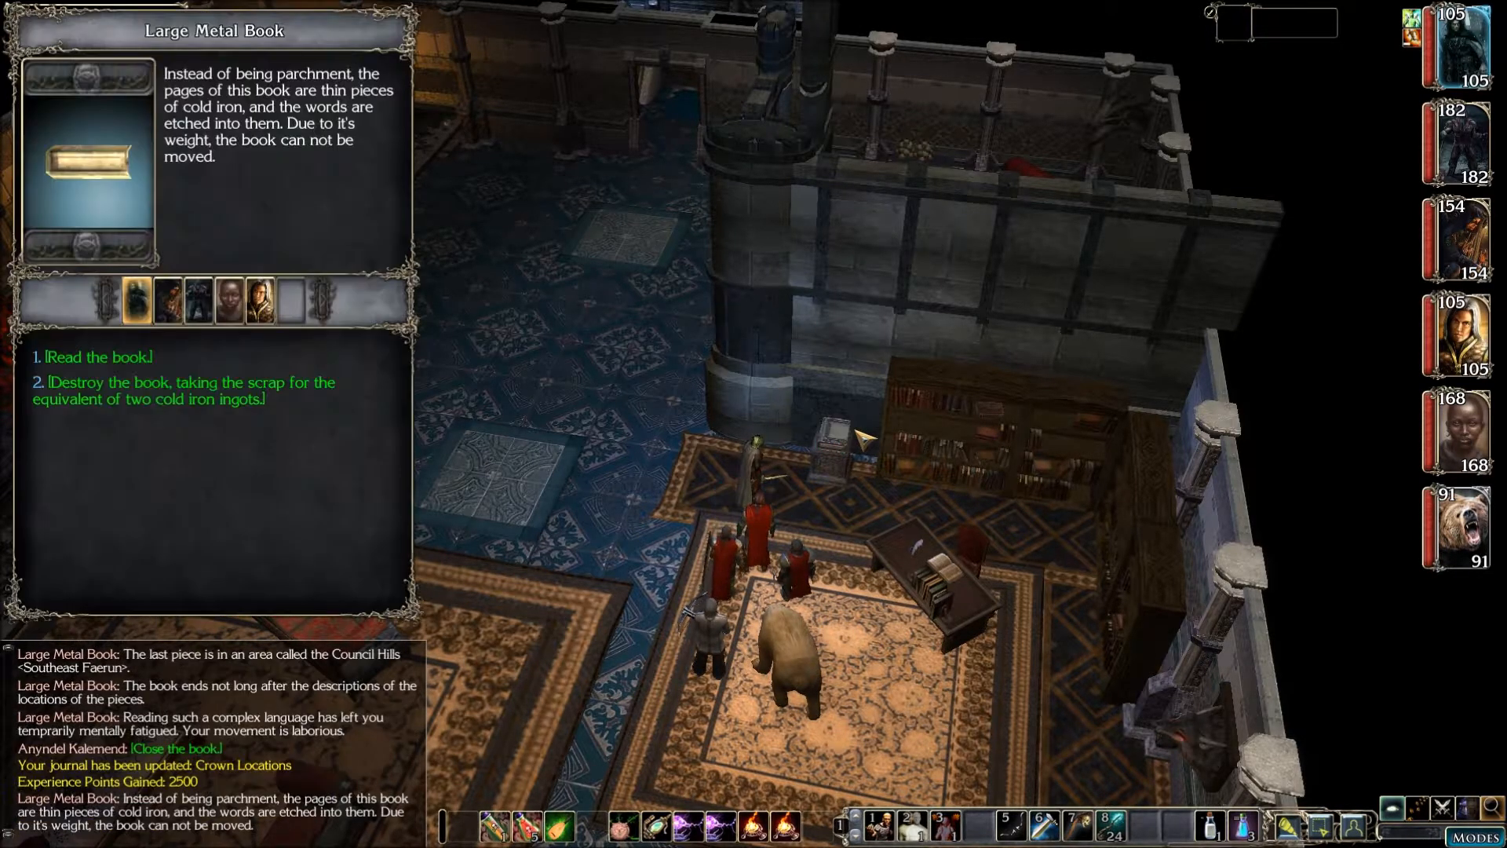
{"action": "left_click", "coordinate": [100, 359]}
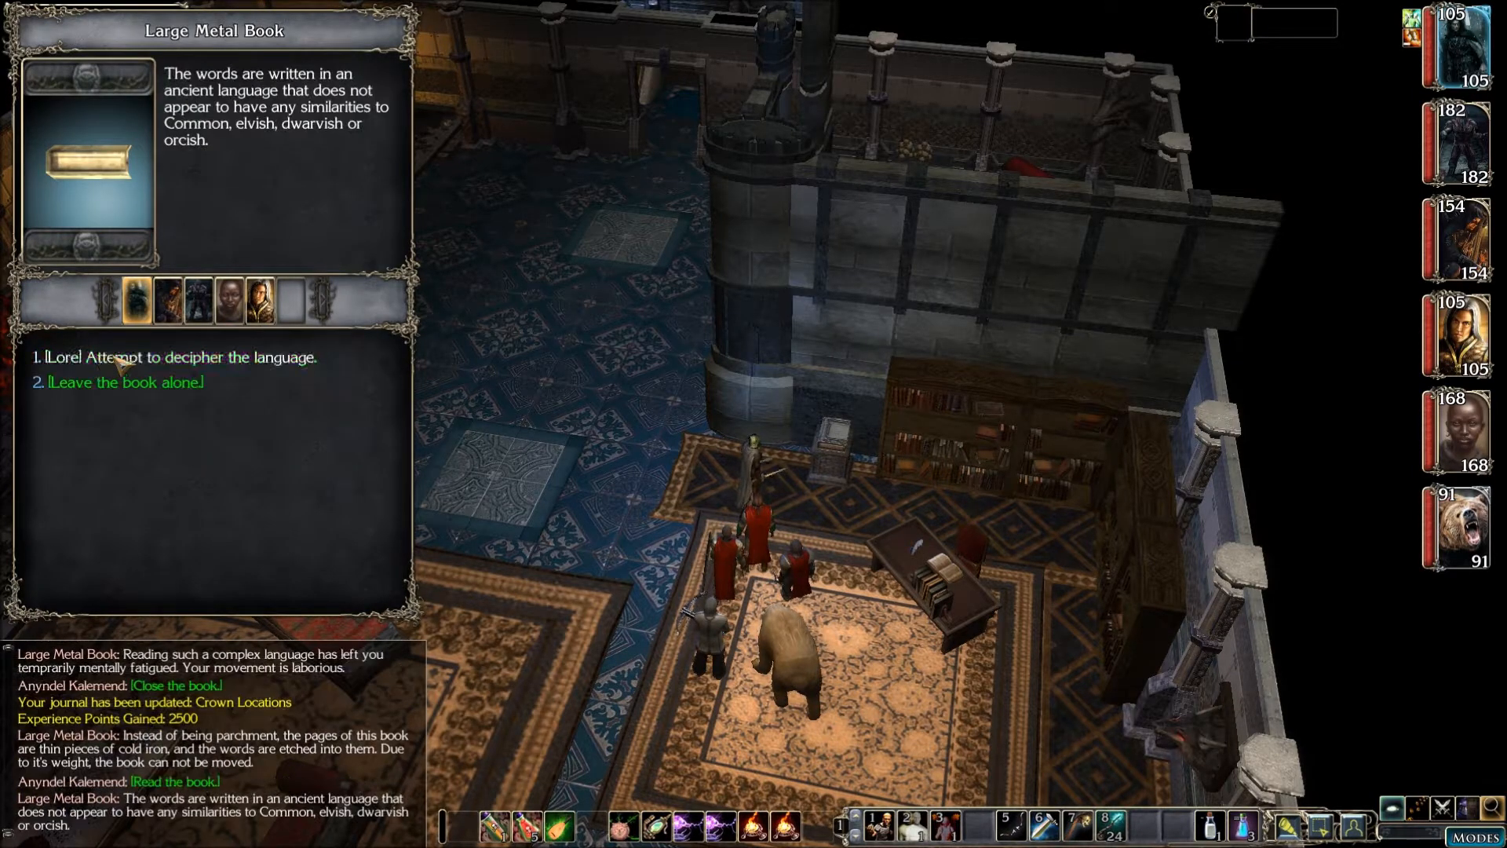
{"action": "left_click", "coordinate": [114, 361]}
{"action": "left_click", "coordinate": [104, 362]}
{"action": "left_click", "coordinate": [102, 361]}
{"action": "left_click", "coordinate": [102, 361]}
{"action": "left_click", "coordinate": [102, 361]}
{"action": "left_click", "coordinate": [102, 361]}
{"action": "left_click", "coordinate": [102, 361]}
{"action": "left_click", "coordinate": [102, 361]}
{"action": "left_click", "coordinate": [104, 363]}
{"action": "left_click", "coordinate": [103, 363]}
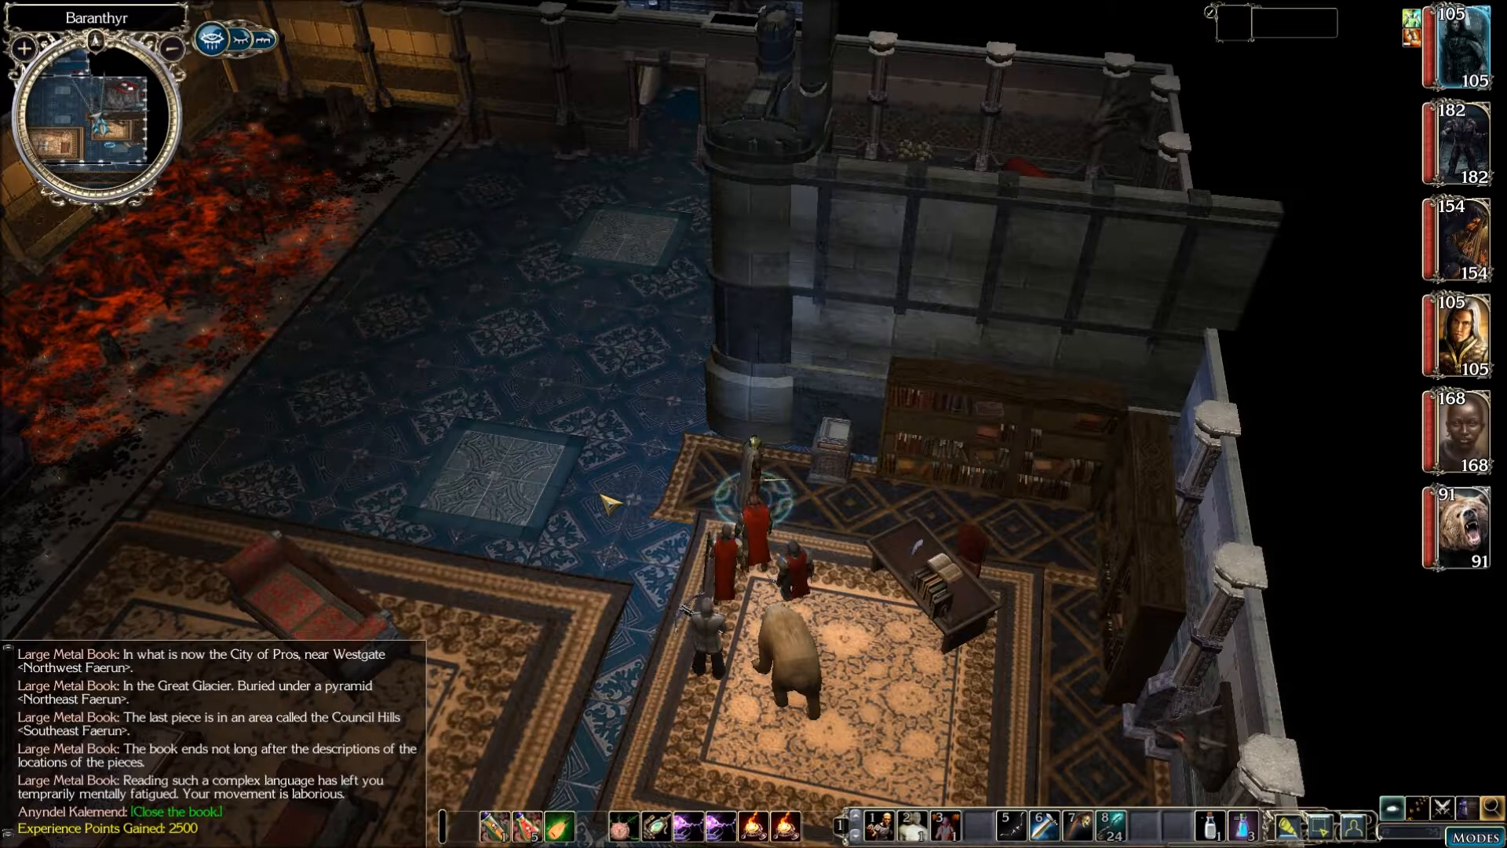
Walk the character away from the book pedestal onto the tiled floor beside the sofa rug.
{"action": "left_click", "coordinate": [577, 544]}
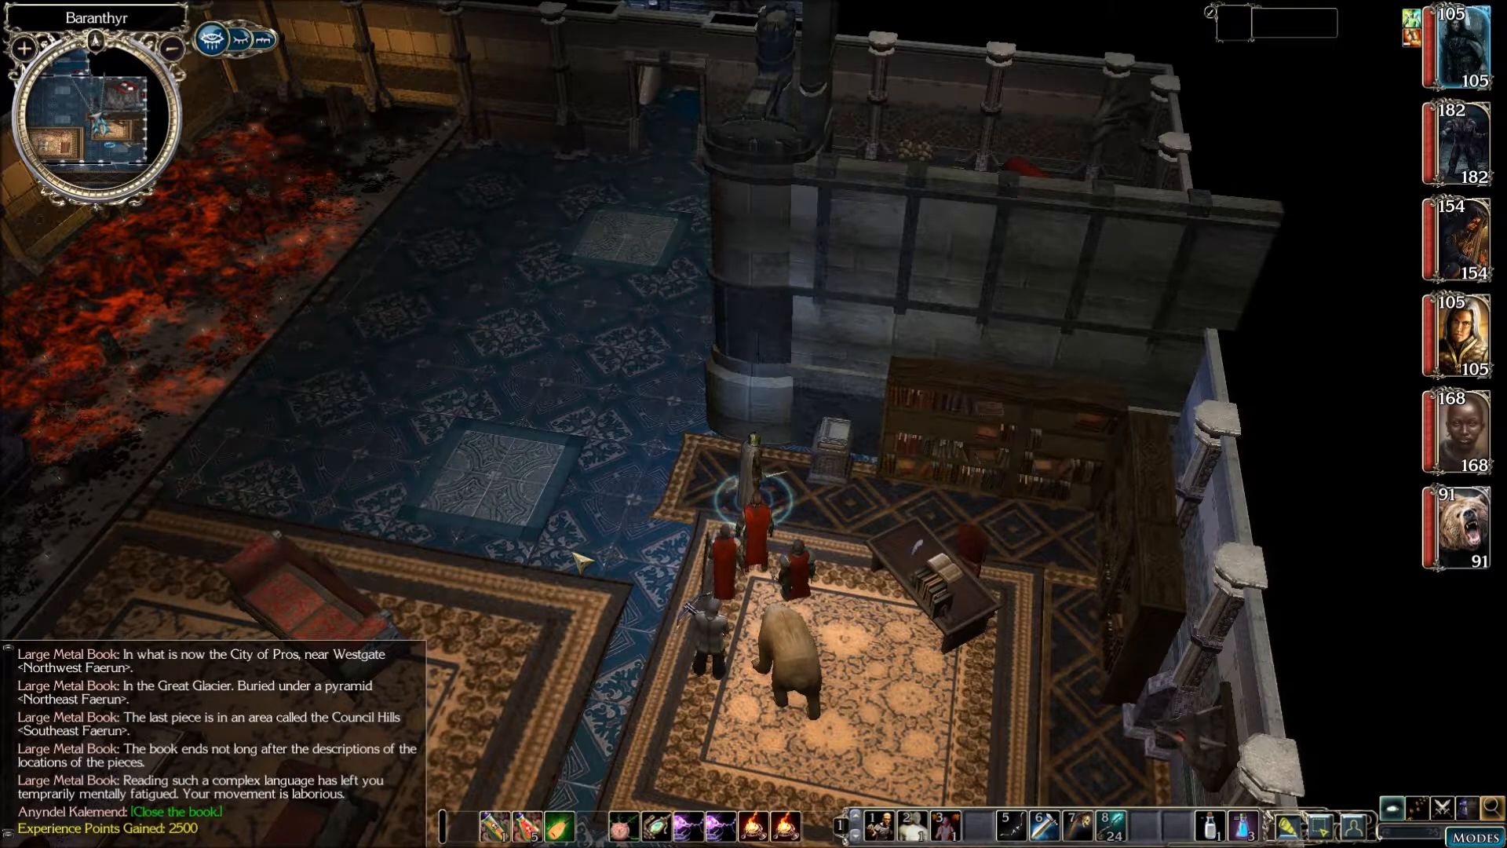
{"action": "middle_click_drag", "start_coordinate": [680, 351], "coordinate": [785, 377]}
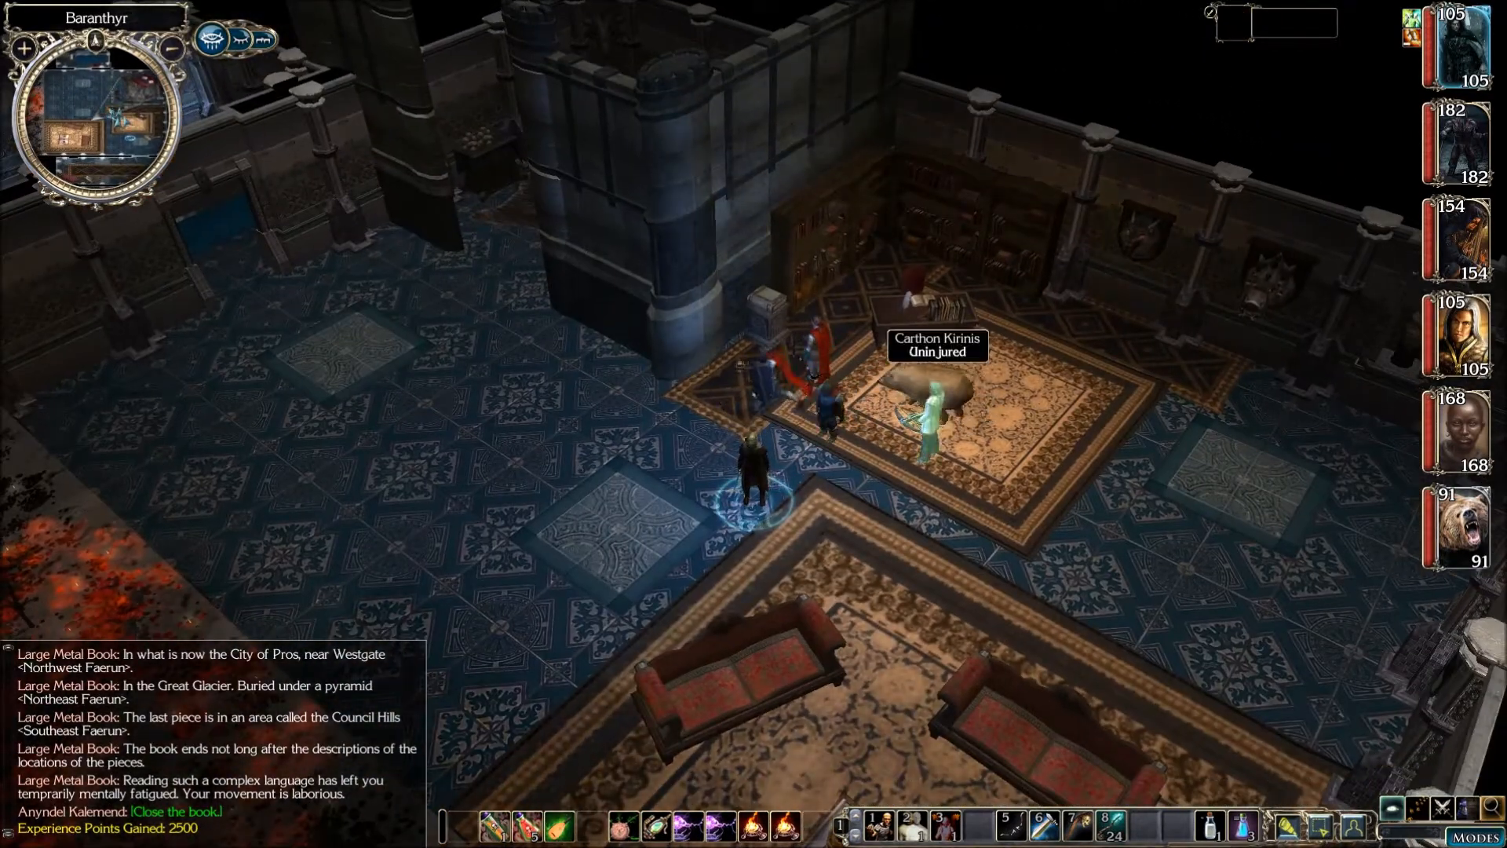
{"action": "middle_click_drag", "start_coordinate": [934, 412], "coordinate": [952, 449]}
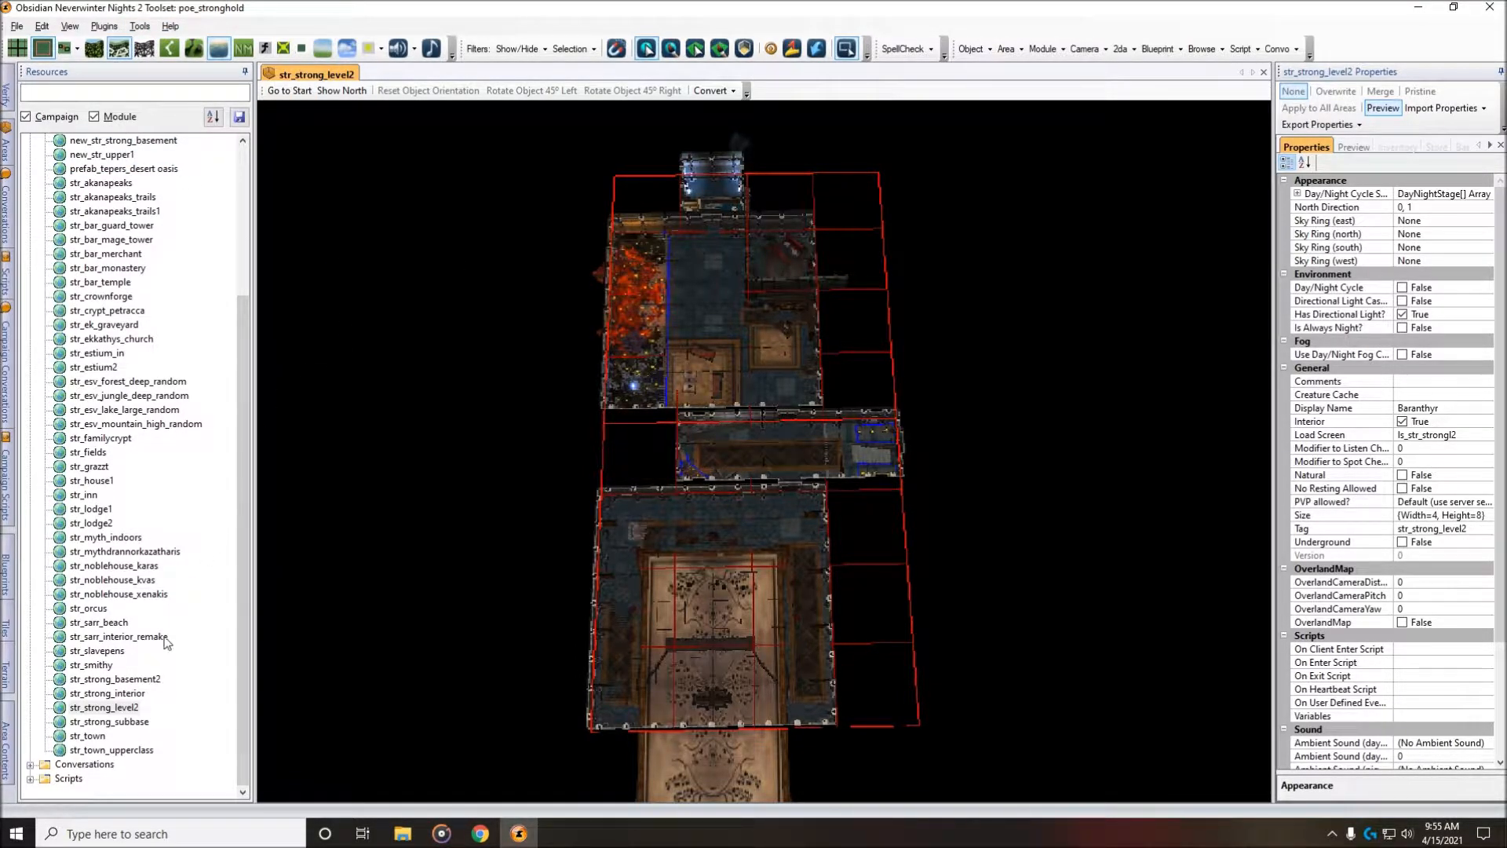
Locate the large metal book beside the bookcases in the str_strong_level2 area and select it.
{"action": "left_click", "coordinate": [104, 707]}
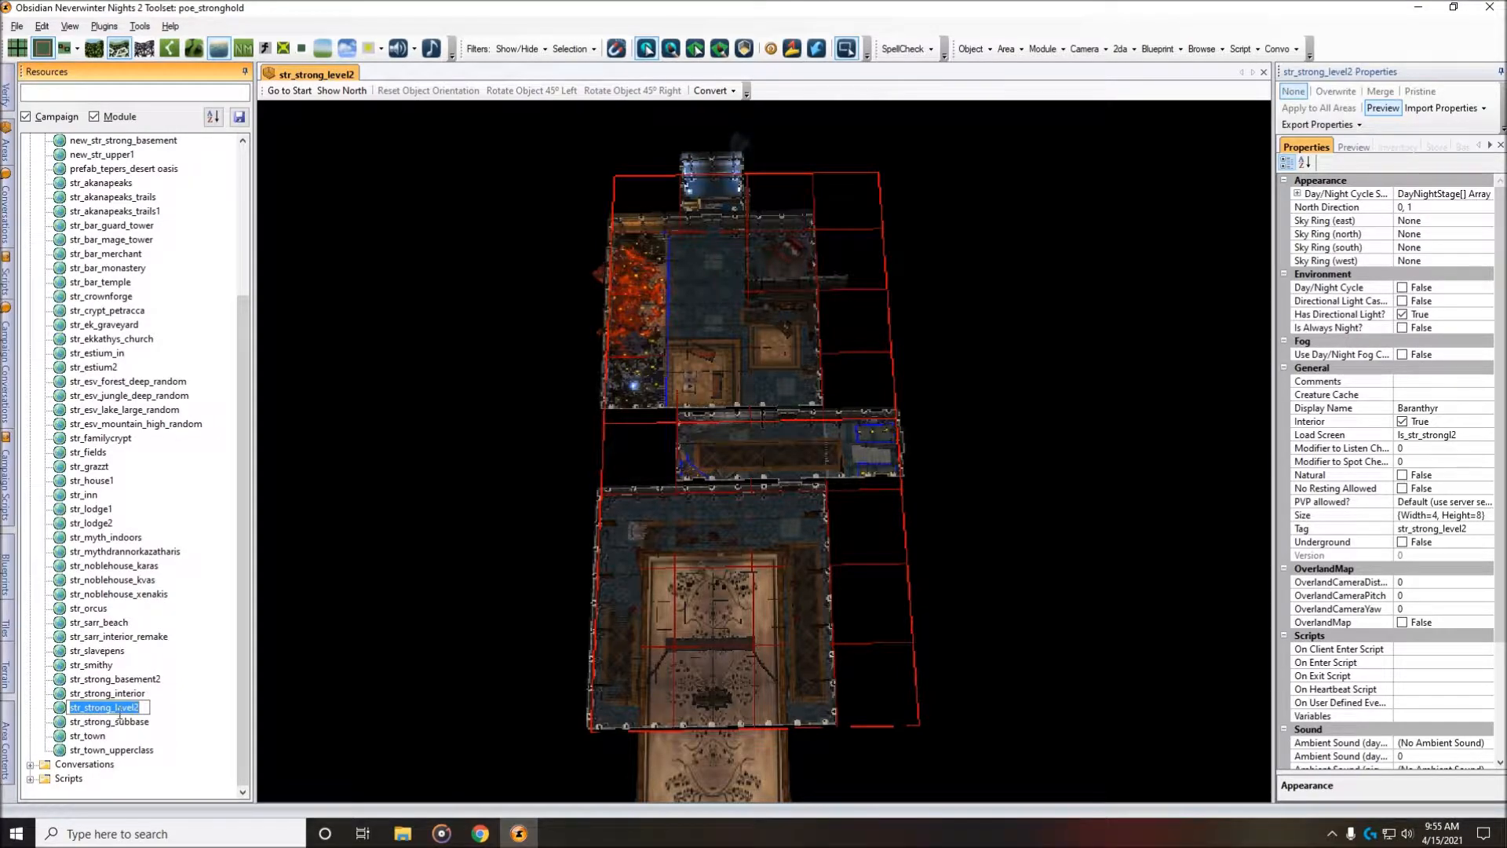
{"action": "key", "text": "Escape"}
{"action": "scroll", "coordinate": [932, 468], "scroll_direction": "up", "scroll_amount": 5}
{"action": "scroll", "coordinate": [797, 306], "scroll_direction": "up", "scroll_amount": 2}
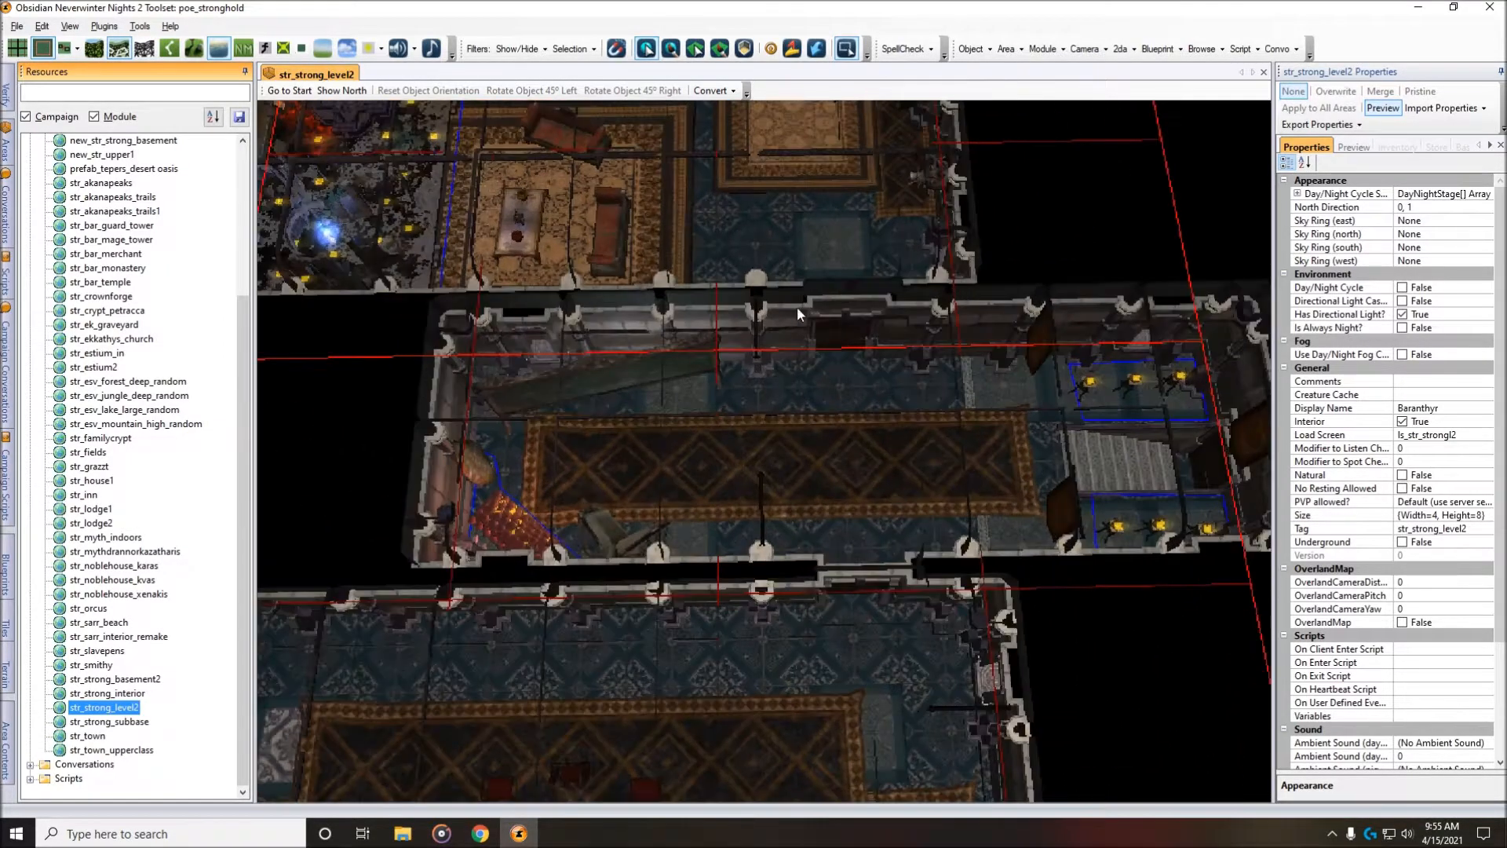
{"action": "scroll", "coordinate": [821, 402], "scroll_direction": "up", "scroll_amount": 4}
{"action": "key", "text": "Up"}
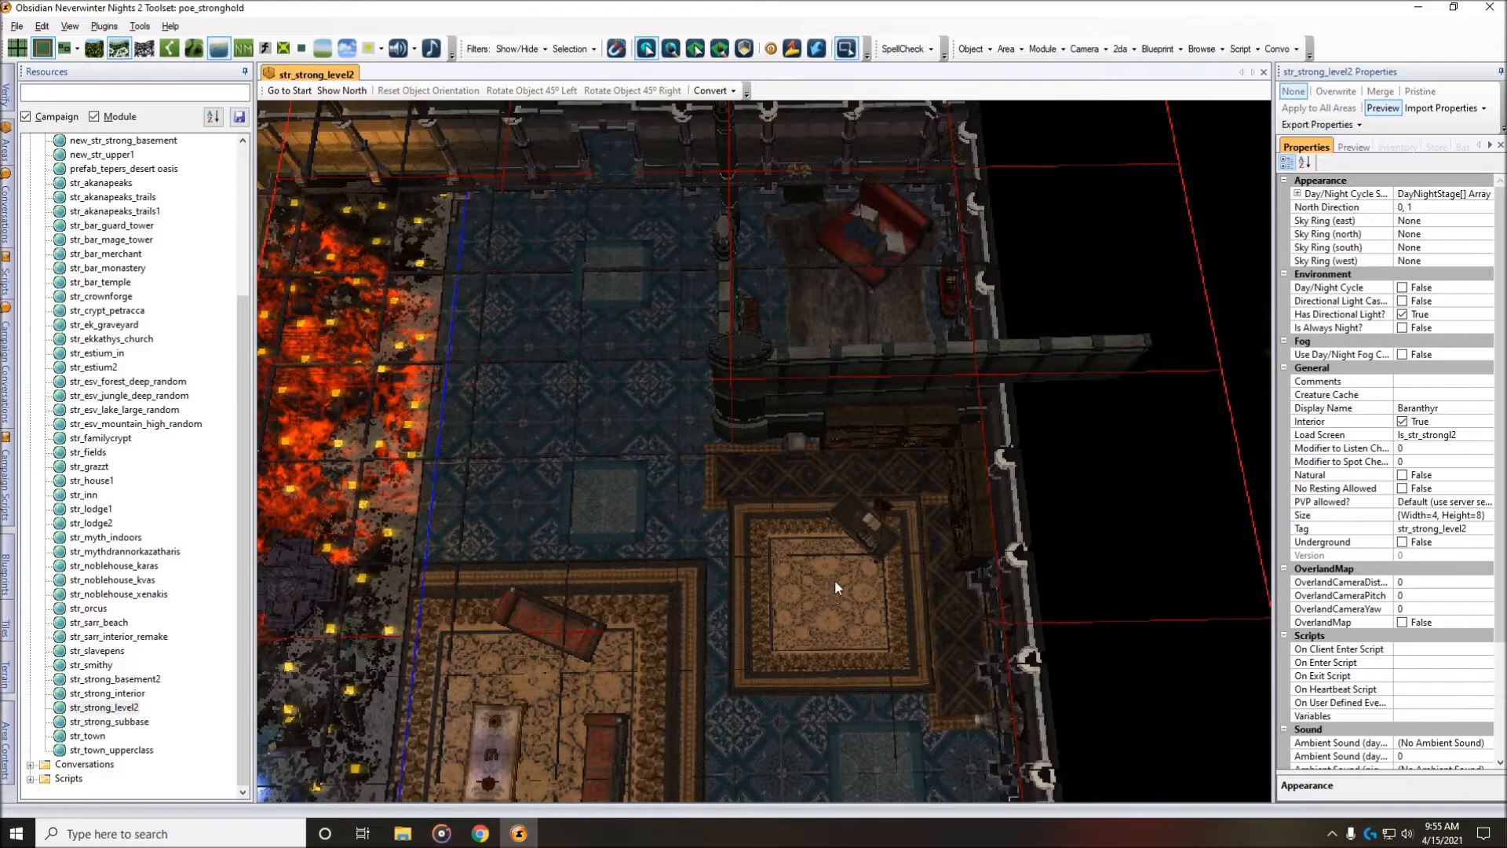
{"action": "scroll", "coordinate": [832, 502], "scroll_direction": "up", "scroll_amount": 4}
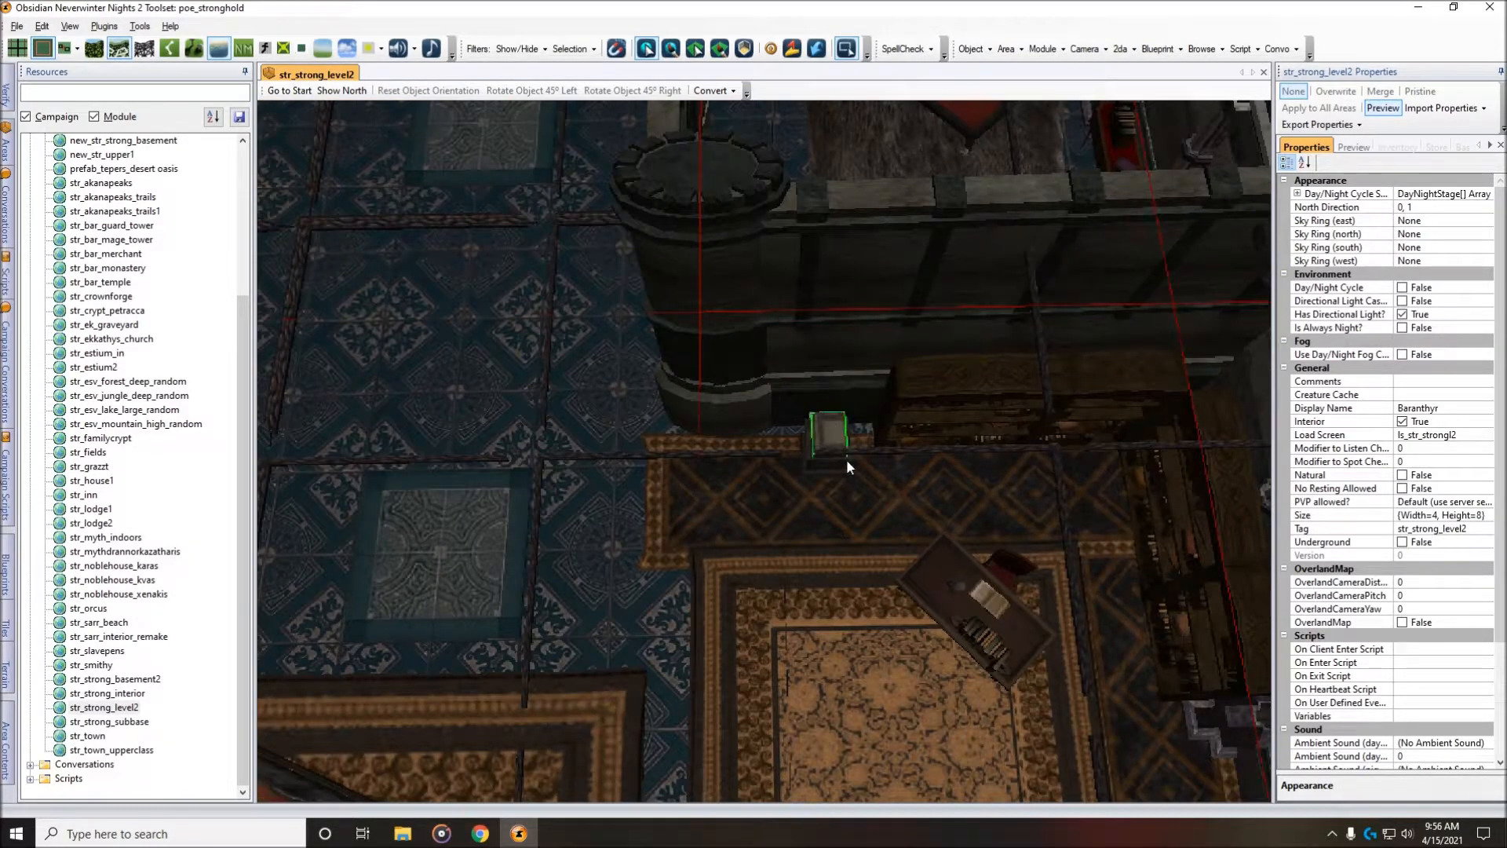
{"action": "left_click", "coordinate": [840, 446]}
{"action": "scroll", "coordinate": [868, 469], "scroll_direction": "up", "scroll_amount": 6}
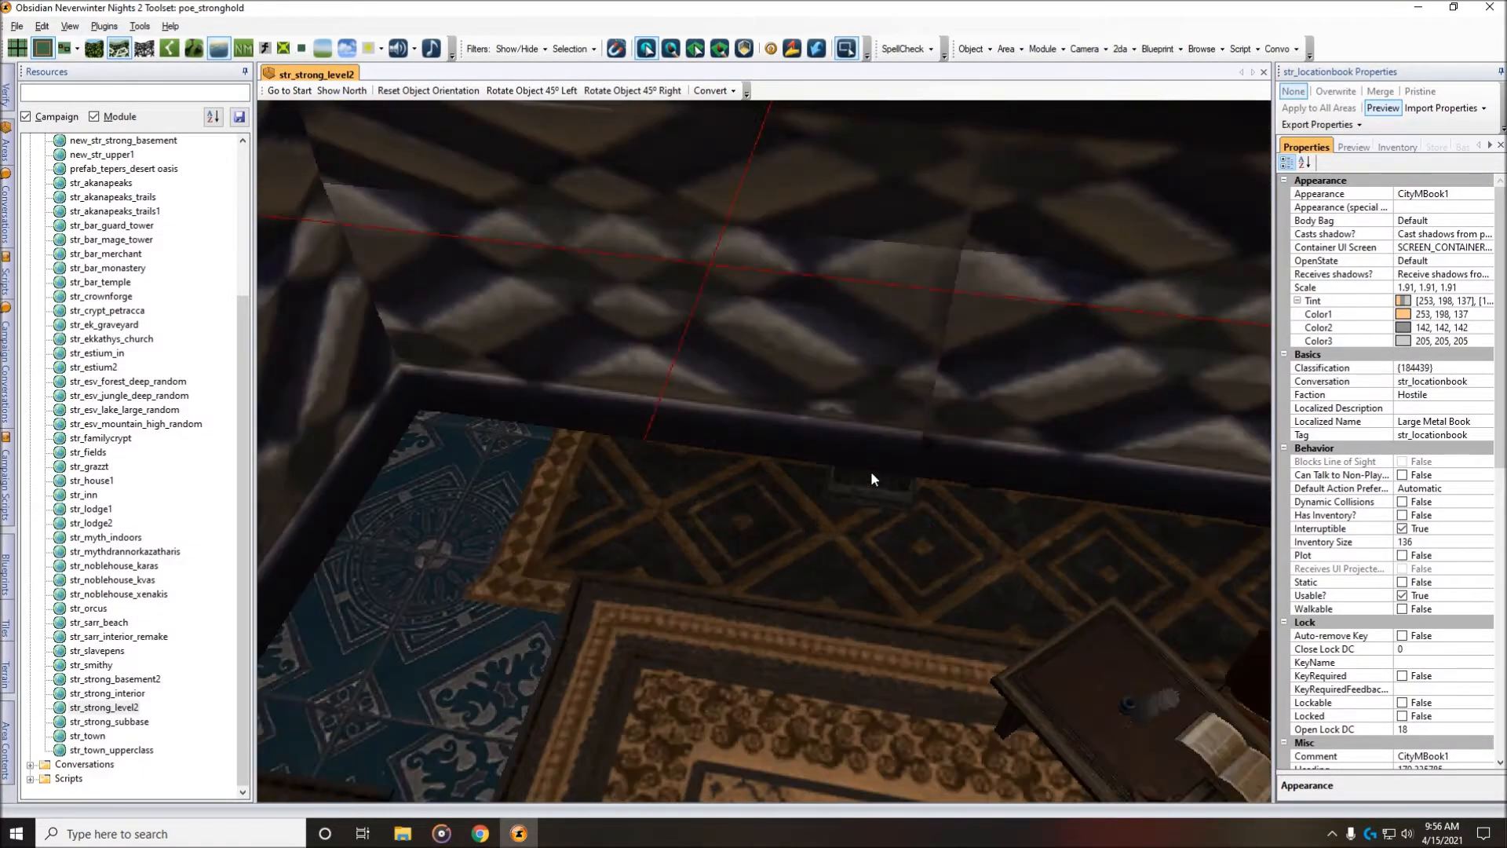
{"action": "middle_click_drag", "start_coordinate": [869, 471], "coordinate": [859, 502]}
Review the book's properties and preview the gp_talk_object code assigned as its On Used Script.
{"action": "left_click", "coordinate": [1492, 422]}
{"action": "left_click_drag", "start_coordinate": [1500, 430], "coordinate": [1500, 472]}
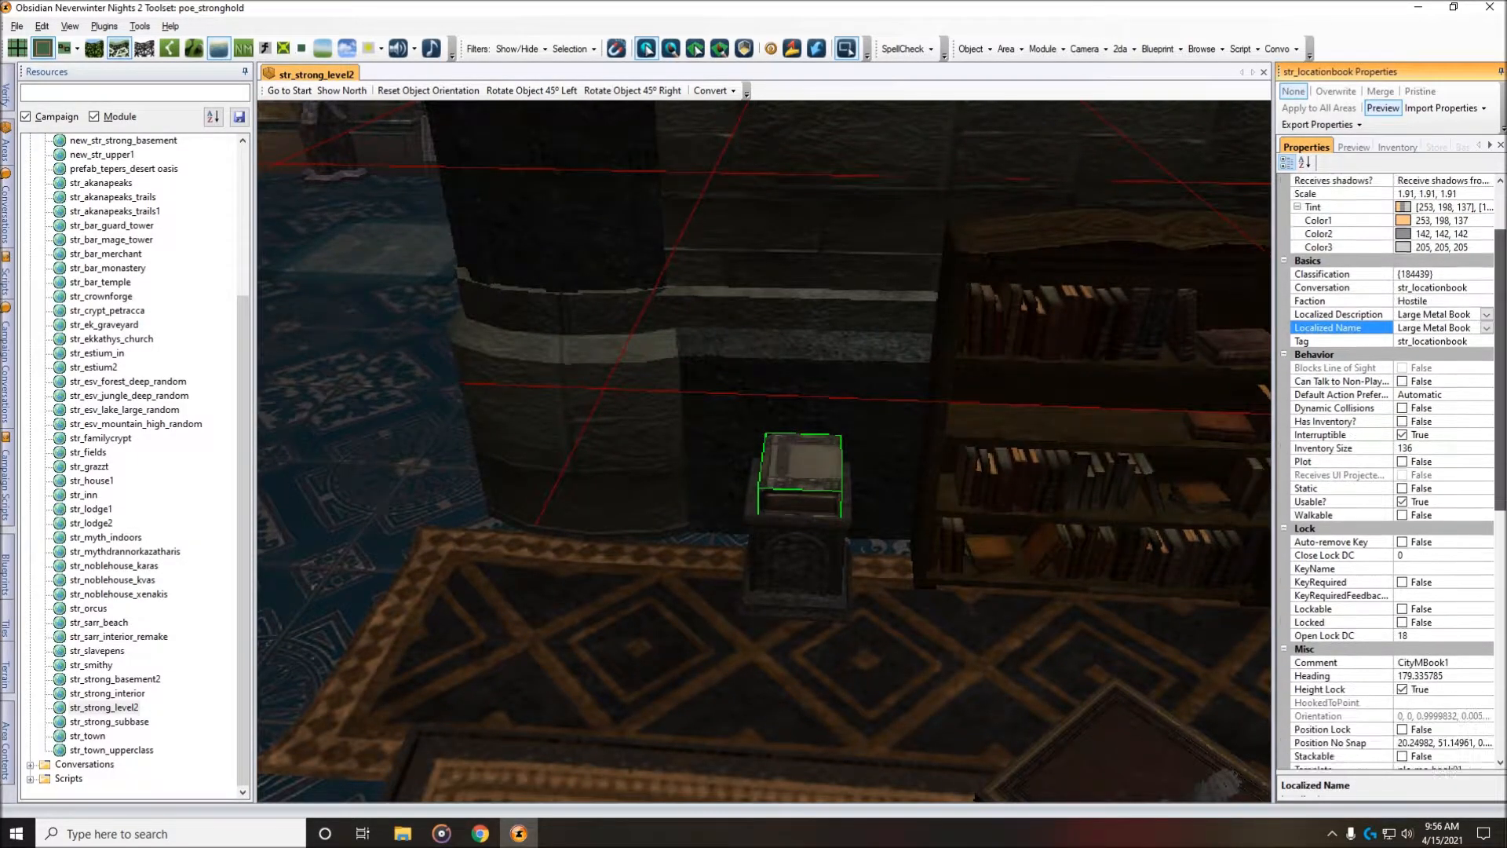
{"action": "scroll", "coordinate": [1309, 530], "scroll_direction": "down", "scroll_amount": 13}
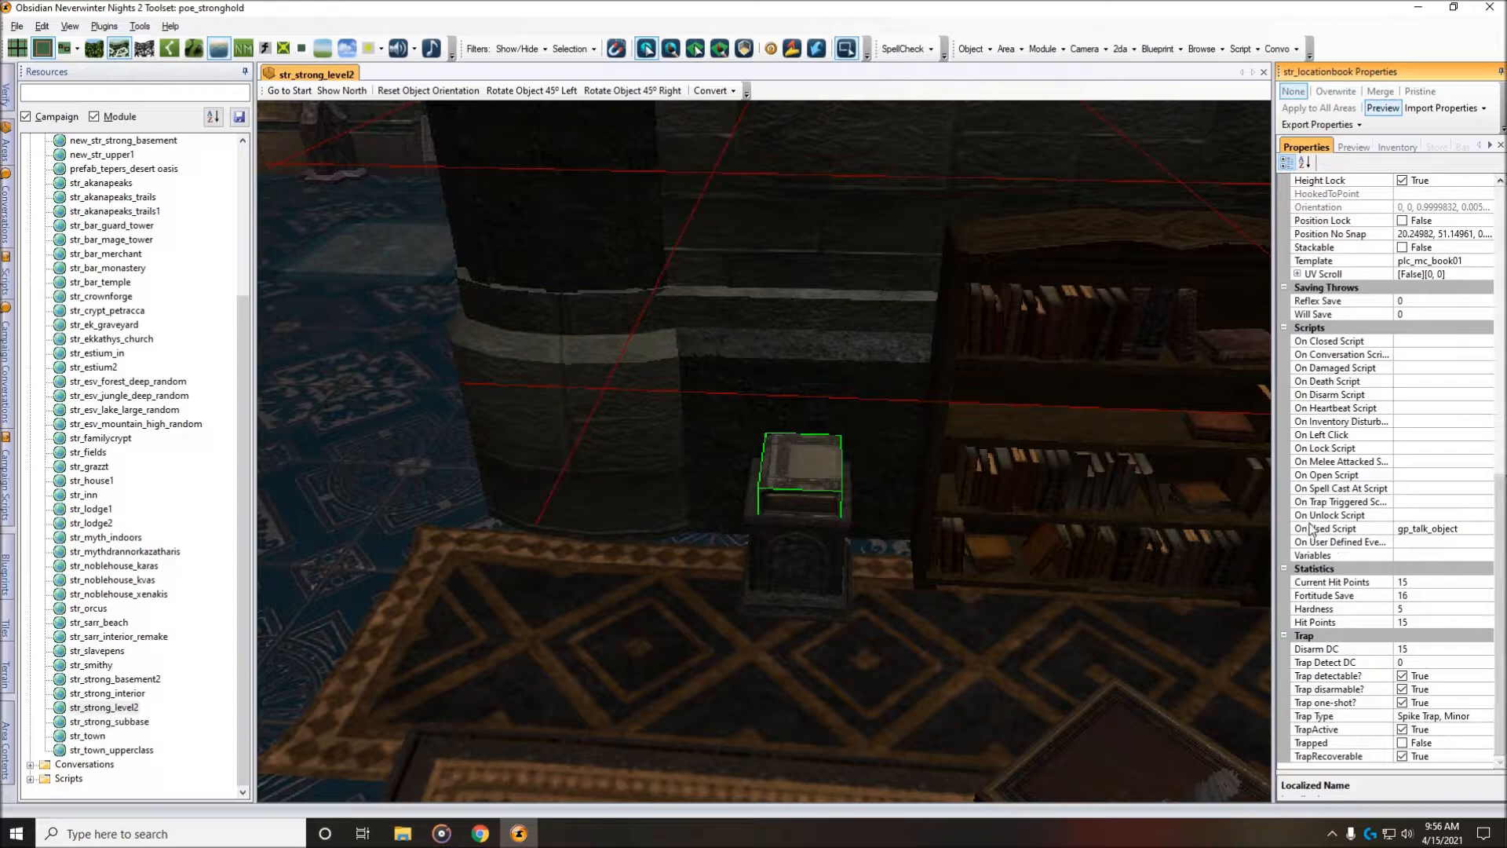
{"action": "left_click", "coordinate": [1477, 532]}
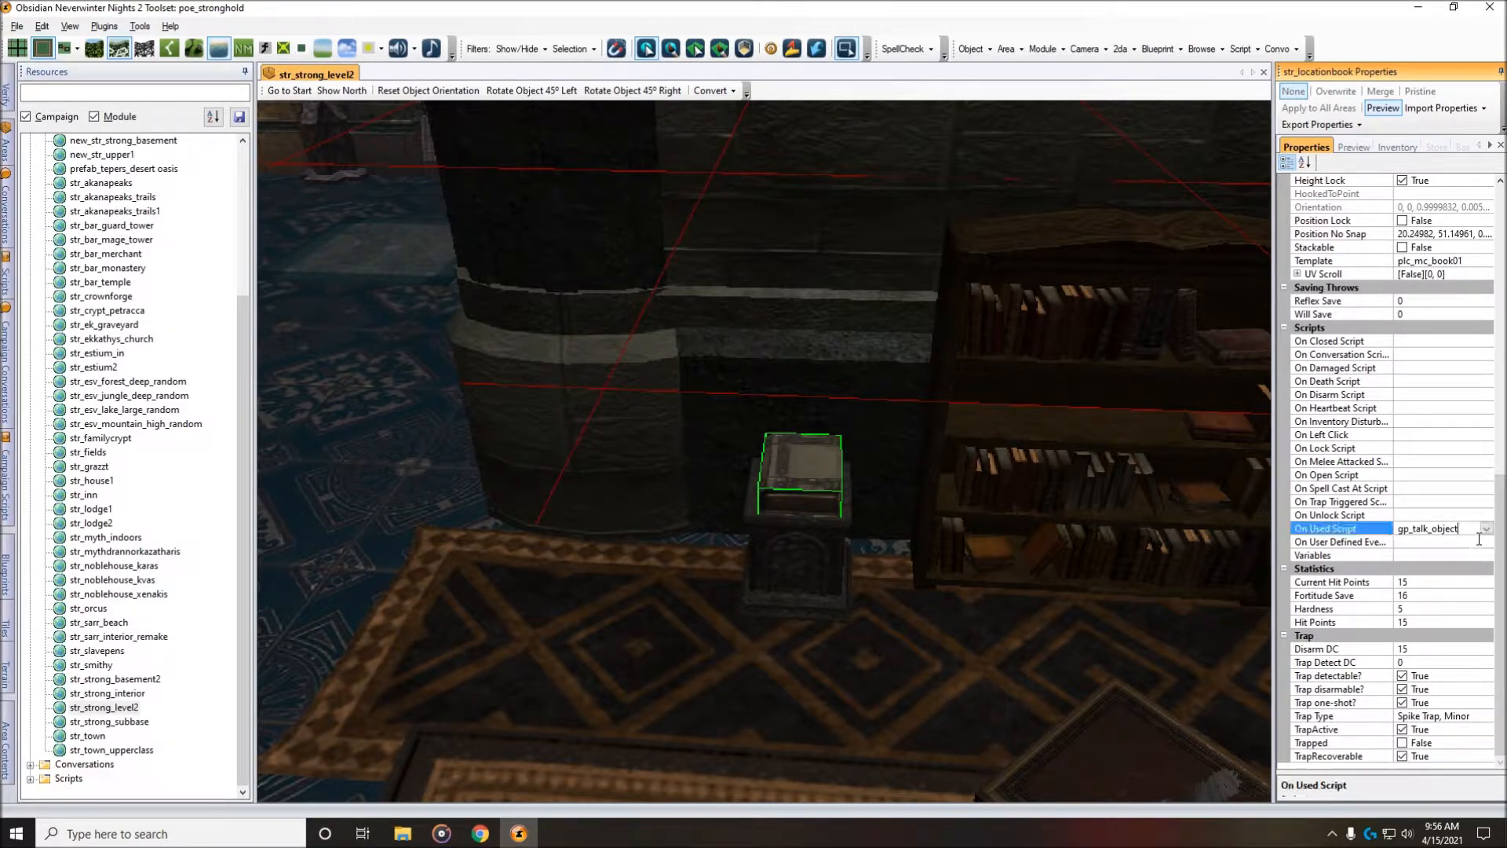
{"action": "left_click_drag", "start_coordinate": [1471, 539], "coordinate": [1402, 542]}
{"action": "left_click", "coordinate": [1486, 529]}
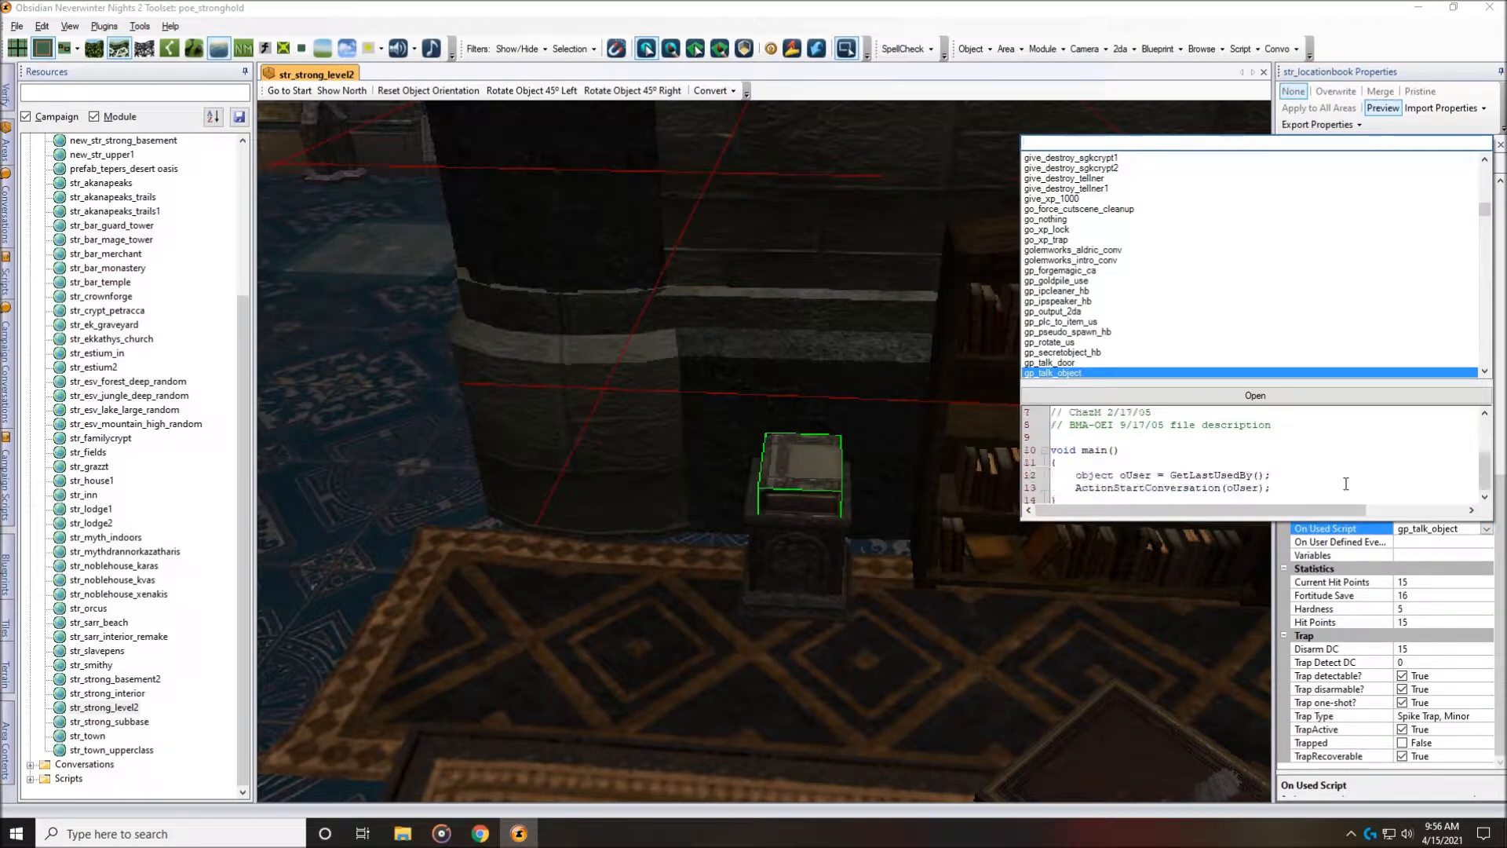
{"action": "scroll", "coordinate": [1345, 484], "scroll_direction": "down", "scroll_amount": 1}
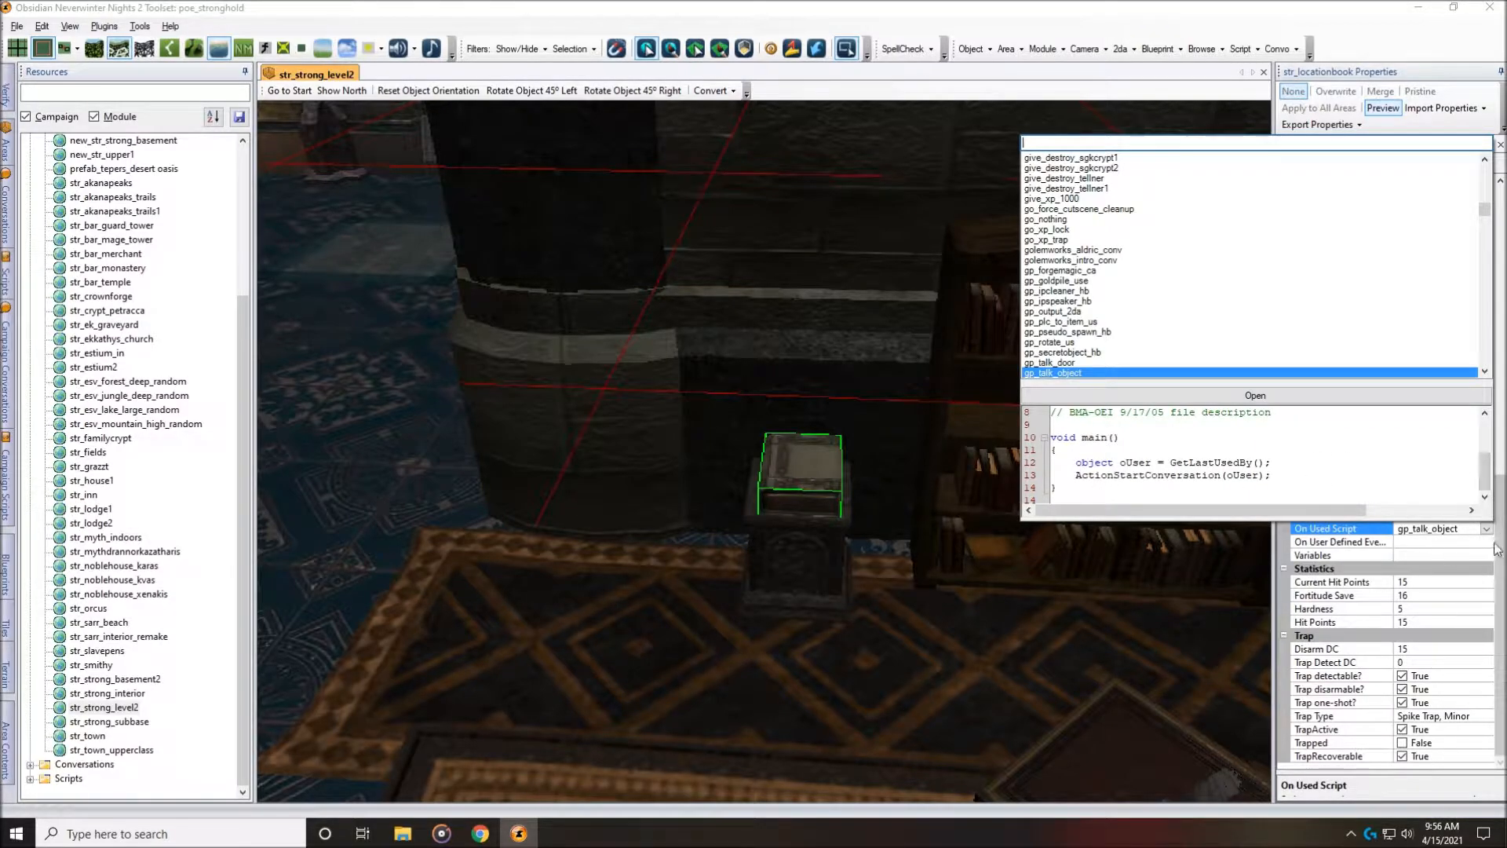
{"action": "left_click", "coordinate": [1443, 523]}
Open the str_locationbook conversation assigned in the book's Conversation property.
{"action": "scroll", "coordinate": [1444, 522], "scroll_direction": "up", "scroll_amount": 4}
{"action": "scroll", "coordinate": [1392, 471], "scroll_direction": "up", "scroll_amount": 10}
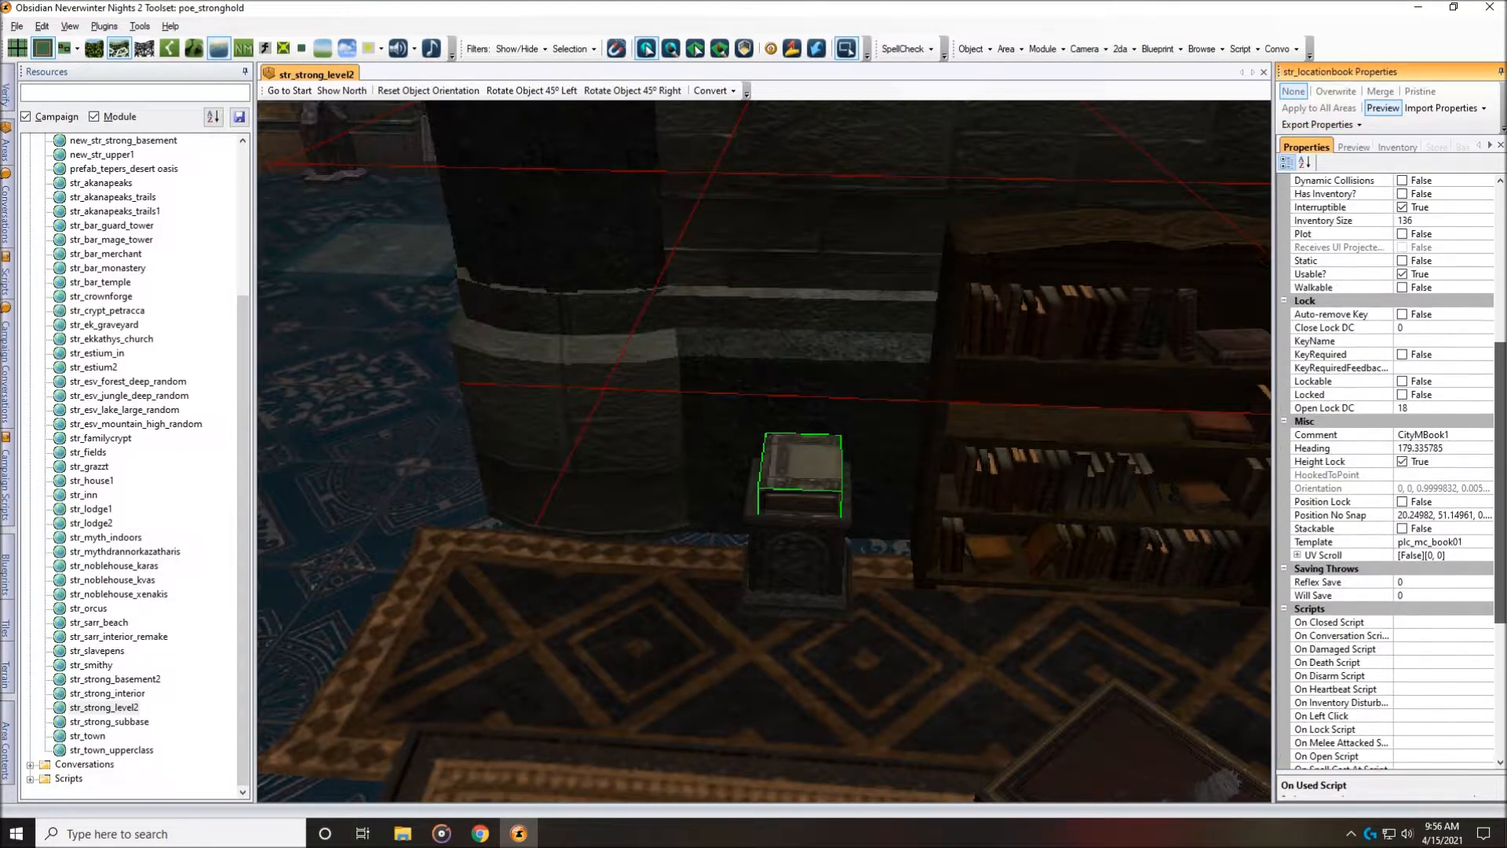
{"action": "scroll", "coordinate": [1458, 285], "scroll_direction": "up", "scroll_amount": 1}
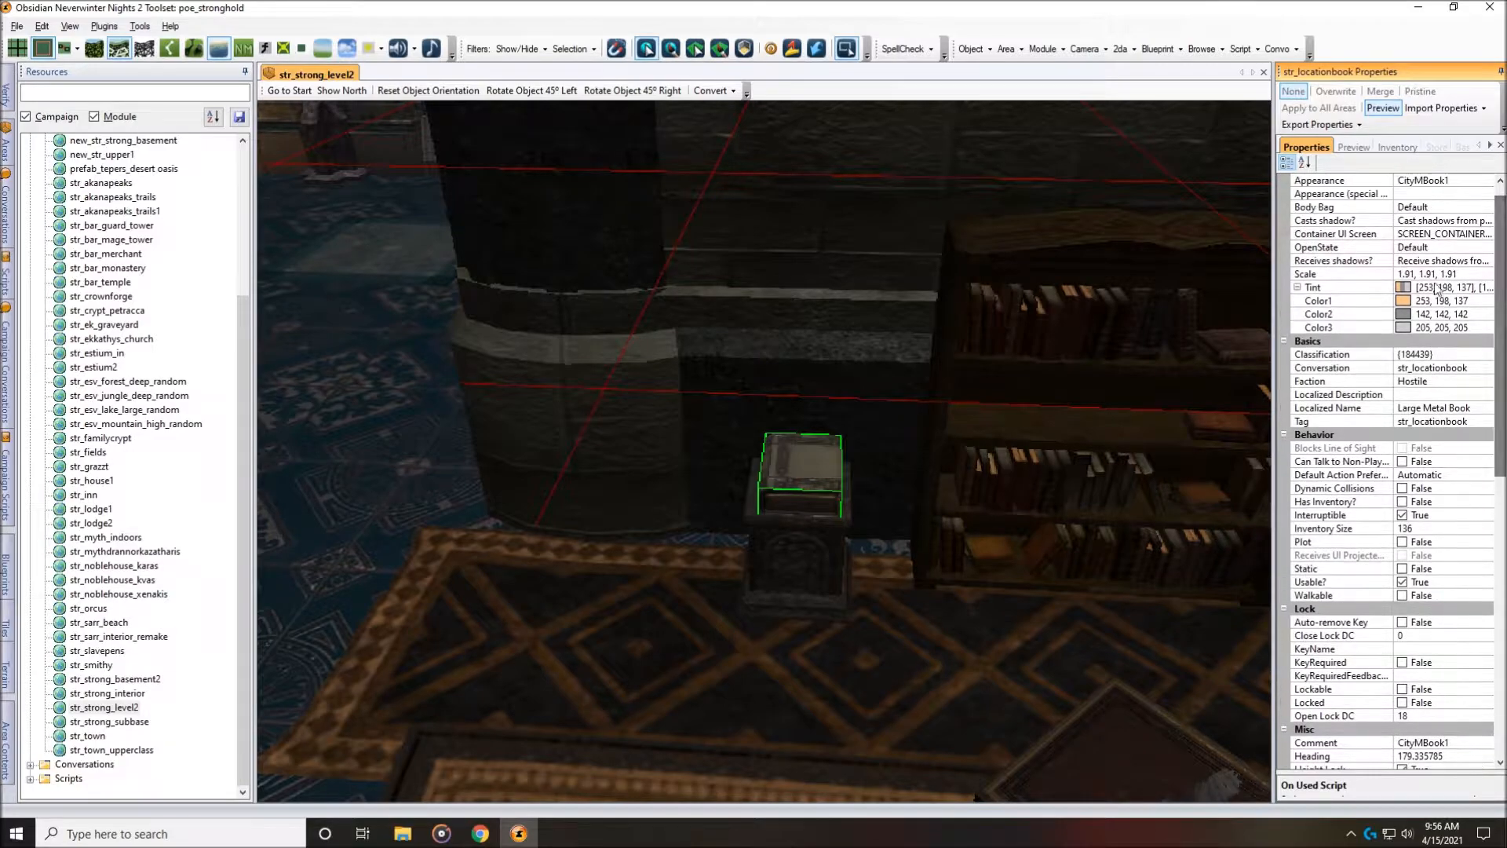
{"action": "left_click", "coordinate": [1323, 367]}
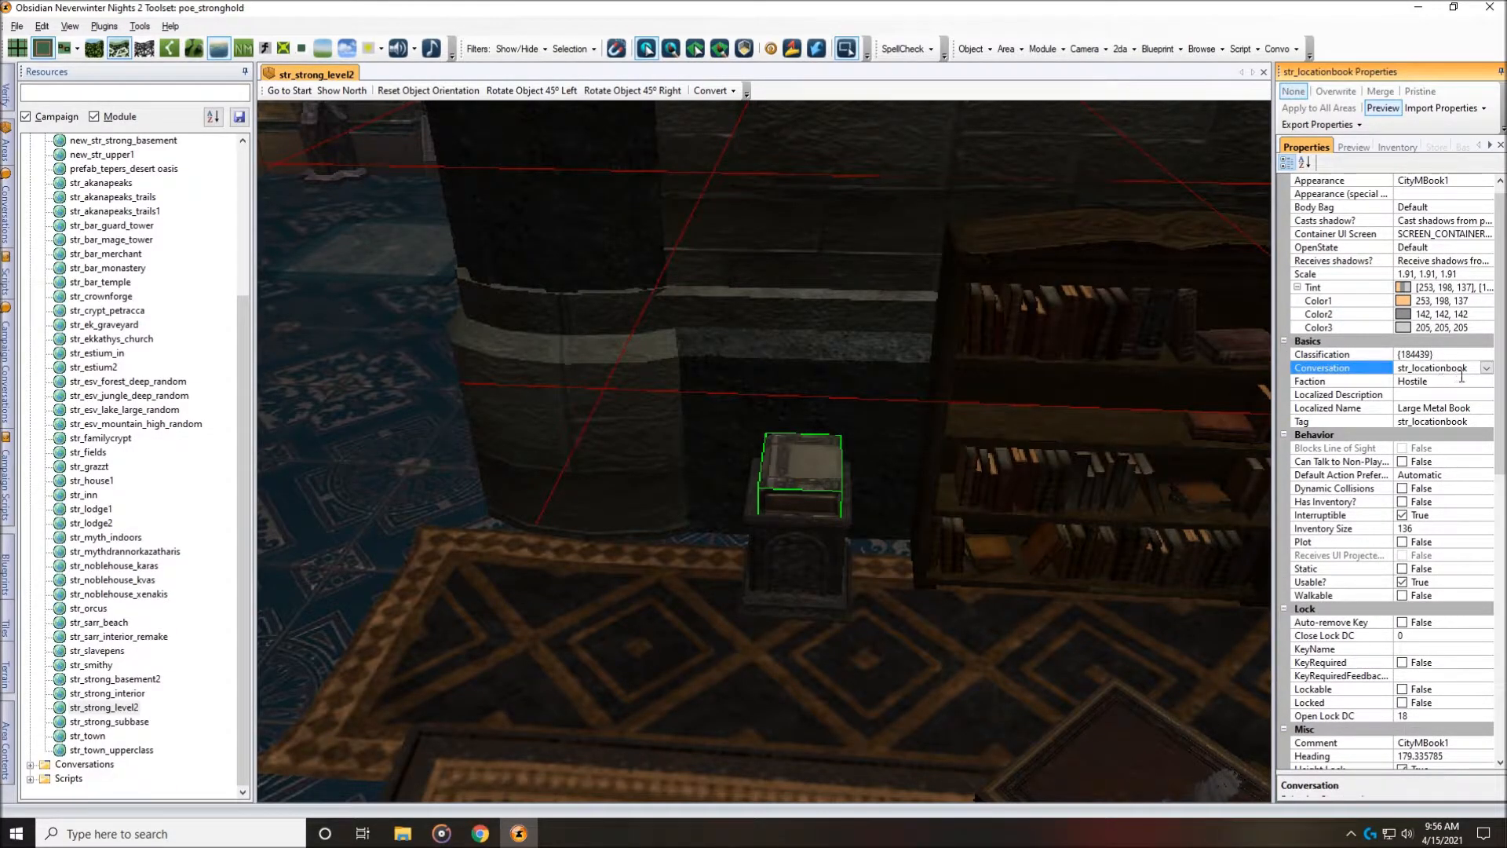
{"action": "double_click", "coordinate": [1462, 374]}
{"action": "left_click", "coordinate": [1486, 368]}
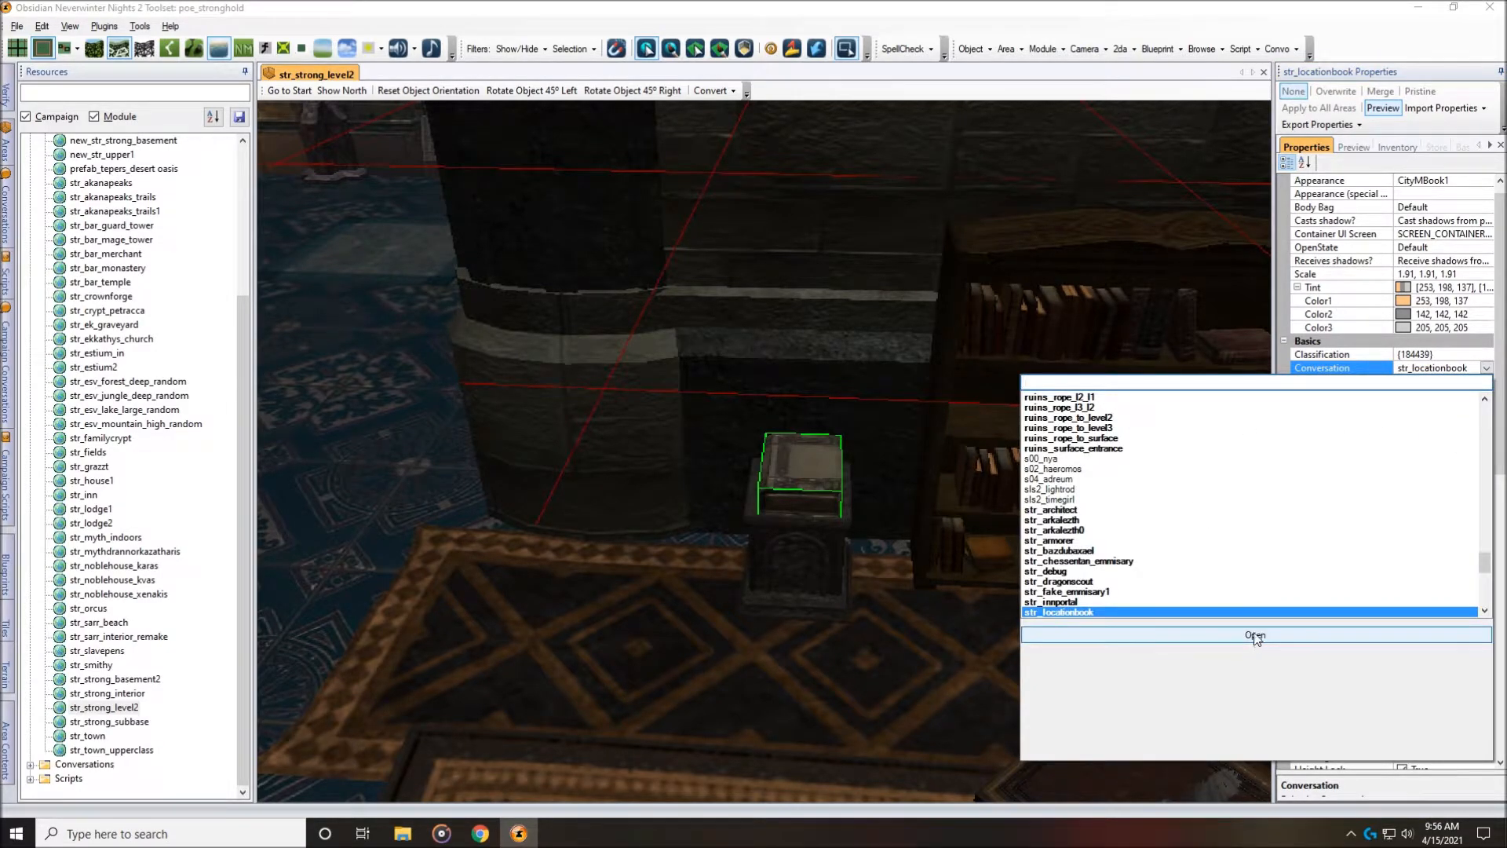
{"action": "left_click", "coordinate": [1256, 635]}
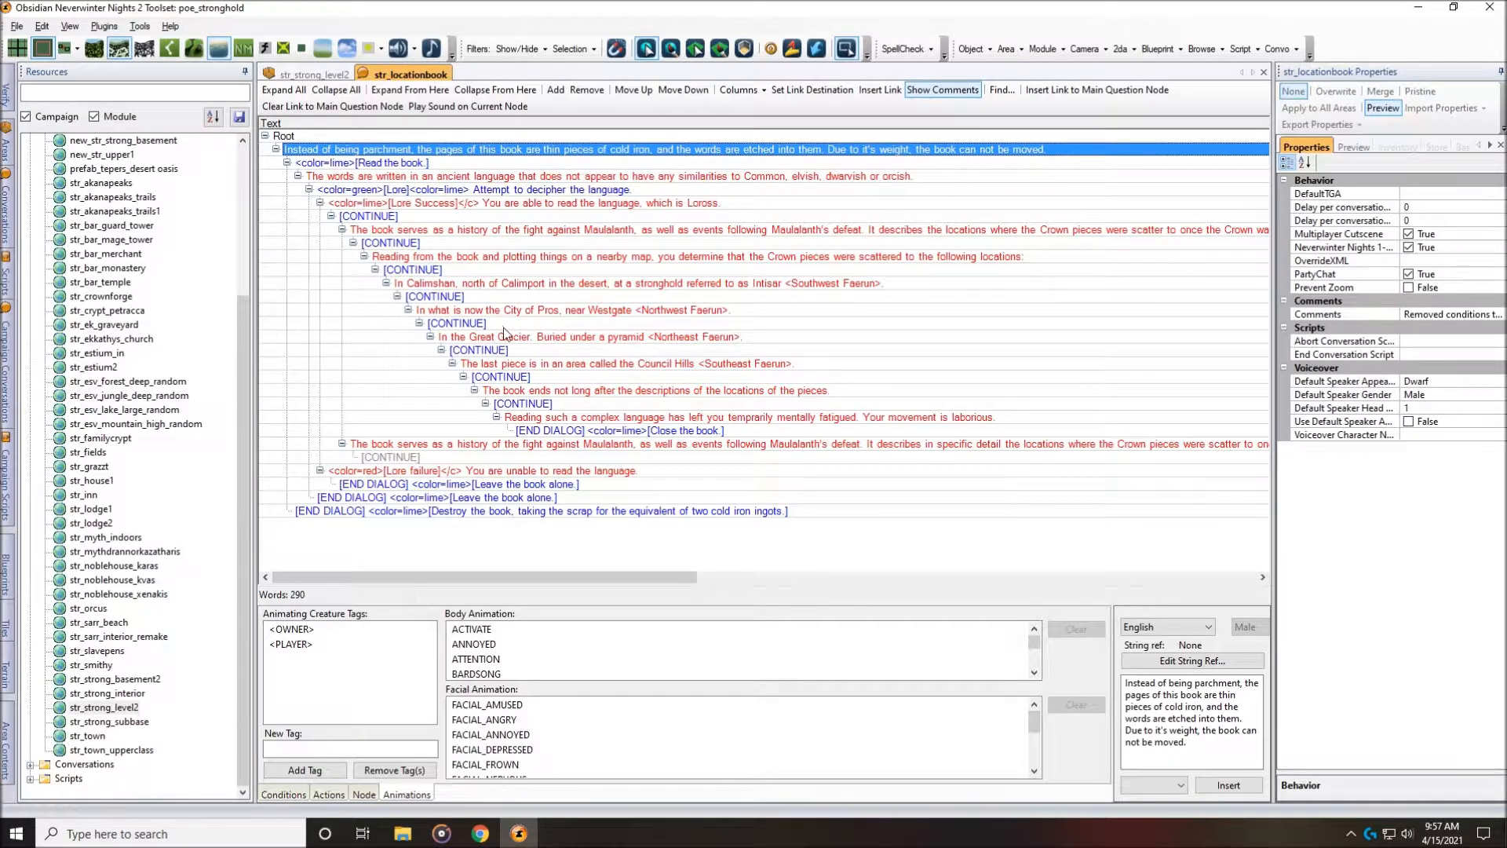
Examine the mental-fatigue line and the actions attached to its "[Close the book.]" ending reply.
{"action": "left_click", "coordinate": [714, 432]}
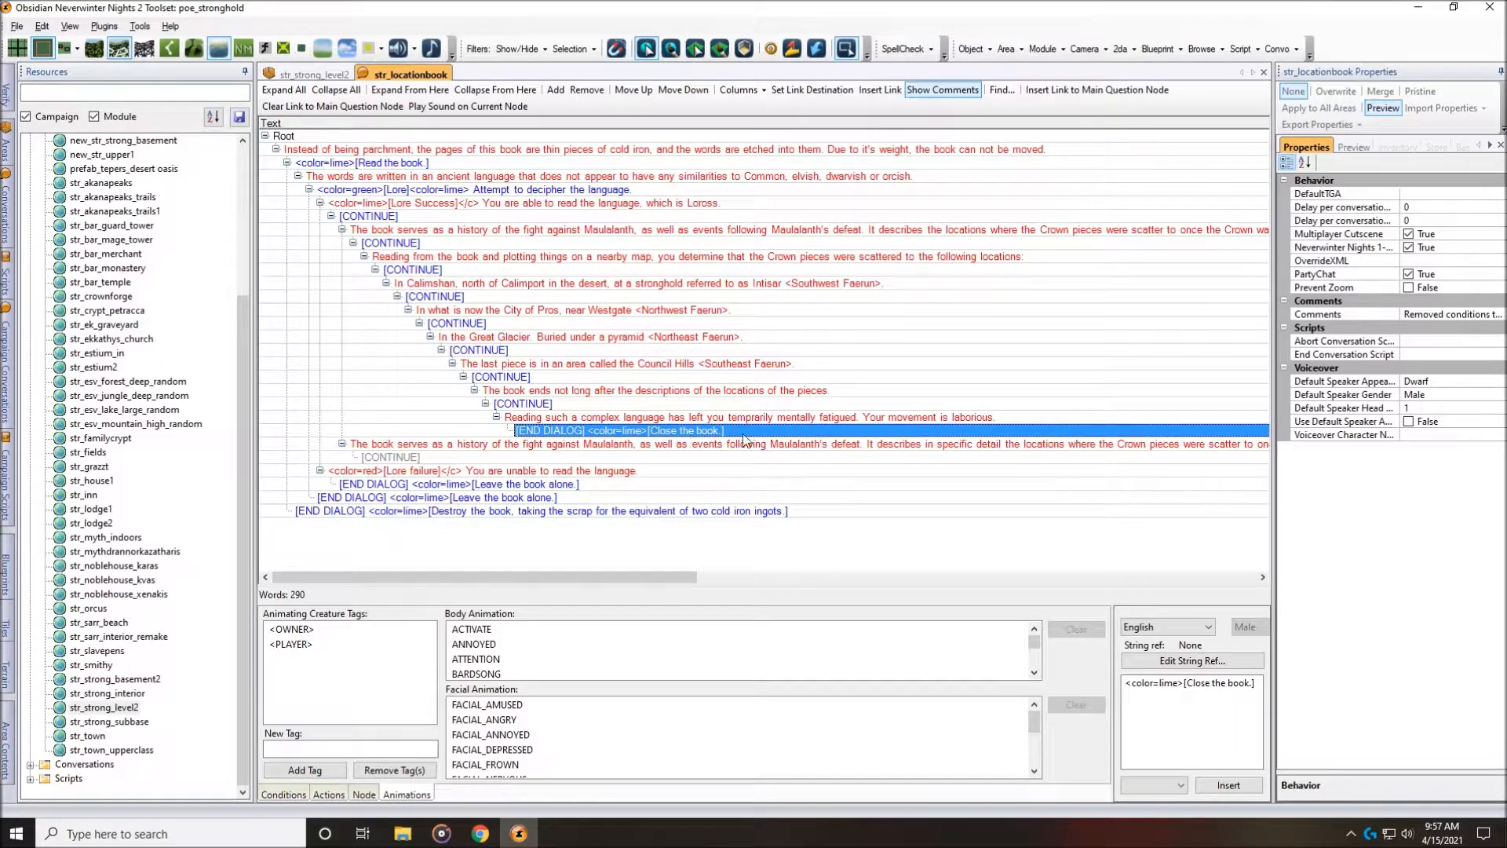
{"action": "left_click", "coordinate": [524, 418]}
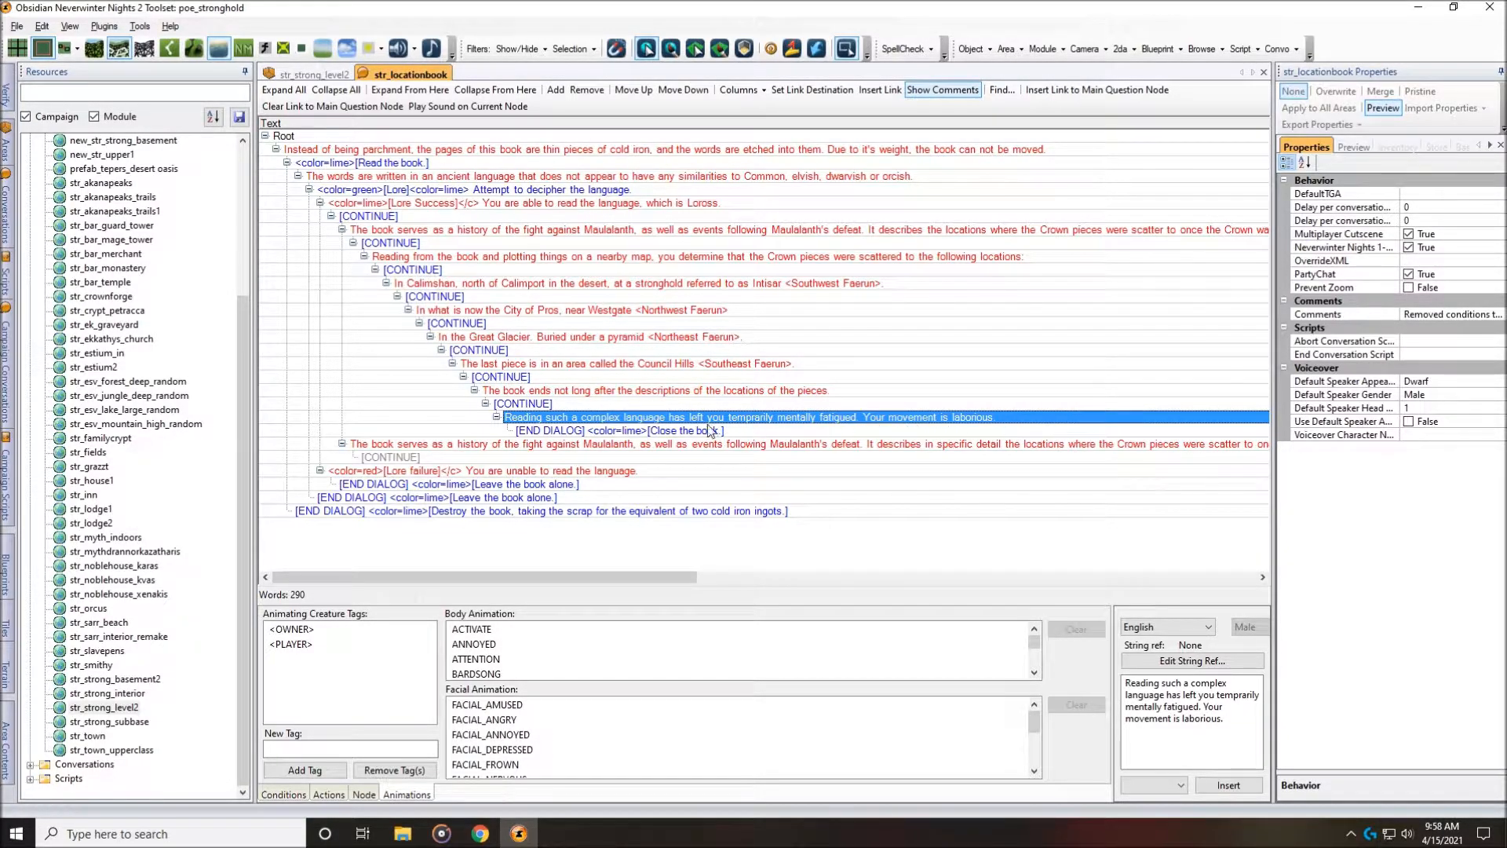
{"action": "left_click", "coordinate": [654, 436]}
{"action": "left_click_drag", "start_coordinate": [655, 579], "coordinate": [1155, 589]}
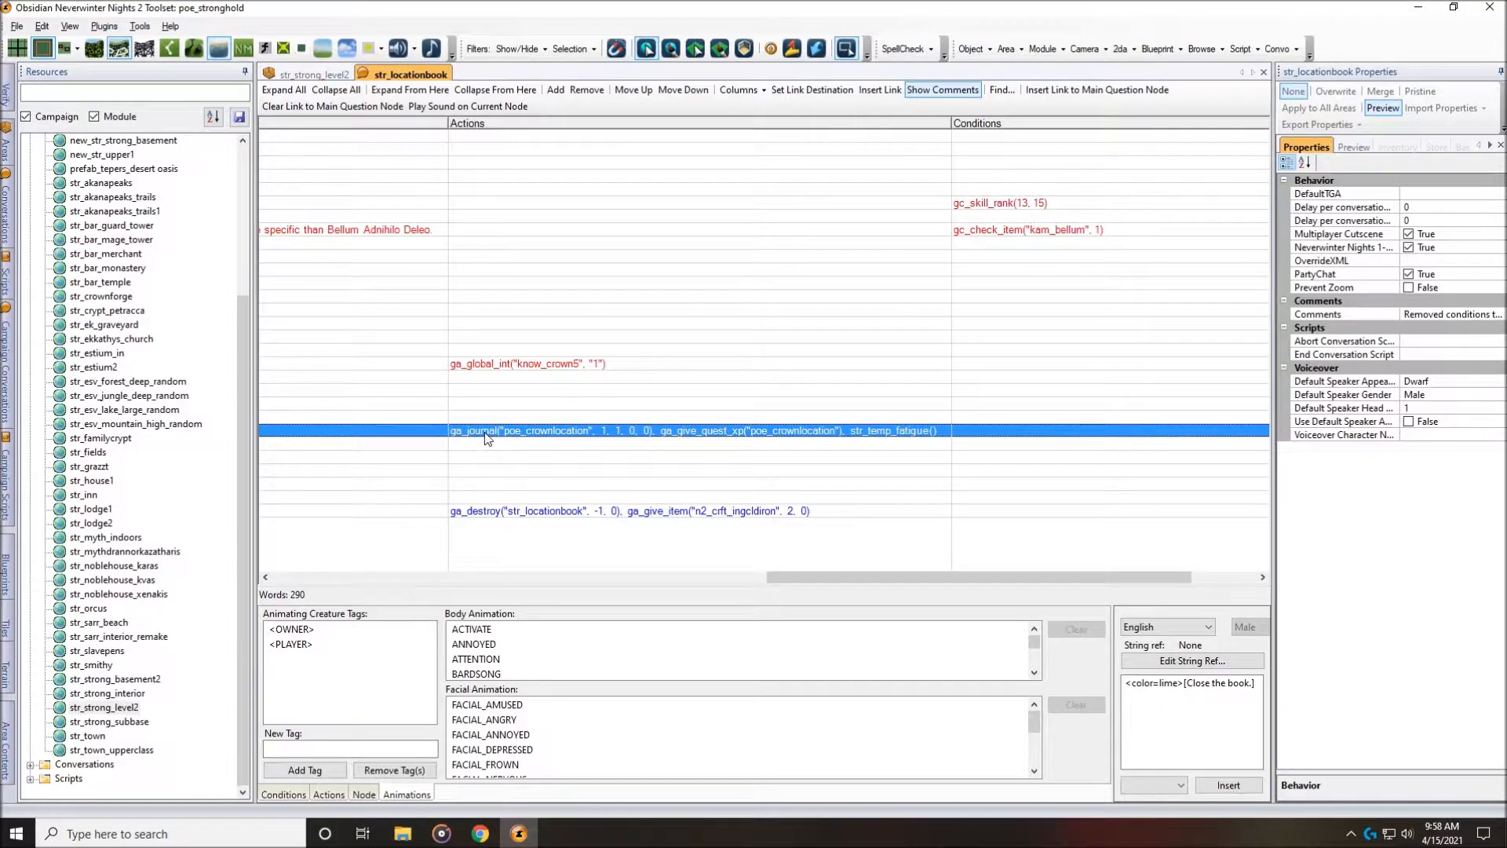
Preview the code of the reply's ga_journal, ga_give_quest_xp and str_temp_fatigue action scripts.
{"action": "left_click", "coordinate": [329, 794]}
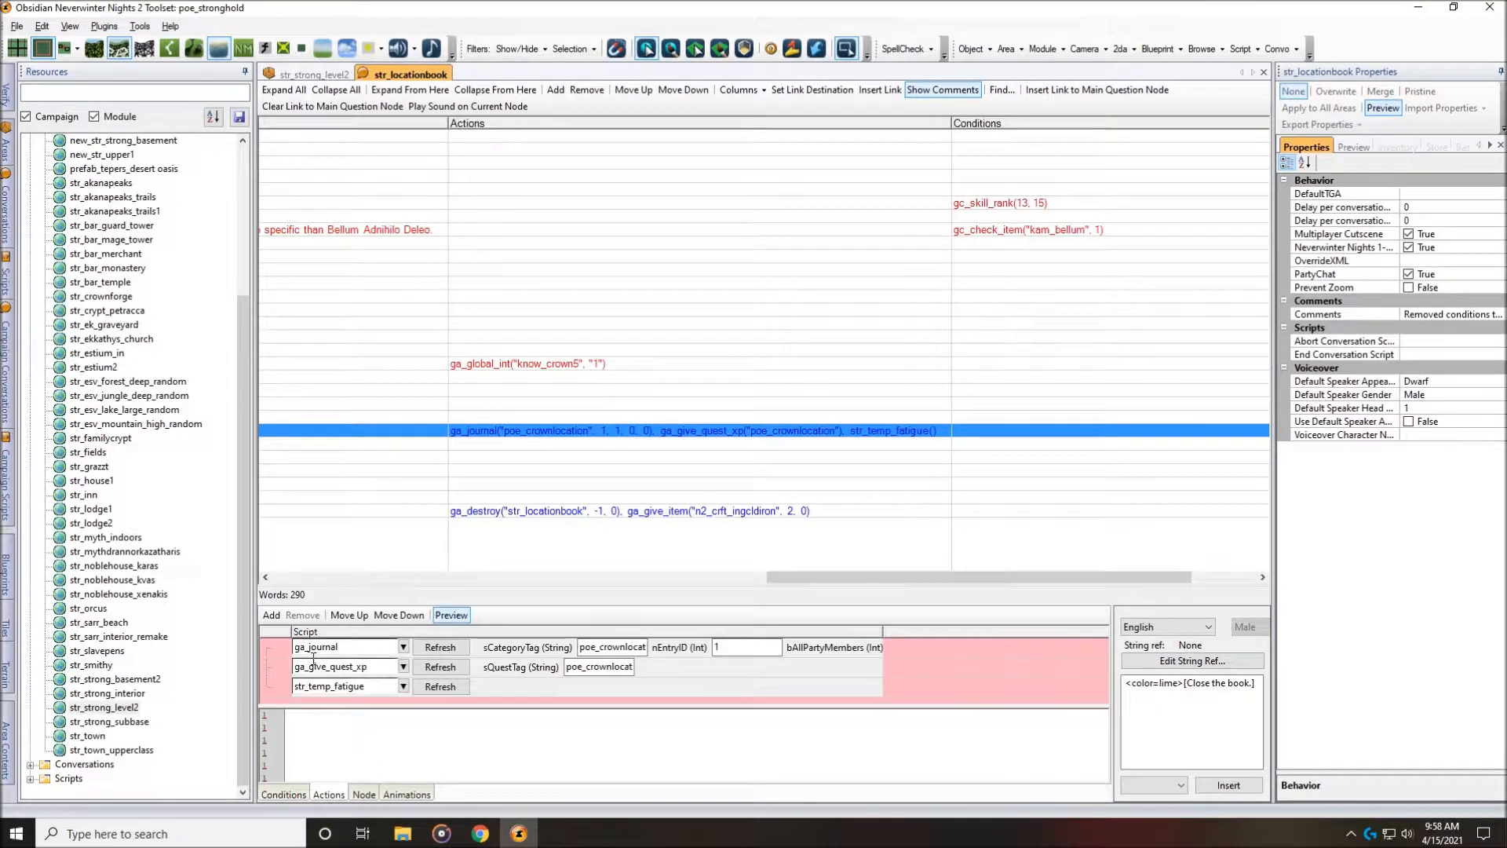
{"action": "left_click", "coordinate": [279, 650]}
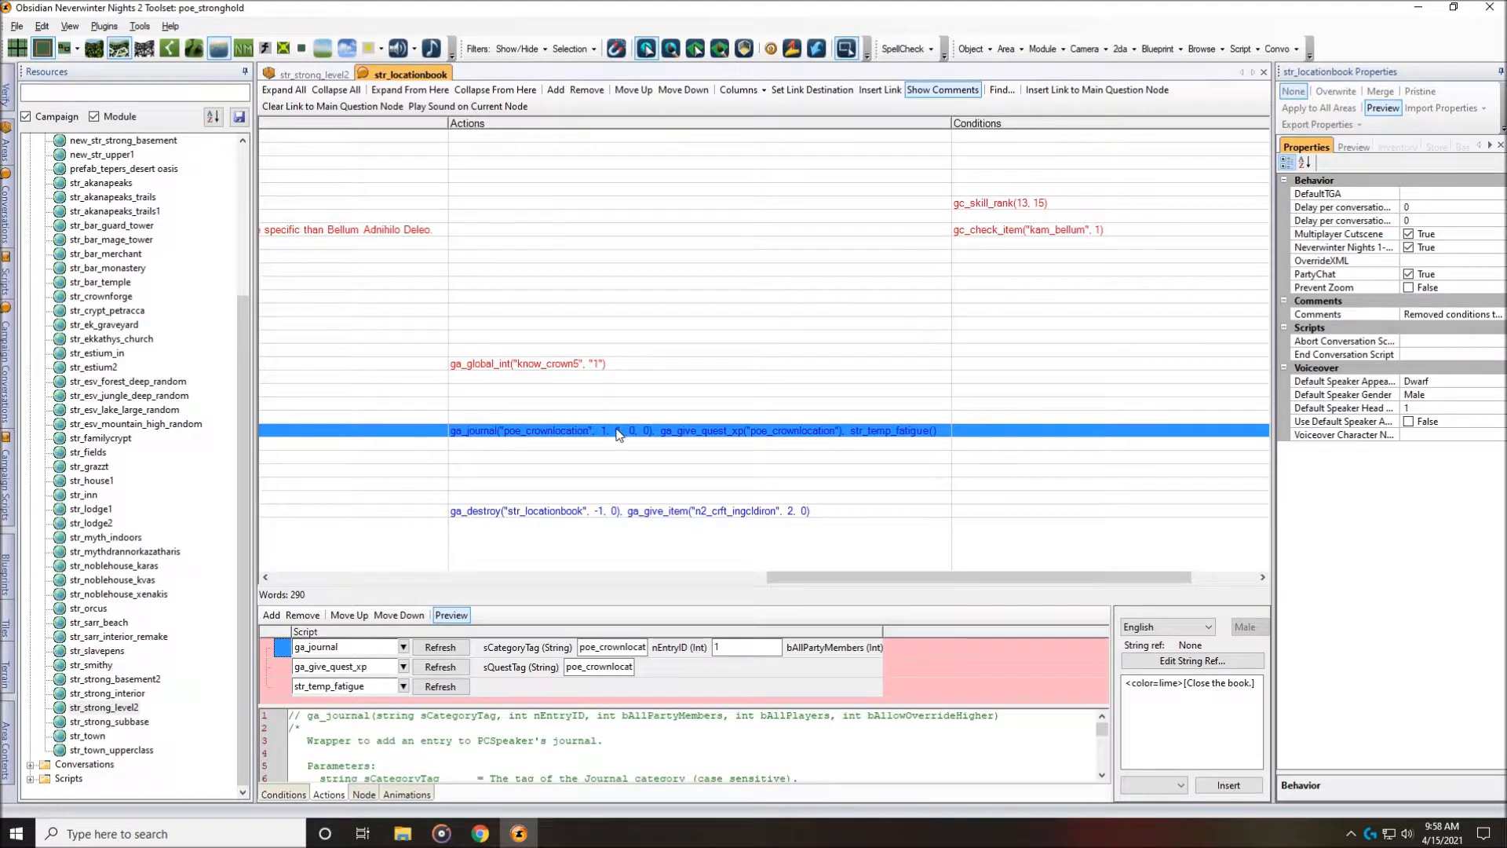
{"action": "left_click", "coordinate": [284, 667]}
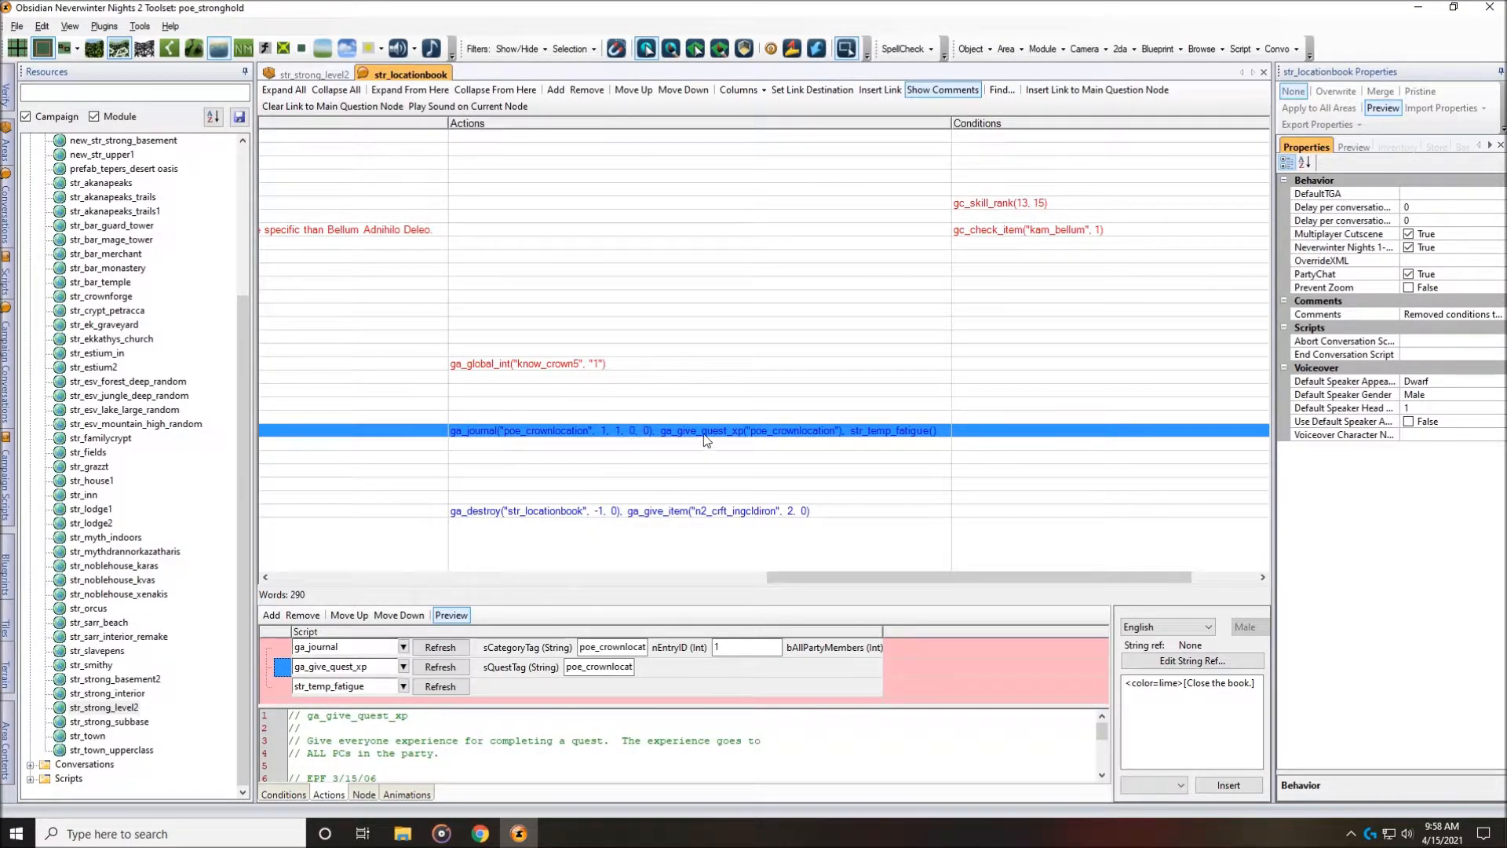
{"action": "left_click", "coordinate": [281, 687]}
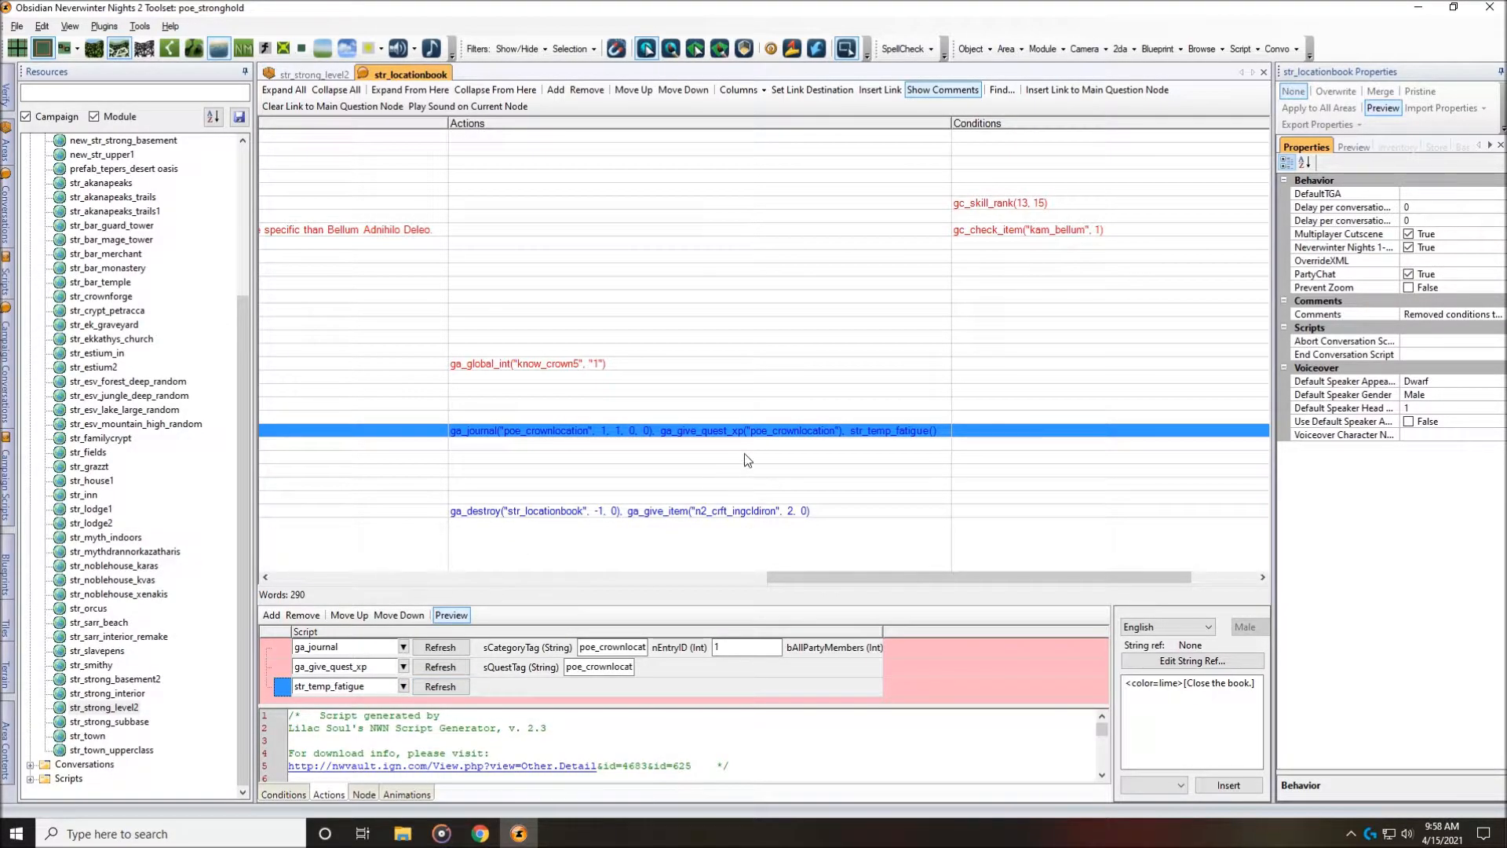
Open the ga_give_quest_xp script from the reply's actions and look up the RewardPartyQuestXP function it calls.
{"action": "left_click", "coordinate": [355, 667]}
{"action": "double_click", "coordinate": [361, 669]}
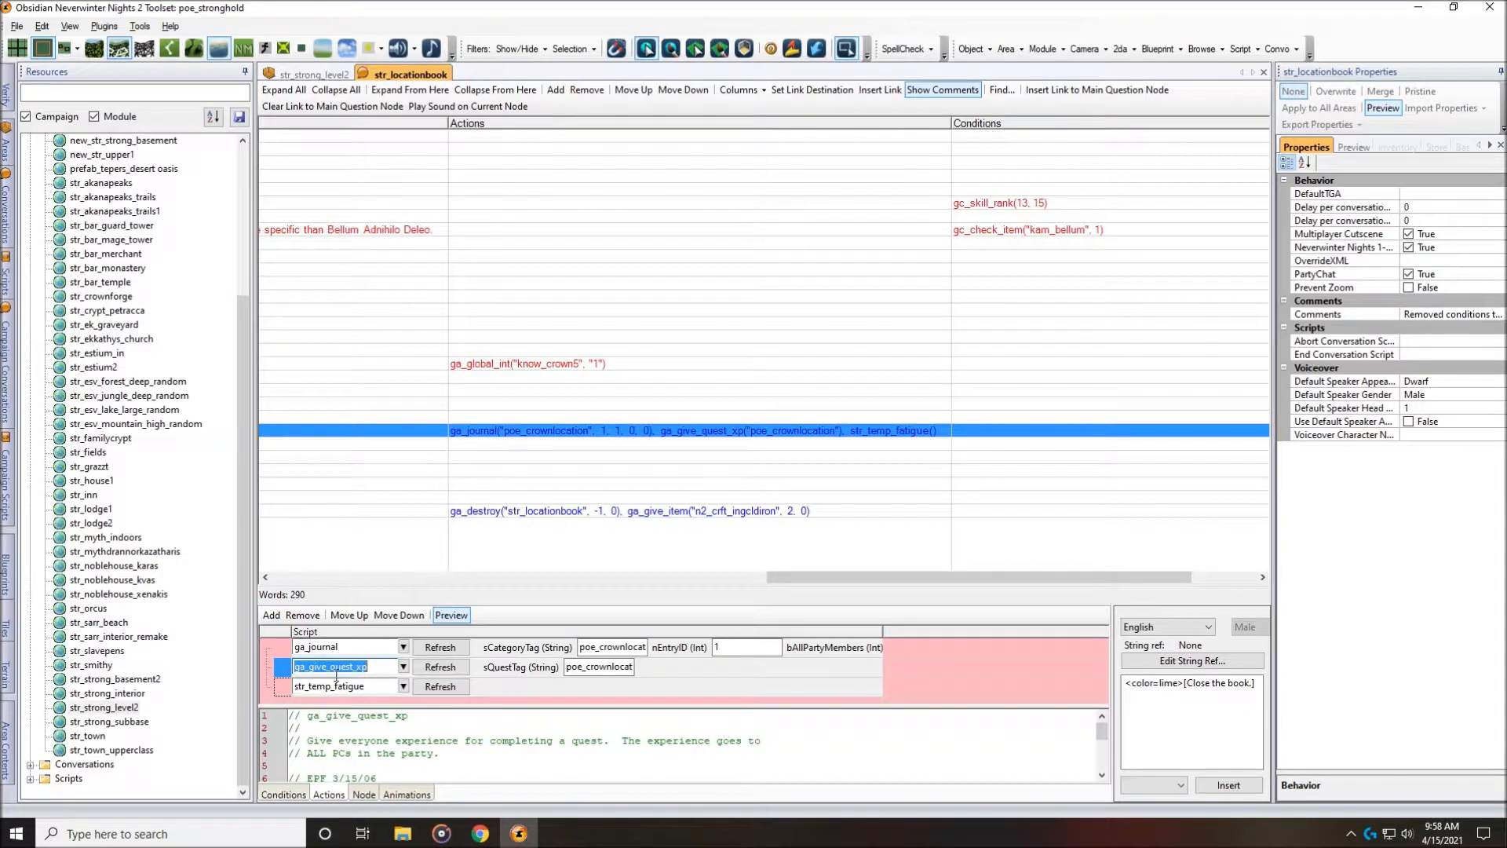
{"action": "double_click", "coordinate": [391, 670]}
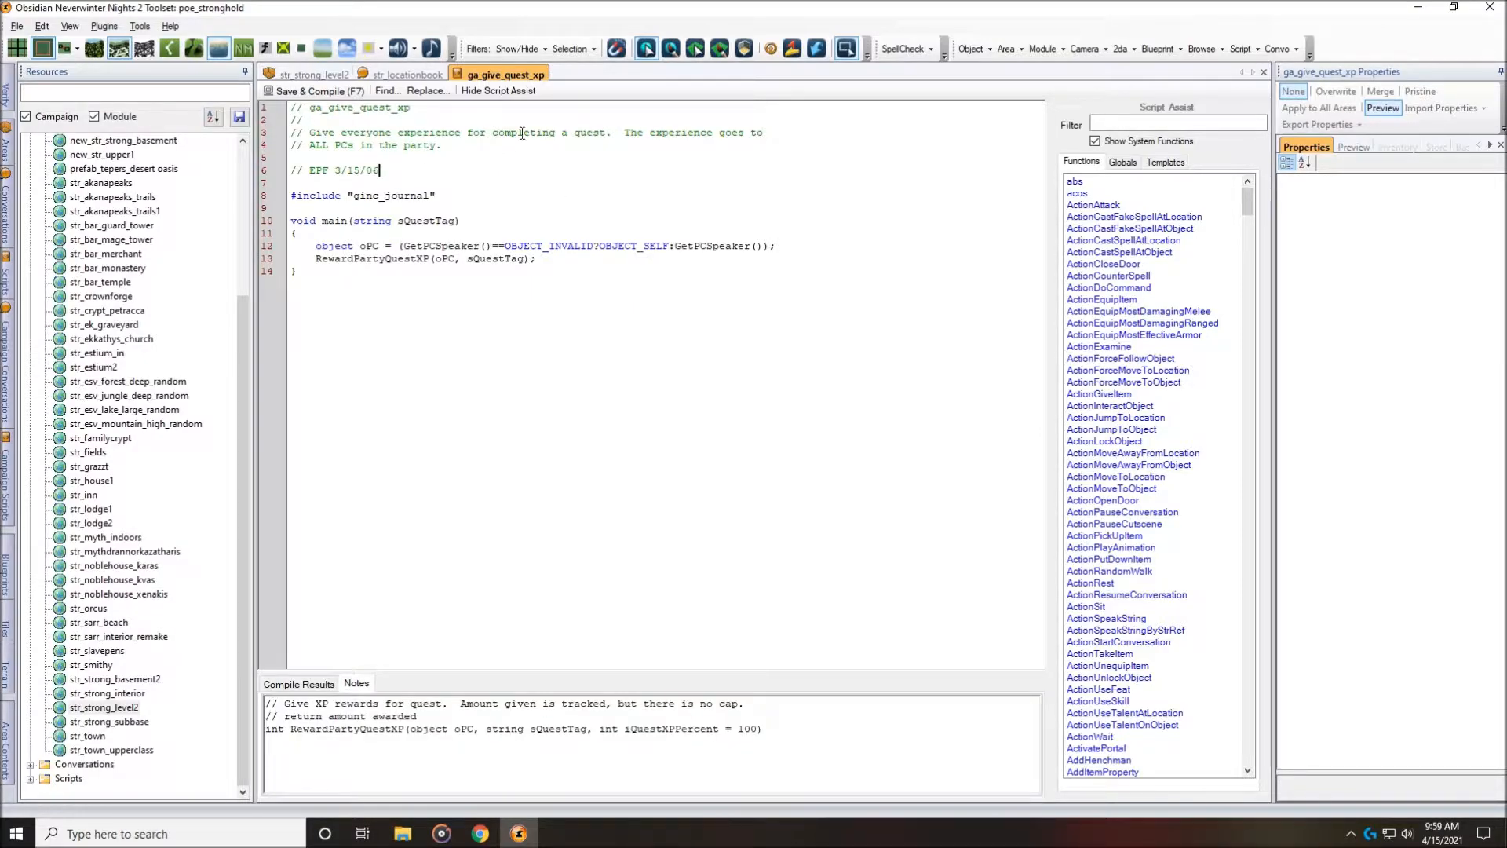
{"action": "double_click", "coordinate": [386, 259]}
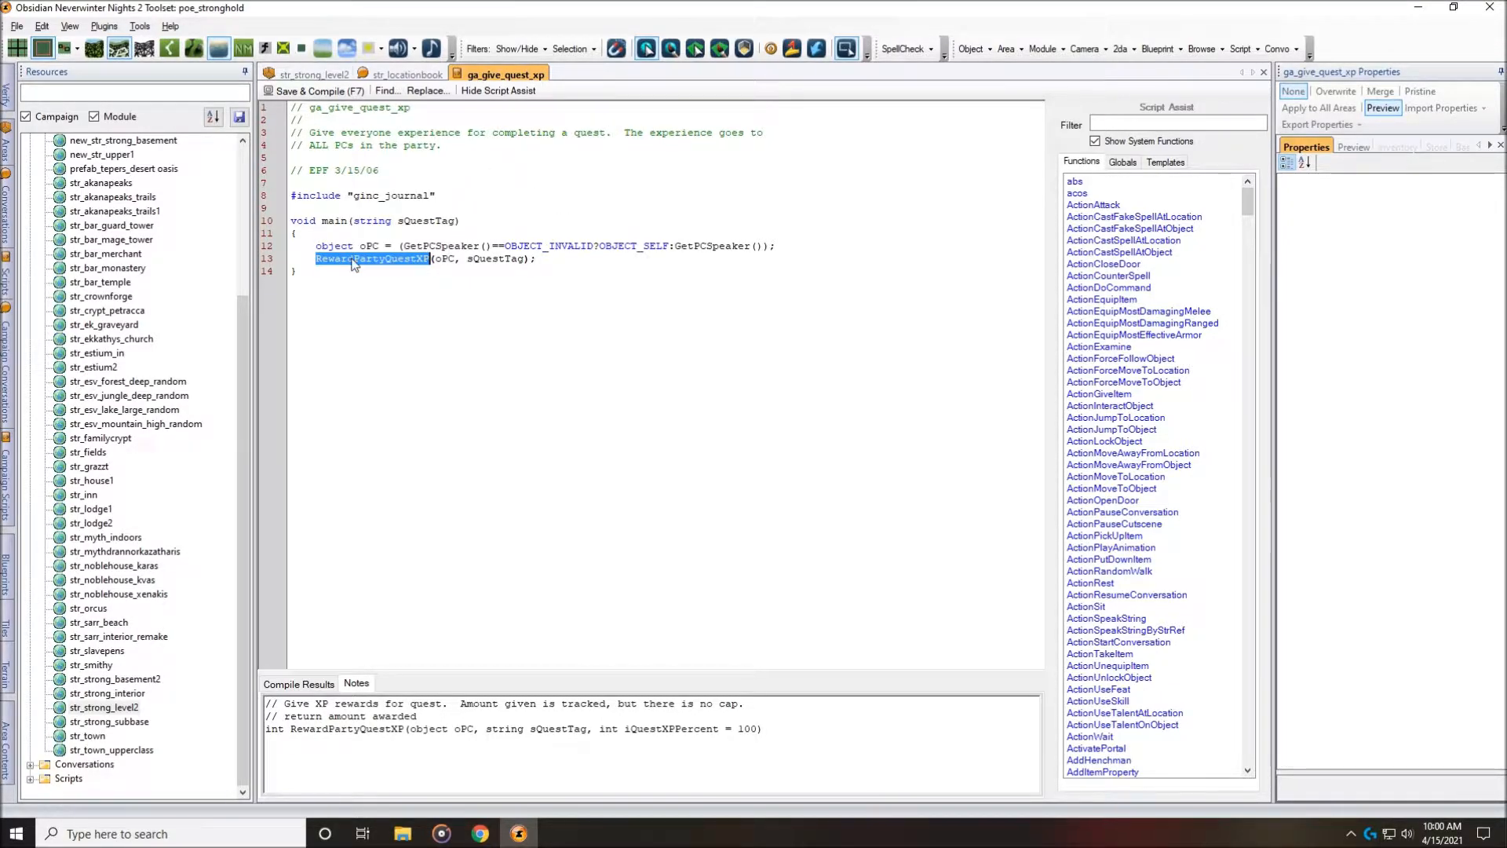
Open the campaign journal and collapse all its quest categories.
{"action": "left_click", "coordinate": [70, 26]}
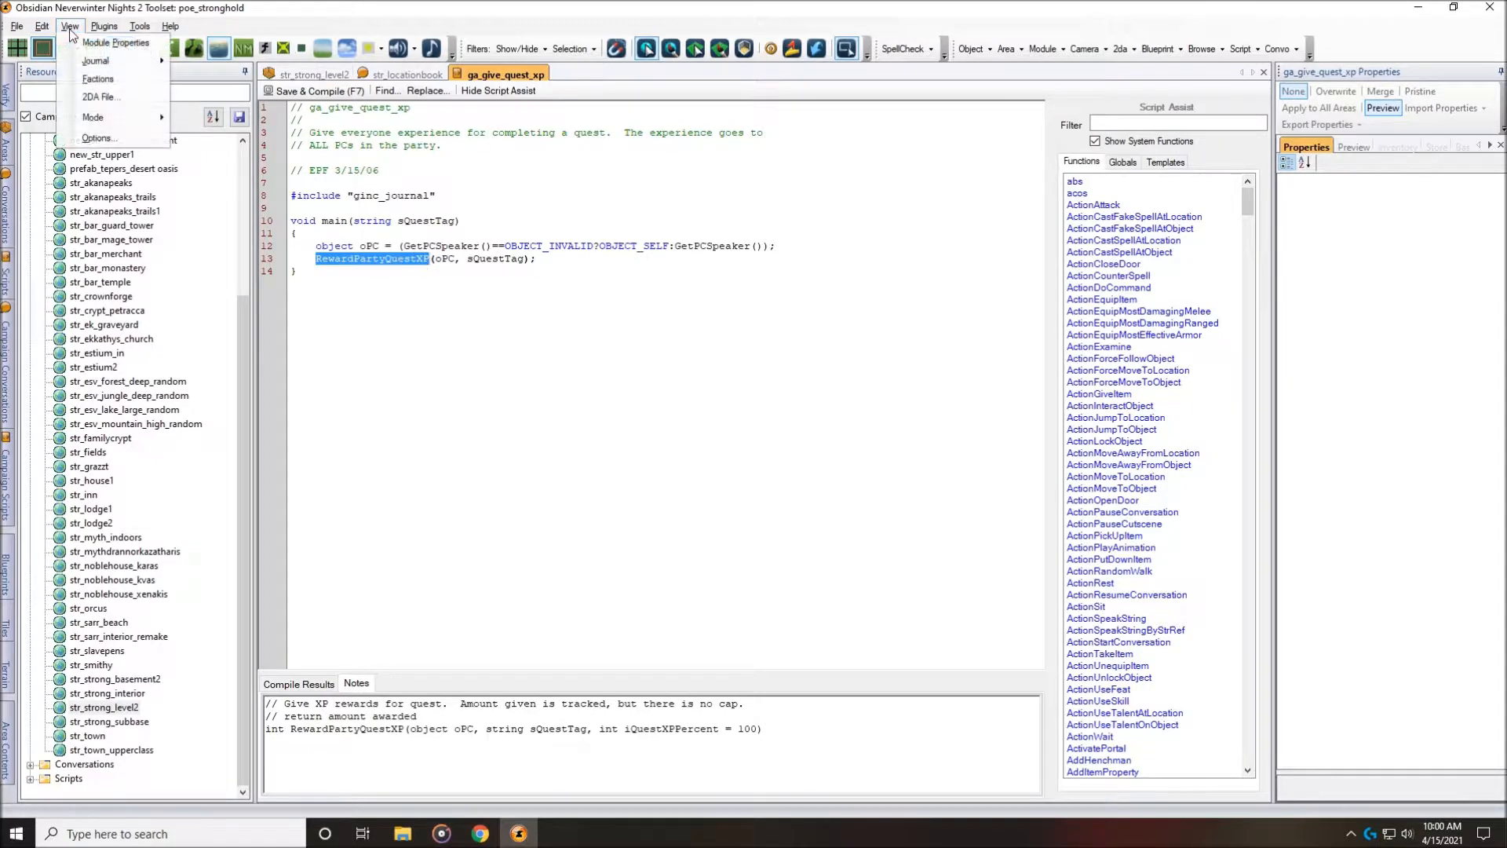
{"action": "mouse_move", "coordinate": [129, 61]}
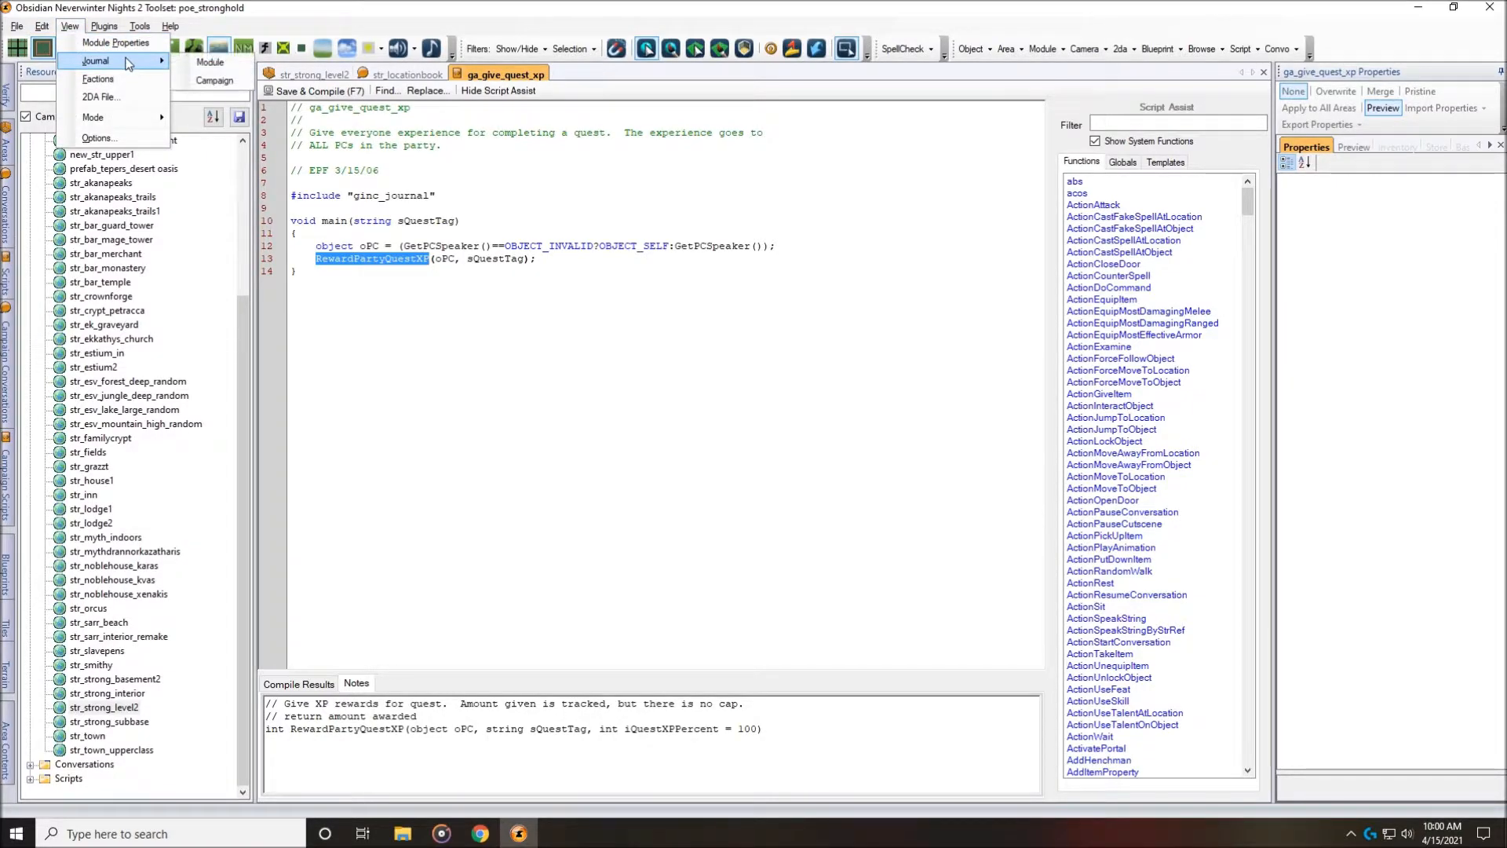
{"action": "left_click", "coordinate": [214, 78]}
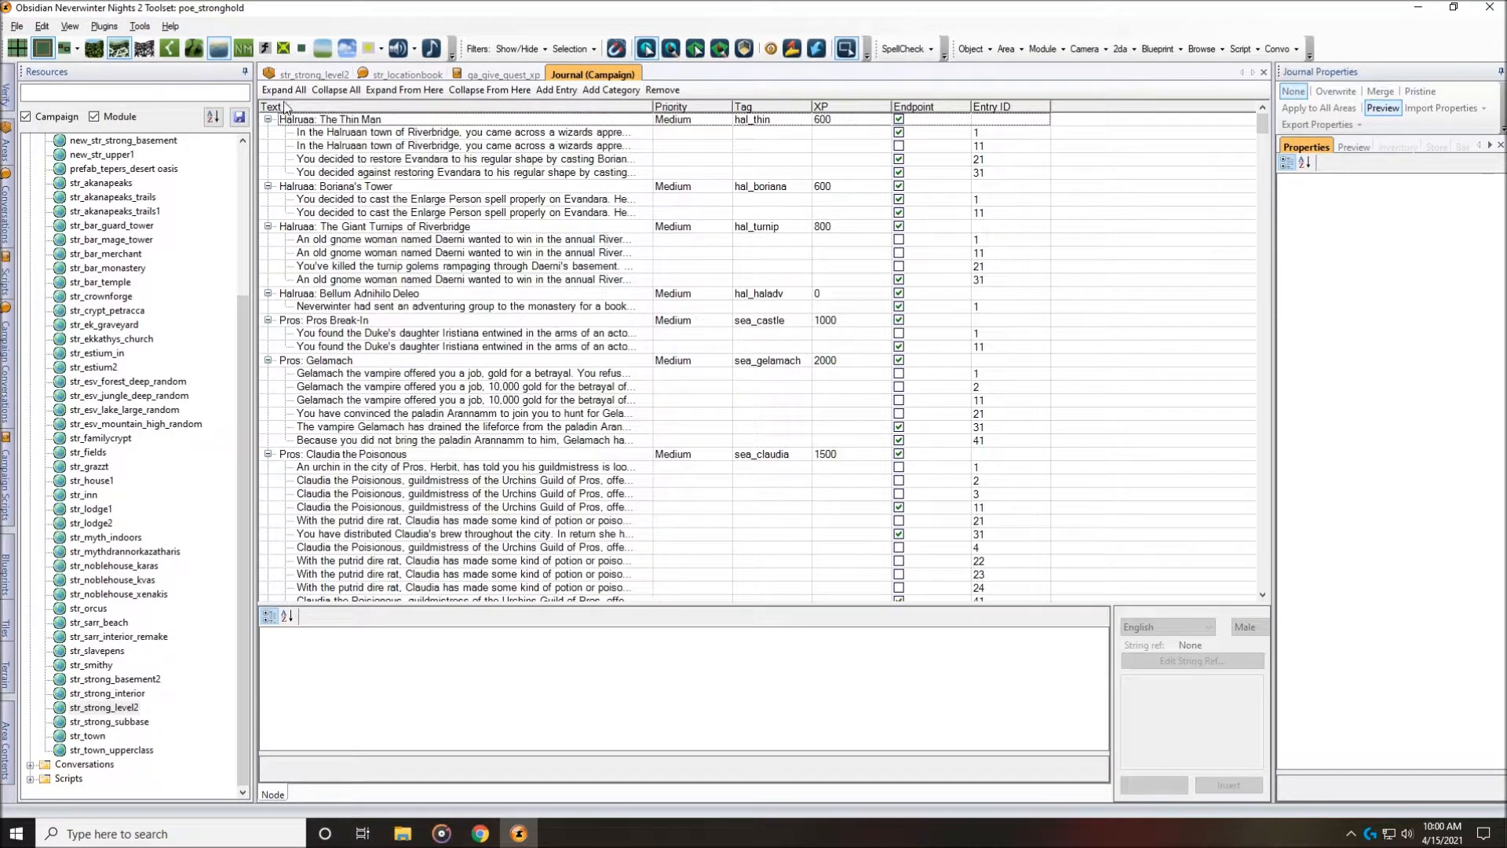
{"action": "left_click", "coordinate": [335, 90]}
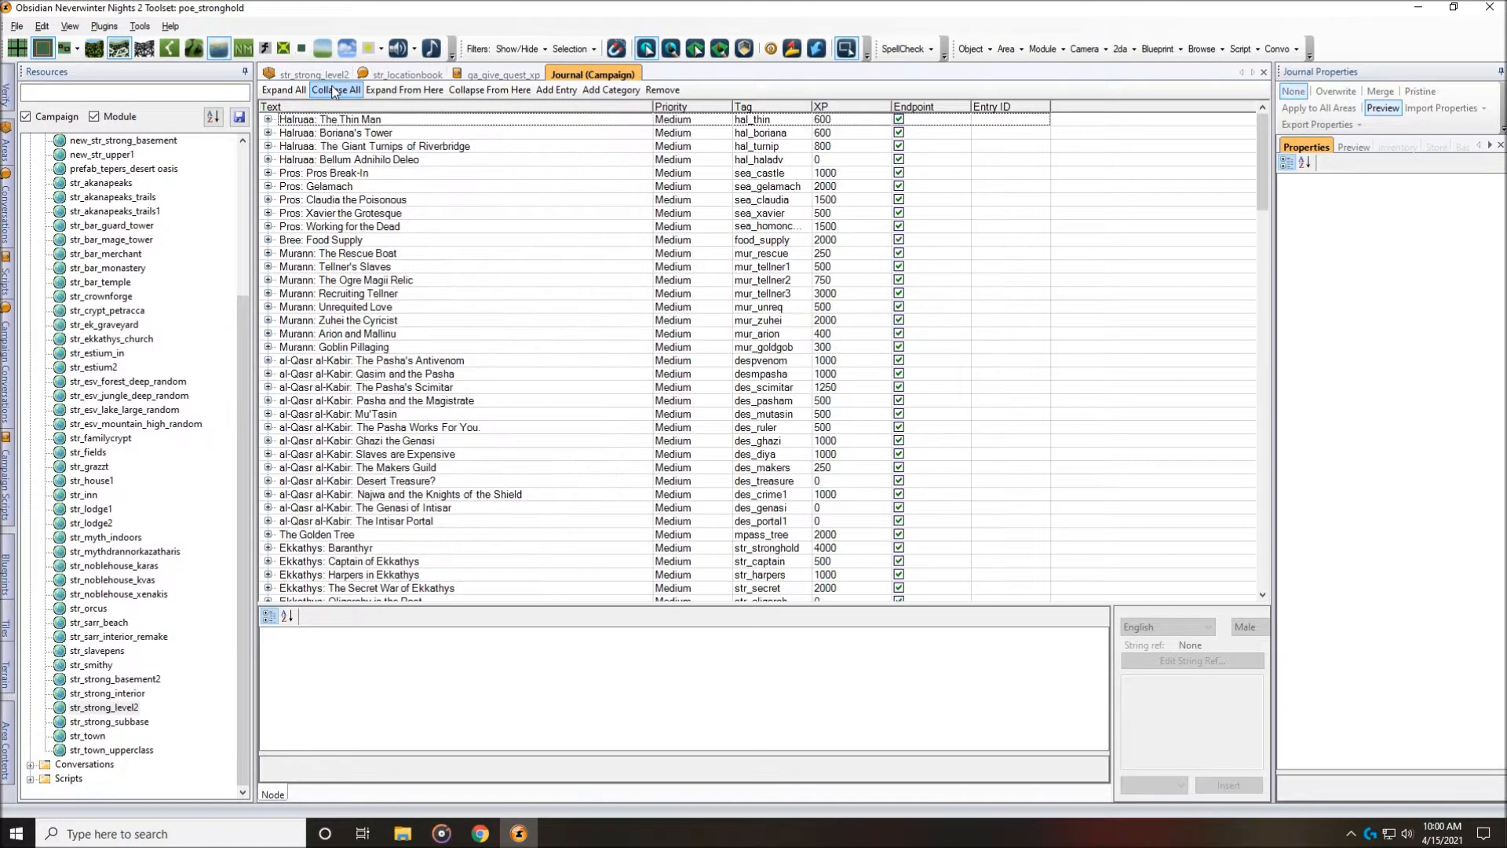
Check the sQuestTag value passed to ga_give_quest_xp in the str_locationbook conversation.
{"action": "left_click", "coordinate": [404, 75]}
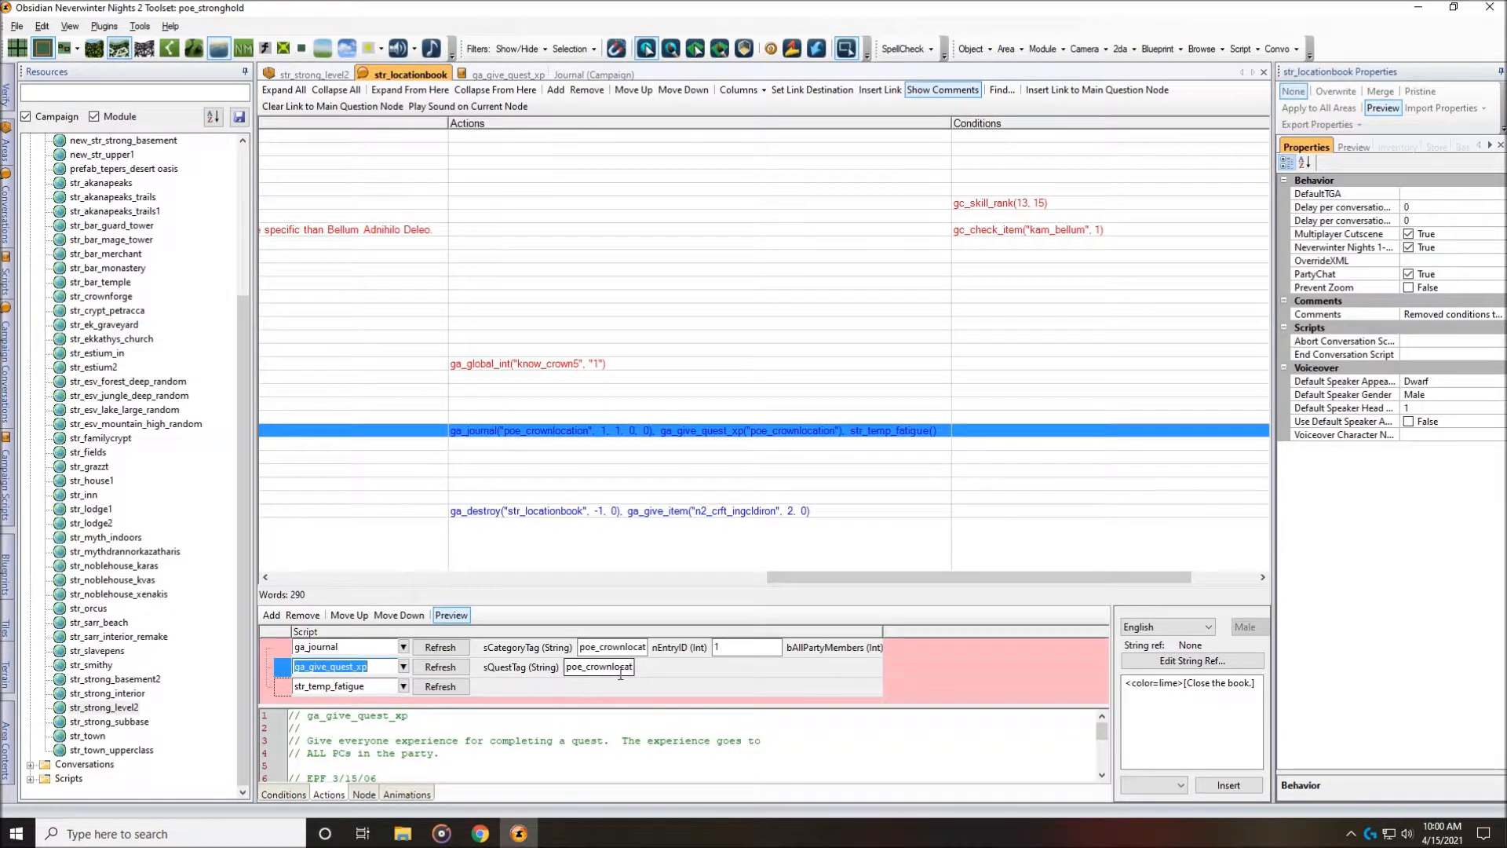
{"action": "double_click", "coordinate": [587, 672]}
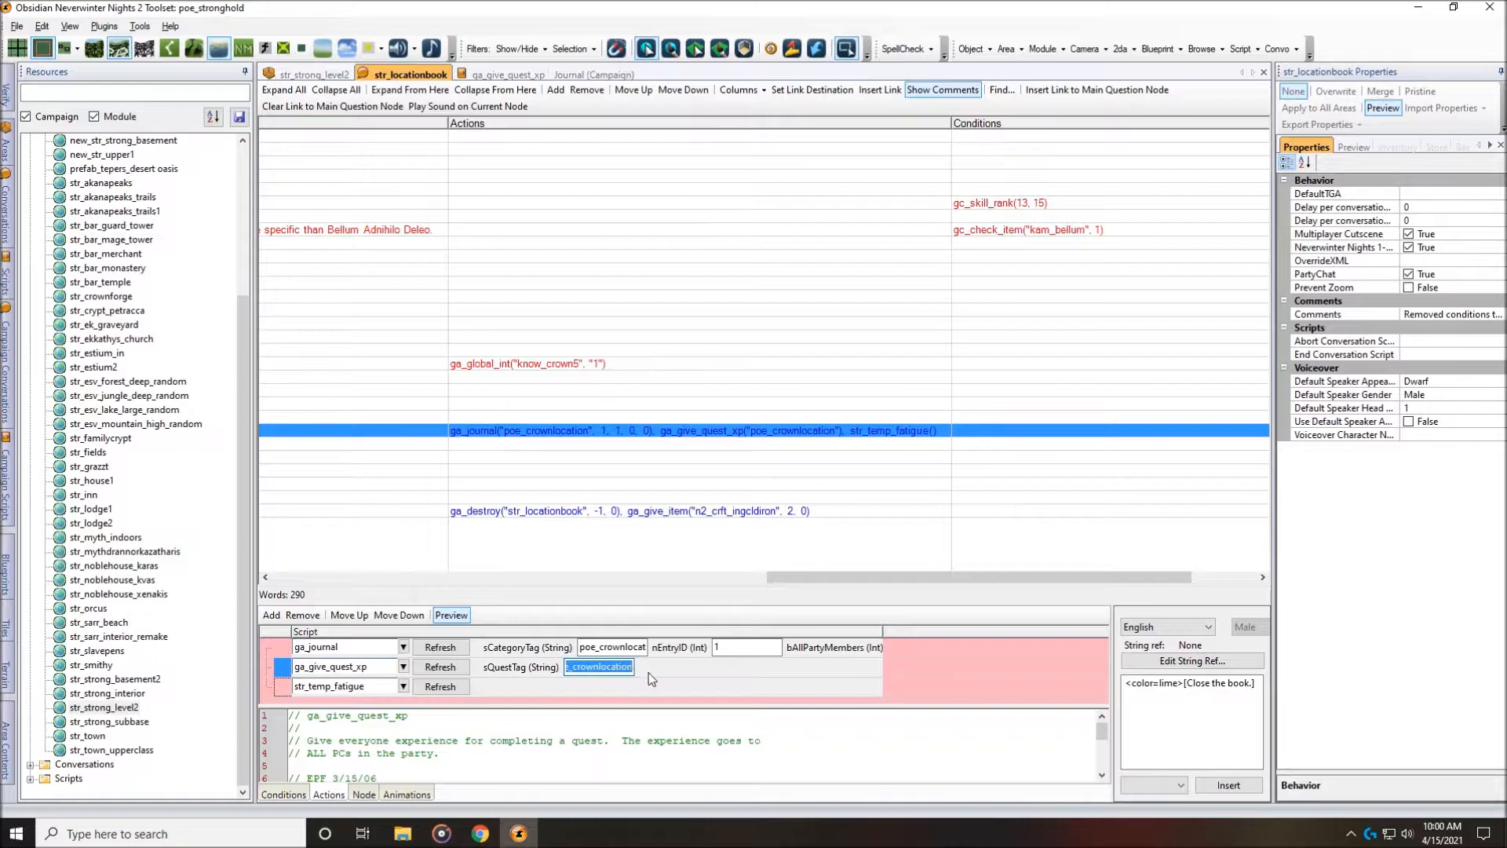
{"action": "left_click", "coordinate": [602, 680]}
{"action": "key", "text": "Home"}
Sort the campaign journal by tag and examine the poe_crownlocation category's full tag, XP and journal entry.
{"action": "left_click", "coordinate": [589, 76]}
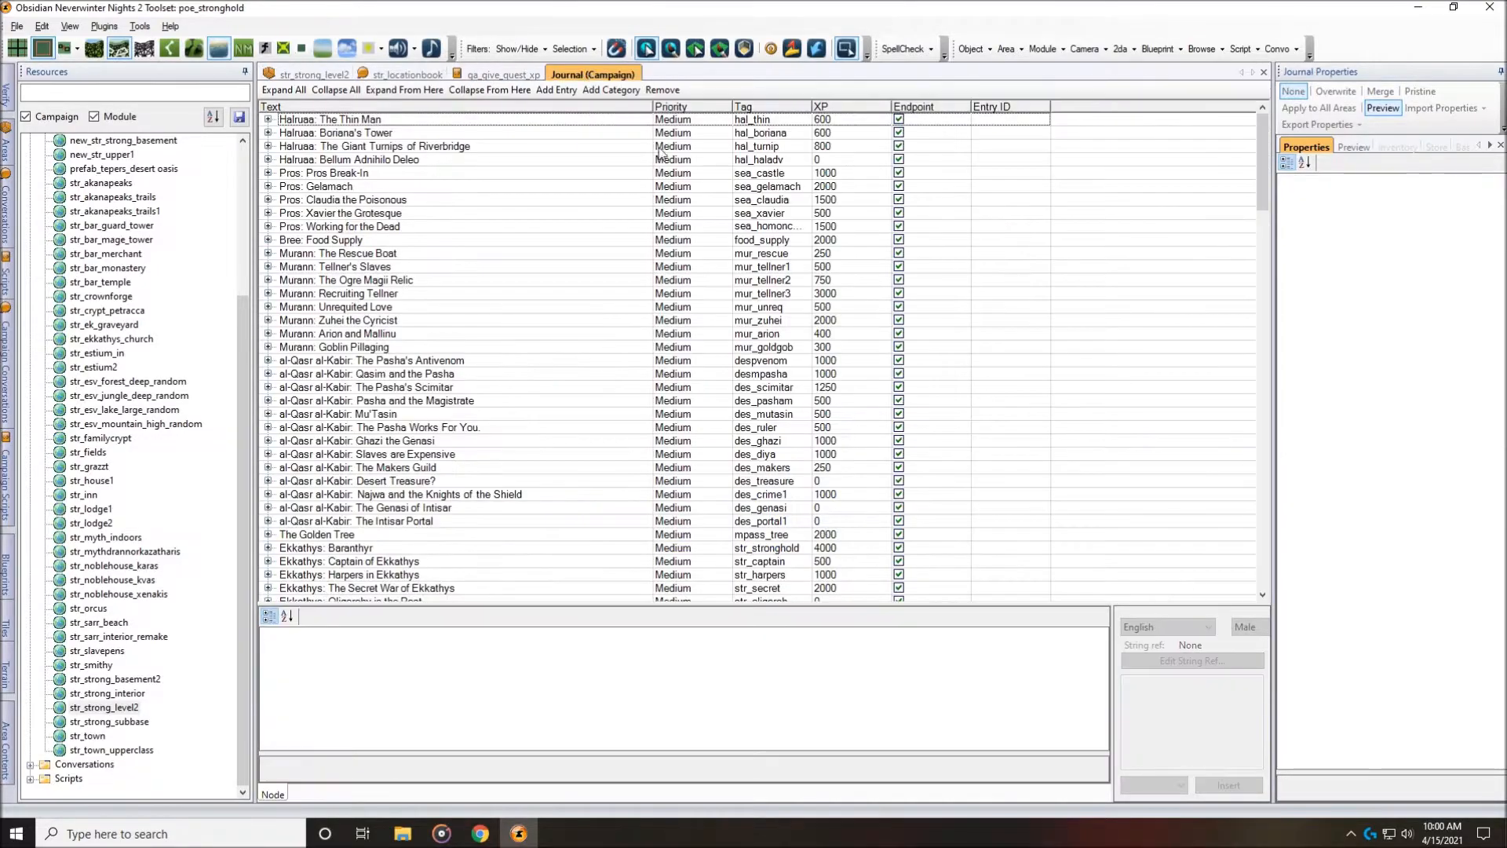
{"action": "left_click", "coordinate": [777, 109]}
{"action": "left_click_drag", "start_coordinate": [1265, 159], "coordinate": [1309, 413]}
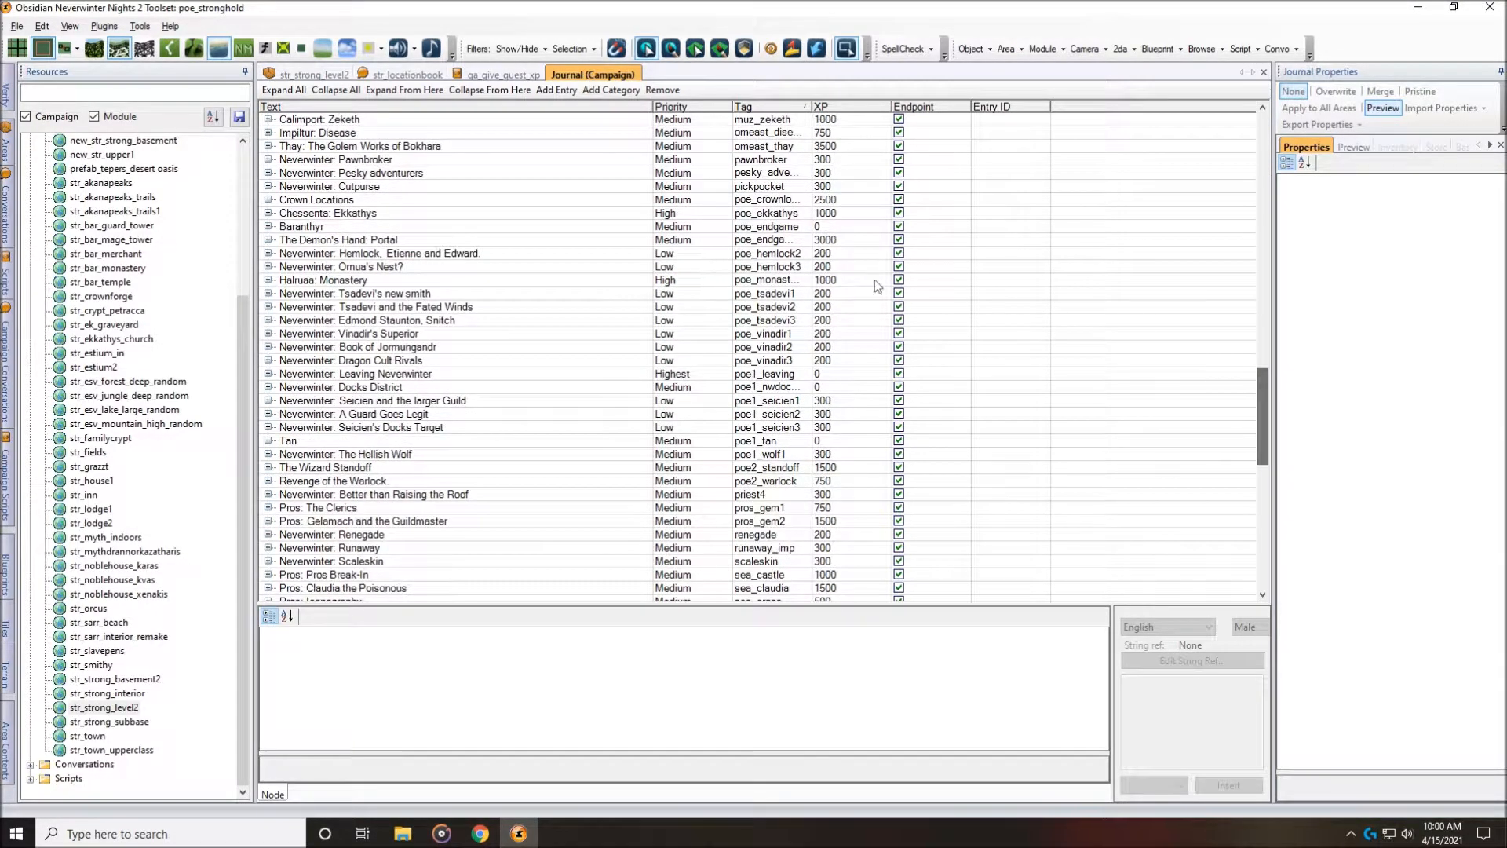
{"action": "left_click", "coordinate": [777, 200]}
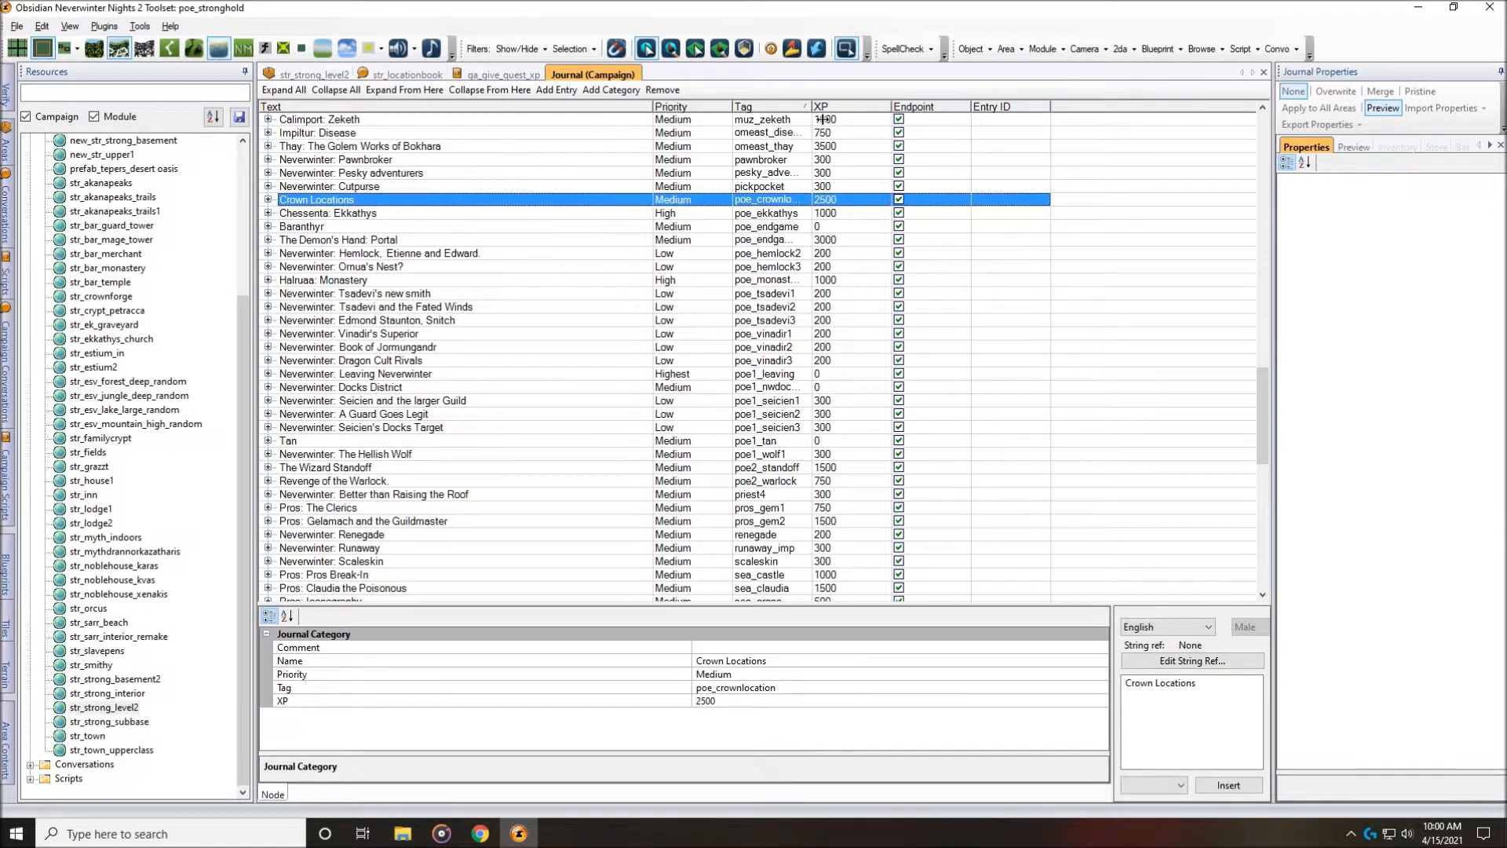
{"action": "left_click_drag", "start_coordinate": [818, 119], "coordinate": [849, 119]}
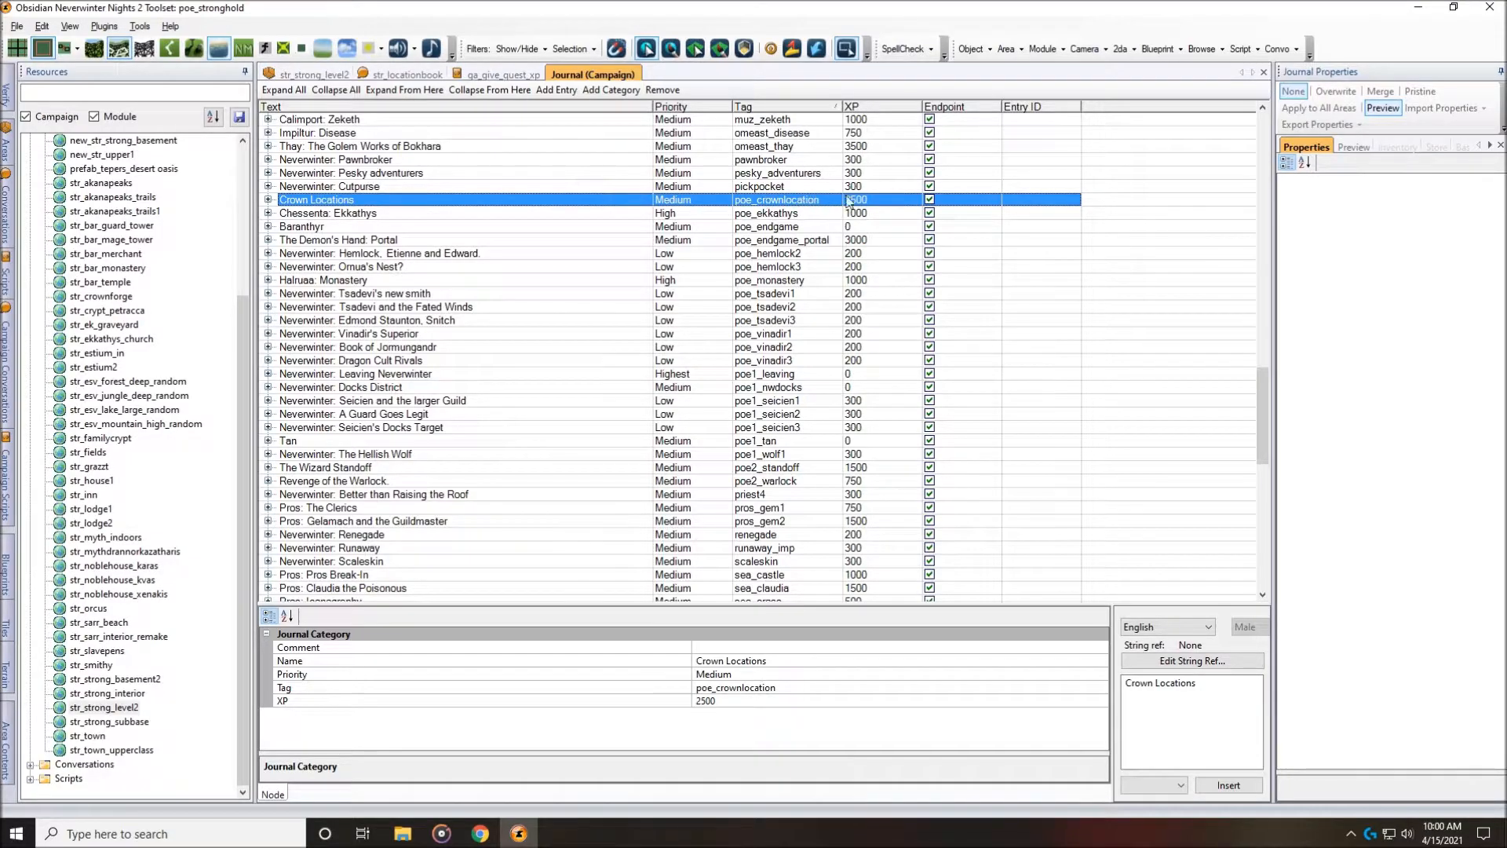
{"action": "double_click", "coordinate": [326, 201]}
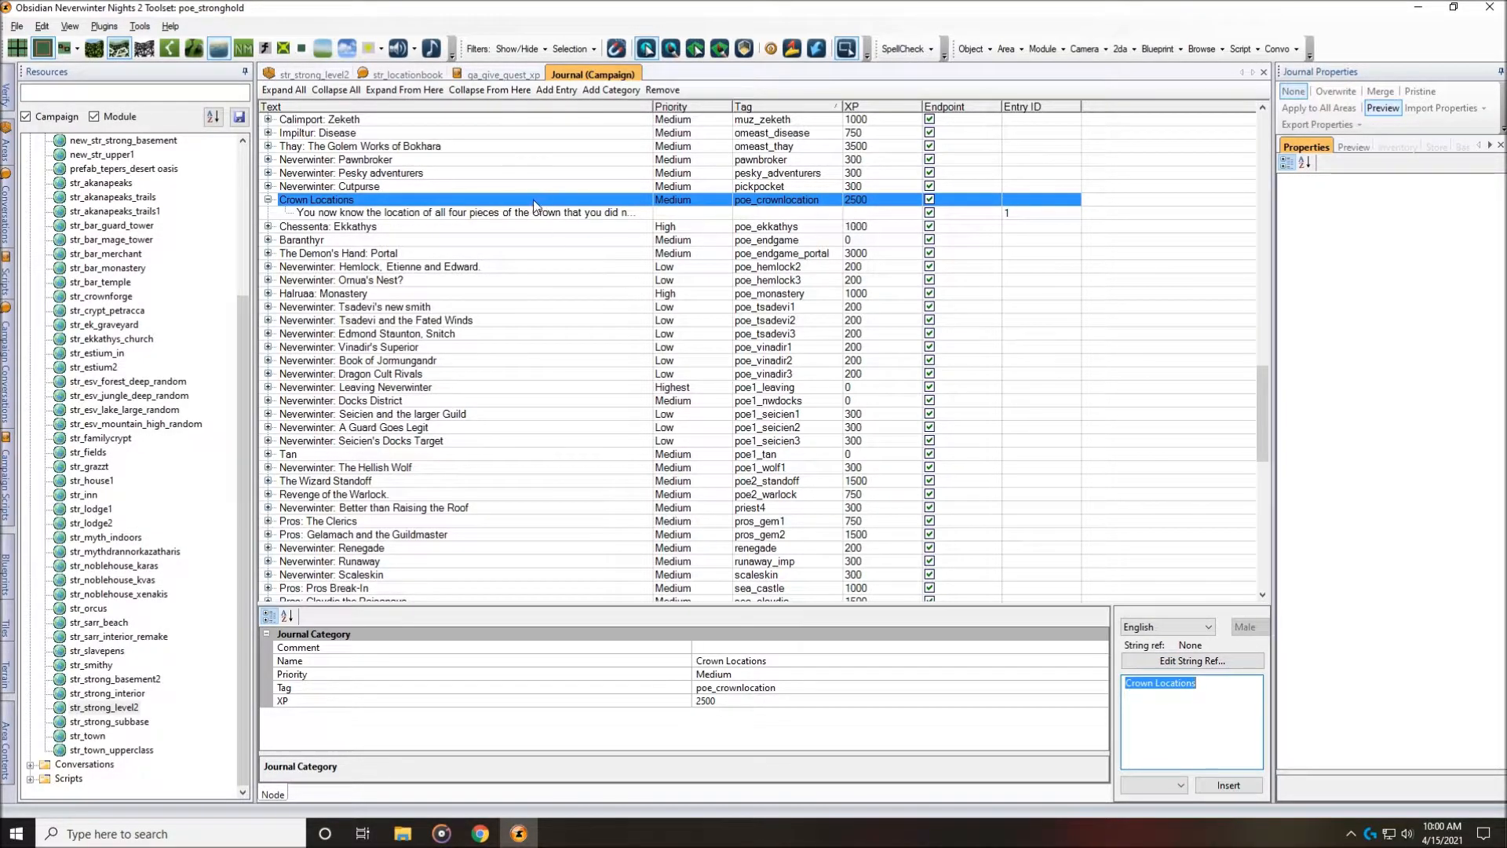
Review the mental-fatigue line in str_locationbook and compare its actions with those on its "[Close the book.]" reply.
{"action": "left_click", "coordinate": [496, 75]}
{"action": "left_click", "coordinate": [409, 76]}
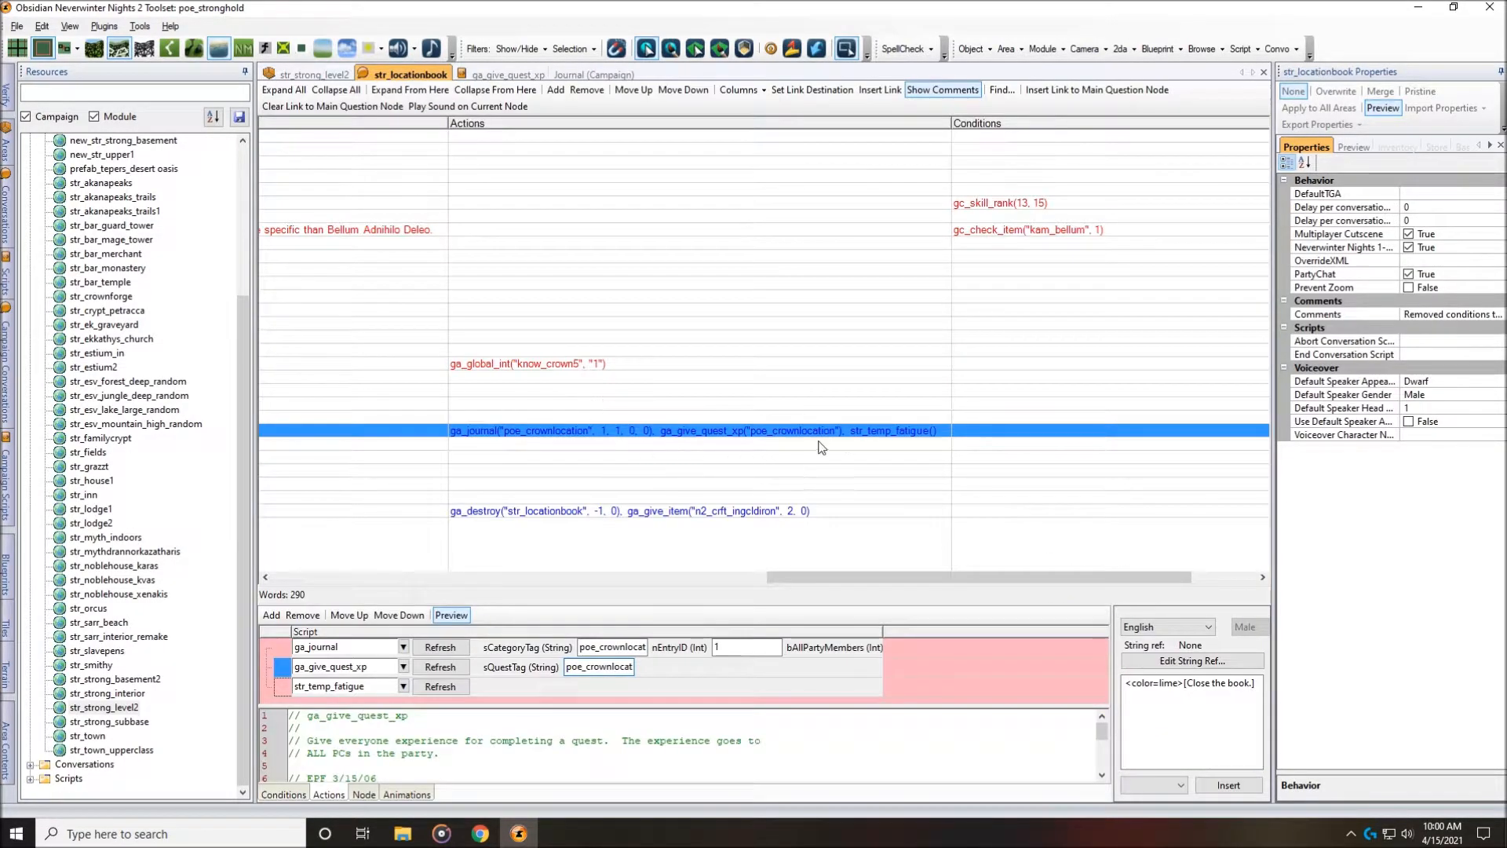
{"action": "left_click_drag", "start_coordinate": [905, 576], "coordinate": [851, 588]}
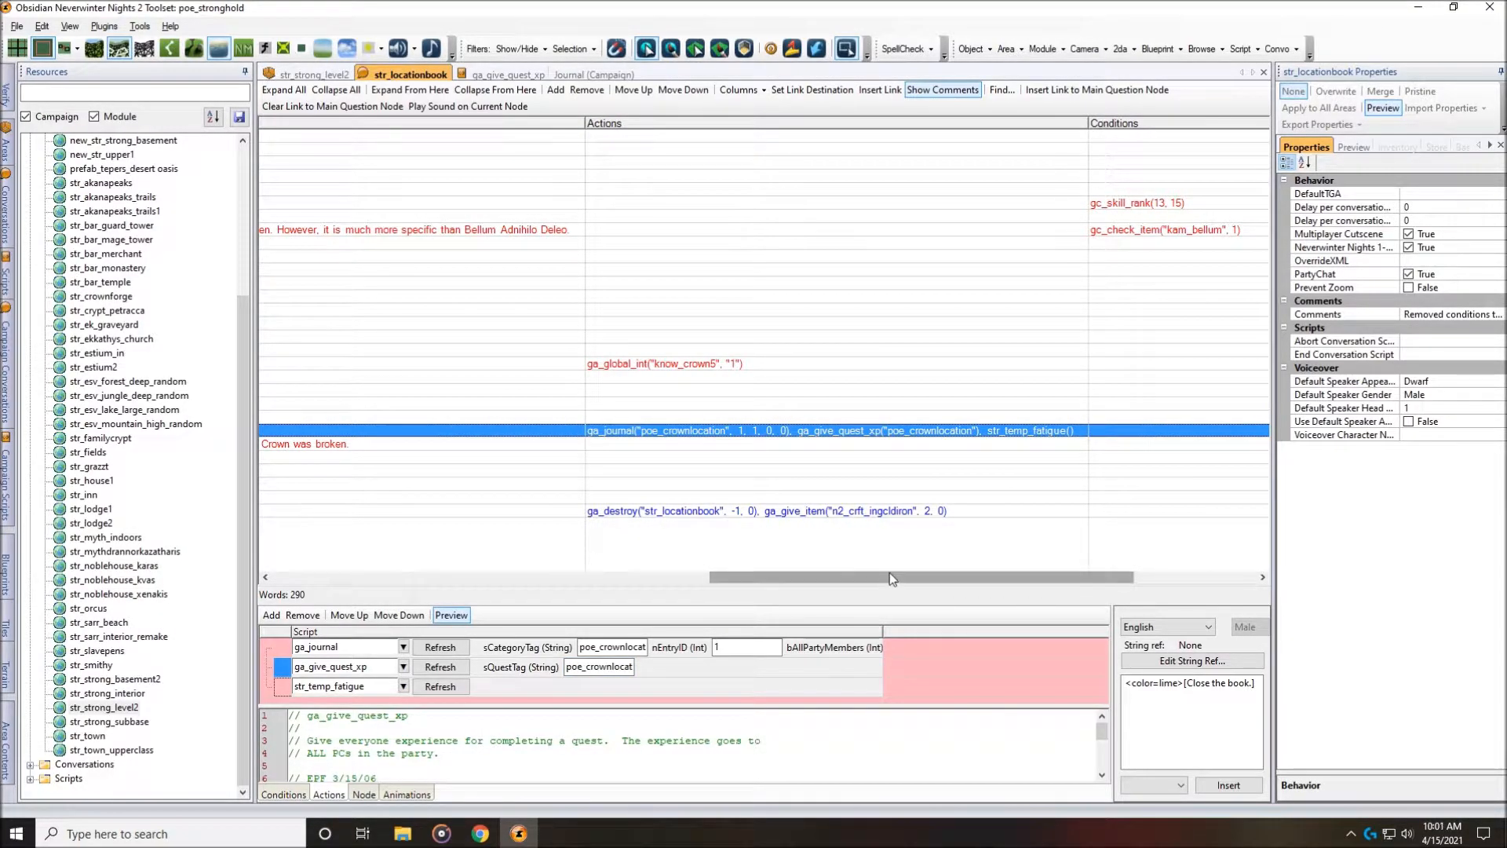
{"action": "left_click_drag", "start_coordinate": [883, 578], "coordinate": [417, 559]}
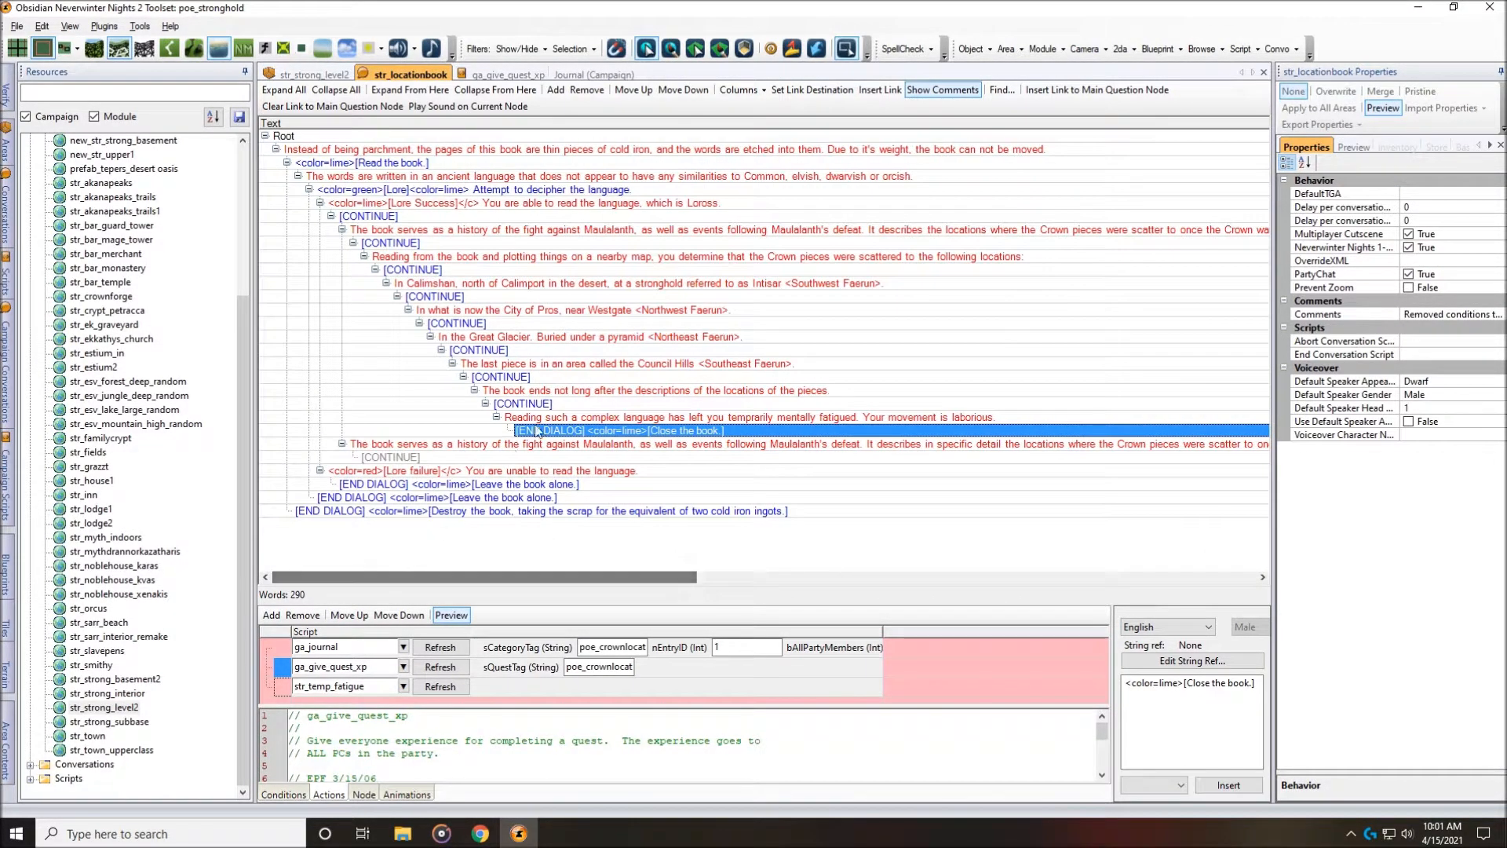
{"action": "left_click", "coordinate": [682, 417]}
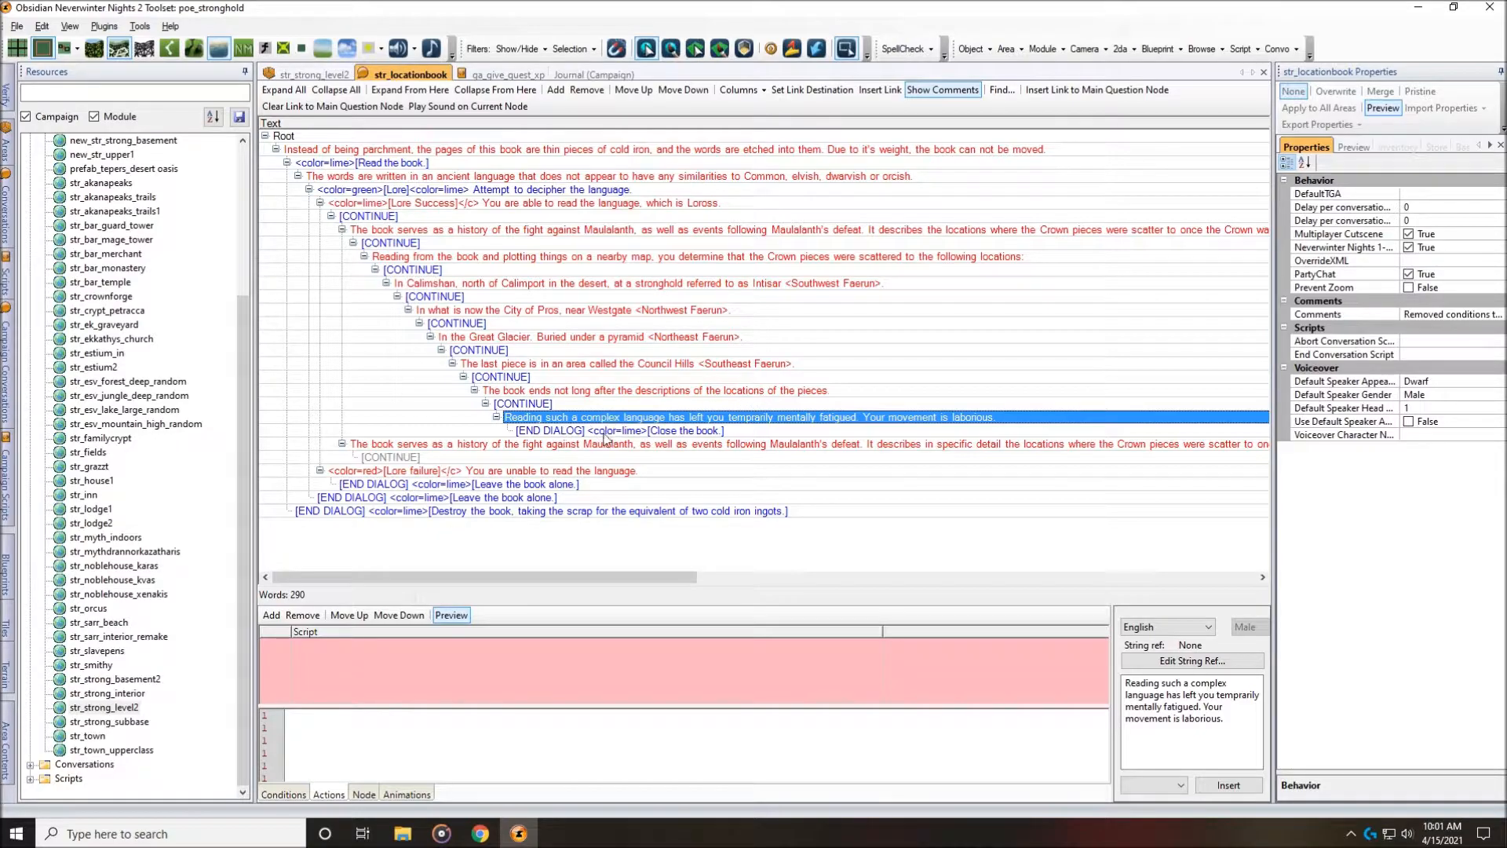
{"action": "left_click", "coordinate": [624, 431]}
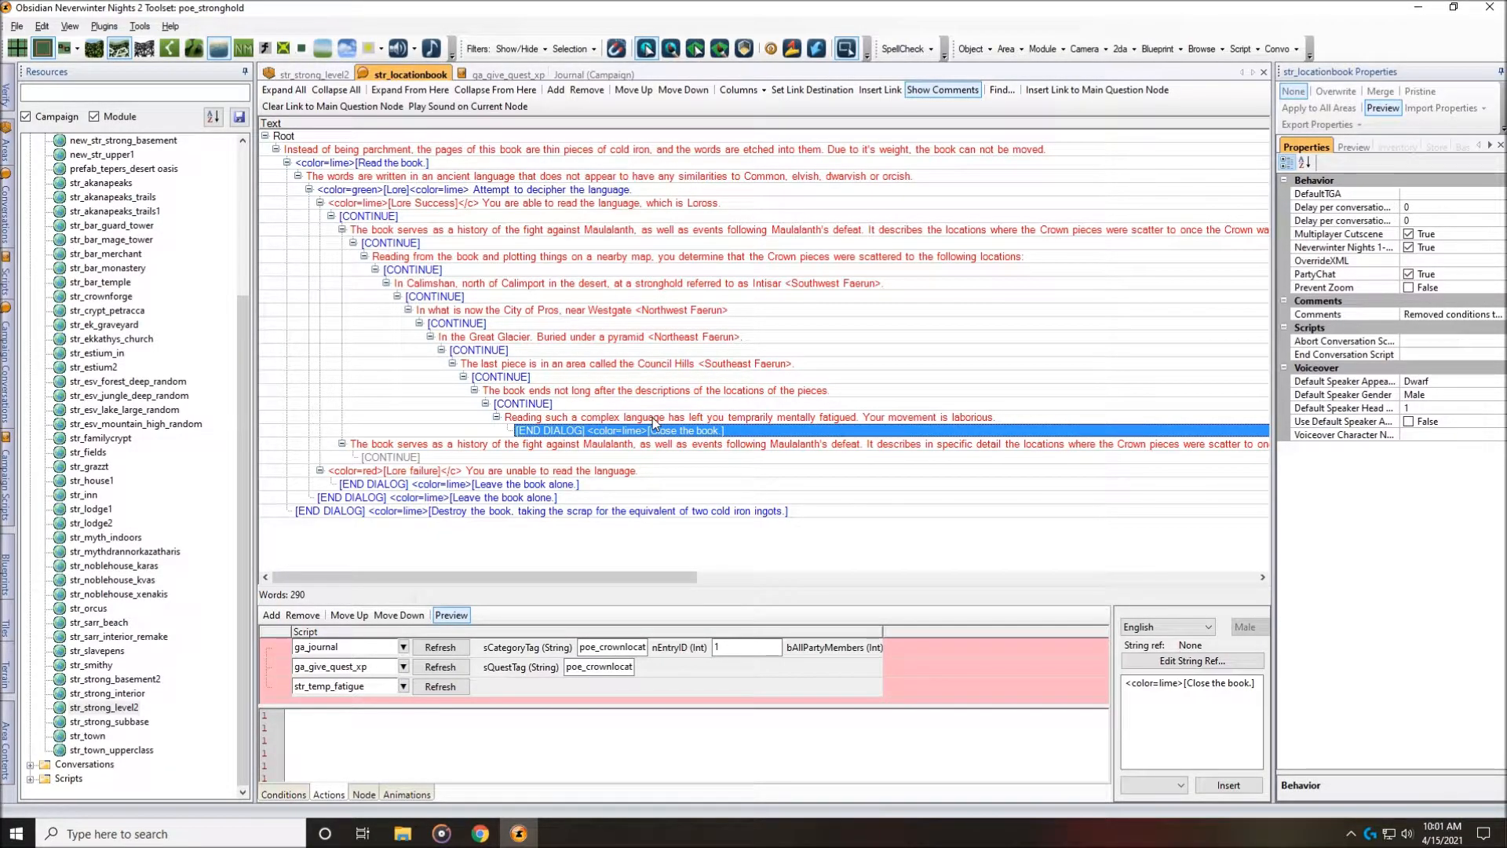
{"action": "left_click", "coordinate": [652, 419]}
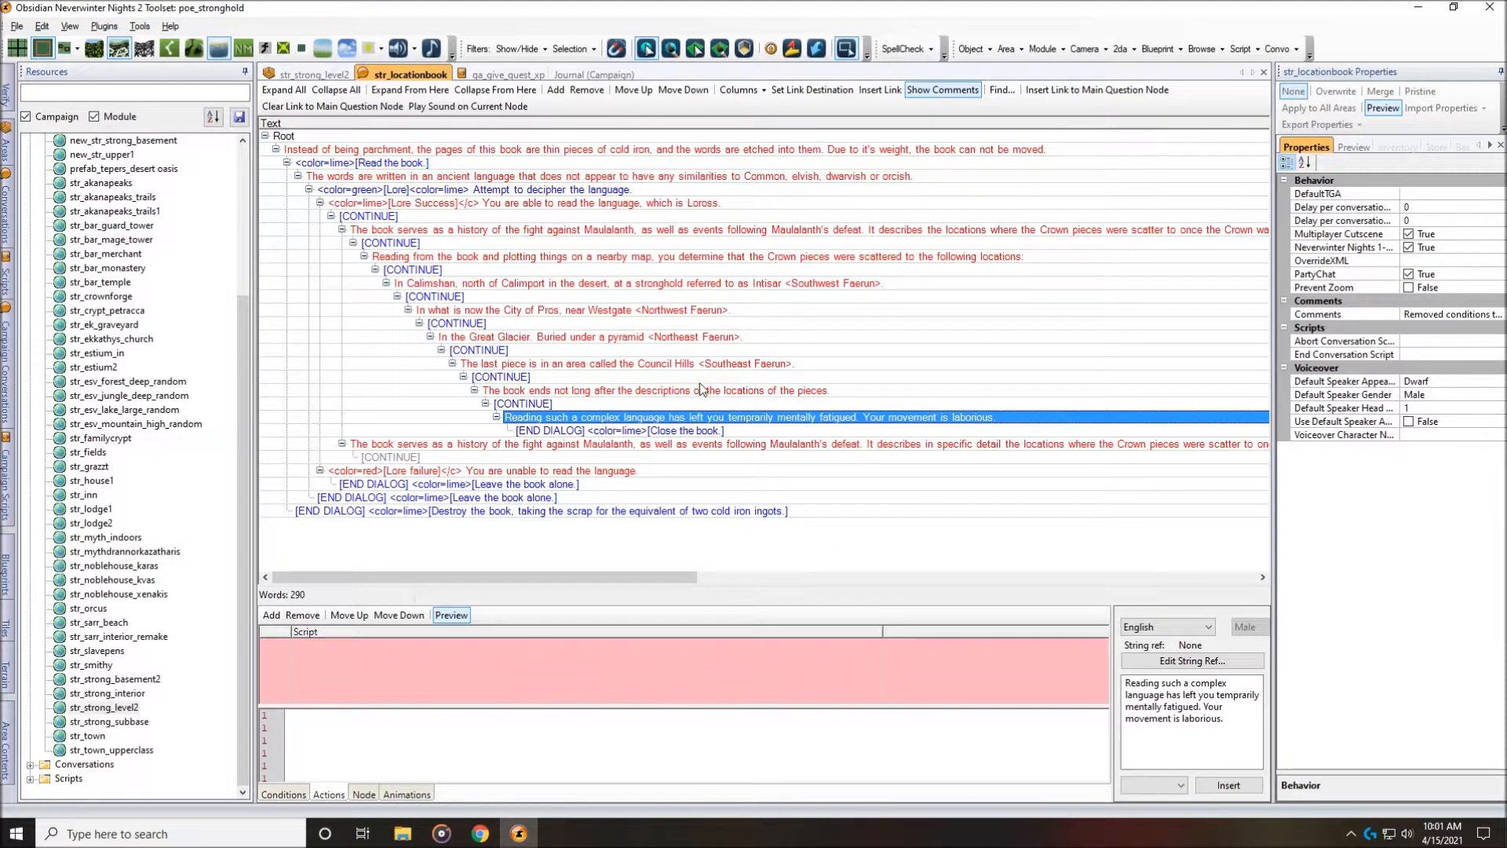
{"action": "left_click", "coordinate": [672, 431]}
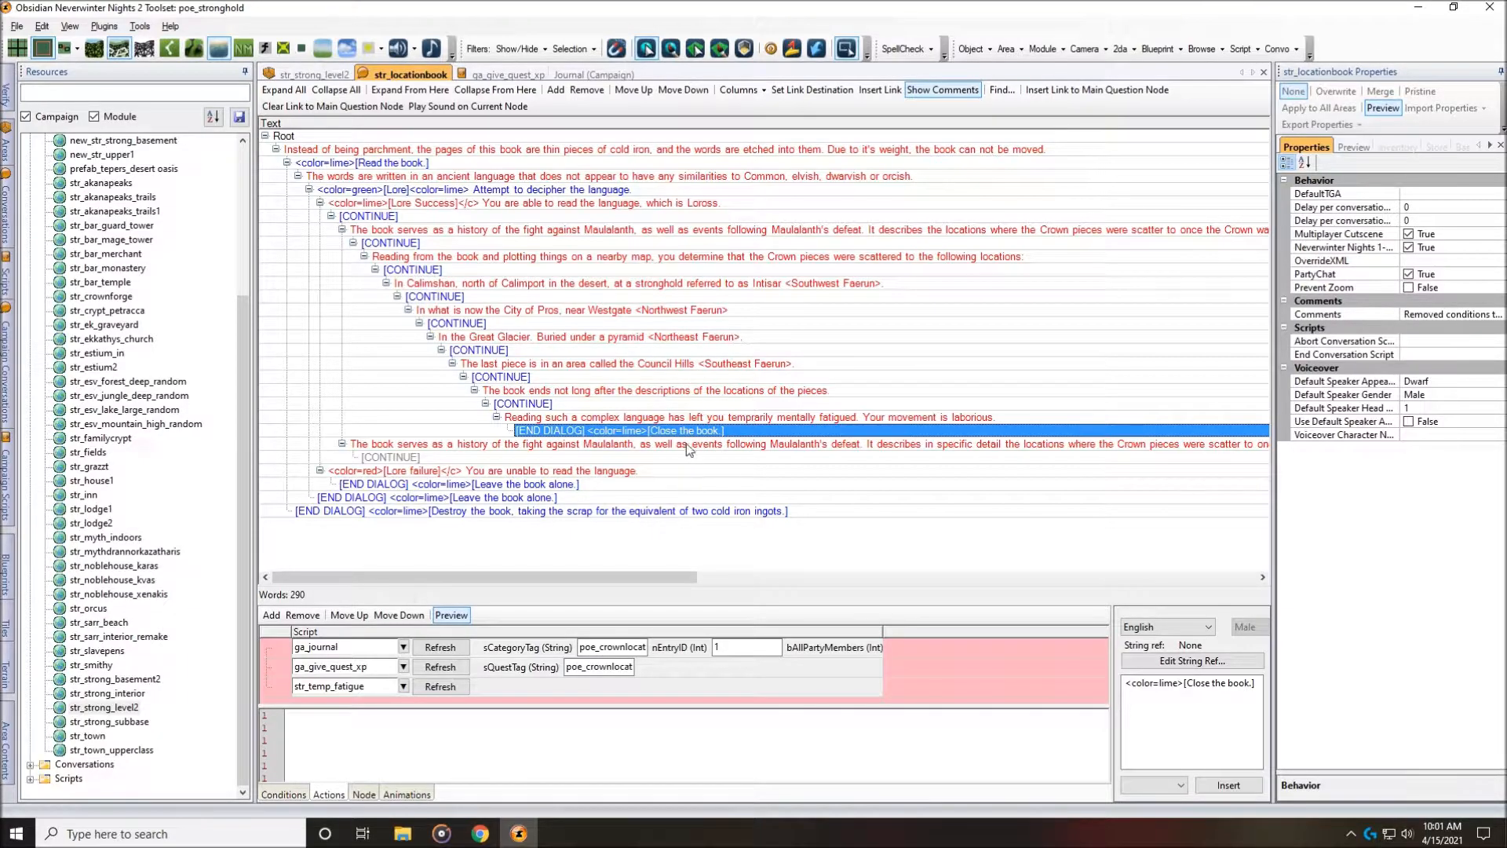
{"action": "left_click", "coordinate": [695, 417]}
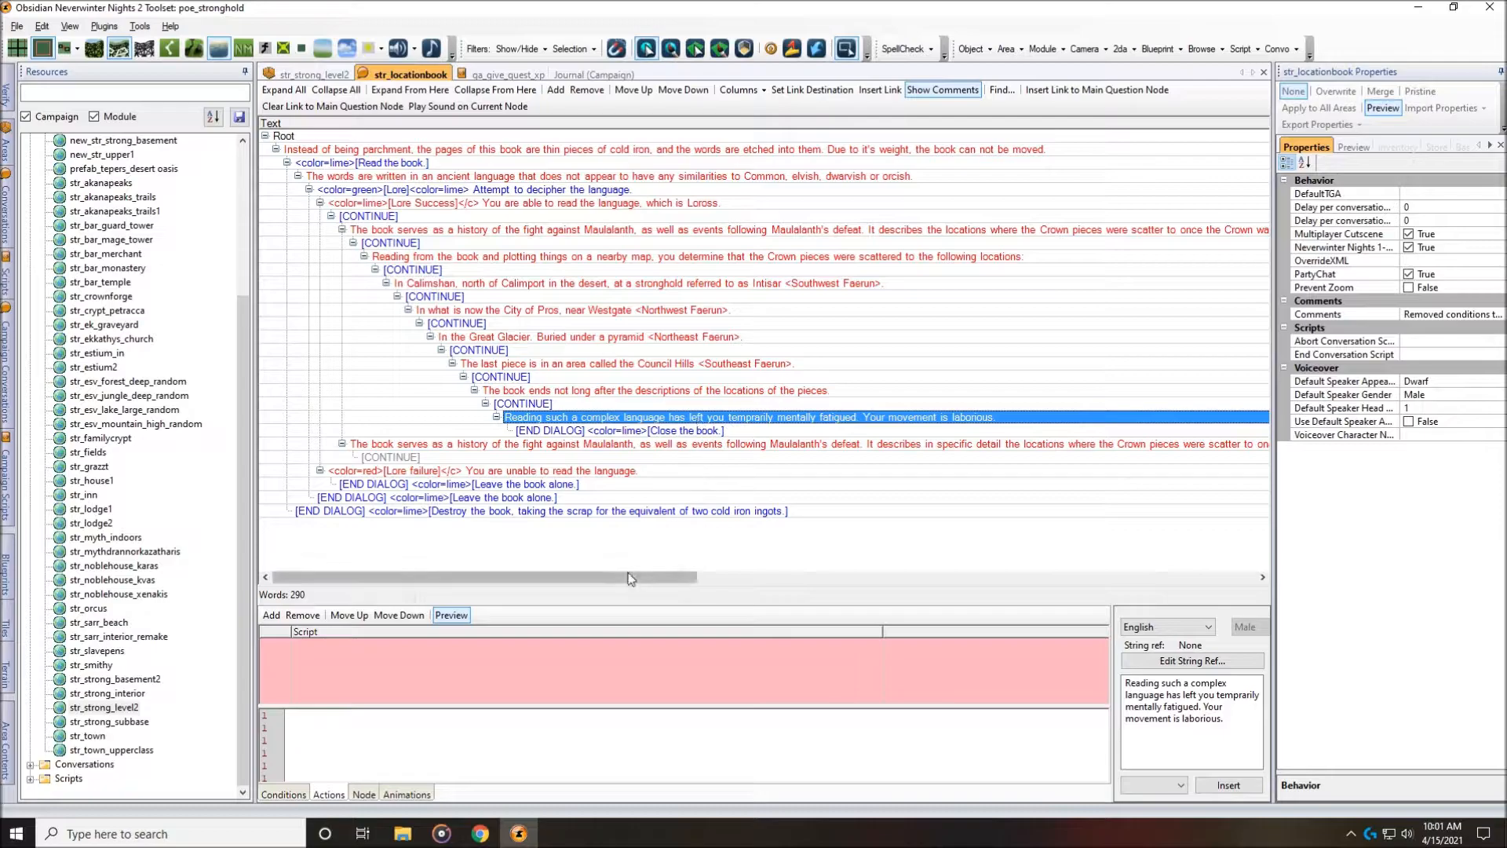
{"action": "left_click_drag", "start_coordinate": [634, 578], "coordinate": [669, 579]}
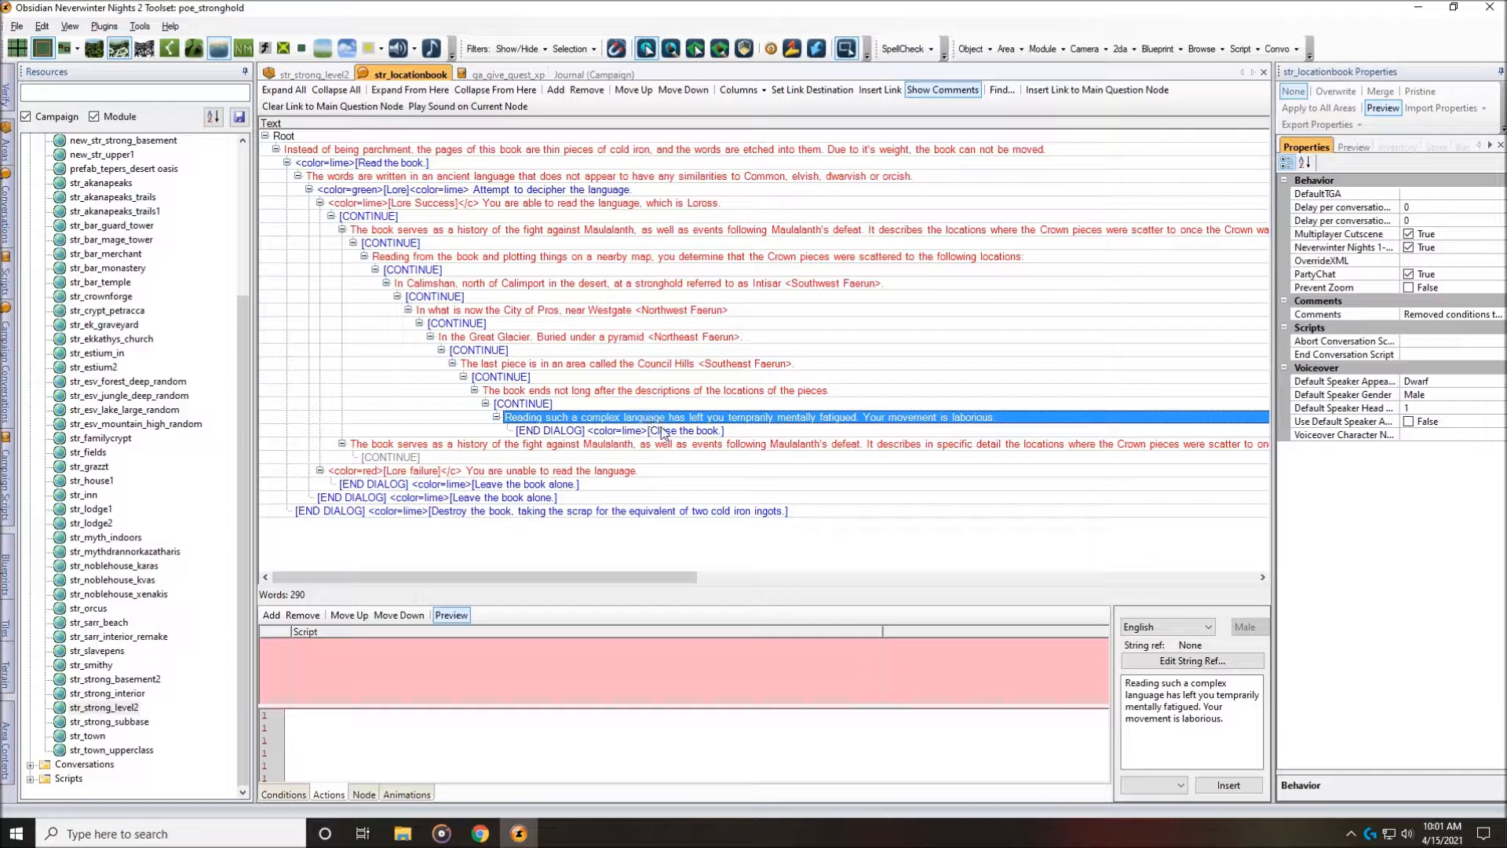
{"action": "left_click", "coordinate": [695, 431]}
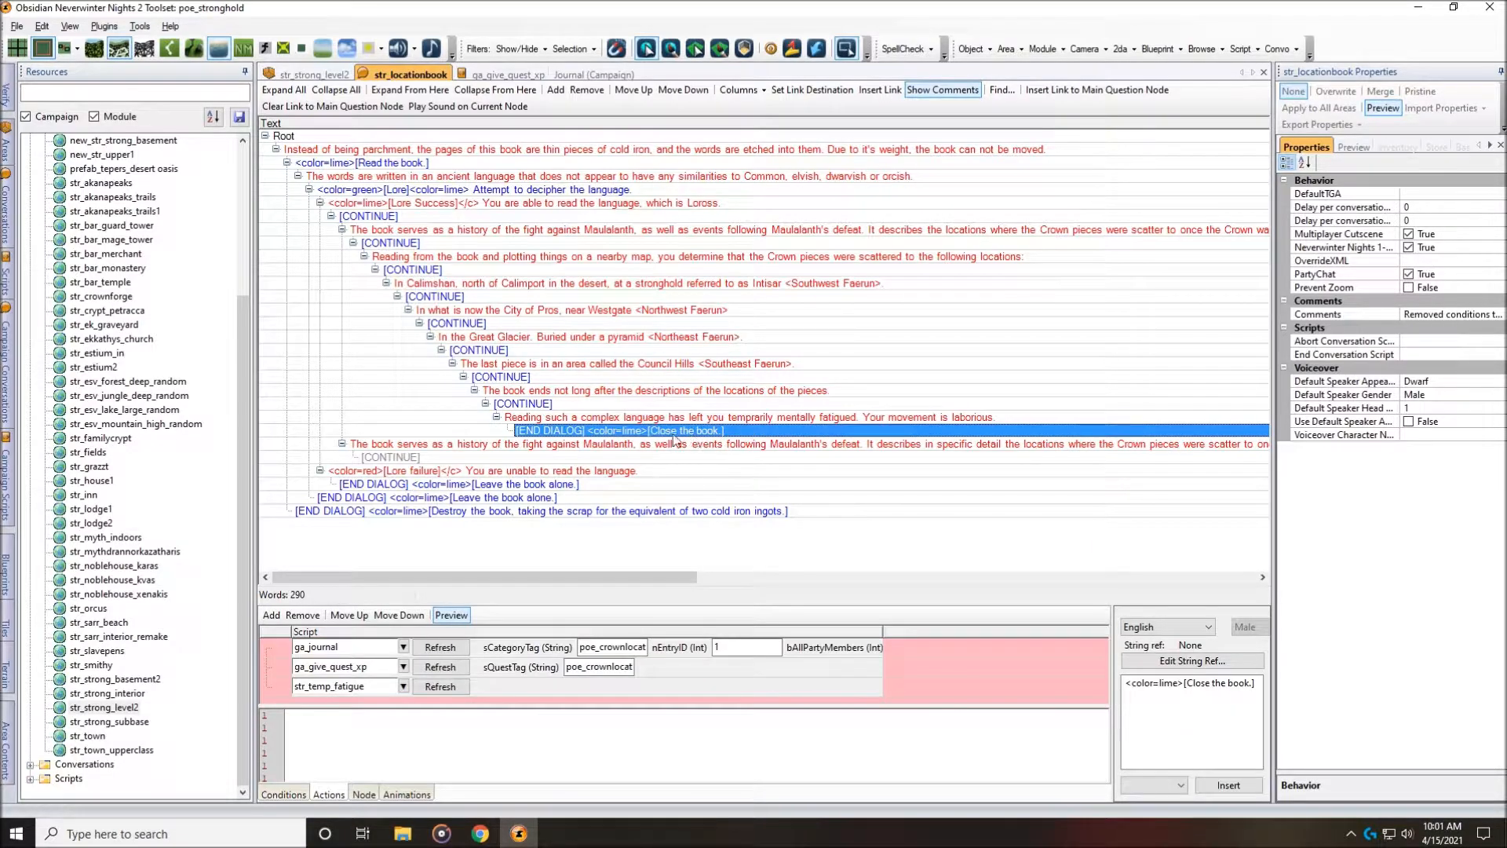
{"action": "mouse_move", "coordinate": [651, 579]}
{"action": "left_mouse_down"}
{"action": "mouse_move", "coordinate": [1213, 578]}
{"action": "mouse_move", "coordinate": [651, 579]}
{"action": "left_mouse_up"}
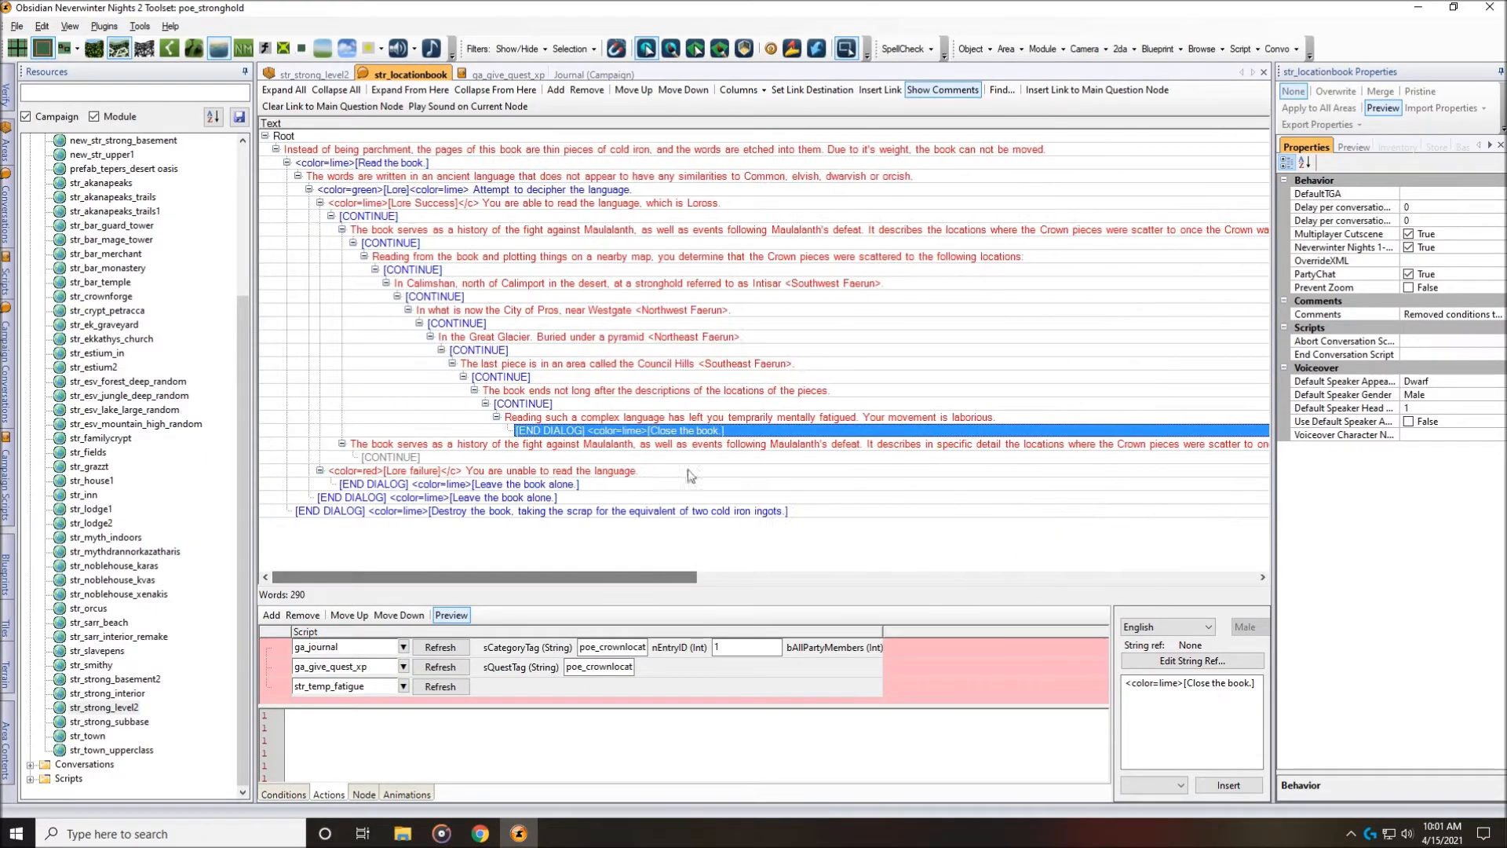
Duplicate the mental-fatigue line with its "[Close the book.]" reply under the same [CONTINUE] node and compare both copies.
{"action": "left_click", "coordinate": [706, 417]}
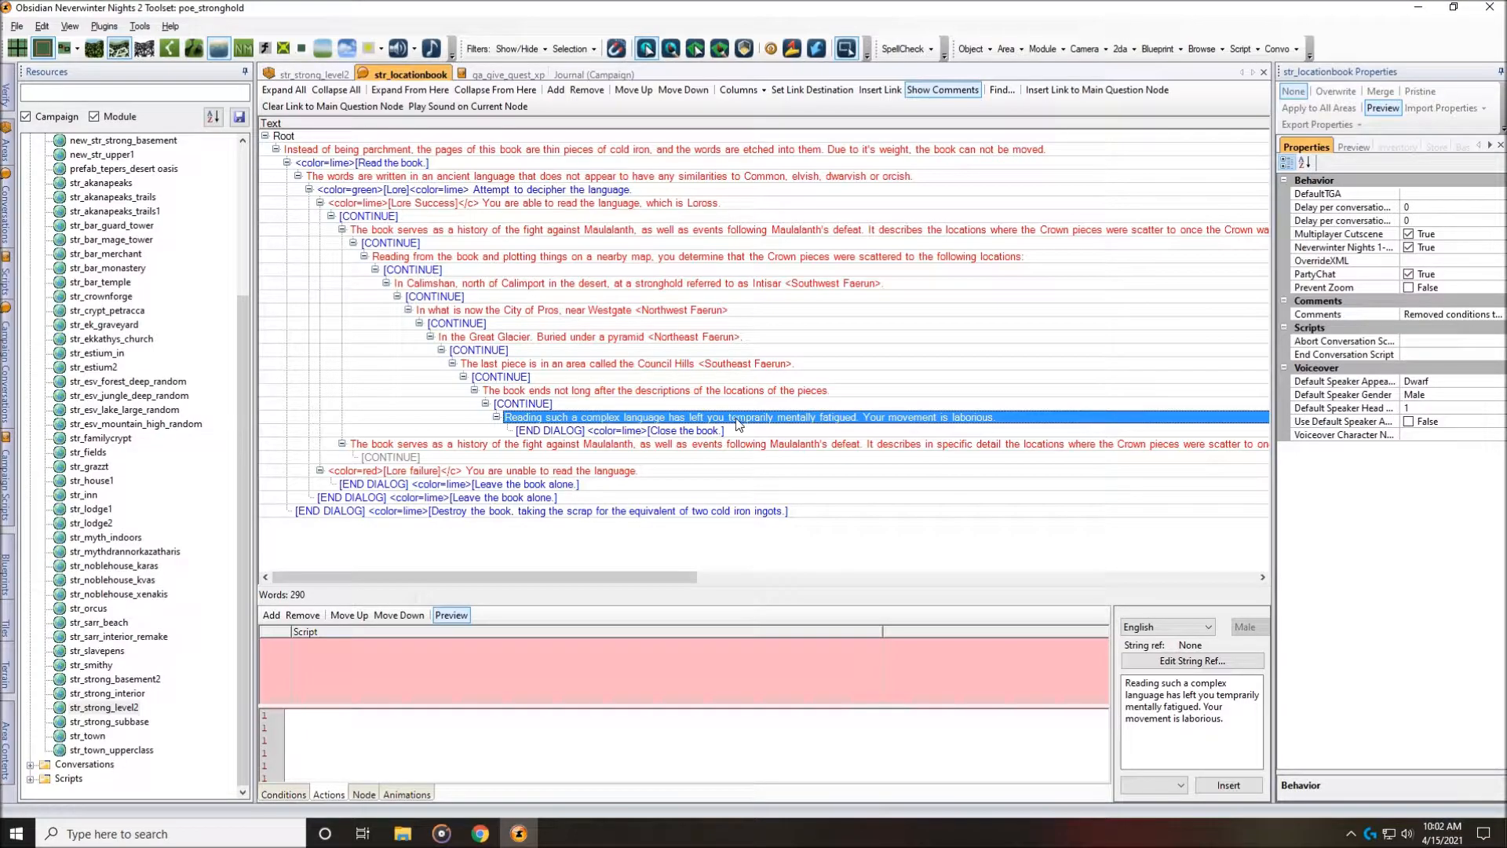
{"action": "left_click", "coordinate": [549, 404]}
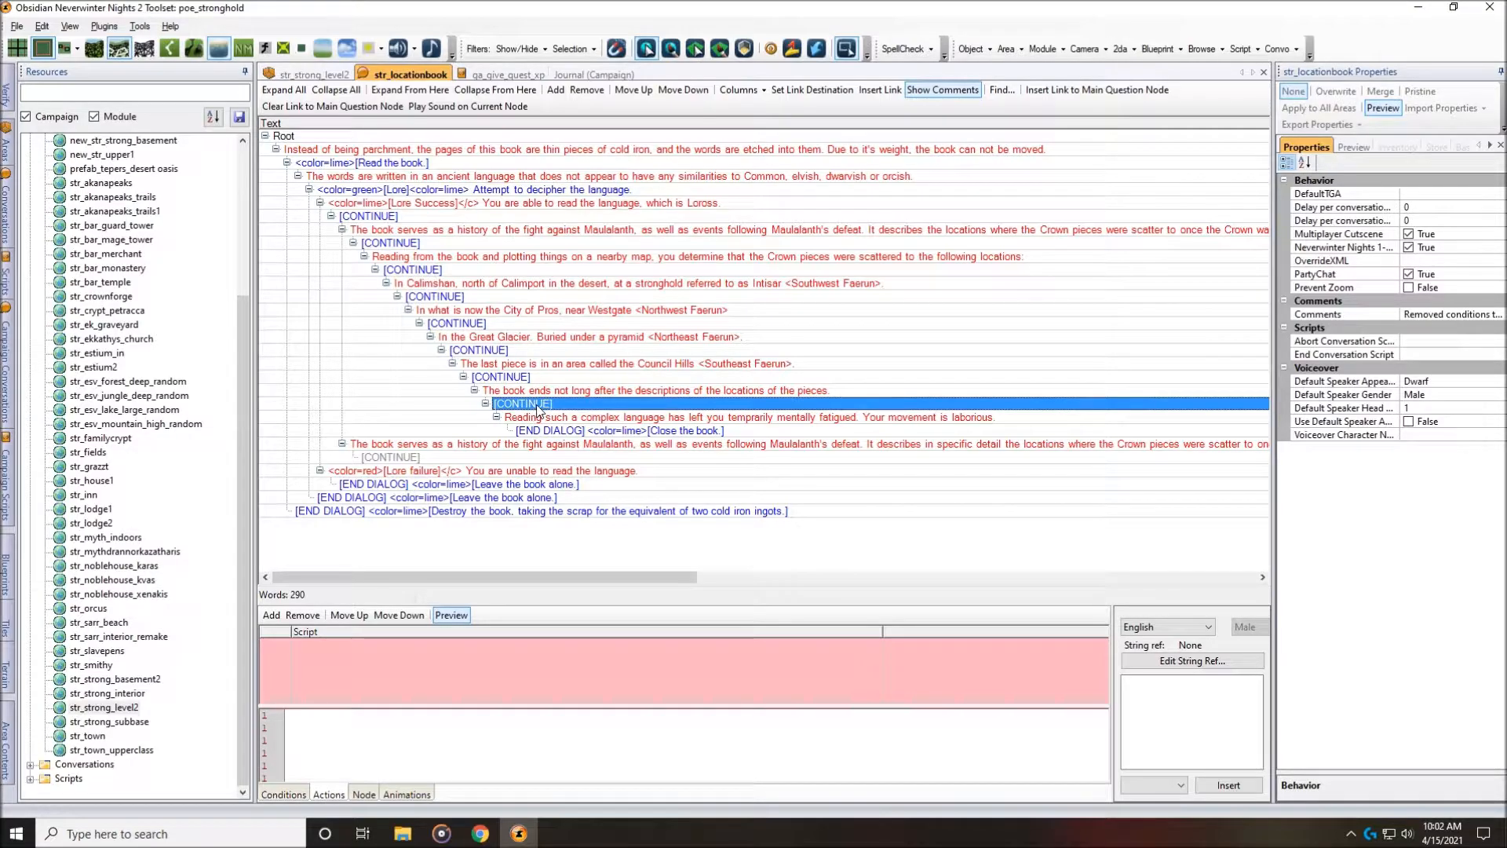
{"action": "key", "text": "ctrl+v"}
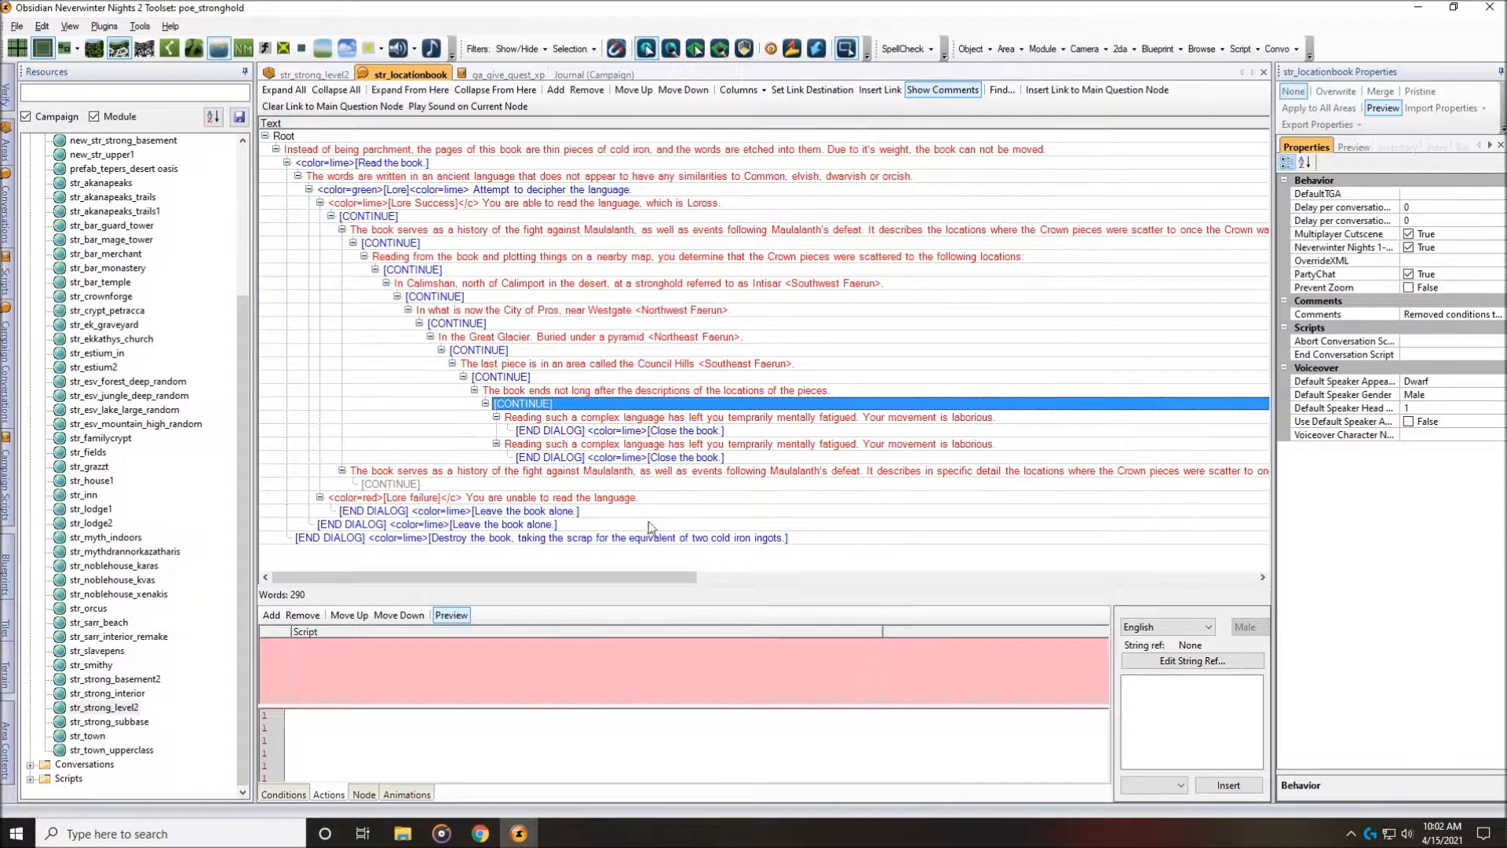
{"action": "left_click", "coordinate": [682, 420]}
{"action": "left_click", "coordinate": [691, 447]}
{"action": "left_click", "coordinate": [694, 420]}
{"action": "left_click", "coordinate": [694, 445]}
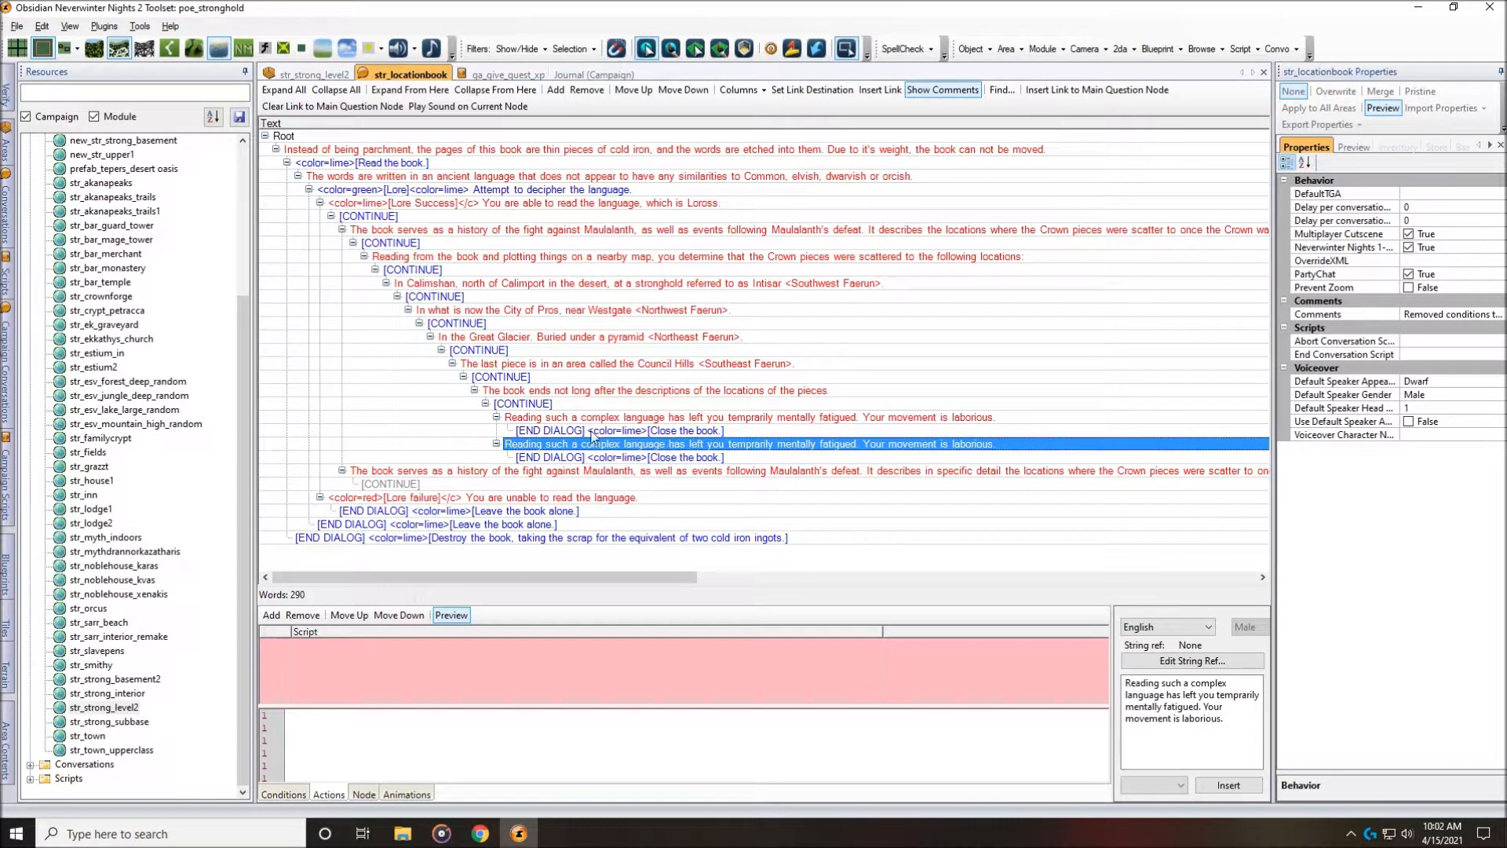
{"action": "left_click", "coordinate": [532, 405]}
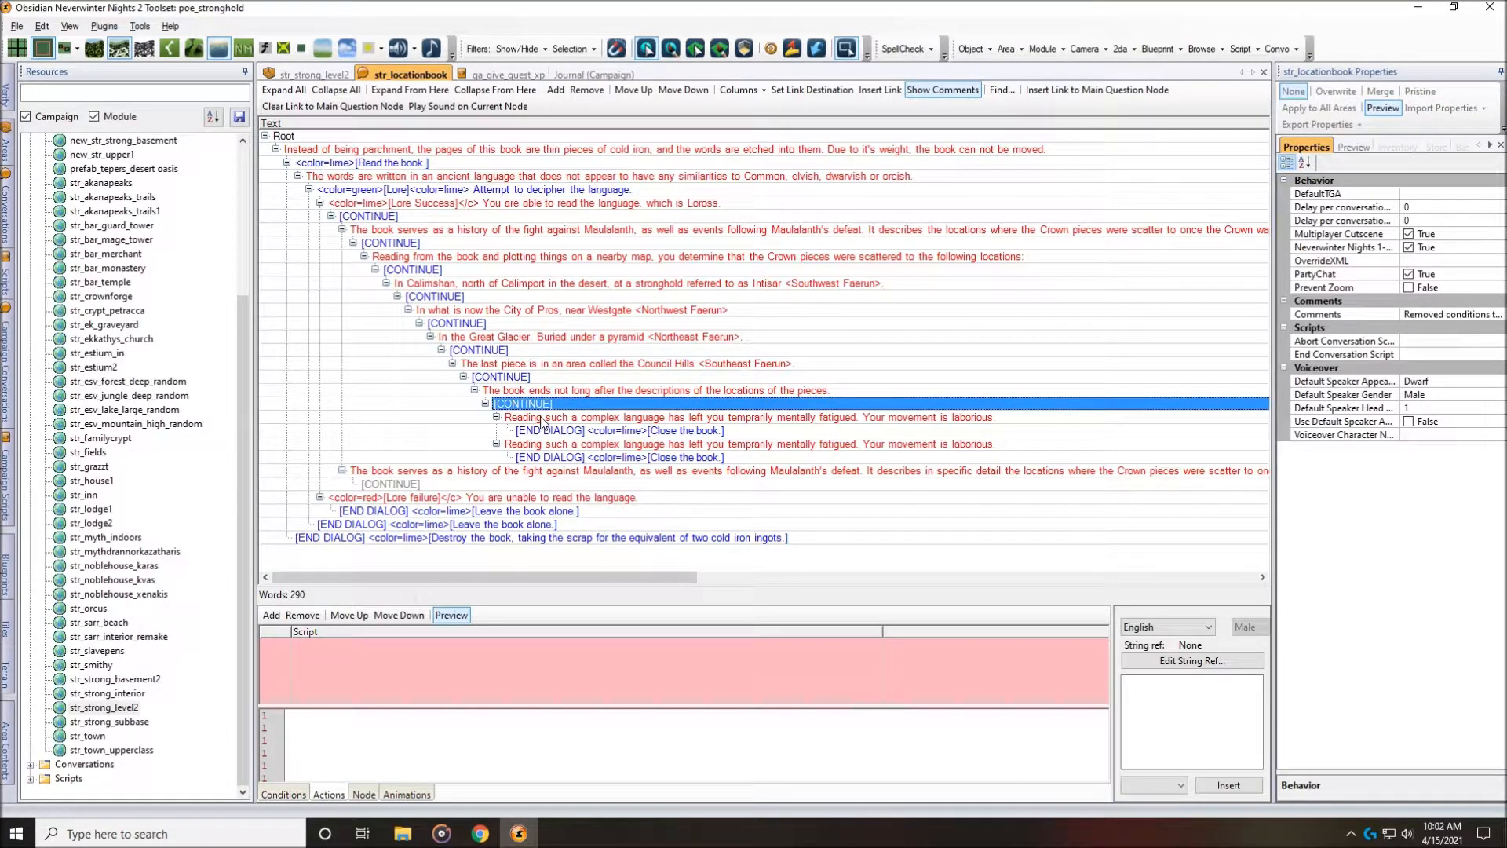
{"action": "left_click", "coordinate": [541, 419]}
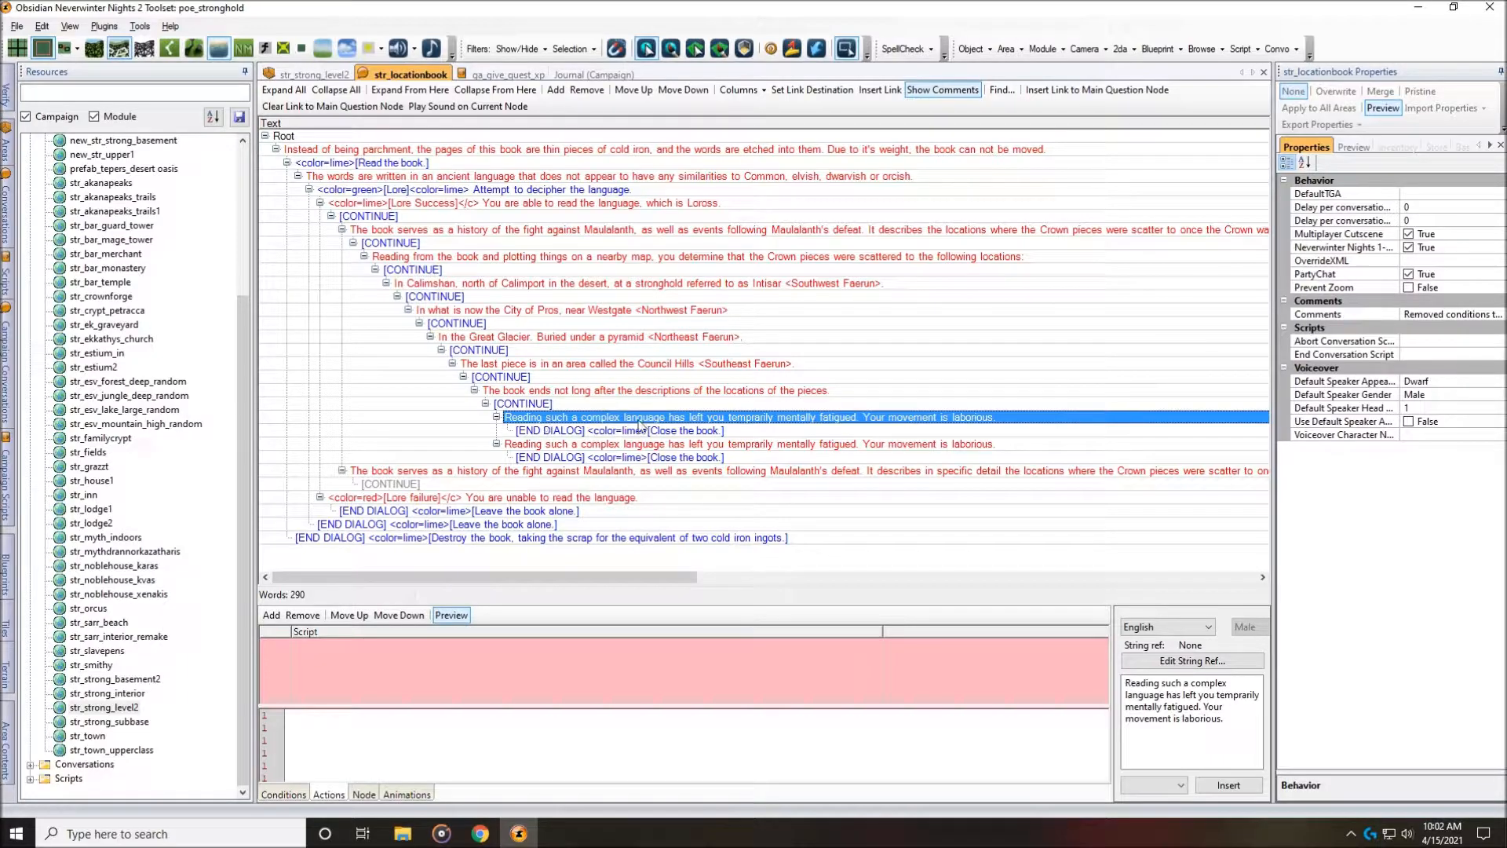
{"action": "left_click", "coordinate": [607, 450]}
Set Show Once? to Once per game in the first mental-fatigue line's node properties.
{"action": "left_click", "coordinate": [614, 420]}
{"action": "left_click", "coordinate": [372, 794]}
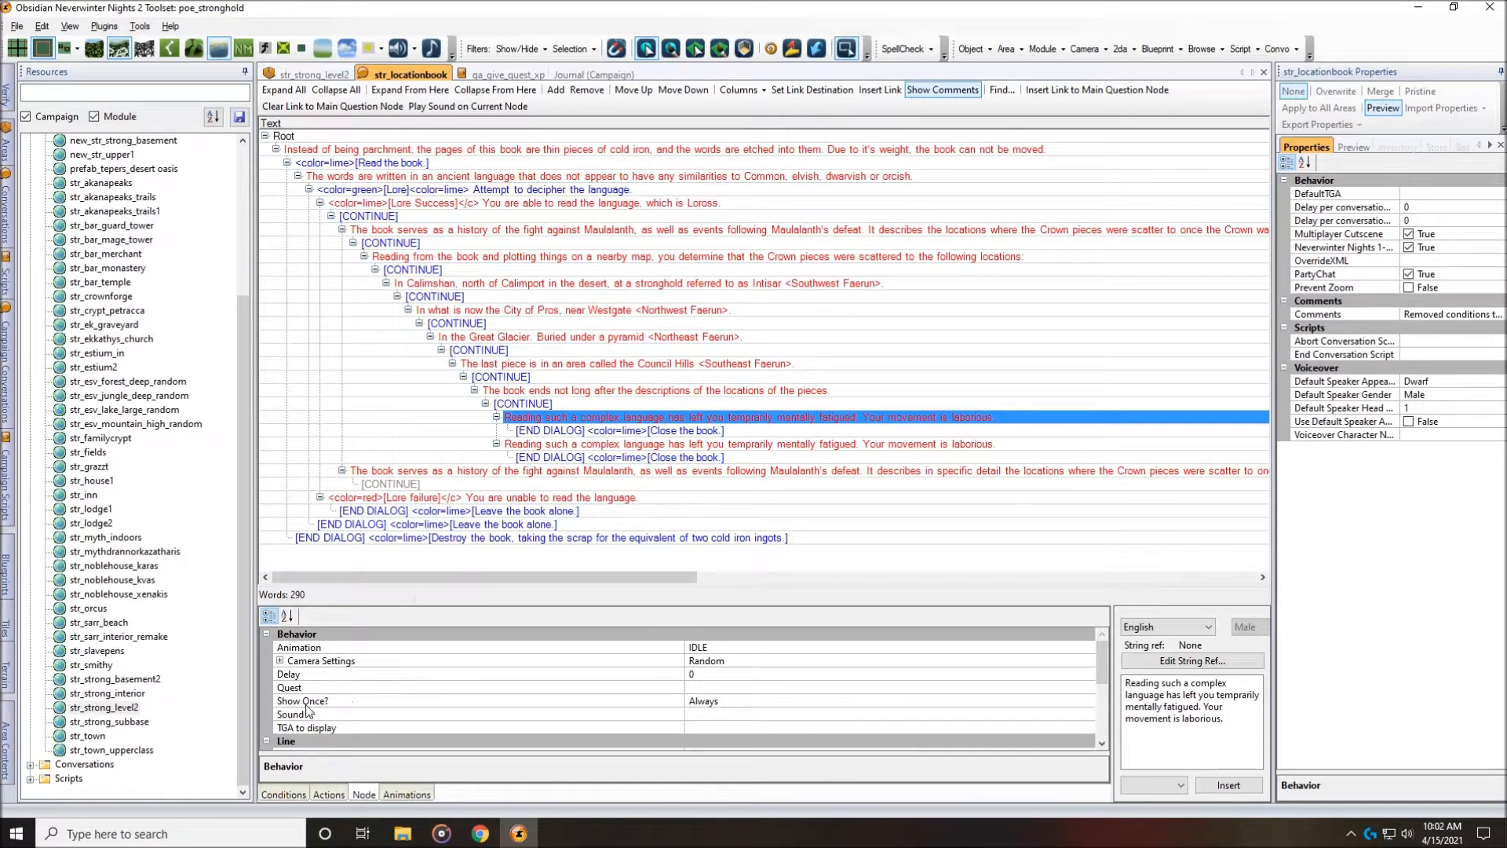
{"action": "left_click", "coordinate": [295, 703]}
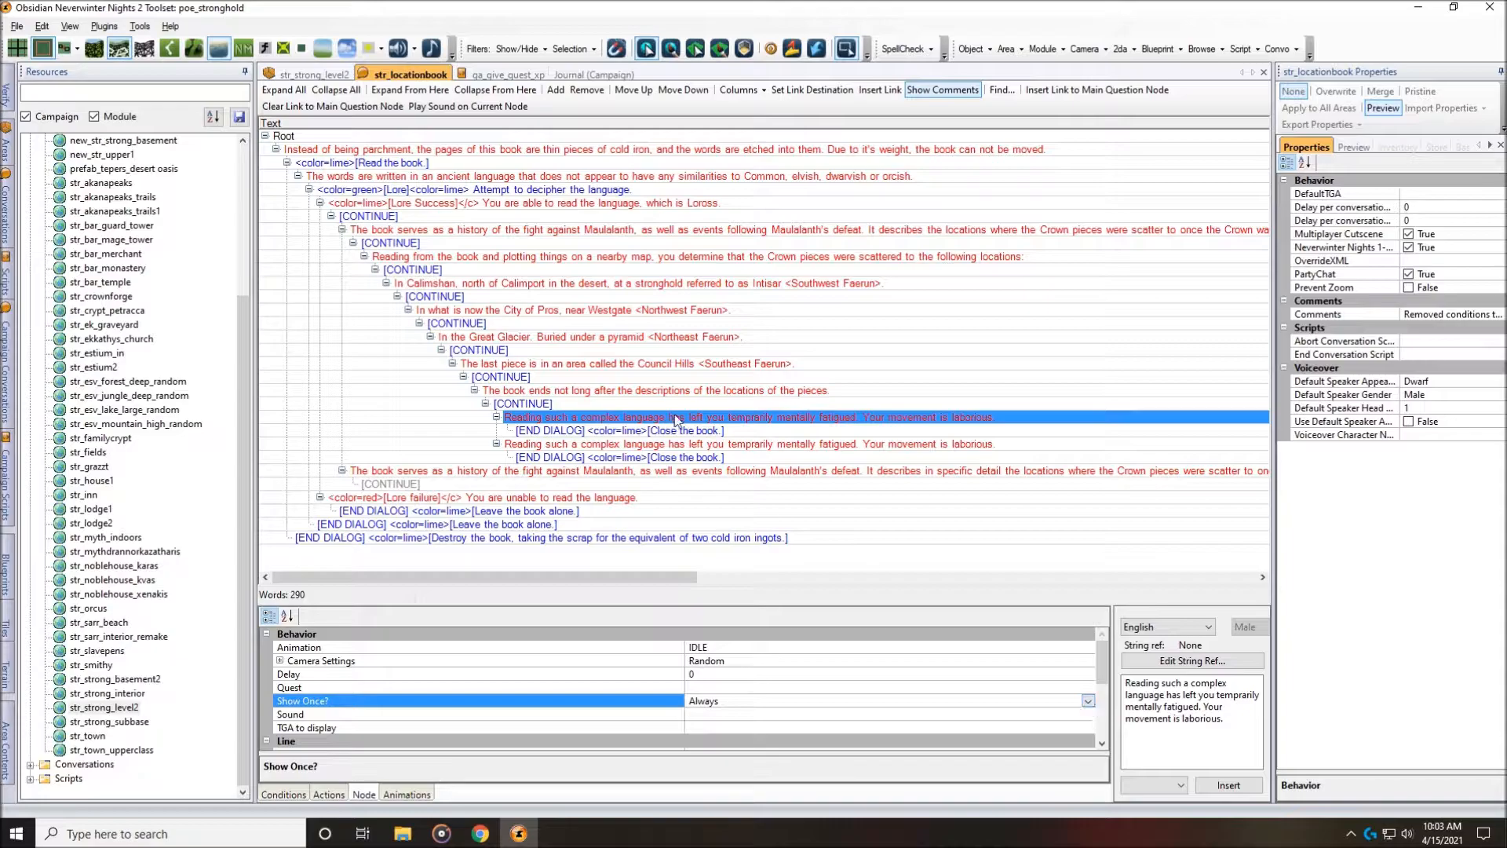
{"action": "left_click", "coordinate": [1088, 700]}
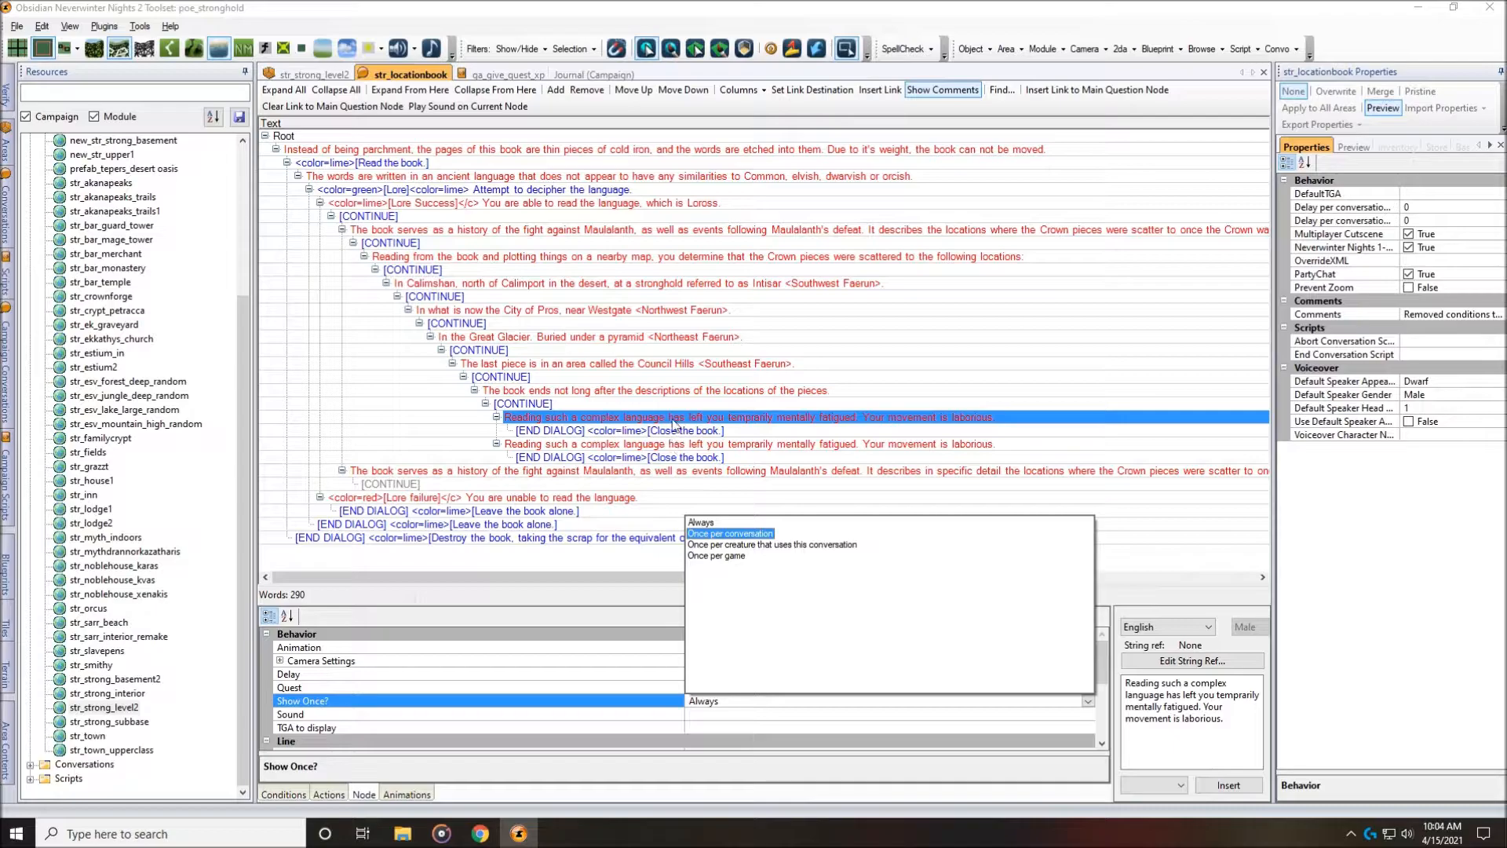
{"action": "left_click", "coordinate": [724, 560]}
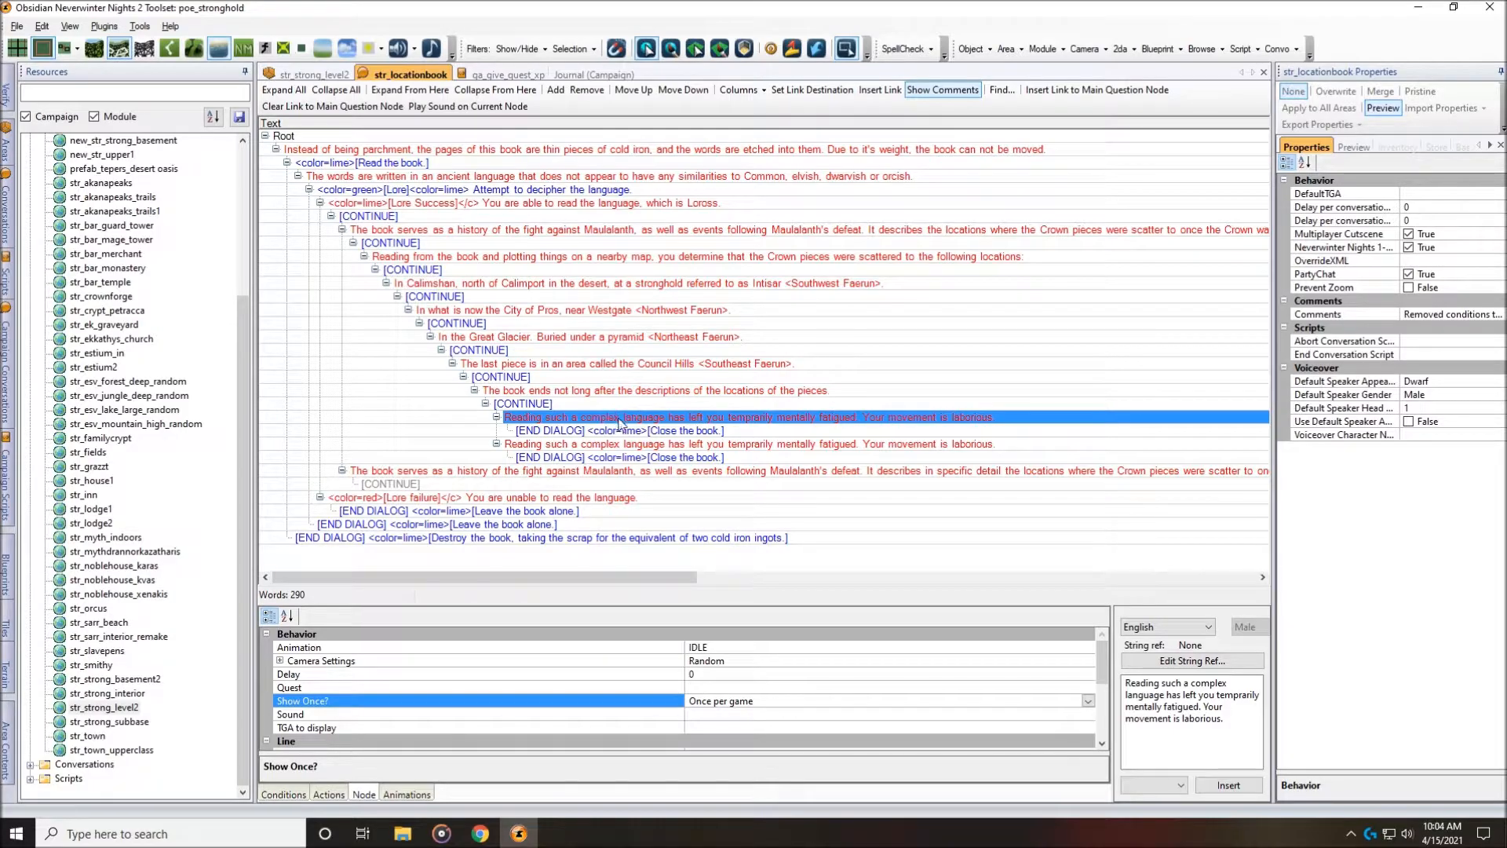
Compare the node settings and actions of both mental-fatigue lines and their "[Close the book.]" replies.
{"action": "left_click", "coordinate": [710, 430]}
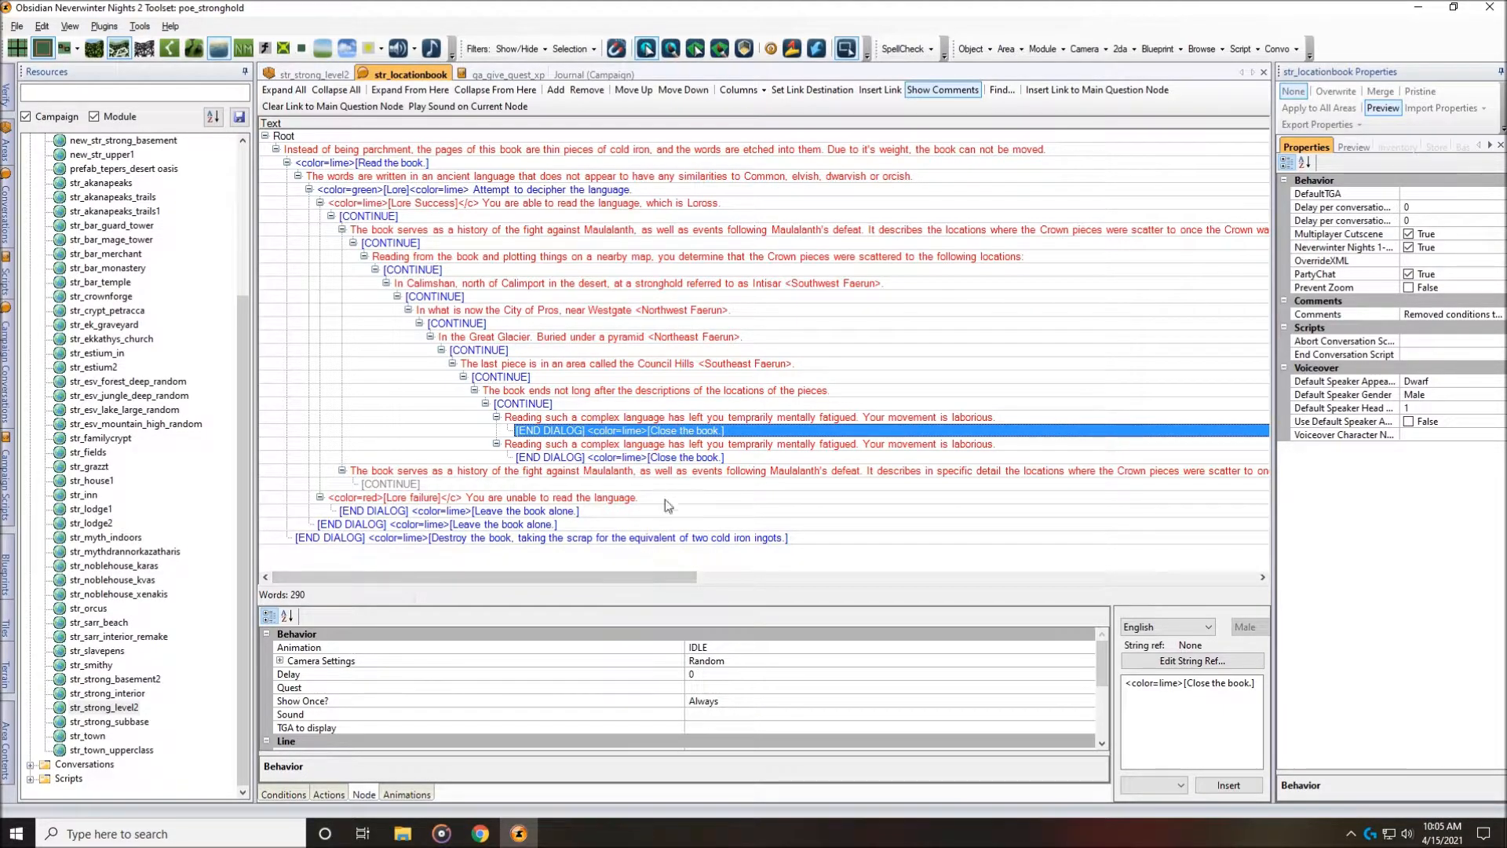
{"action": "left_click_drag", "start_coordinate": [653, 577], "coordinate": [1159, 587]}
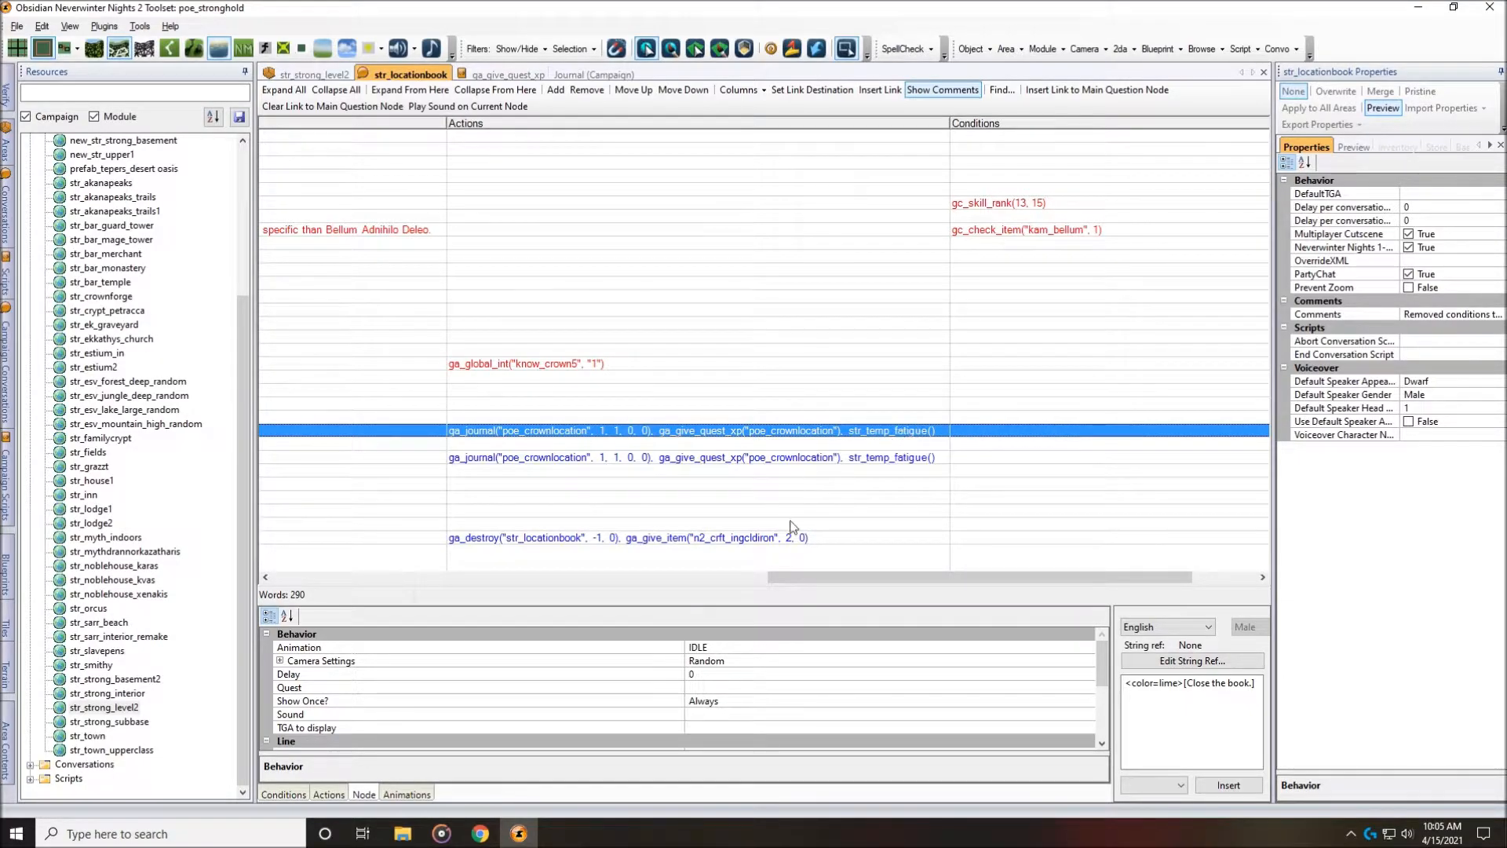
{"action": "left_click_drag", "start_coordinate": [923, 577], "coordinate": [428, 582]}
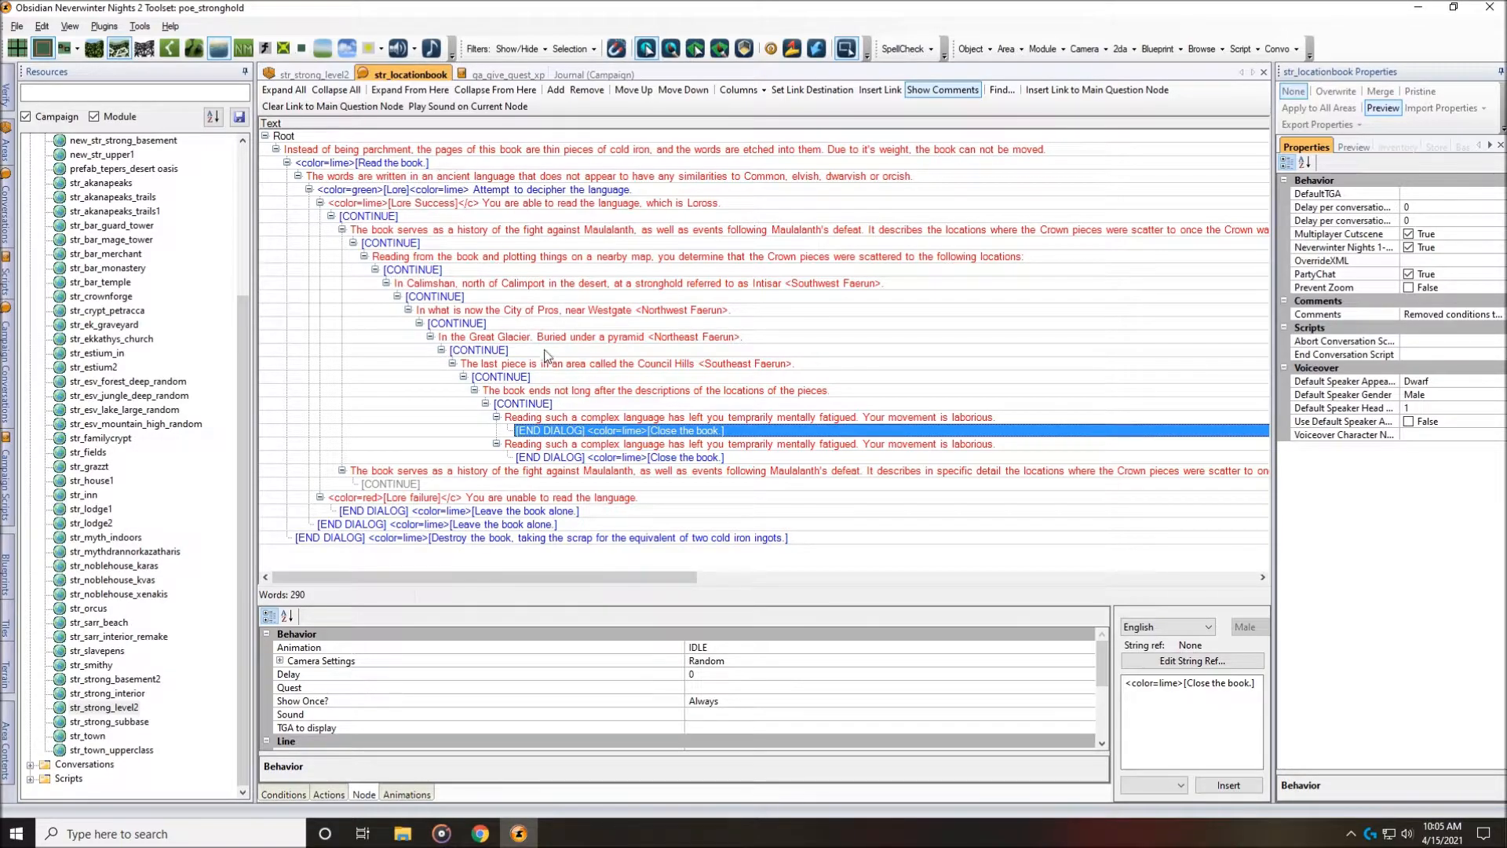
{"action": "left_click", "coordinate": [623, 446]}
{"action": "left_click", "coordinate": [628, 418]}
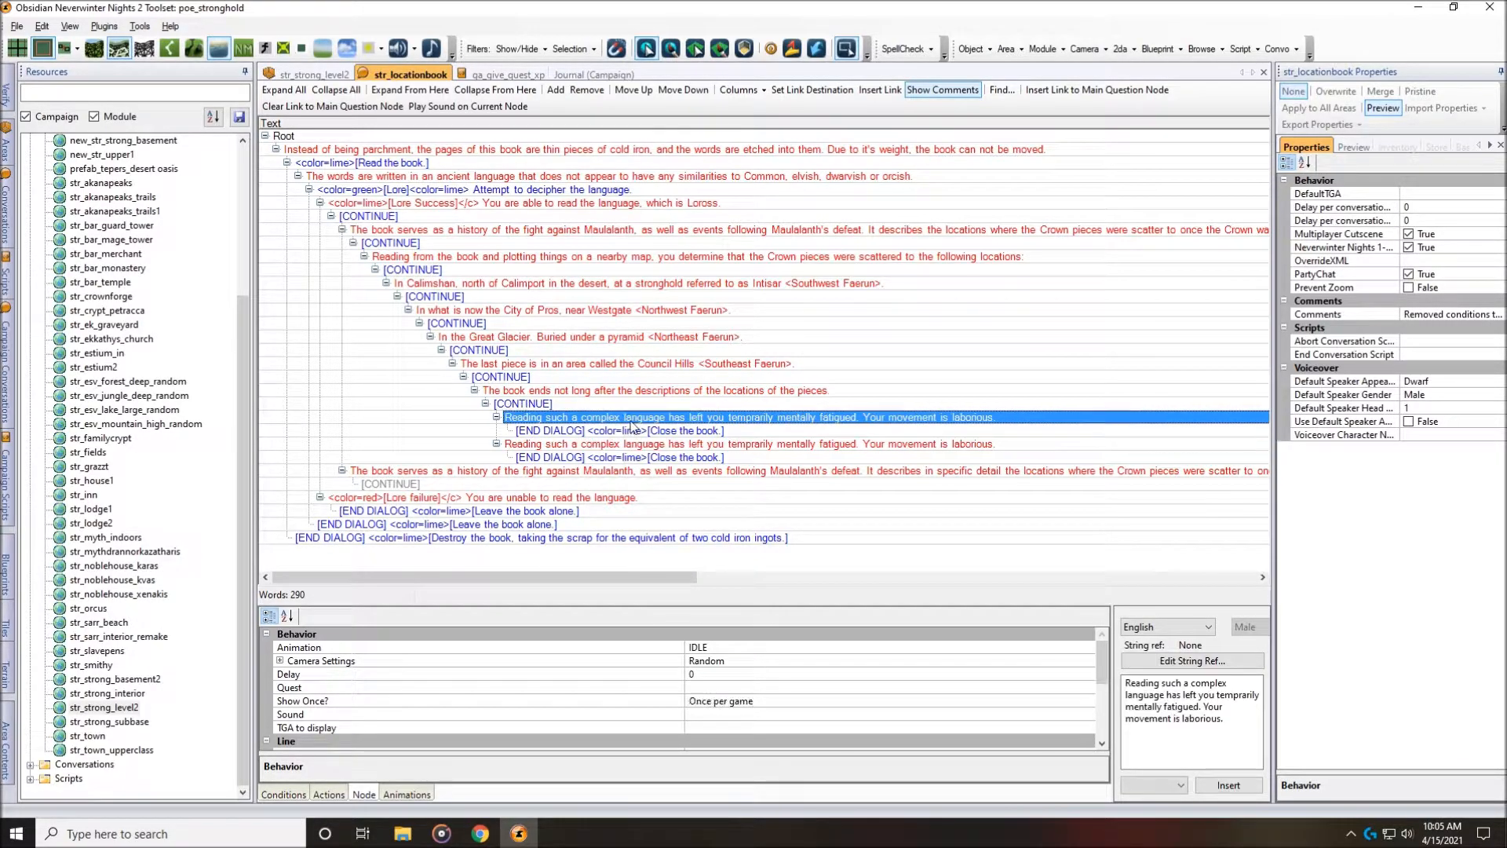
{"action": "left_click", "coordinate": [691, 431]}
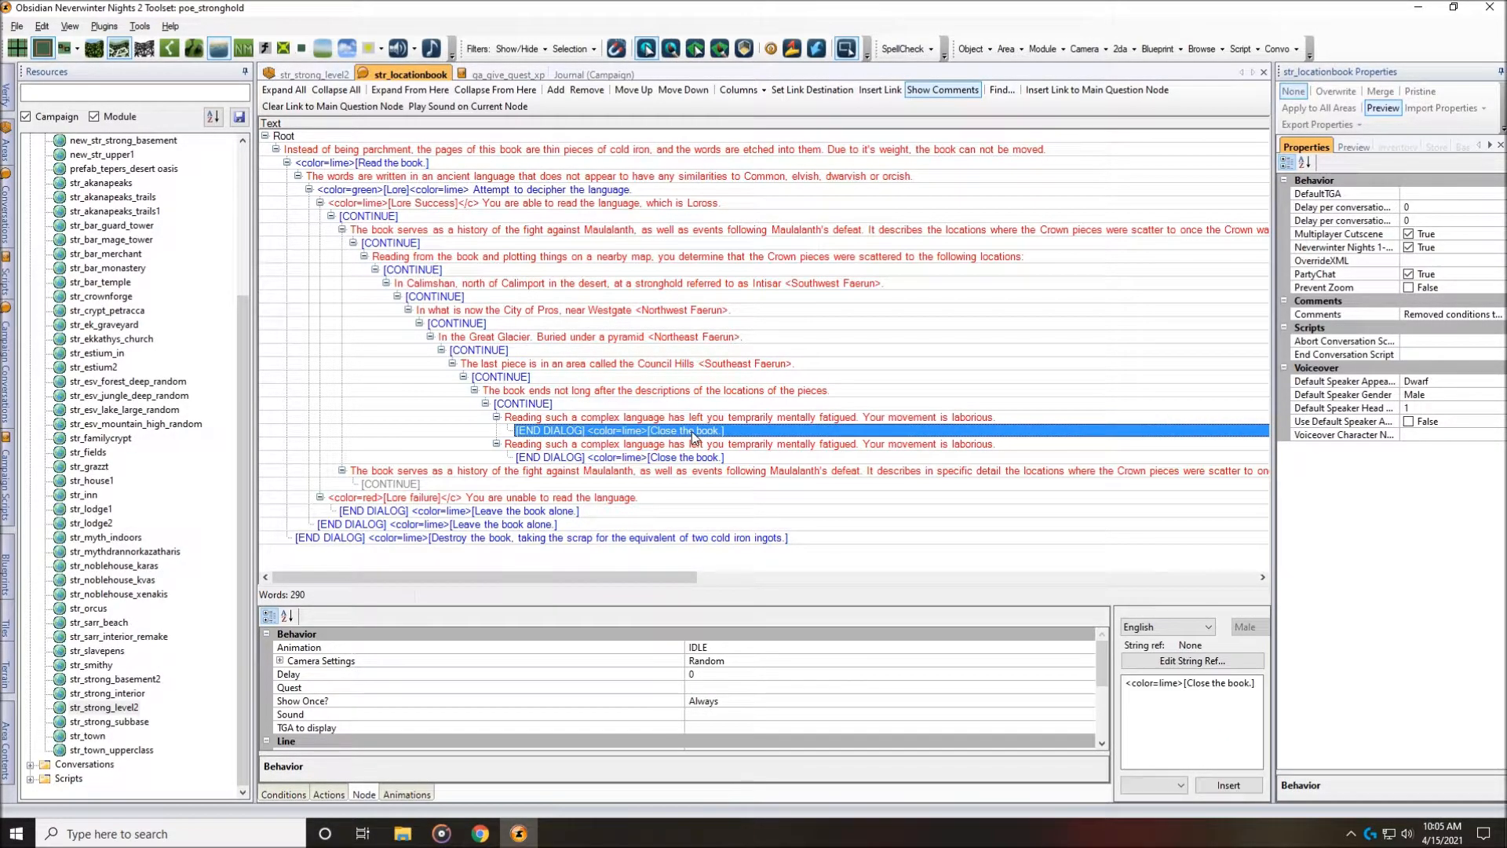
{"action": "left_click_drag", "start_coordinate": [666, 576], "coordinate": [595, 603]}
{"action": "left_click", "coordinate": [645, 418]}
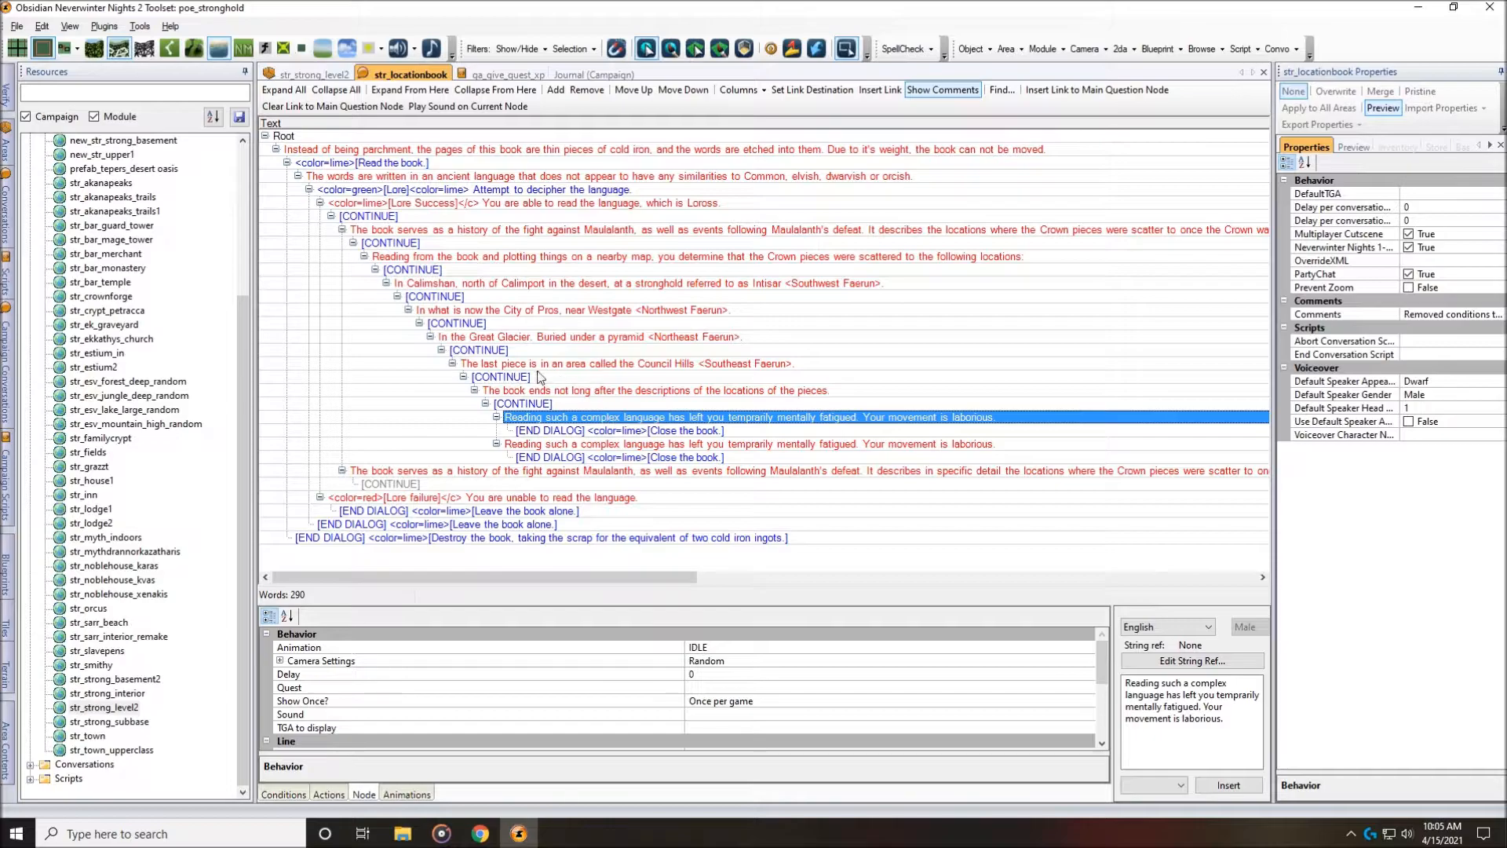
{"action": "left_click", "coordinate": [556, 444]}
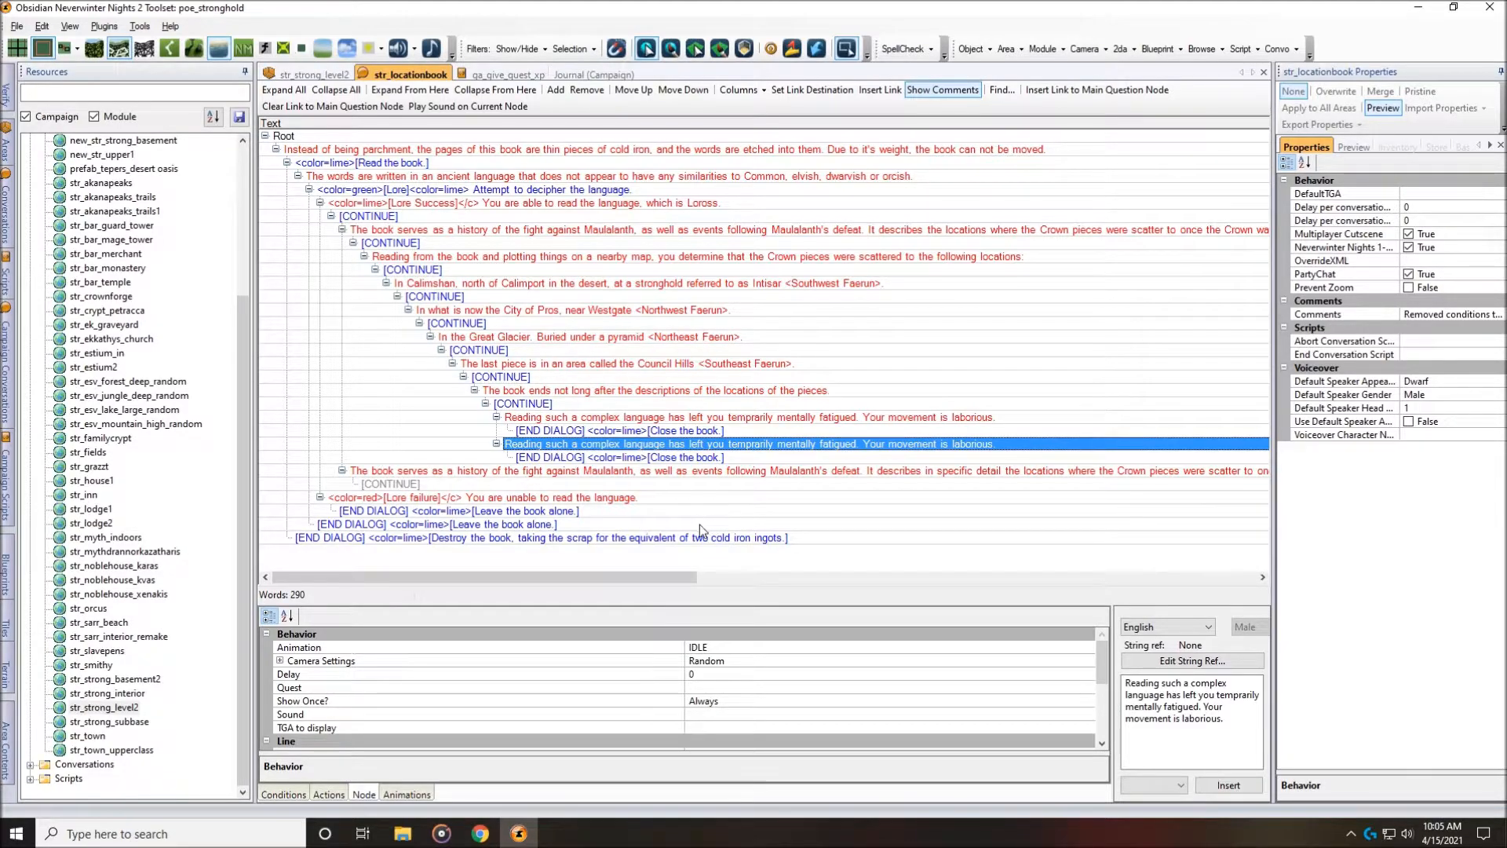
{"action": "left_click_drag", "start_coordinate": [674, 578], "coordinate": [1112, 585]}
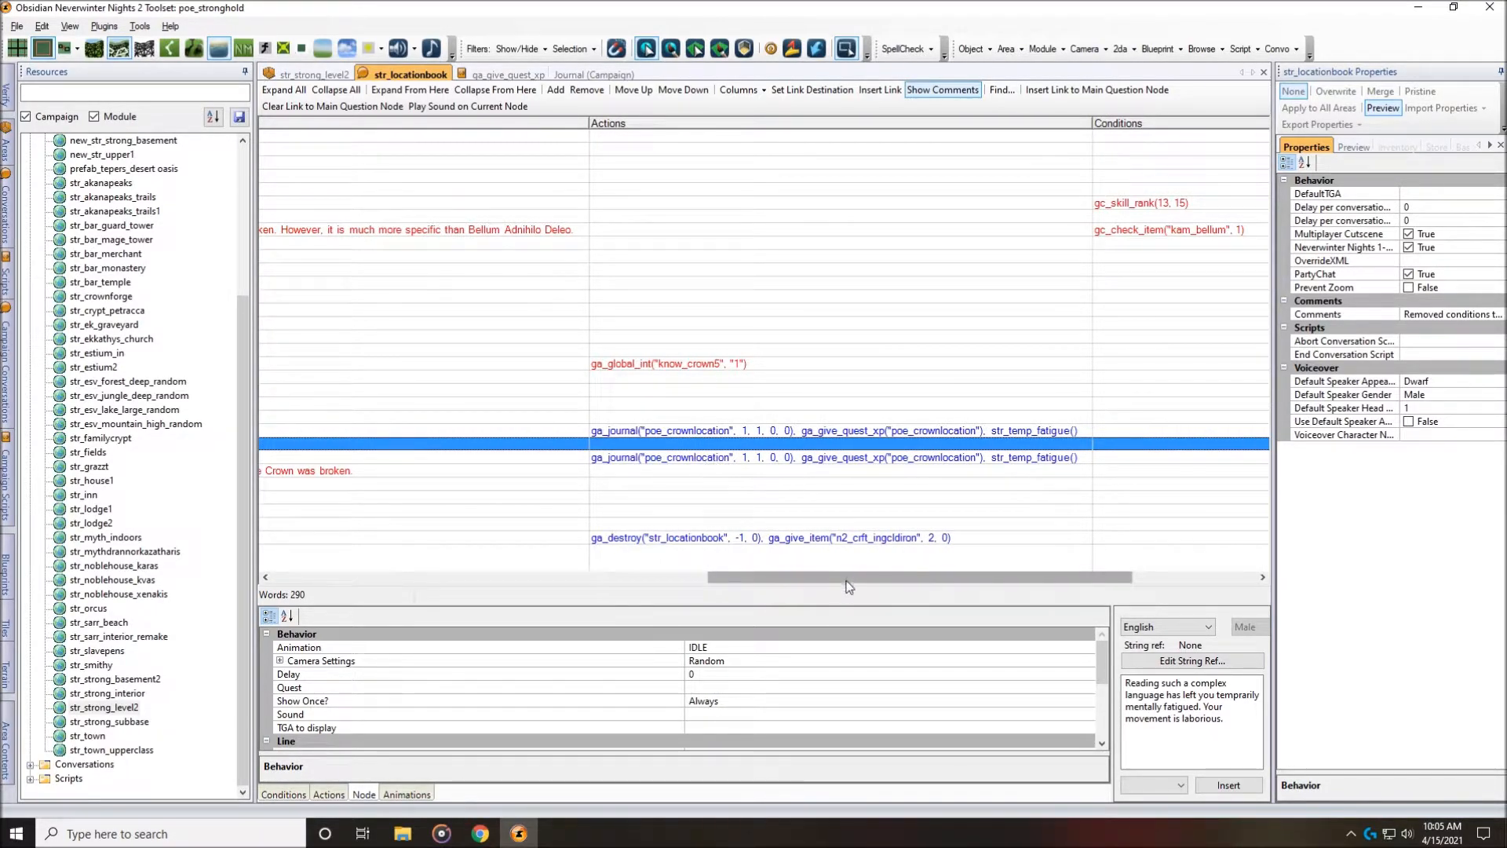
{"action": "left_click_drag", "start_coordinate": [840, 578], "coordinate": [470, 579]}
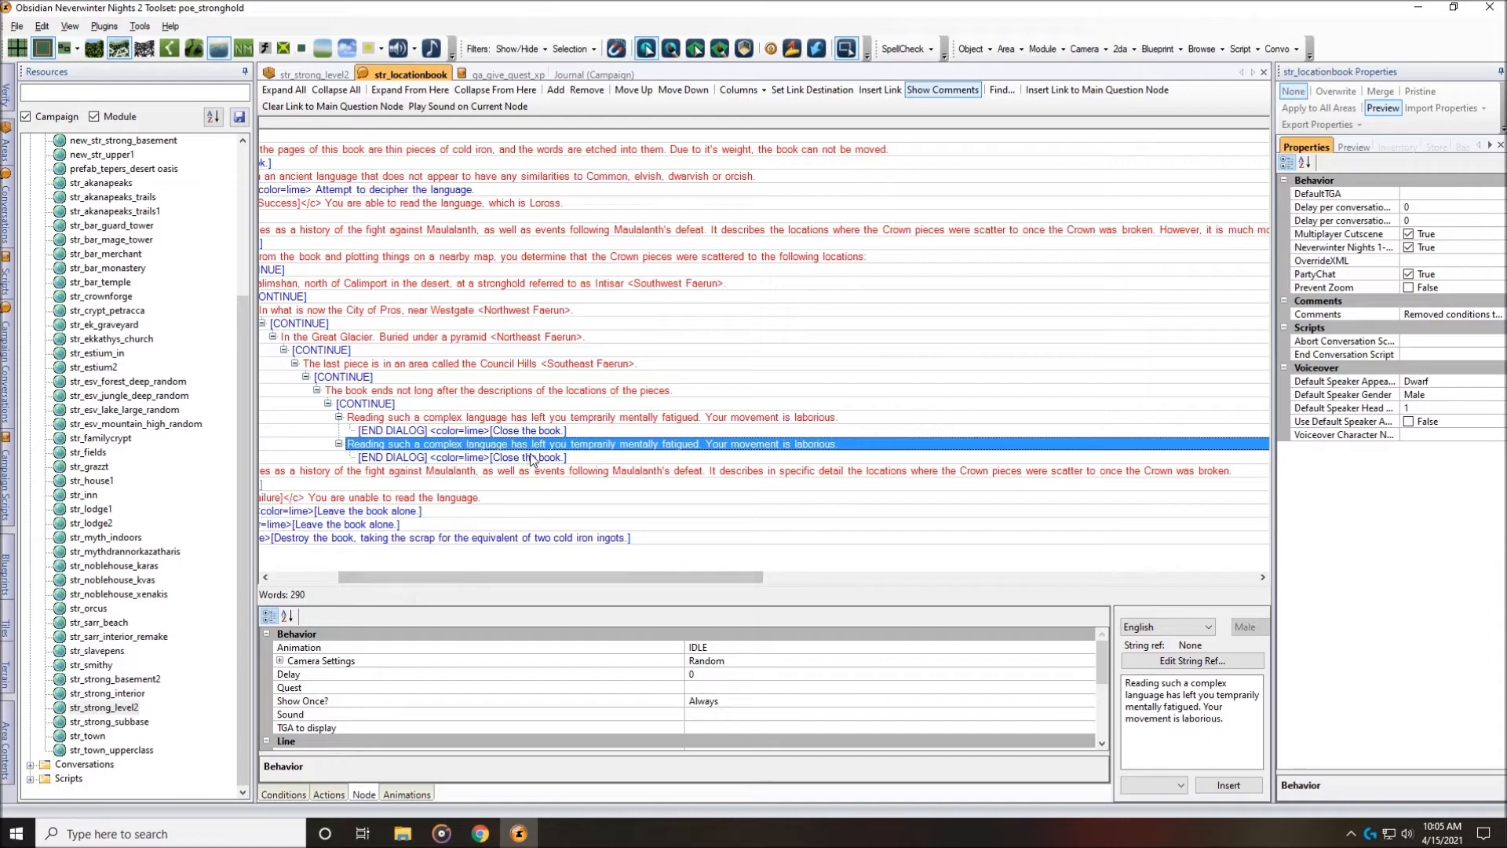
Remove the ga_journal and ga_give_quest_xp actions from the second mental-fatigue line's "[Close the book.]" reply, keeping only str_temp_fatigue.
{"action": "left_click", "coordinate": [530, 456]}
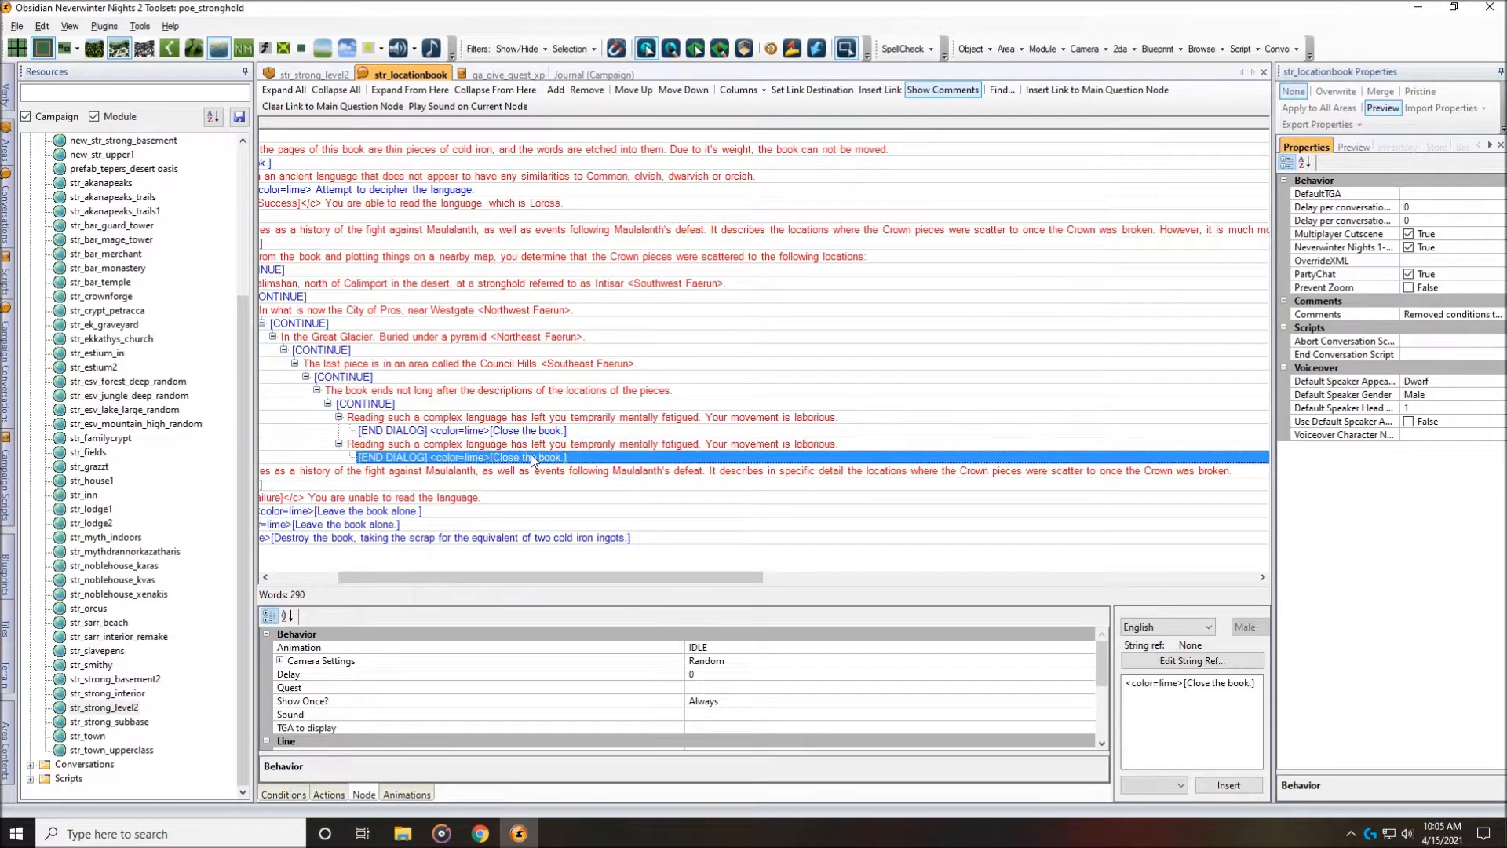
{"action": "left_click", "coordinate": [328, 794]}
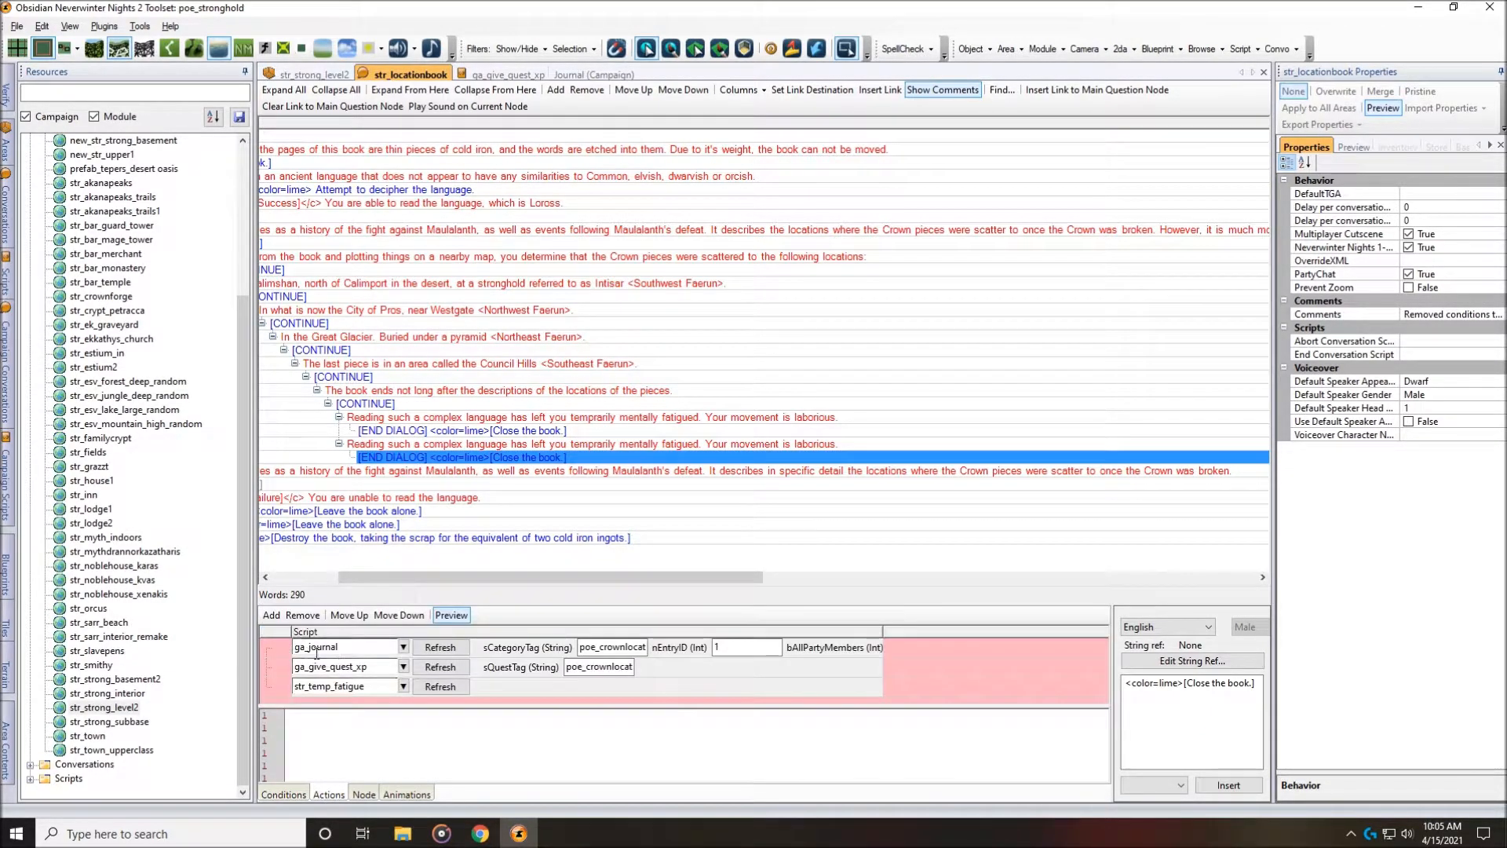
{"action": "left_click", "coordinate": [383, 694]}
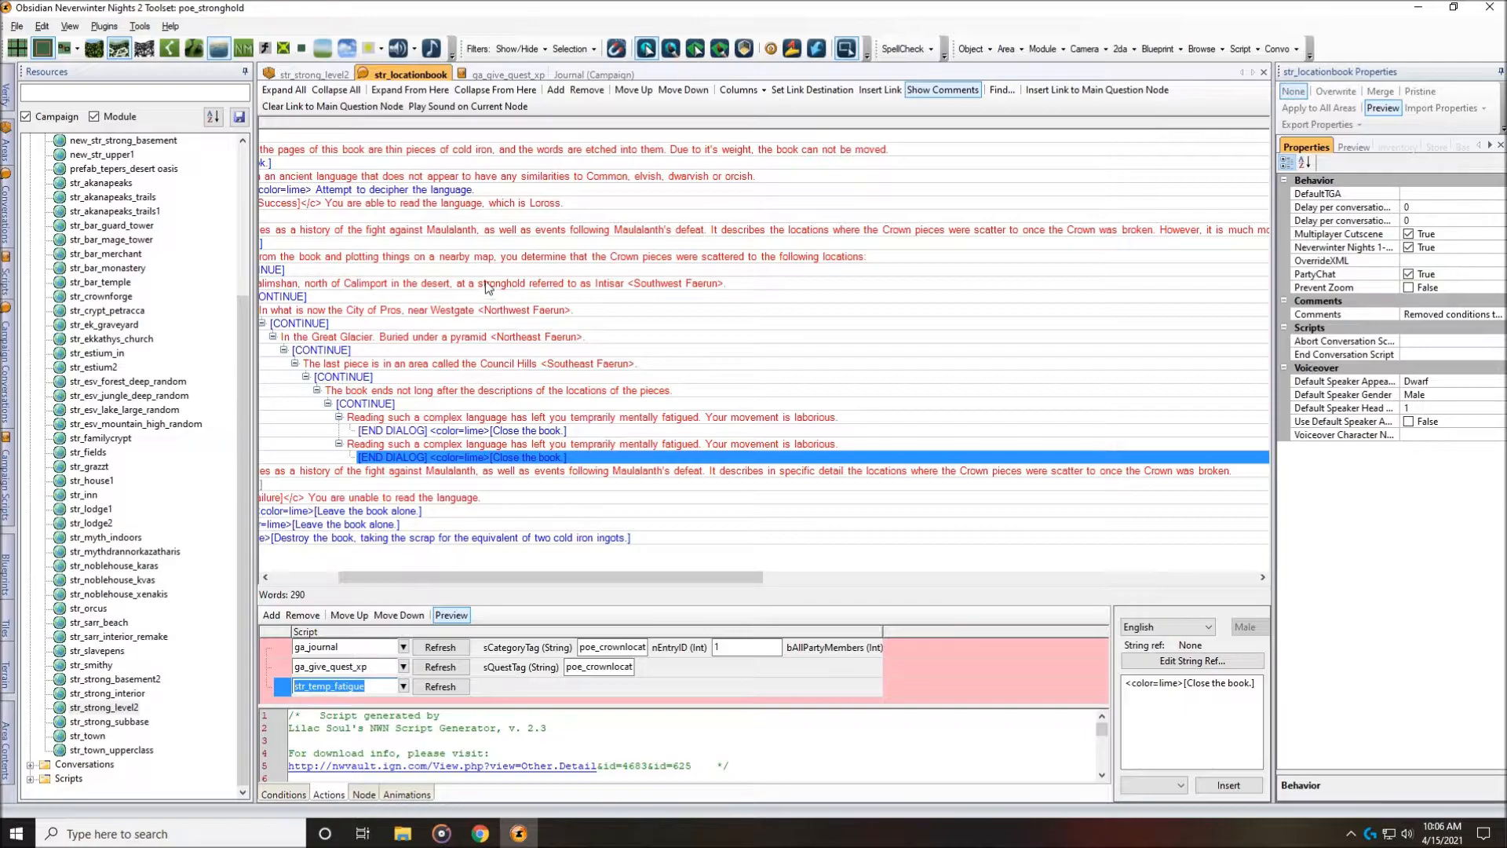
{"action": "left_click", "coordinate": [283, 648]}
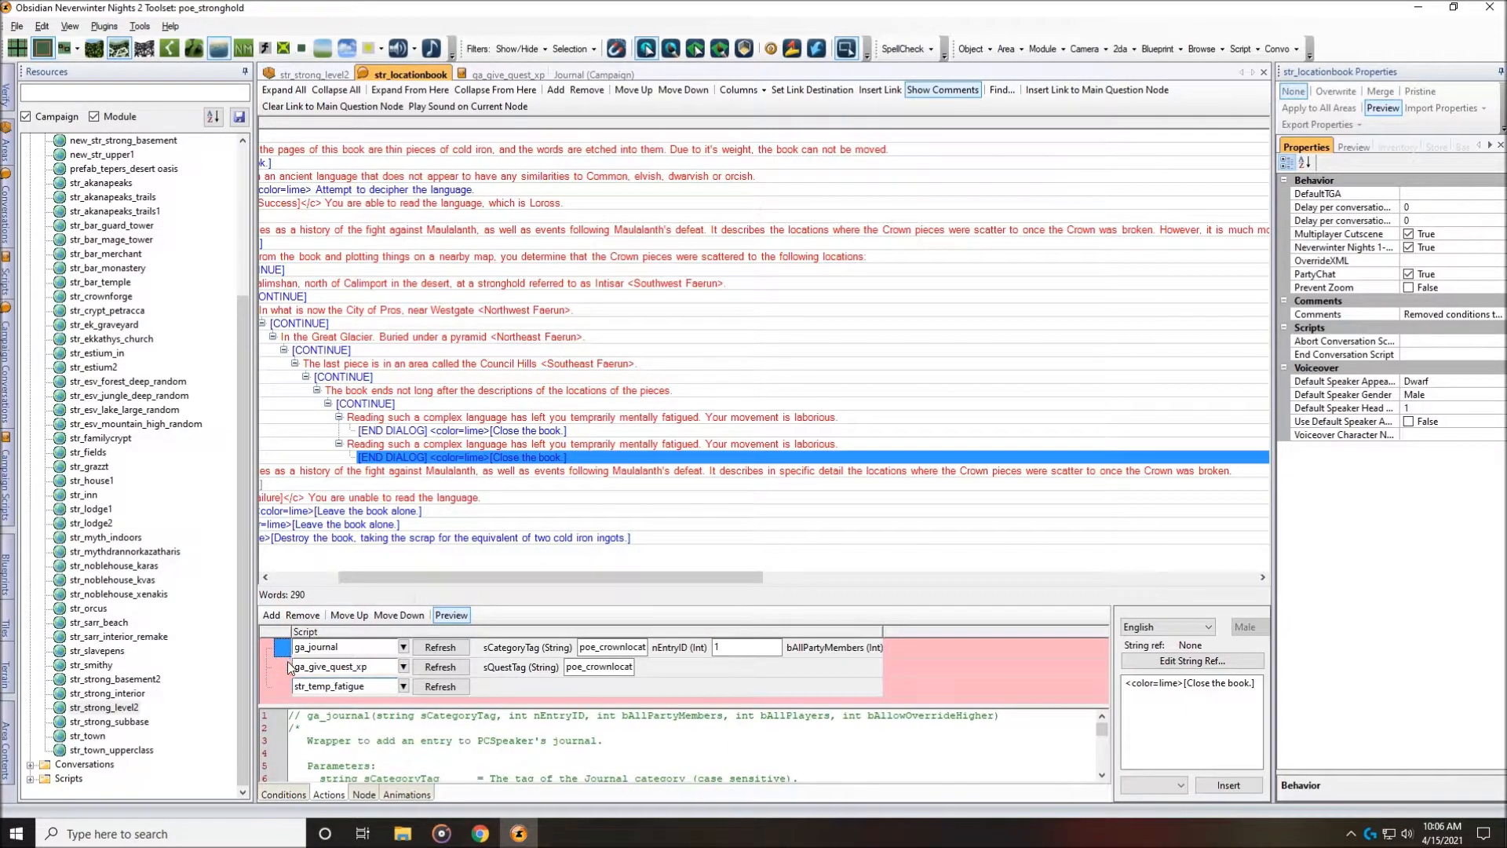
{"action": "left_click", "coordinate": [282, 667]}
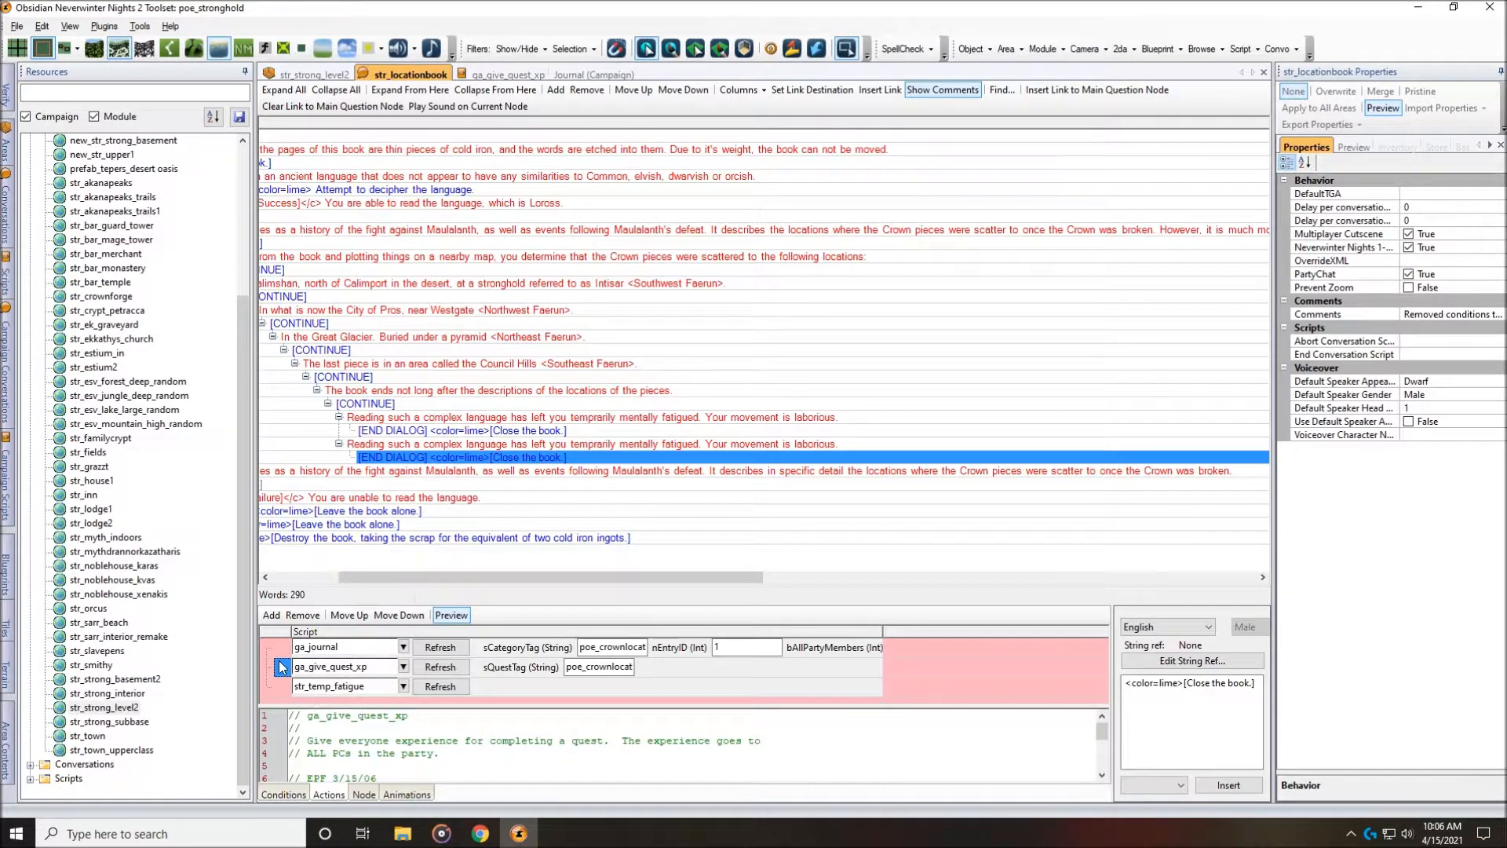
{"action": "left_click", "coordinate": [283, 647]}
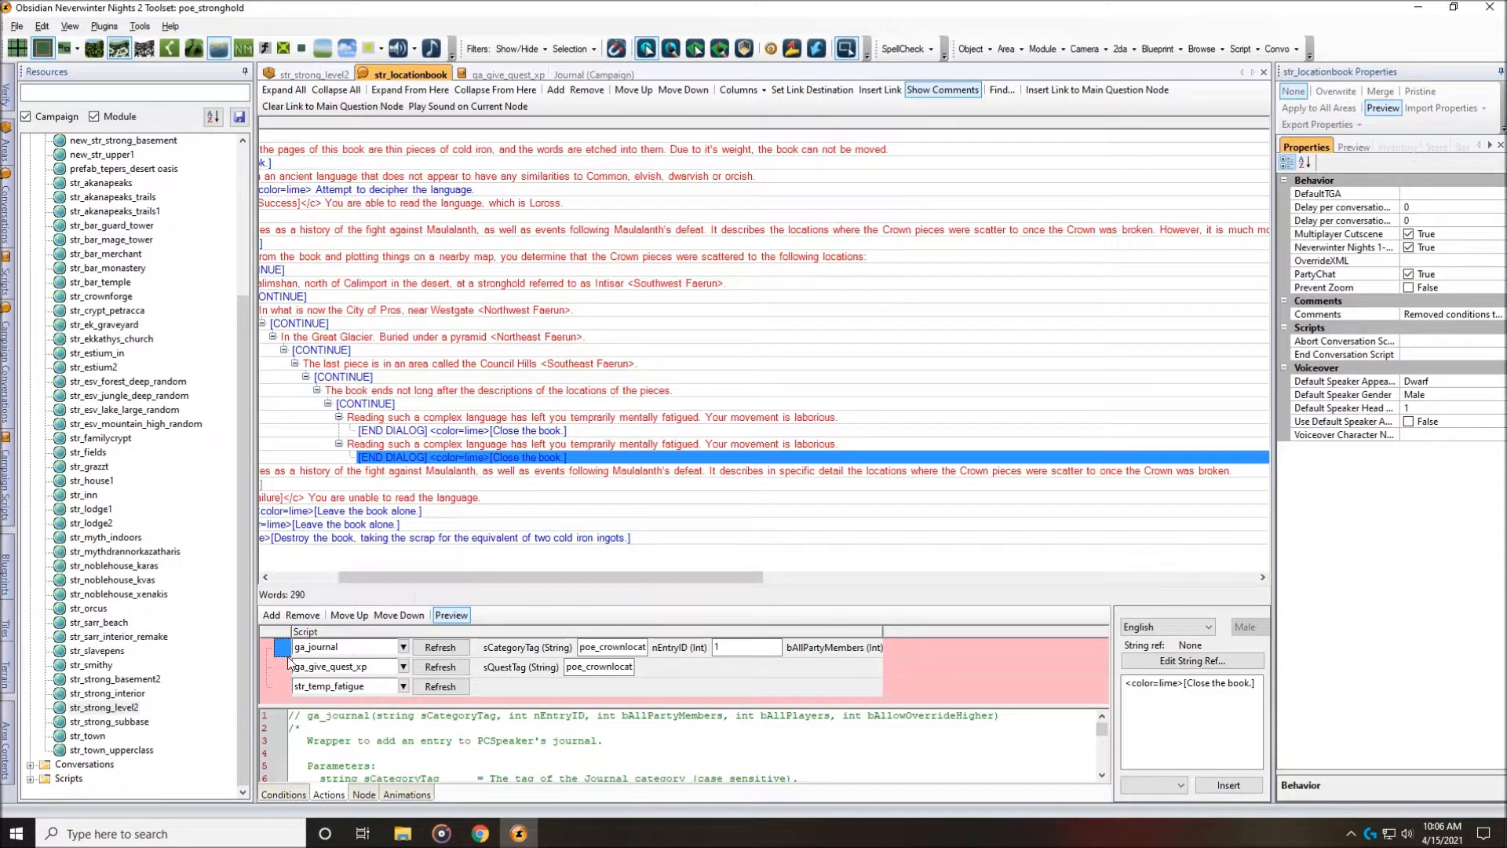
{"action": "left_click", "coordinate": [281, 666], "text": "ctrl"}
{"action": "left_click", "coordinate": [303, 615]}
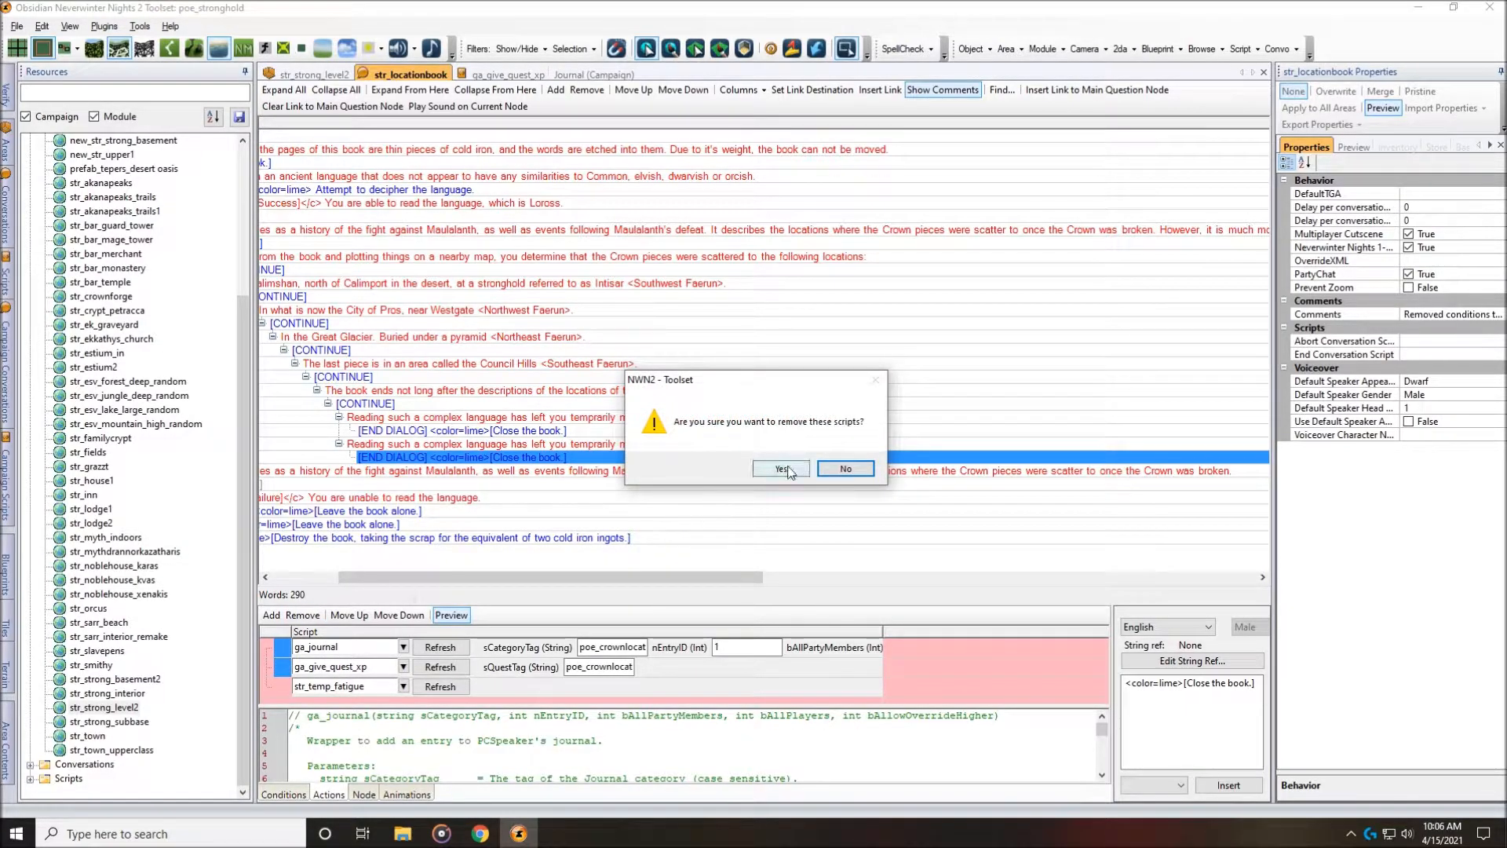
{"action": "left_click", "coordinate": [787, 468]}
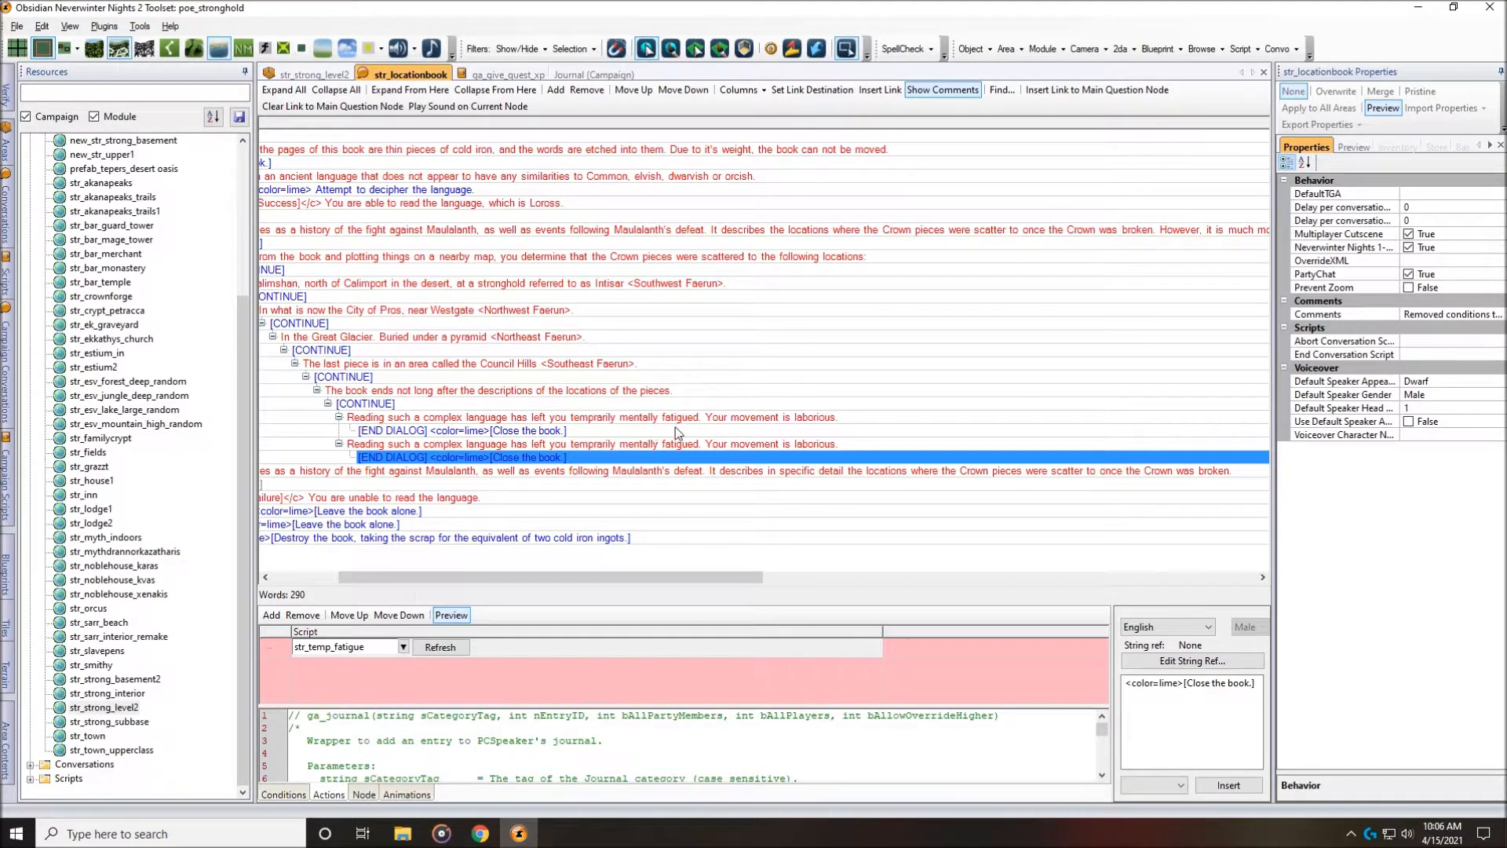
Check the actions on both mental-fatigue lines and their "[Close the book.]" replies against each other.
{"action": "left_click", "coordinate": [572, 421]}
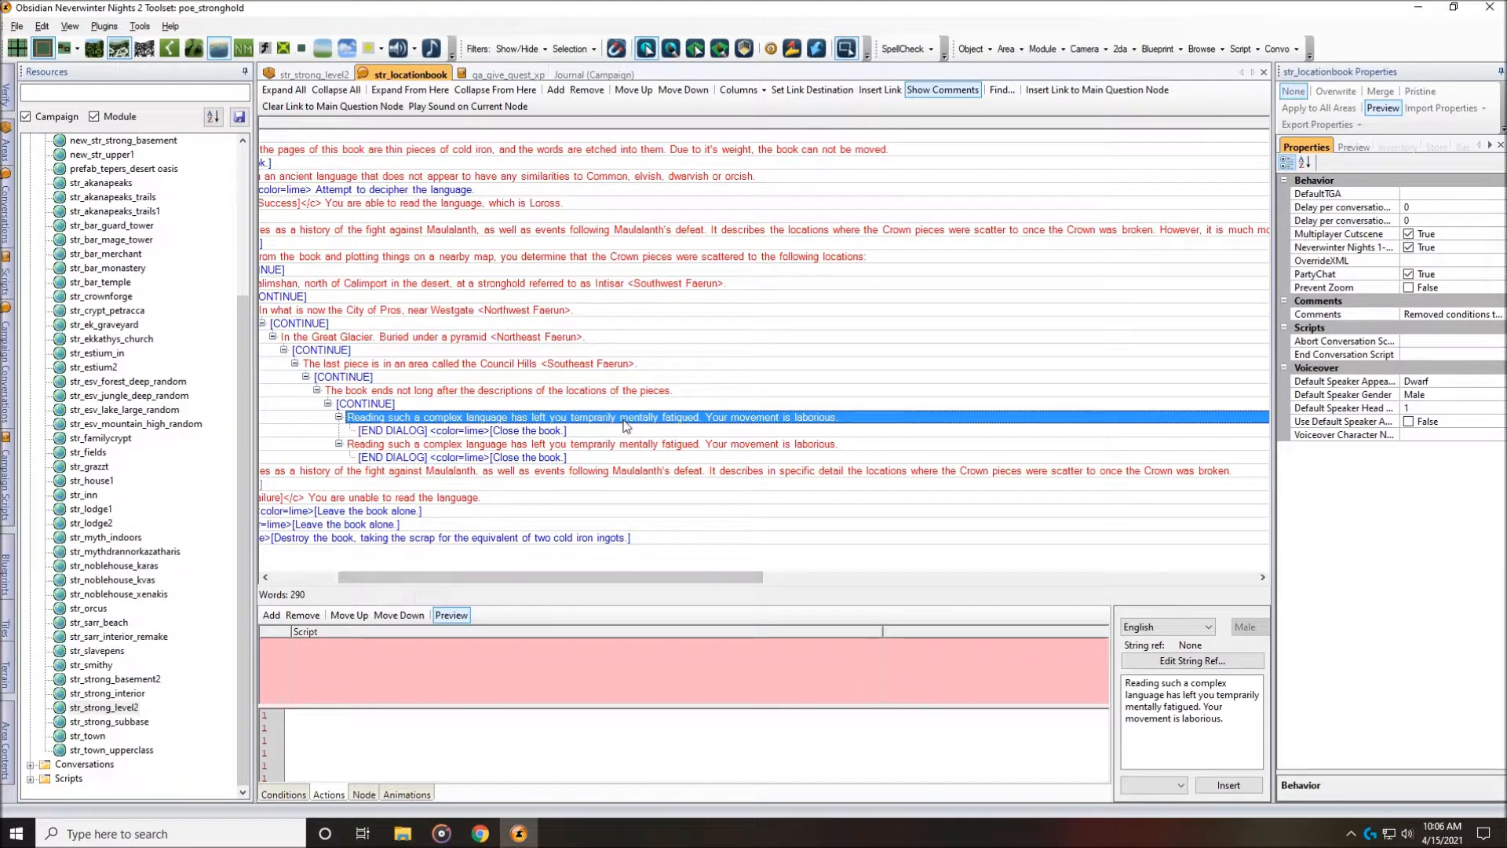
{"action": "left_click", "coordinate": [540, 431]}
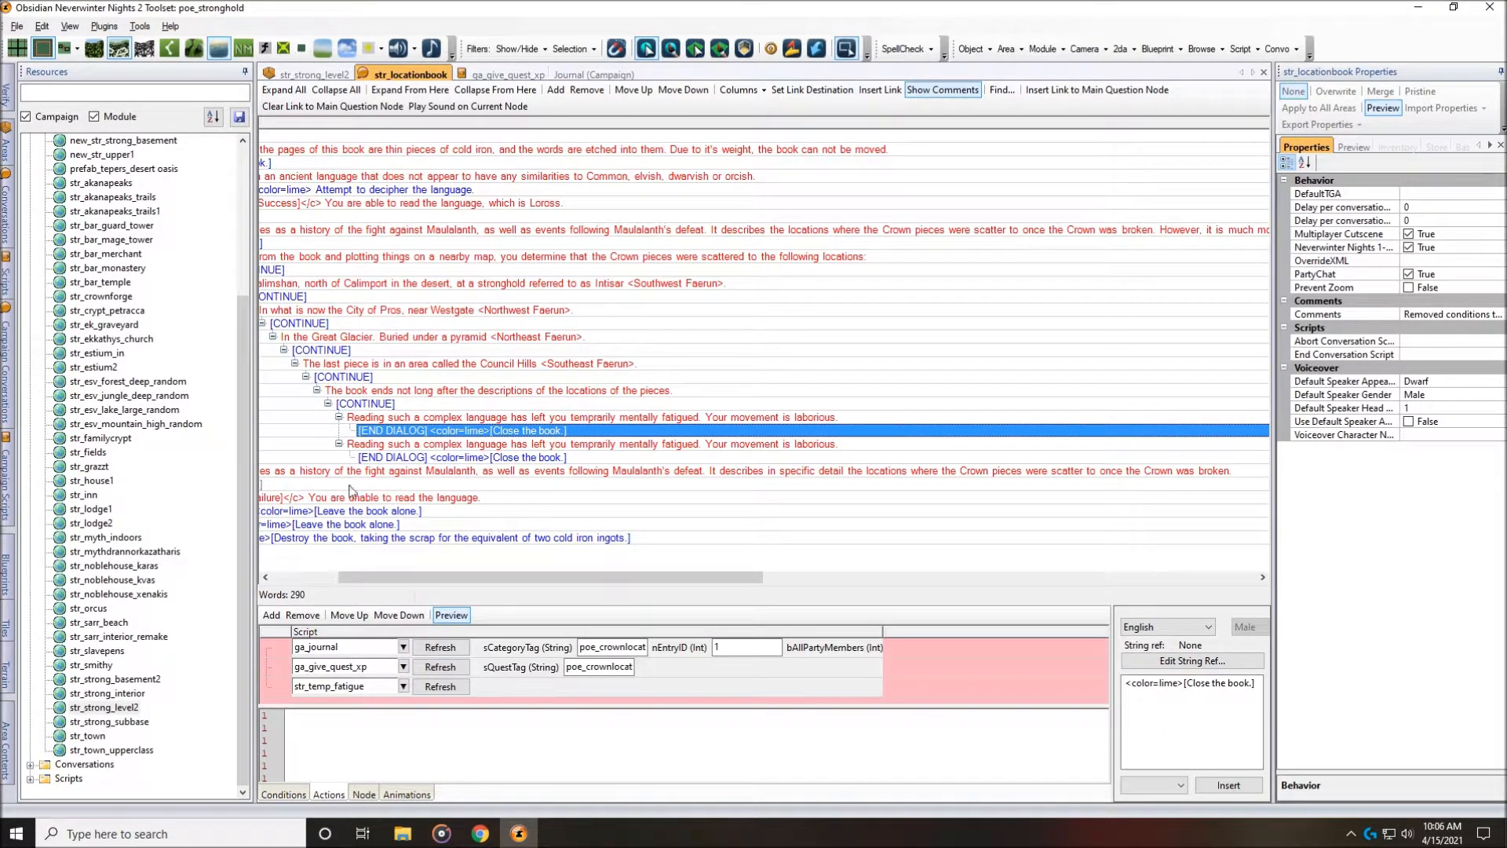
{"action": "left_click", "coordinate": [492, 445]}
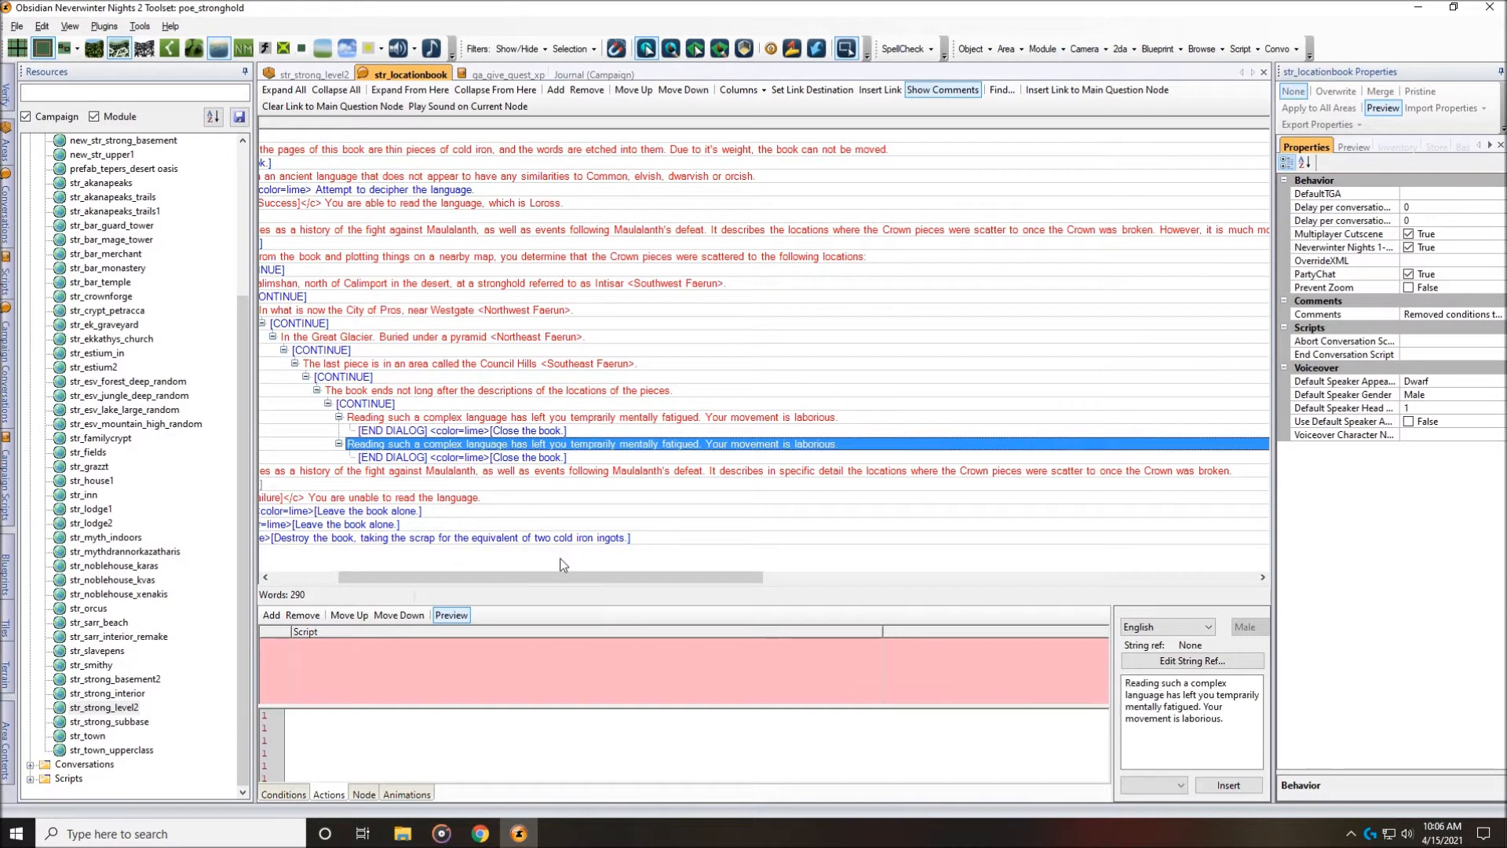
{"action": "left_click", "coordinate": [514, 459]}
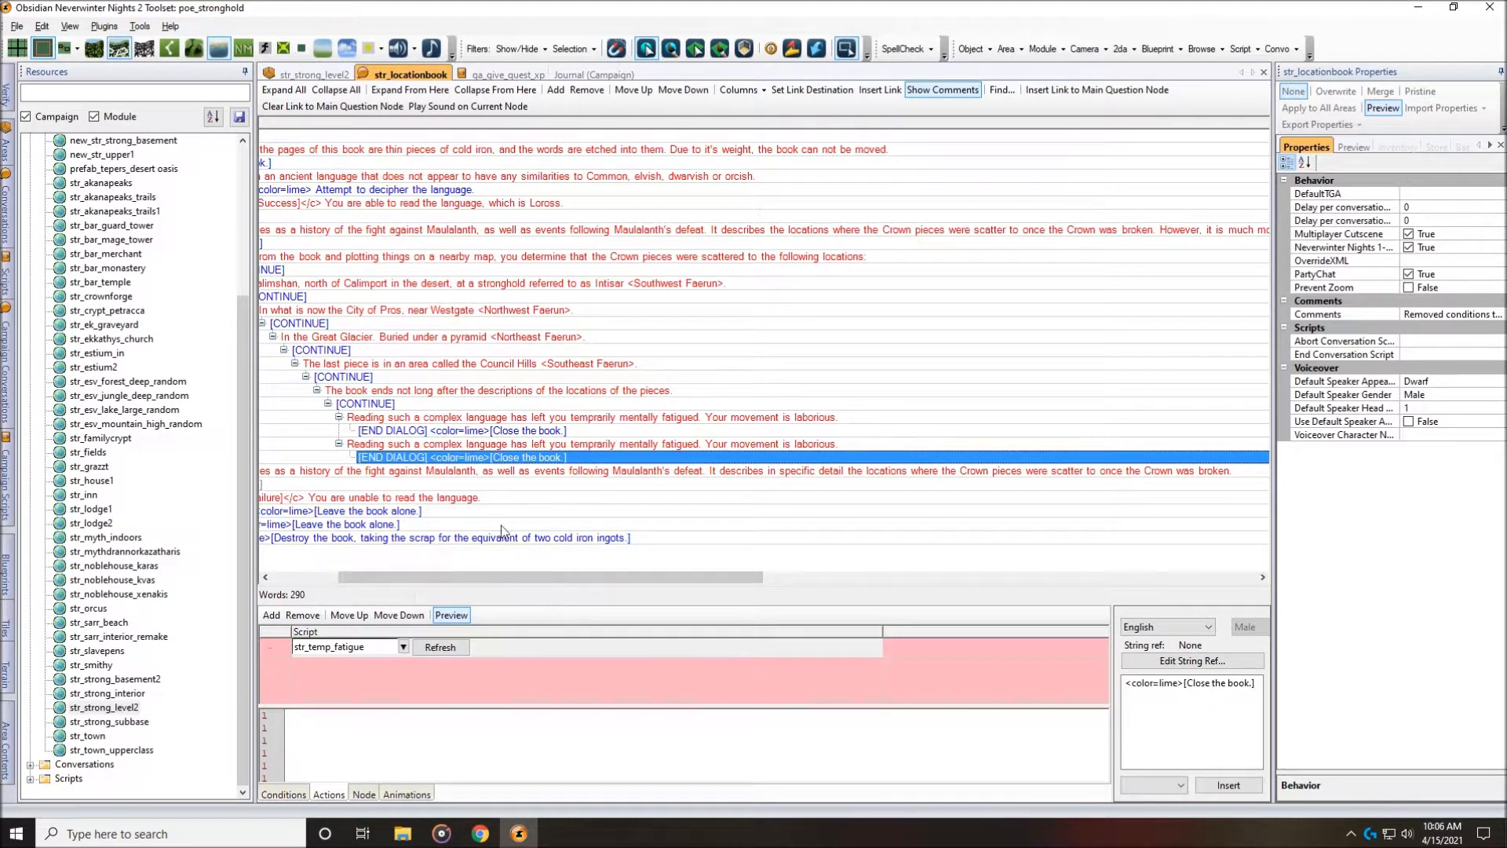
{"action": "left_click_drag", "start_coordinate": [542, 576], "coordinate": [957, 610]}
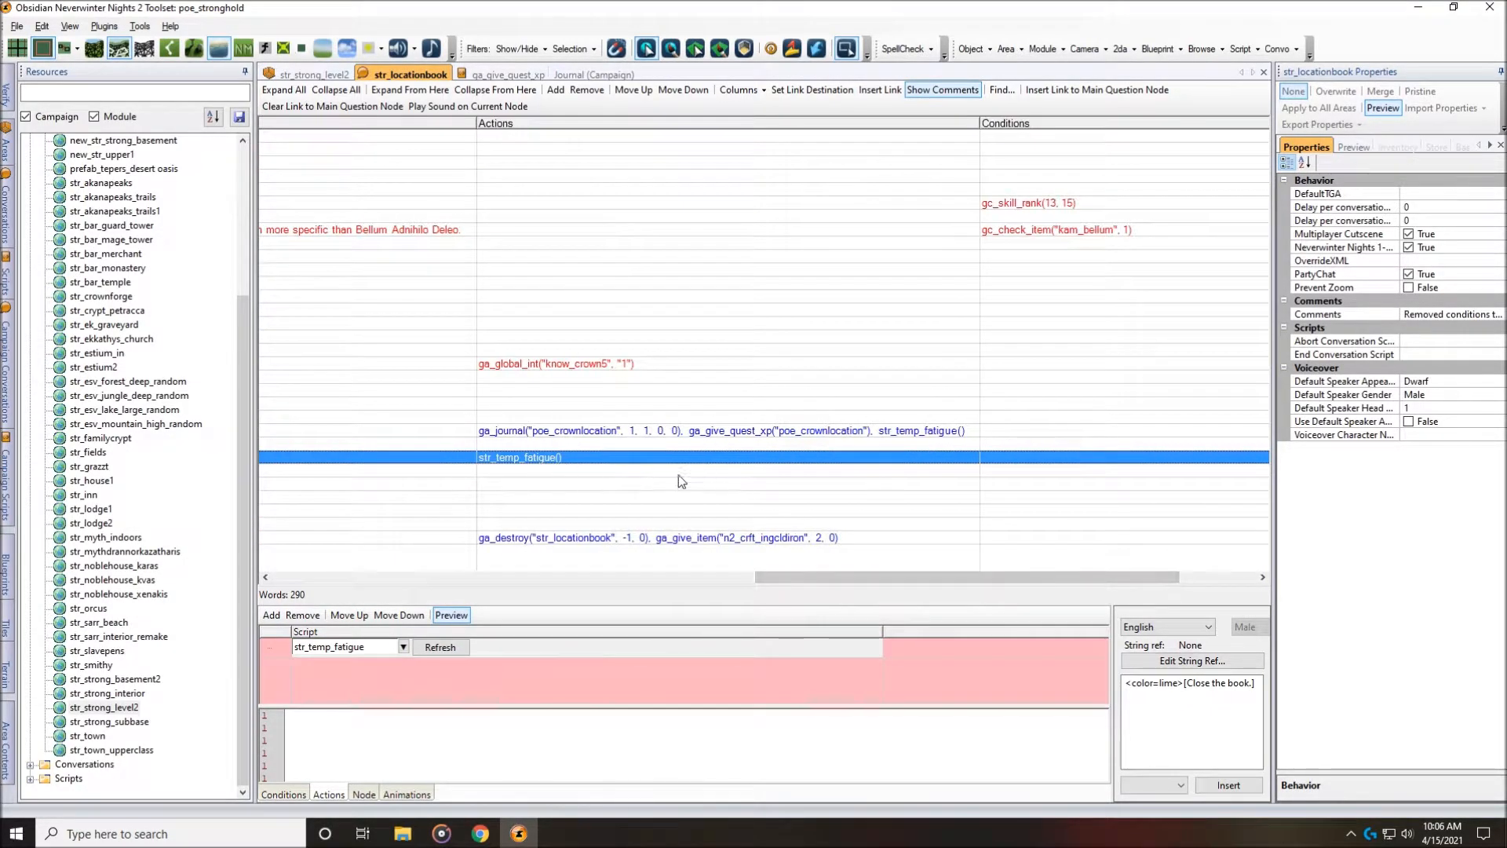
{"action": "left_click_drag", "start_coordinate": [924, 578], "coordinate": [428, 590]}
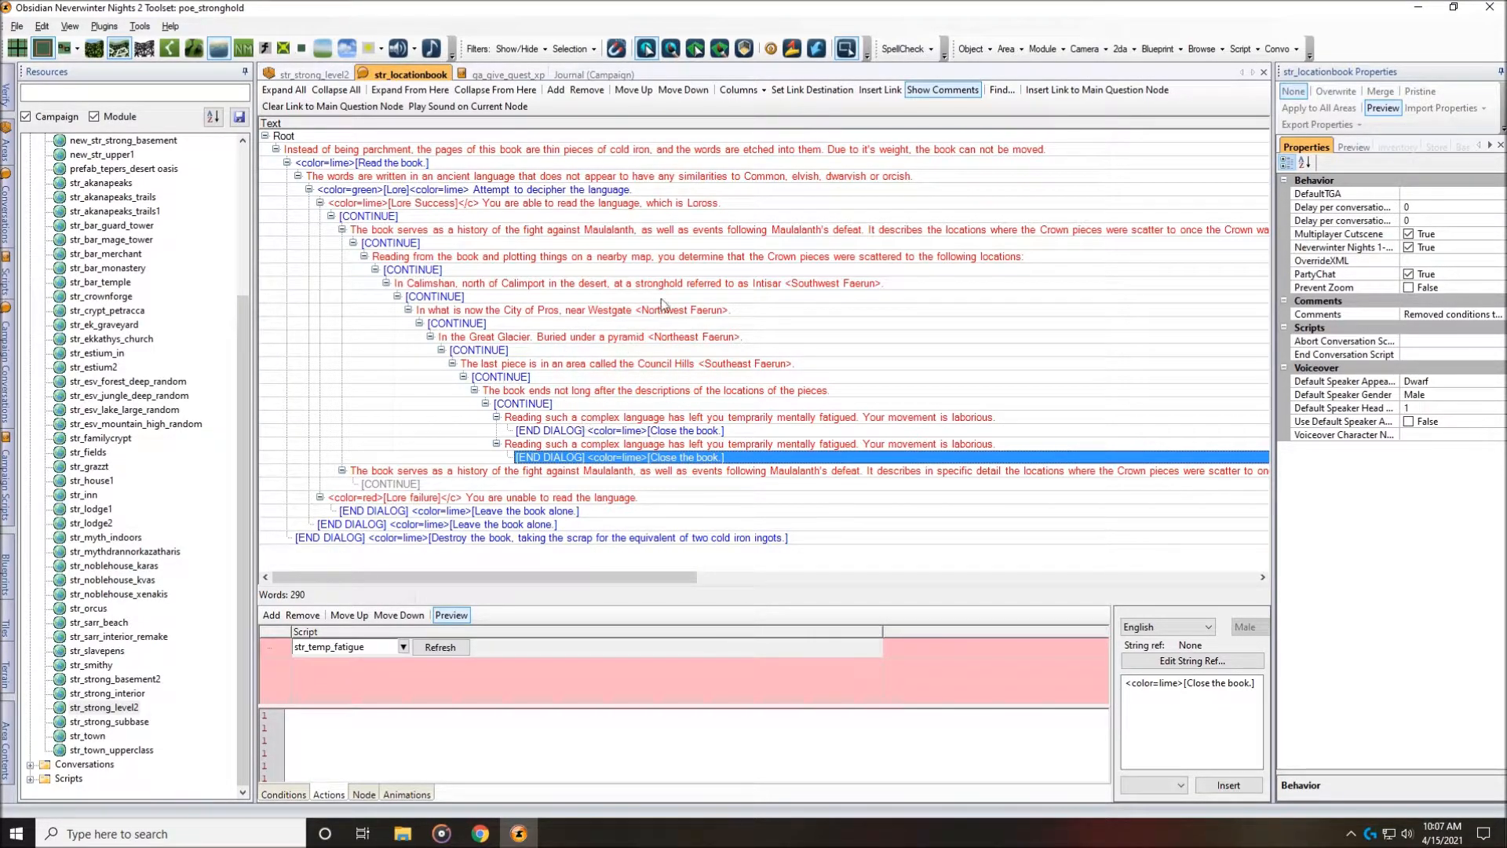
Correct "scatter" to "scattered" in both lines beginning "The book serves as a history of the fight against Maulalanth".
{"action": "left_click", "coordinate": [933, 231]}
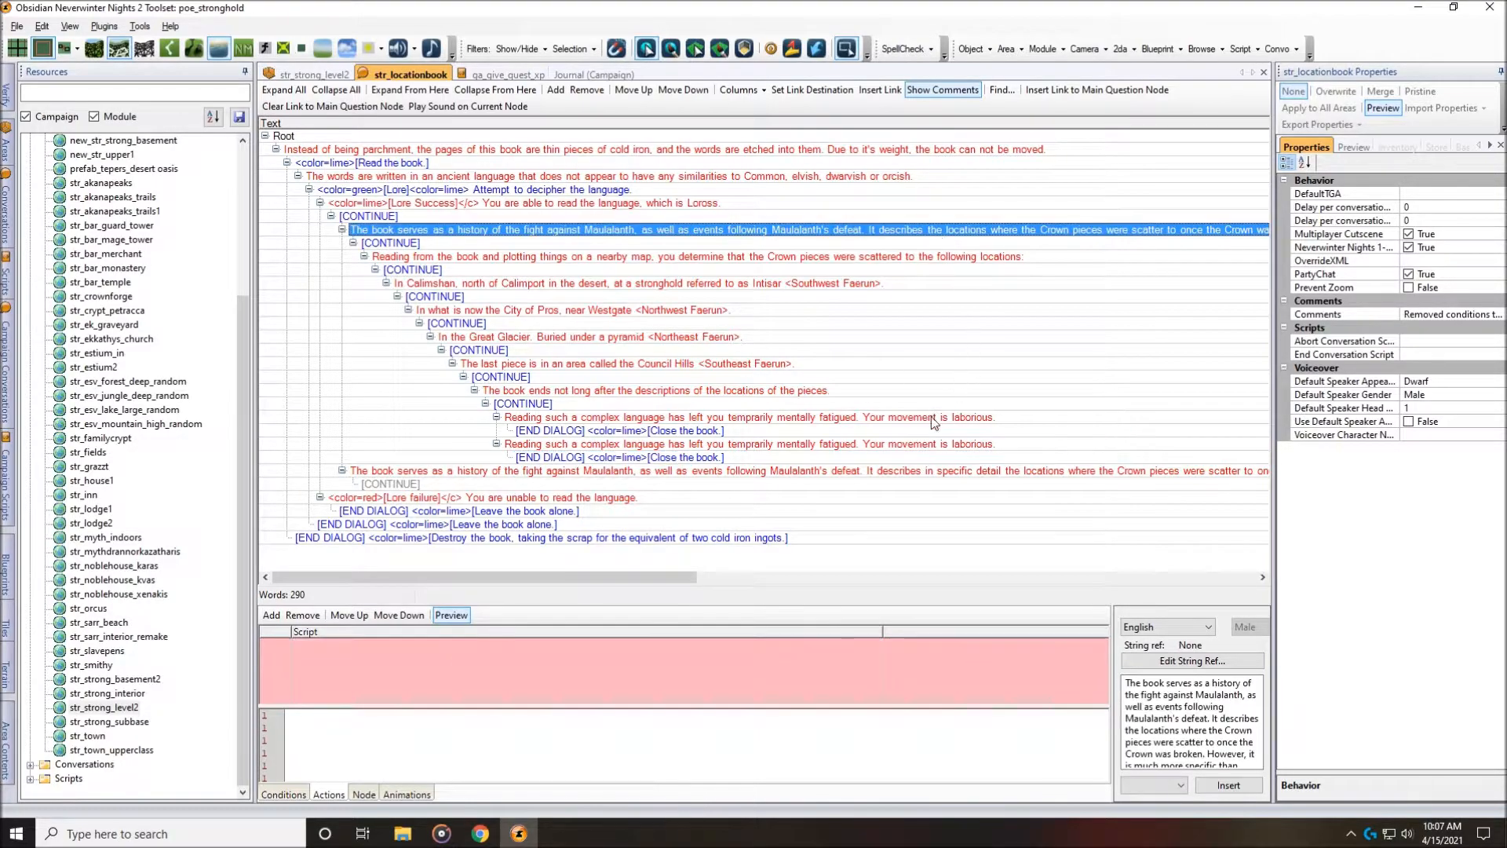
{"action": "left_click_drag", "start_coordinate": [671, 577], "coordinate": [782, 582]}
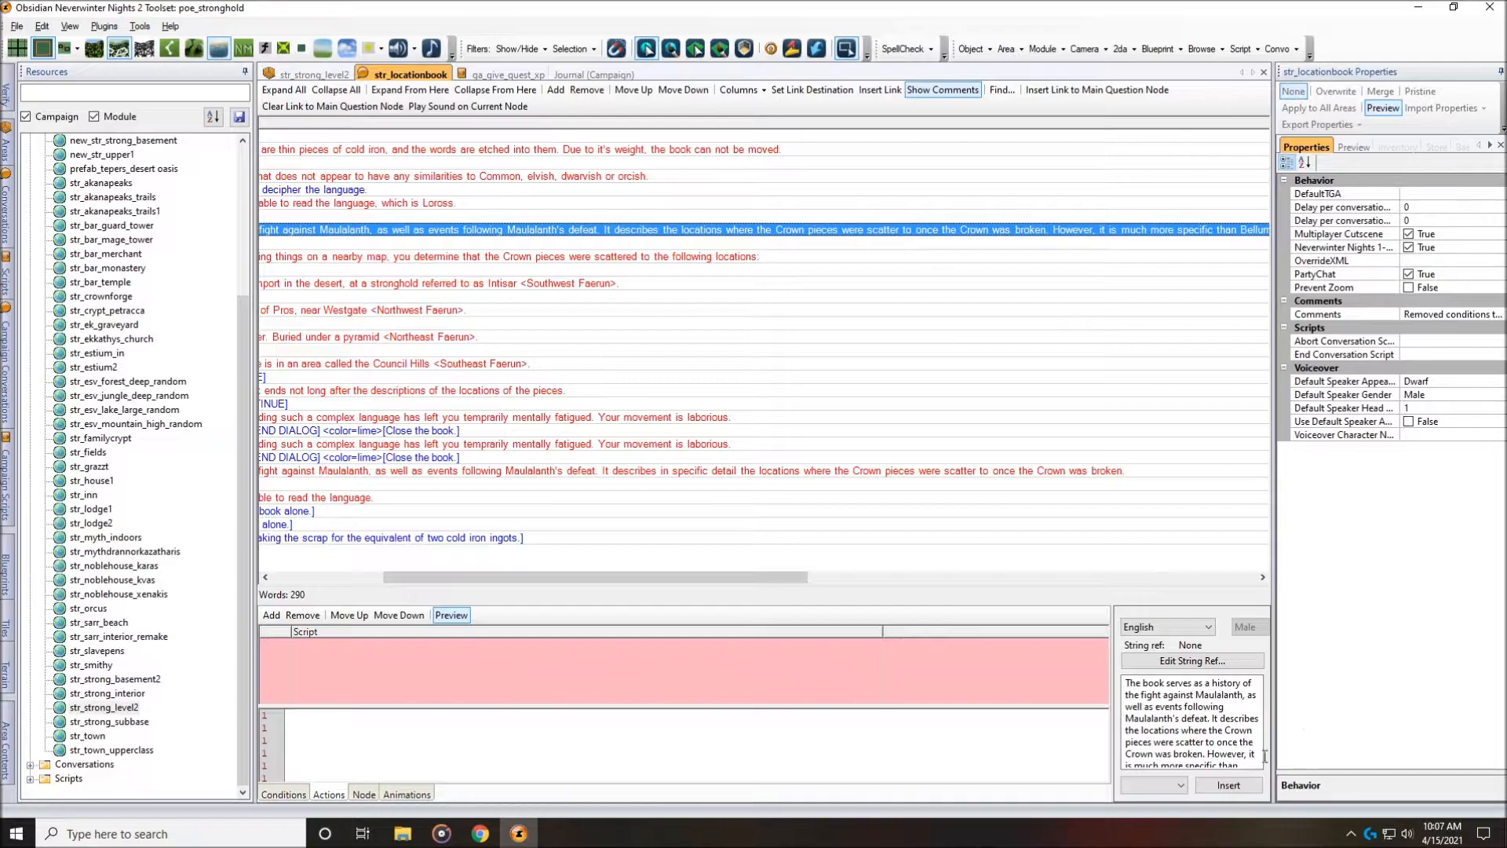
{"action": "left_click", "coordinate": [1209, 743]}
{"action": "type", "text": "ed"}
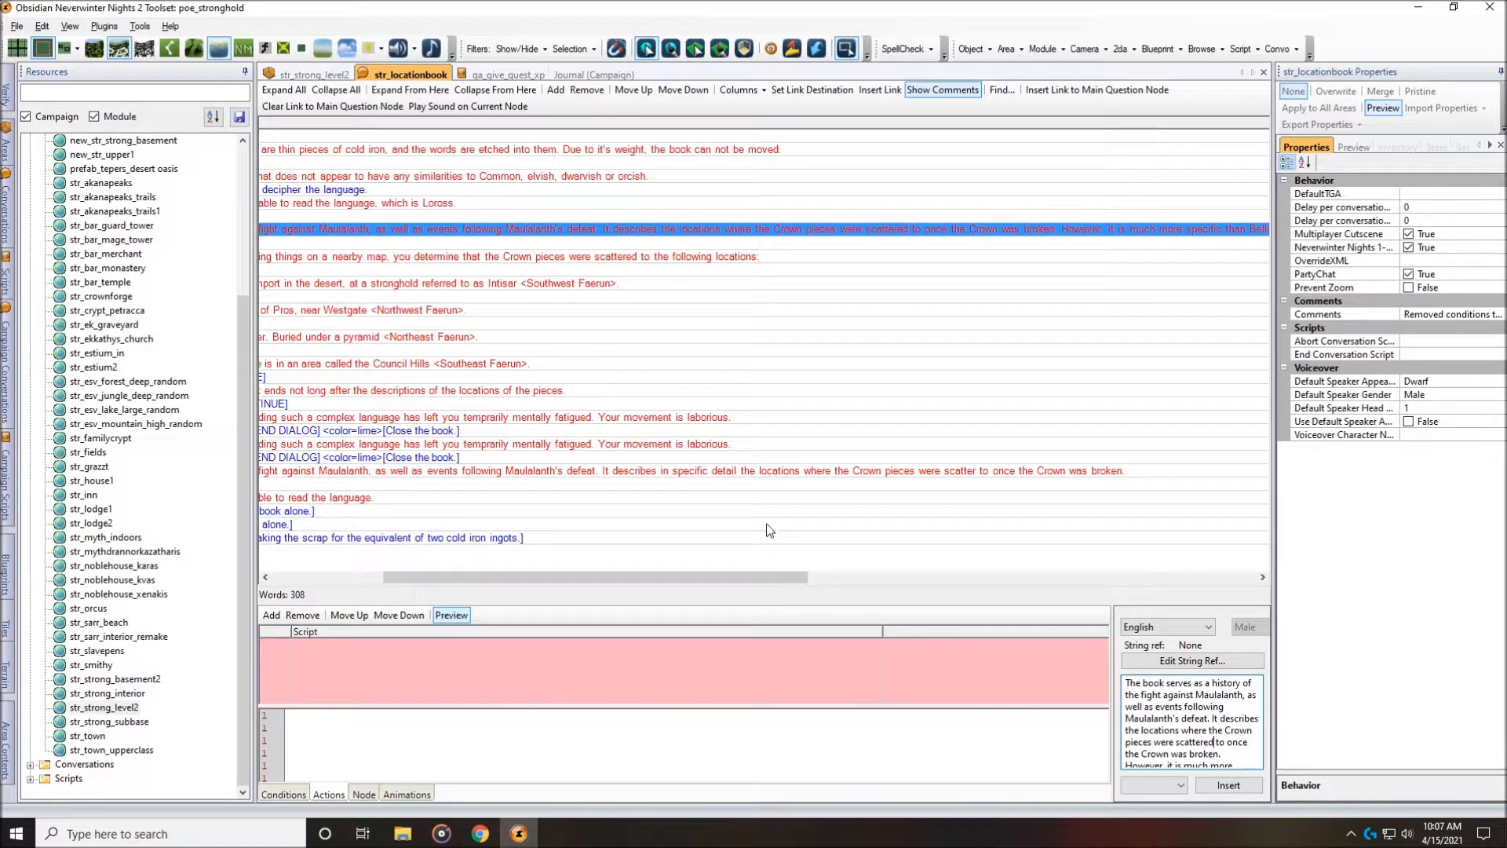
{"action": "left_click", "coordinate": [640, 474]}
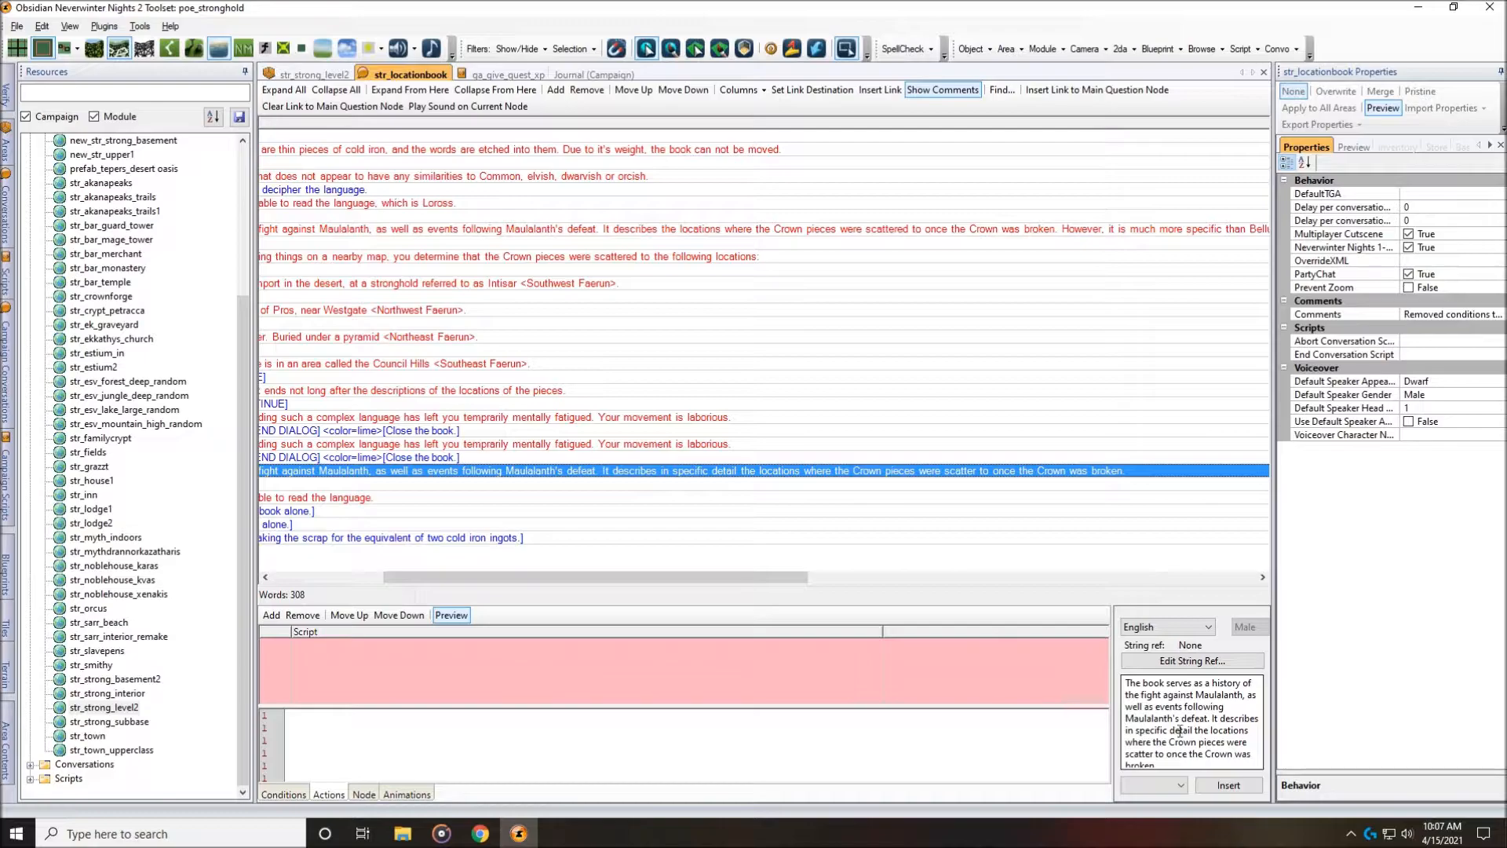
{"action": "left_click", "coordinate": [1153, 755]}
{"action": "type", "text": "ed"}
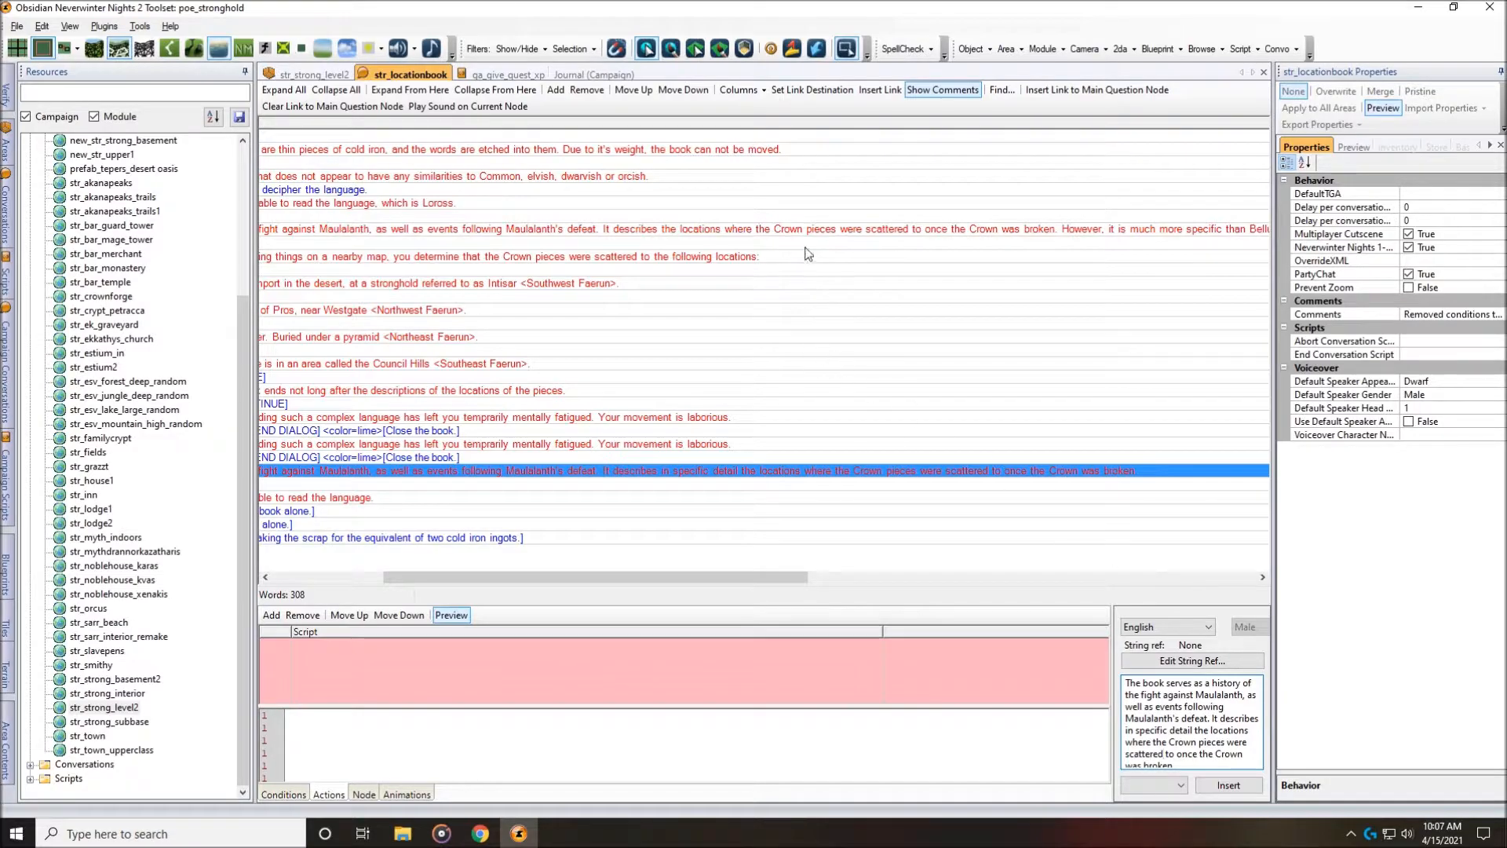
{"action": "left_click", "coordinate": [904, 49]}
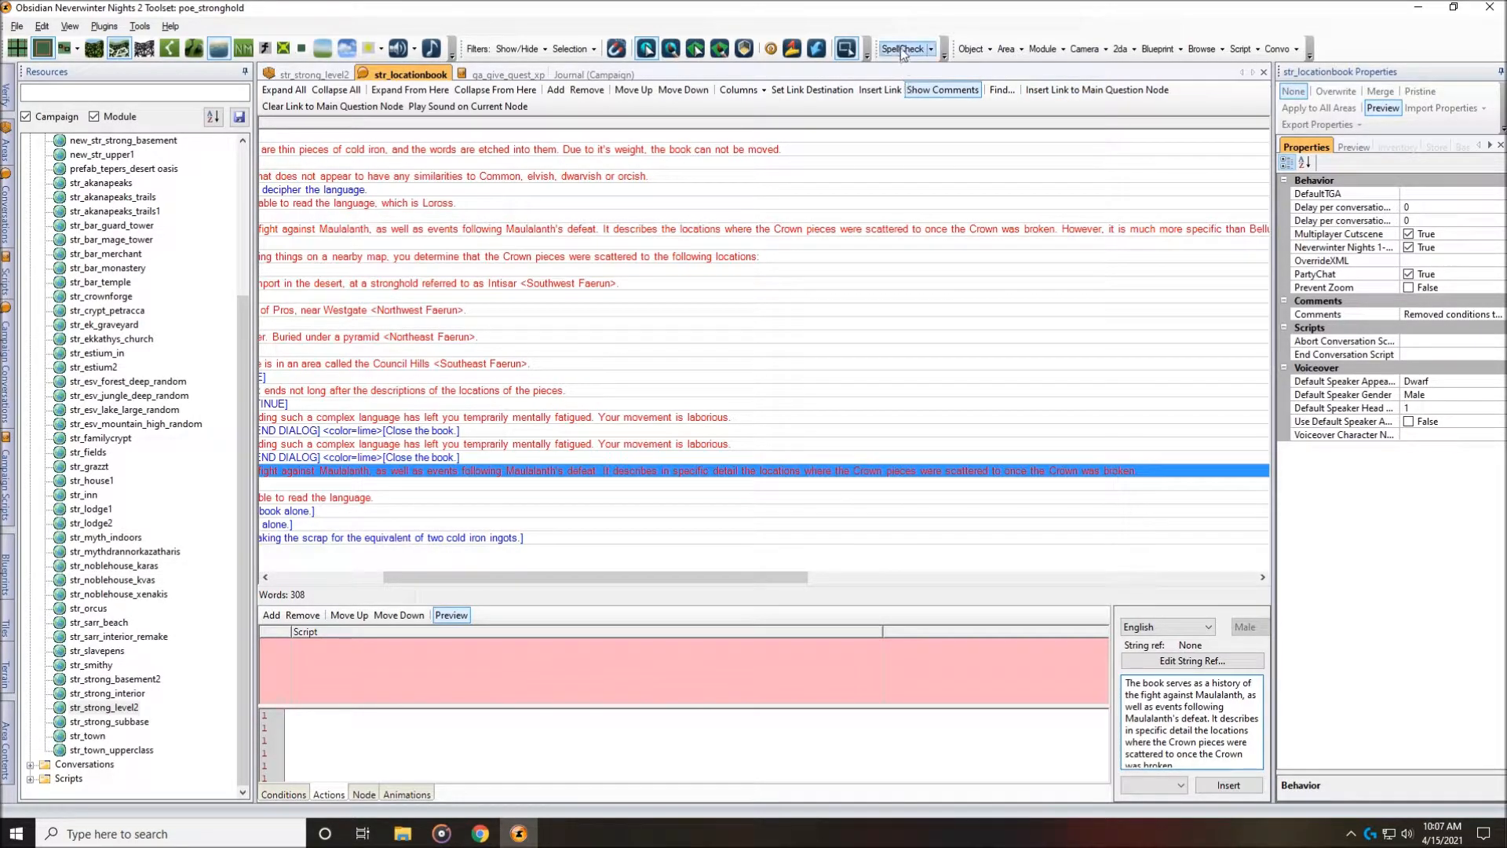
{"action": "left_click", "coordinate": [772, 177]}
Open the str_temp_fatigue script from the second "[Close the book.]" reply and examine its EffectMovementSpeedDecrease call and parameter.
{"action": "left_click_drag", "start_coordinate": [650, 579], "coordinate": [992, 610]}
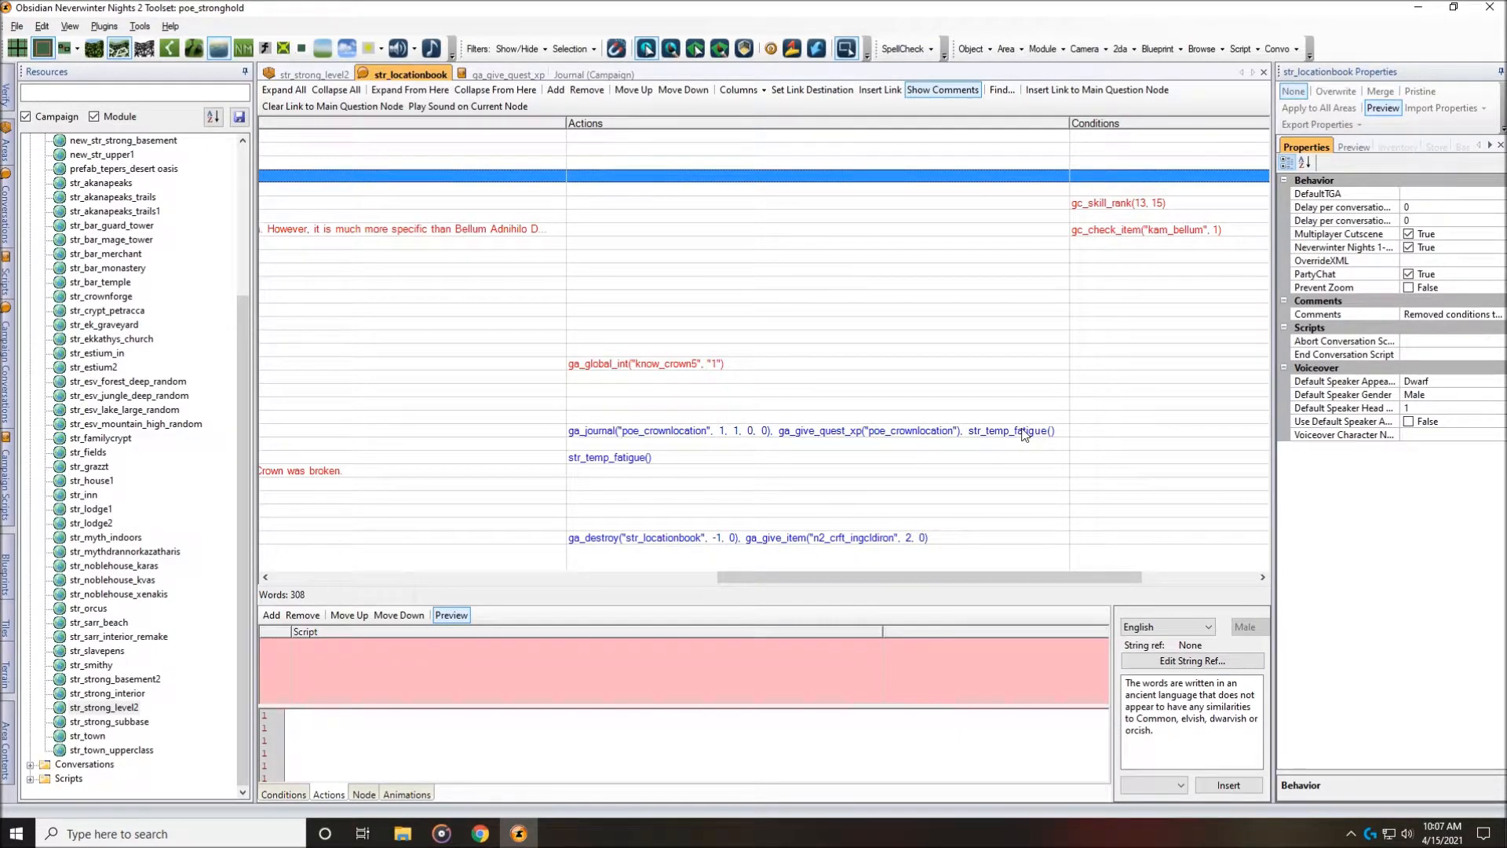
{"action": "left_click", "coordinate": [584, 460]}
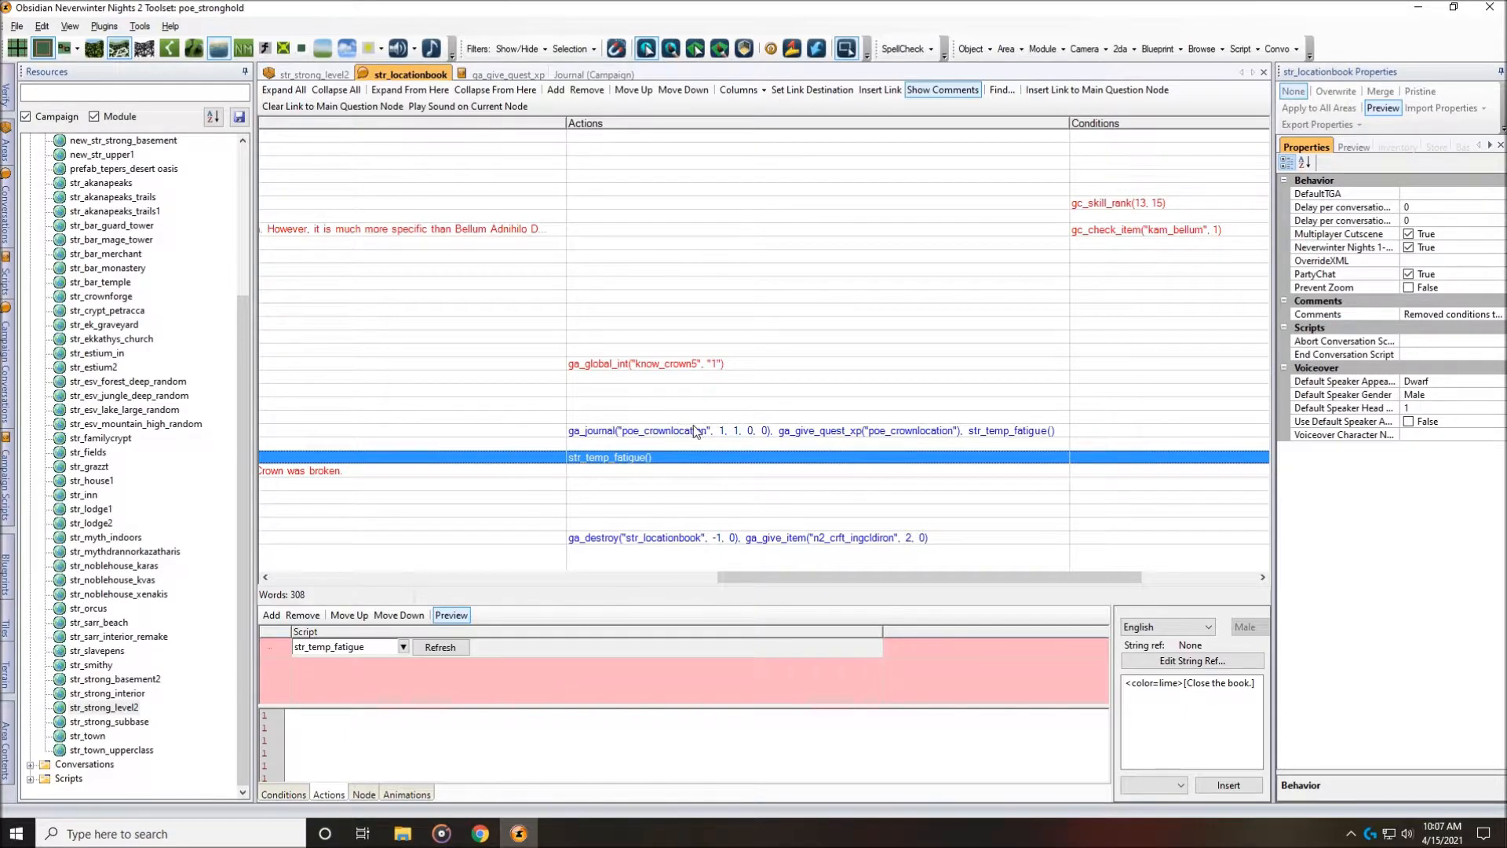
{"action": "left_click", "coordinate": [281, 650]}
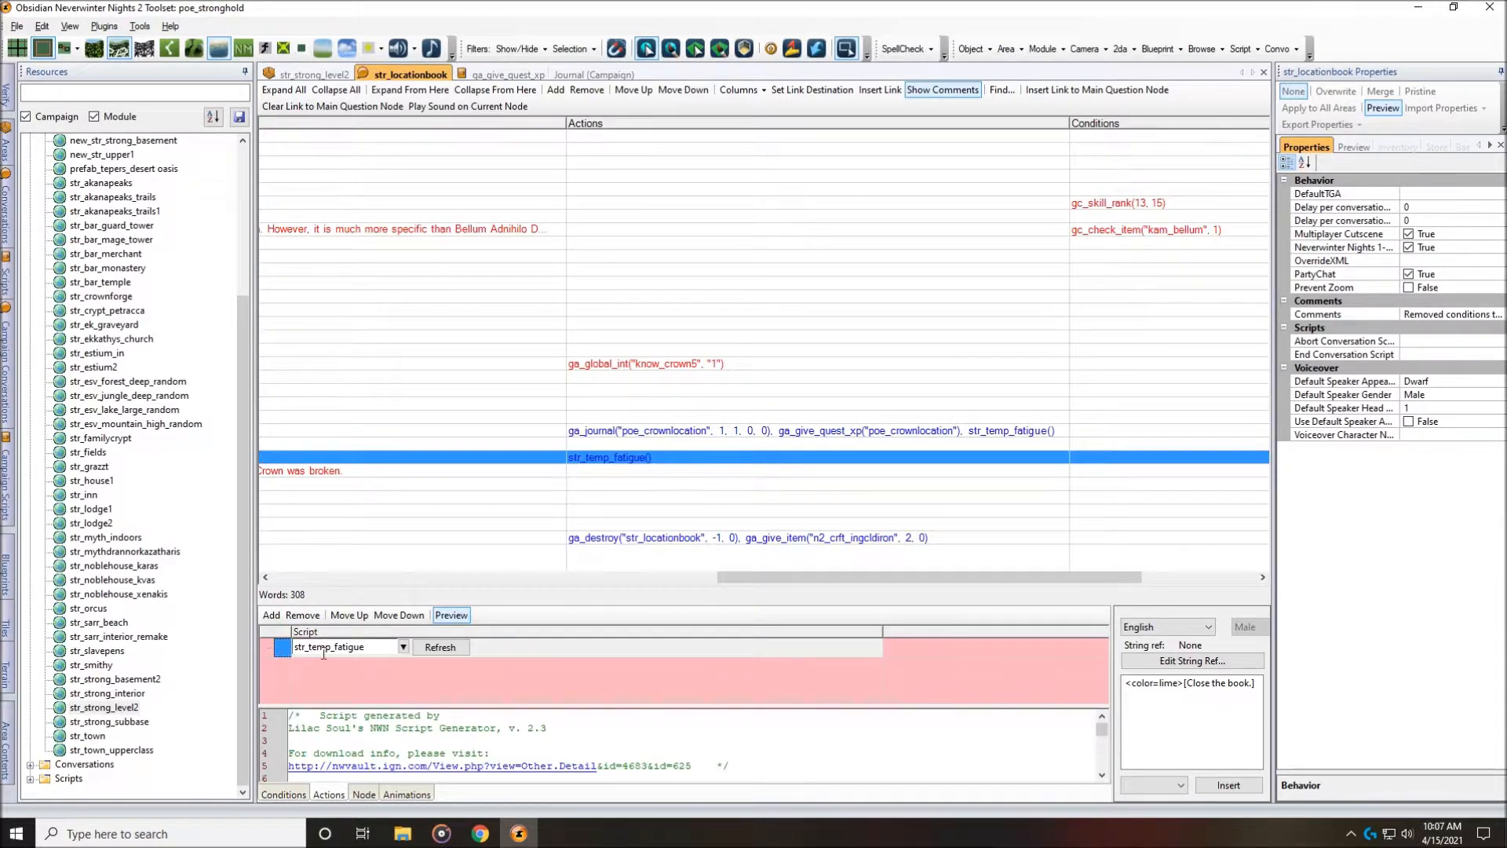
{"action": "double_click", "coordinate": [338, 651]}
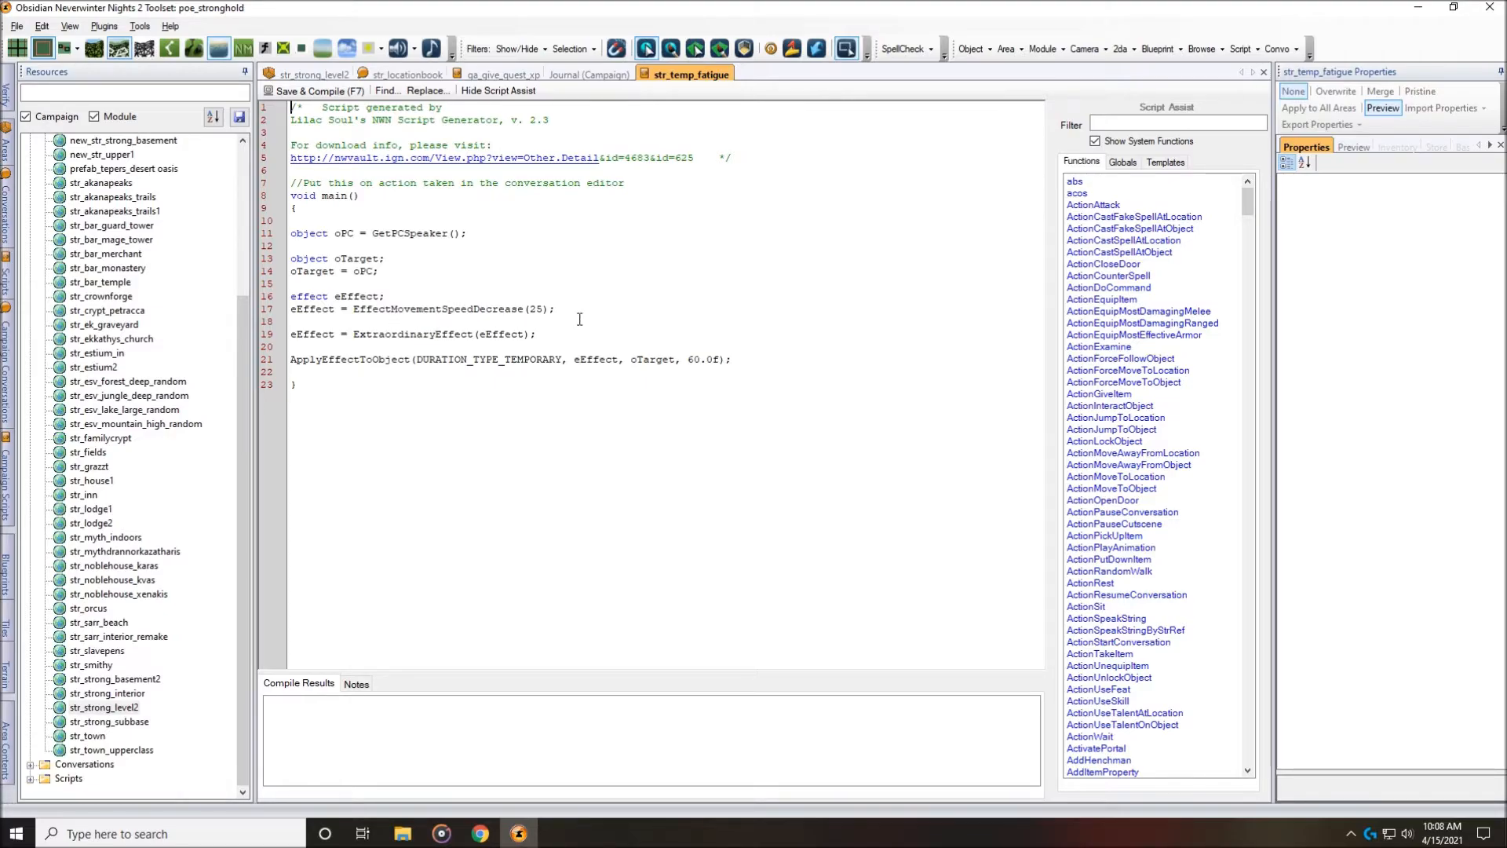
{"action": "double_click", "coordinate": [418, 311]}
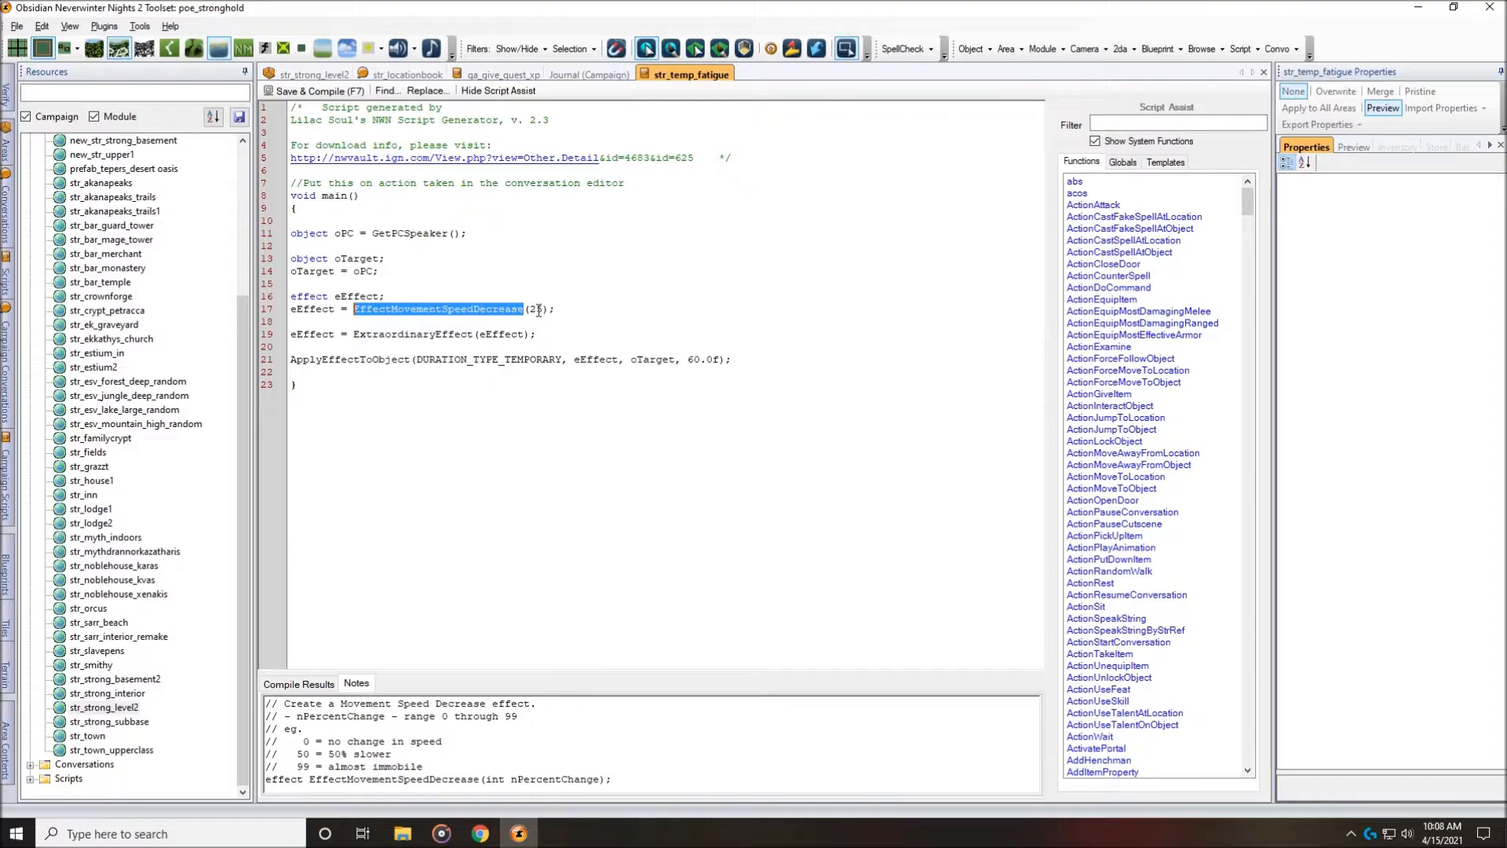
{"action": "left_click_drag", "start_coordinate": [524, 309], "coordinate": [553, 319]}
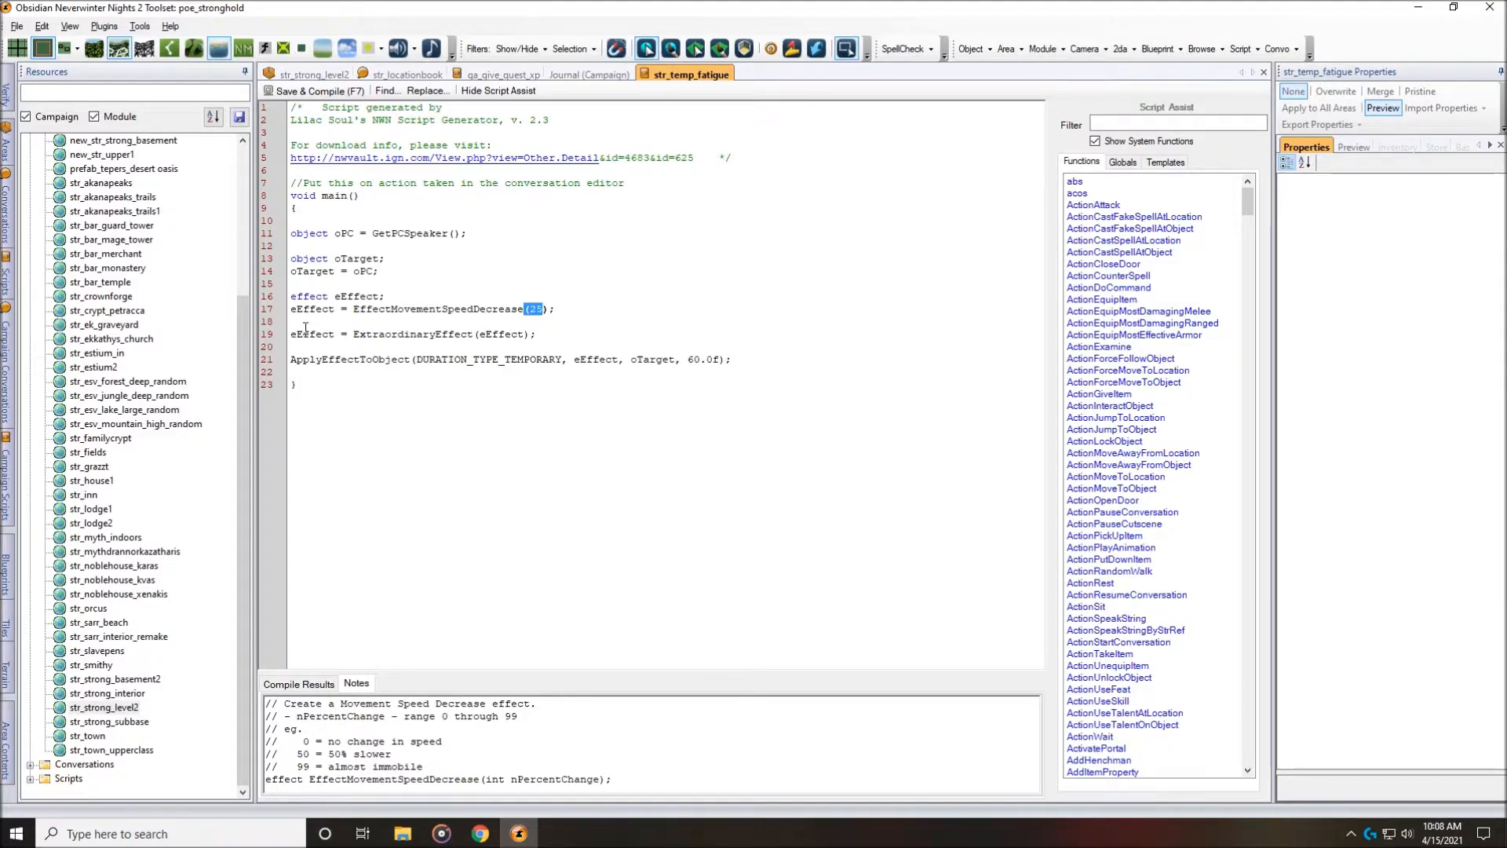
Look up the description of ExtraordinaryEffect and locate it in the function list filtered by "effect".
{"action": "double_click", "coordinate": [427, 338]}
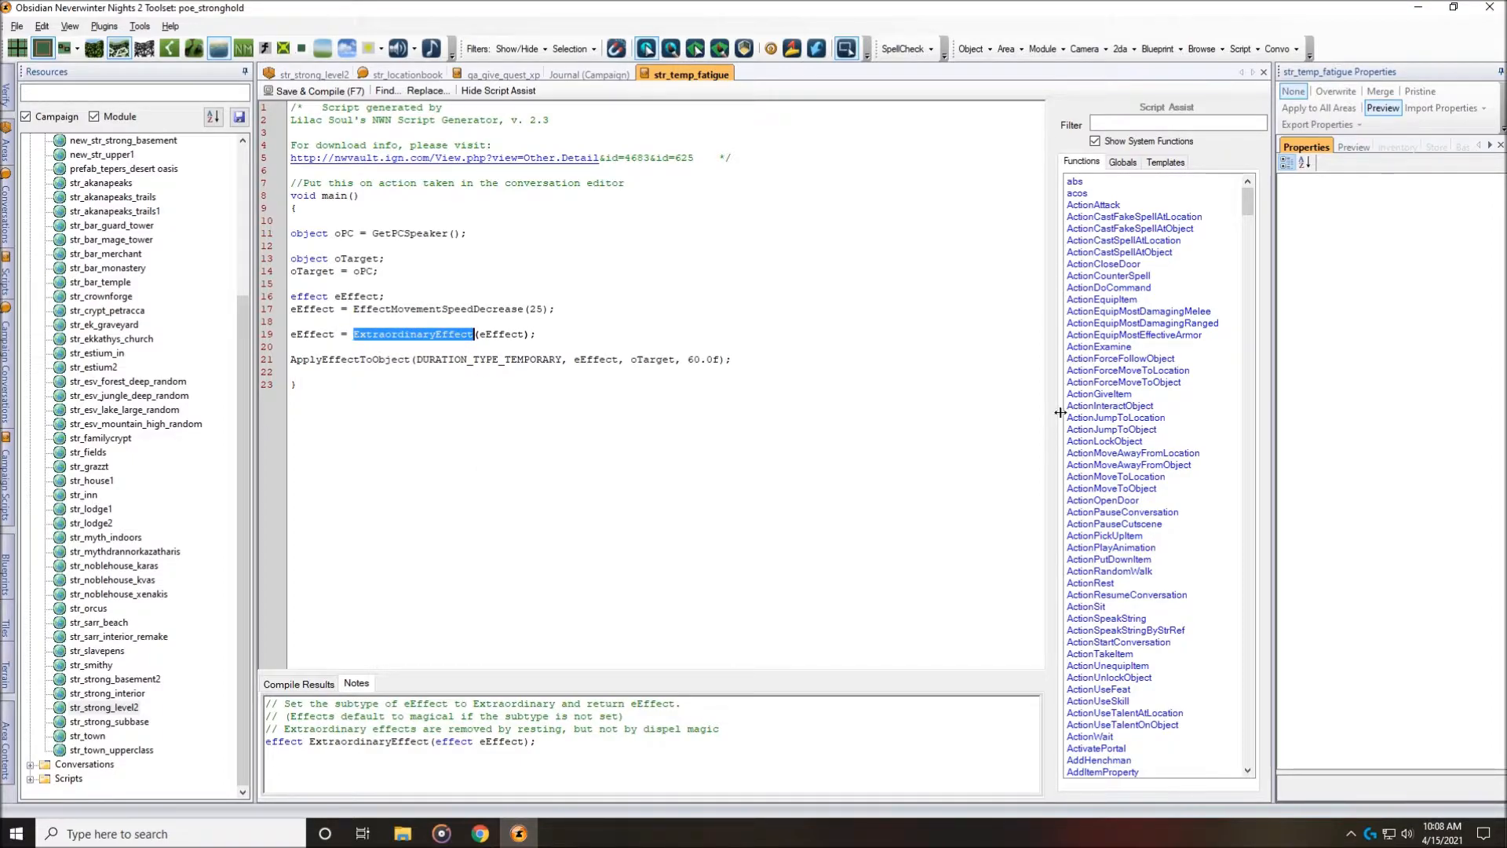
{"action": "left_click", "coordinate": [1140, 129]}
{"action": "type", "text": "eff"}
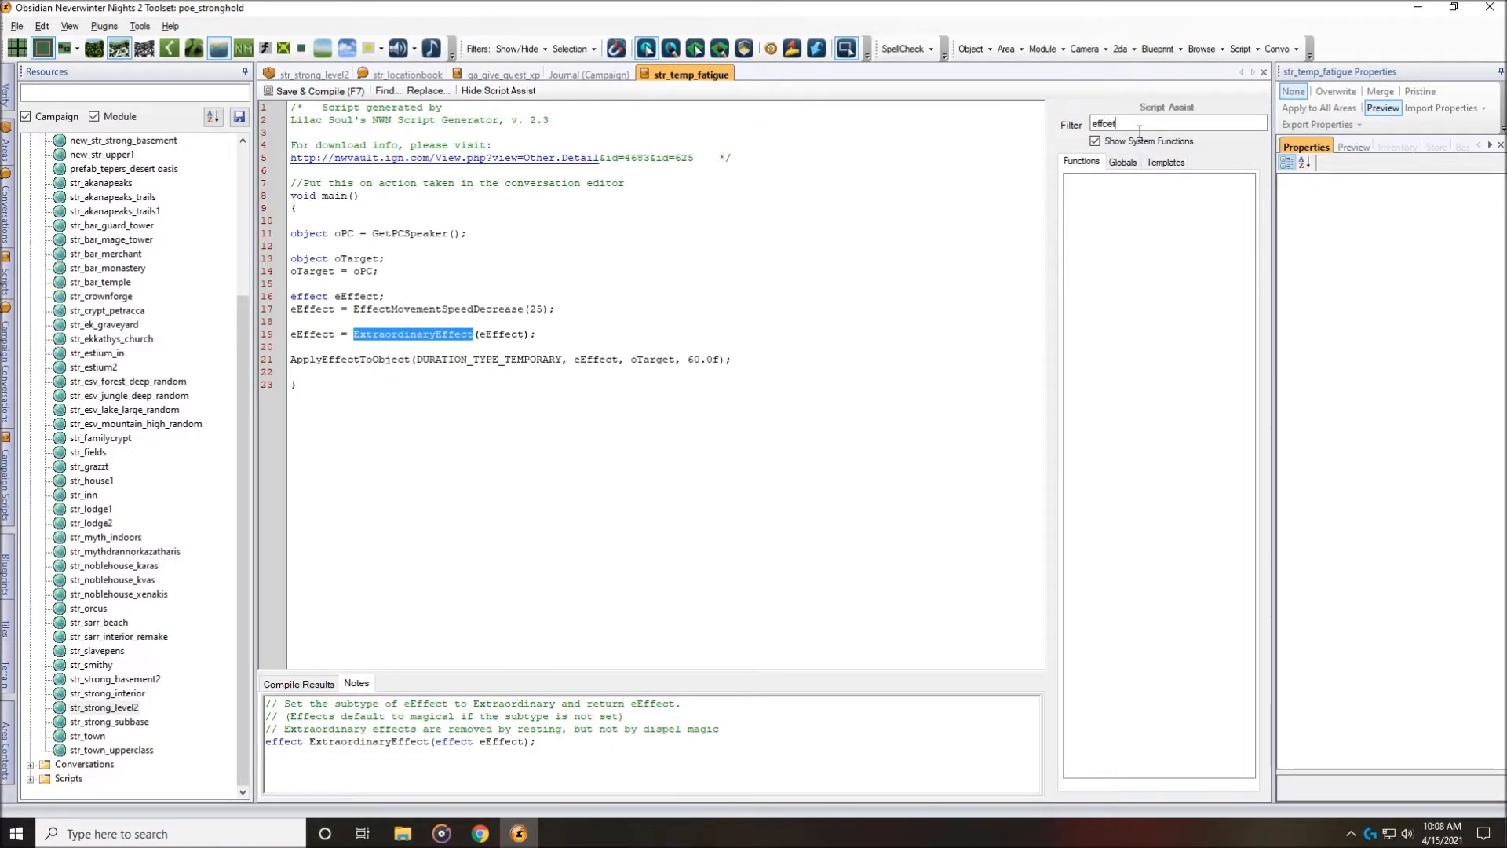
{"action": "type", "text": "e"}
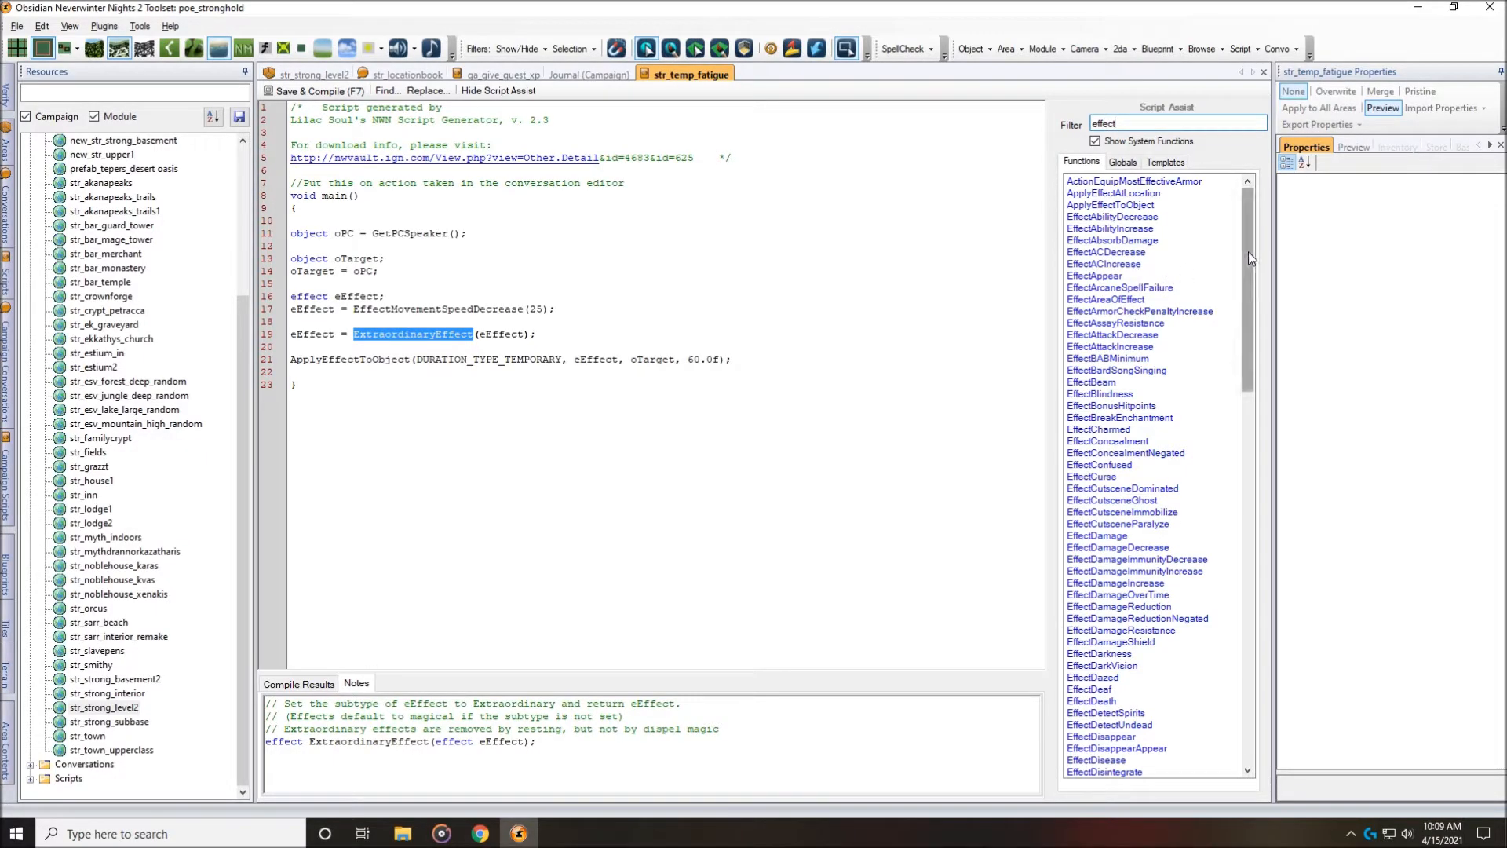
{"action": "left_click_drag", "start_coordinate": [1248, 252], "coordinate": [1249, 613]}
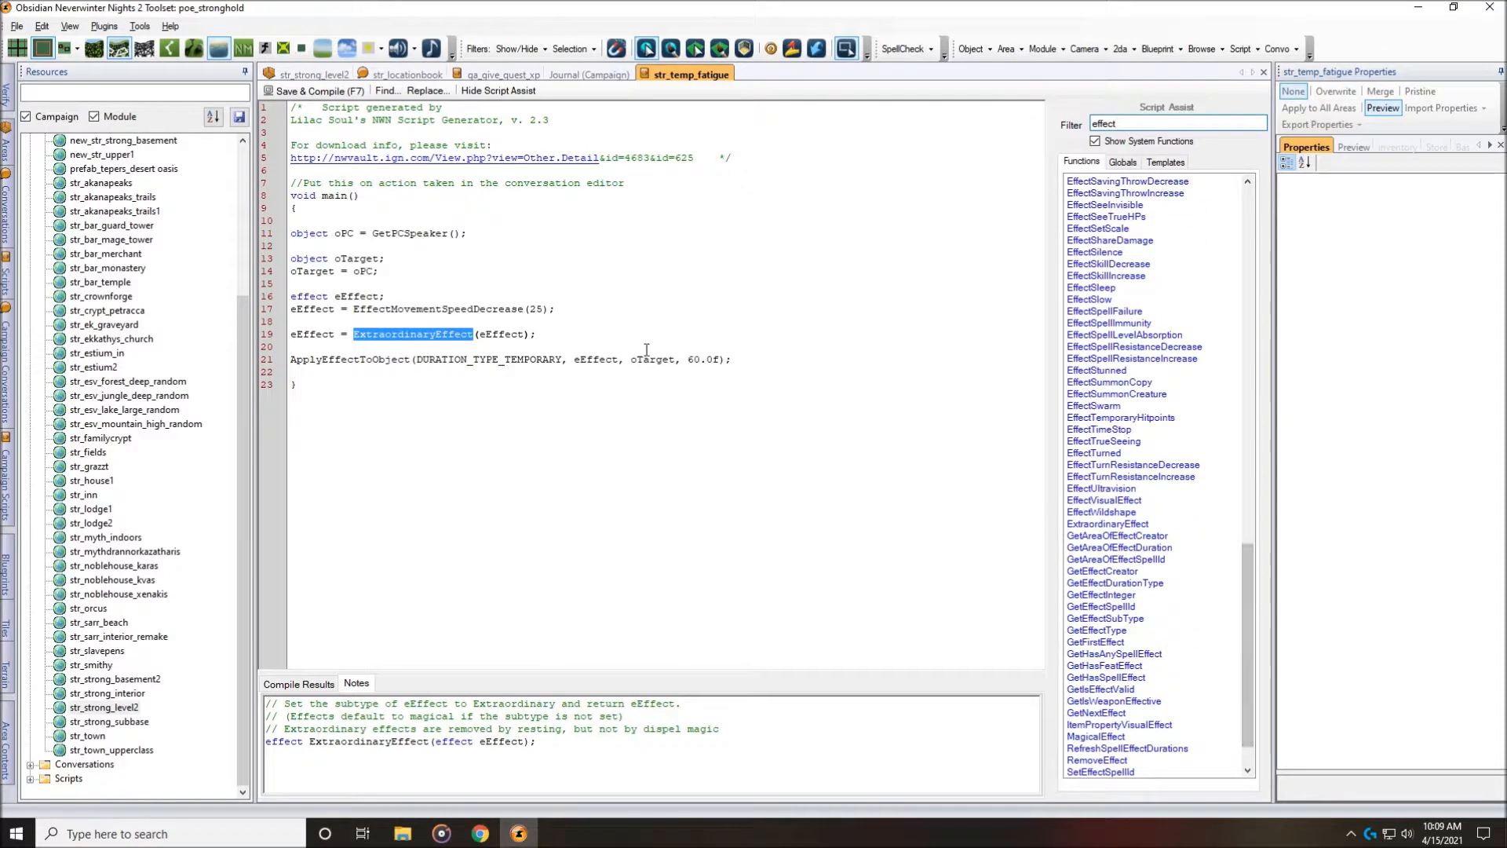
{"action": "left_click", "coordinate": [1126, 524]}
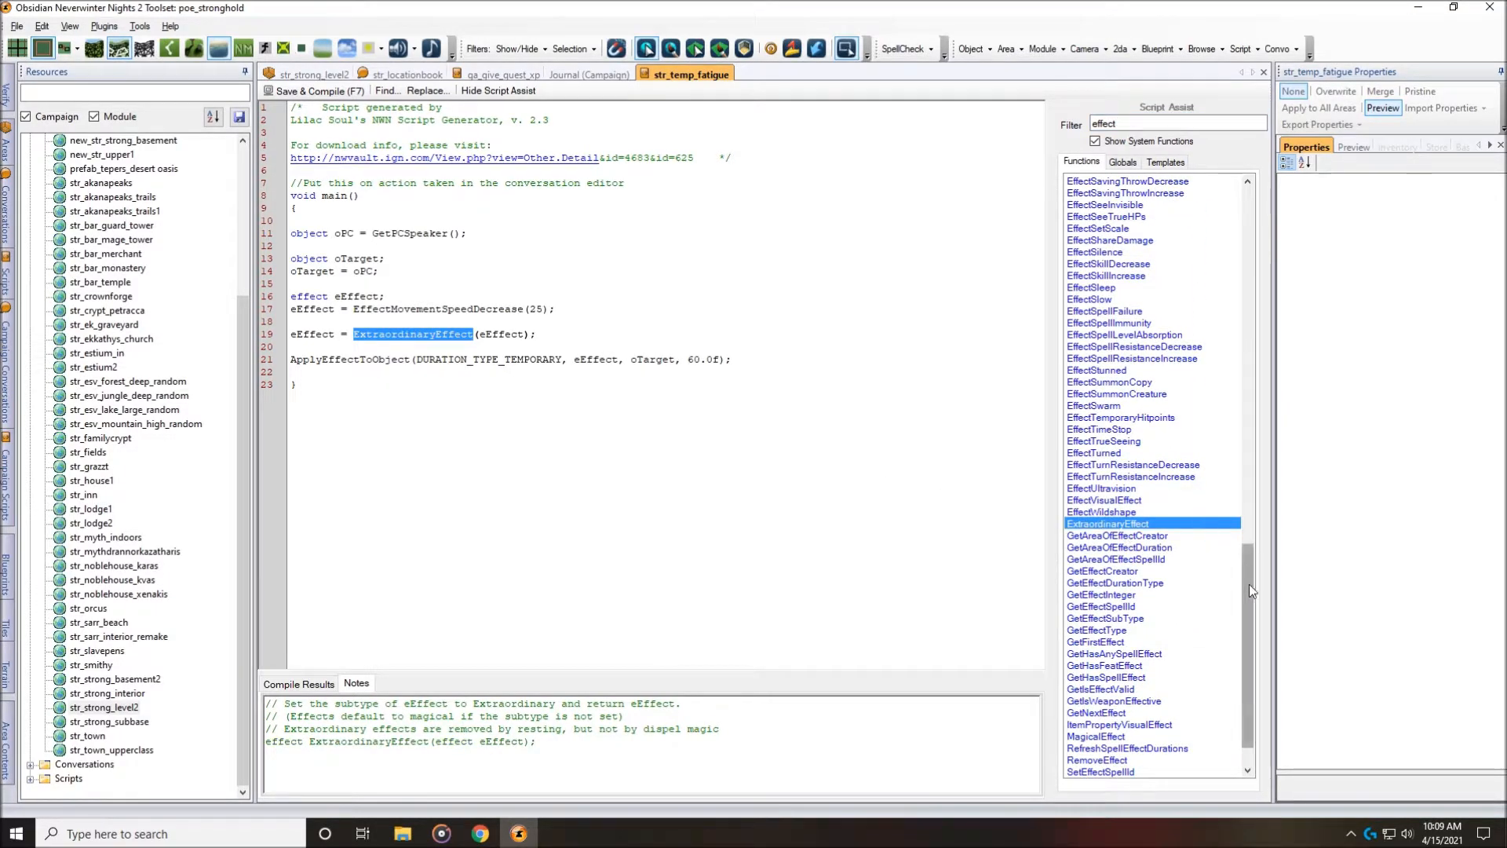
Compare the descriptions of MagicalEffect, SupernaturalEffect and ExtraordinaryEffect, examining how resting and dispel magic affect each subtype.
{"action": "left_click_drag", "start_coordinate": [1246, 584], "coordinate": [1246, 606]}
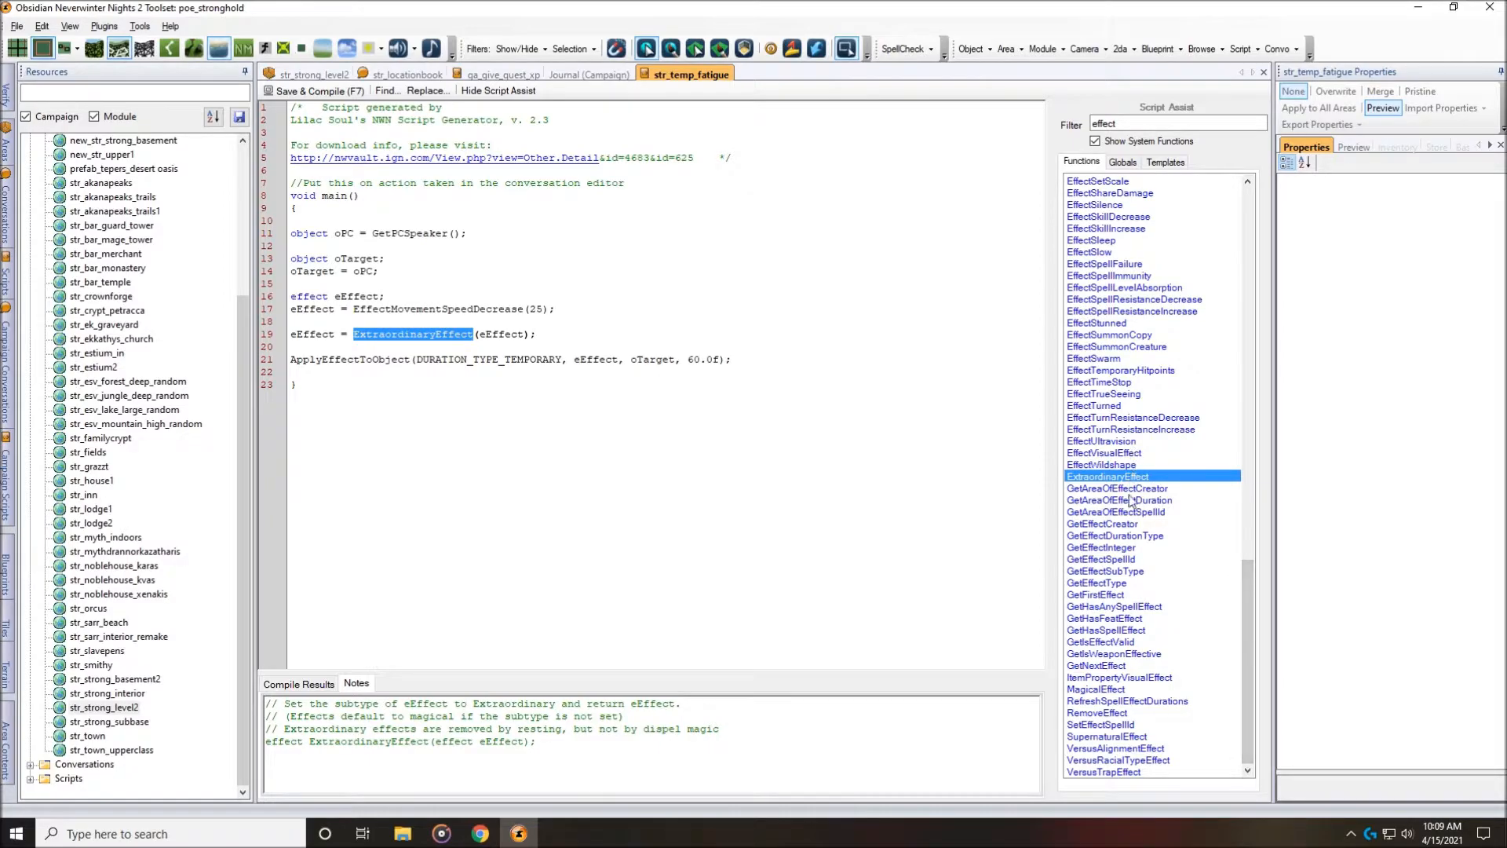
{"action": "left_click", "coordinate": [1113, 690]}
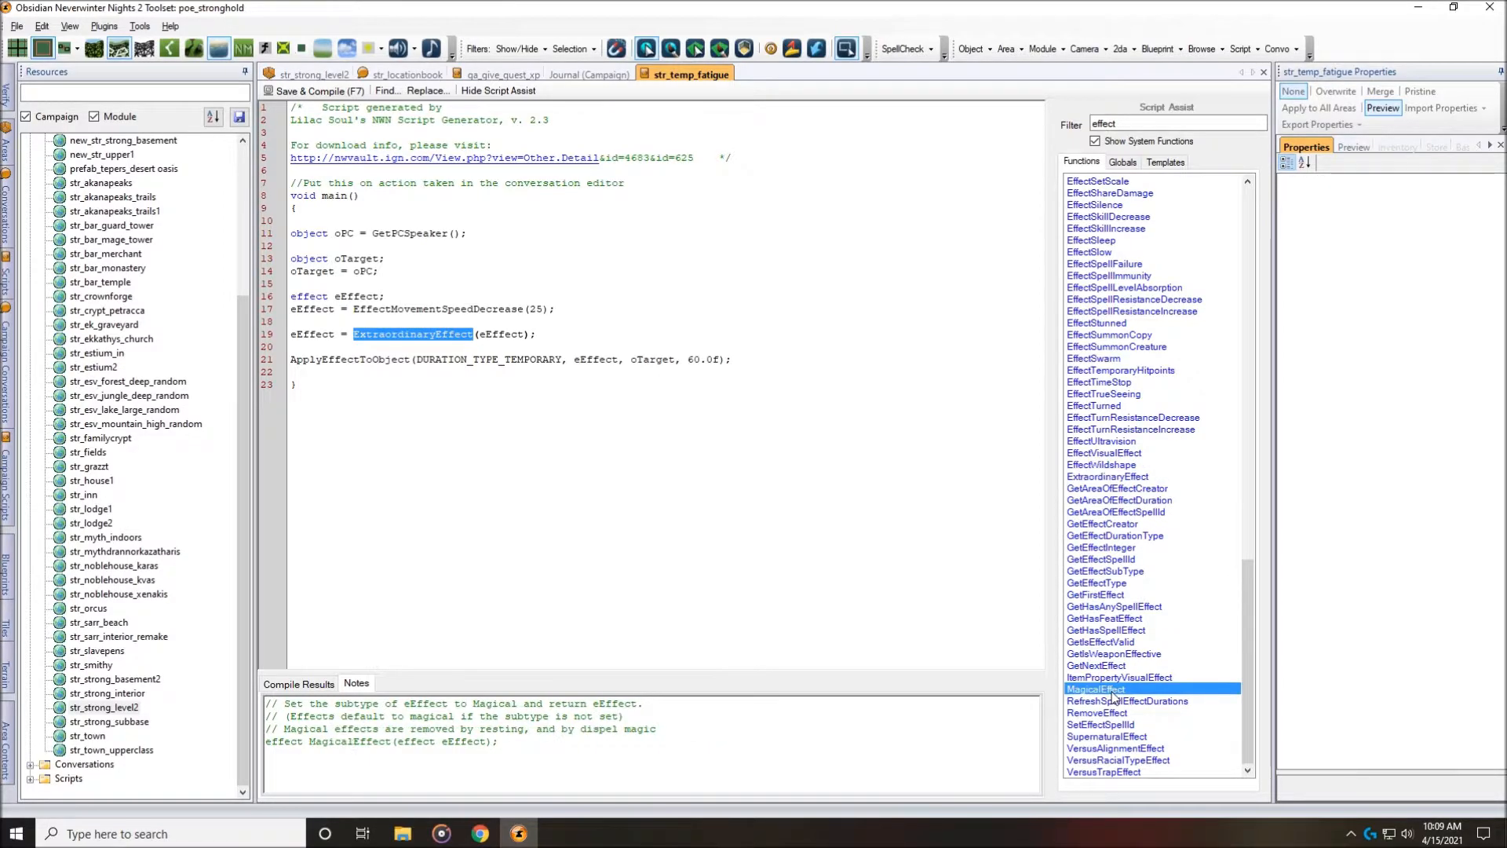
{"action": "left_click", "coordinate": [1117, 738]}
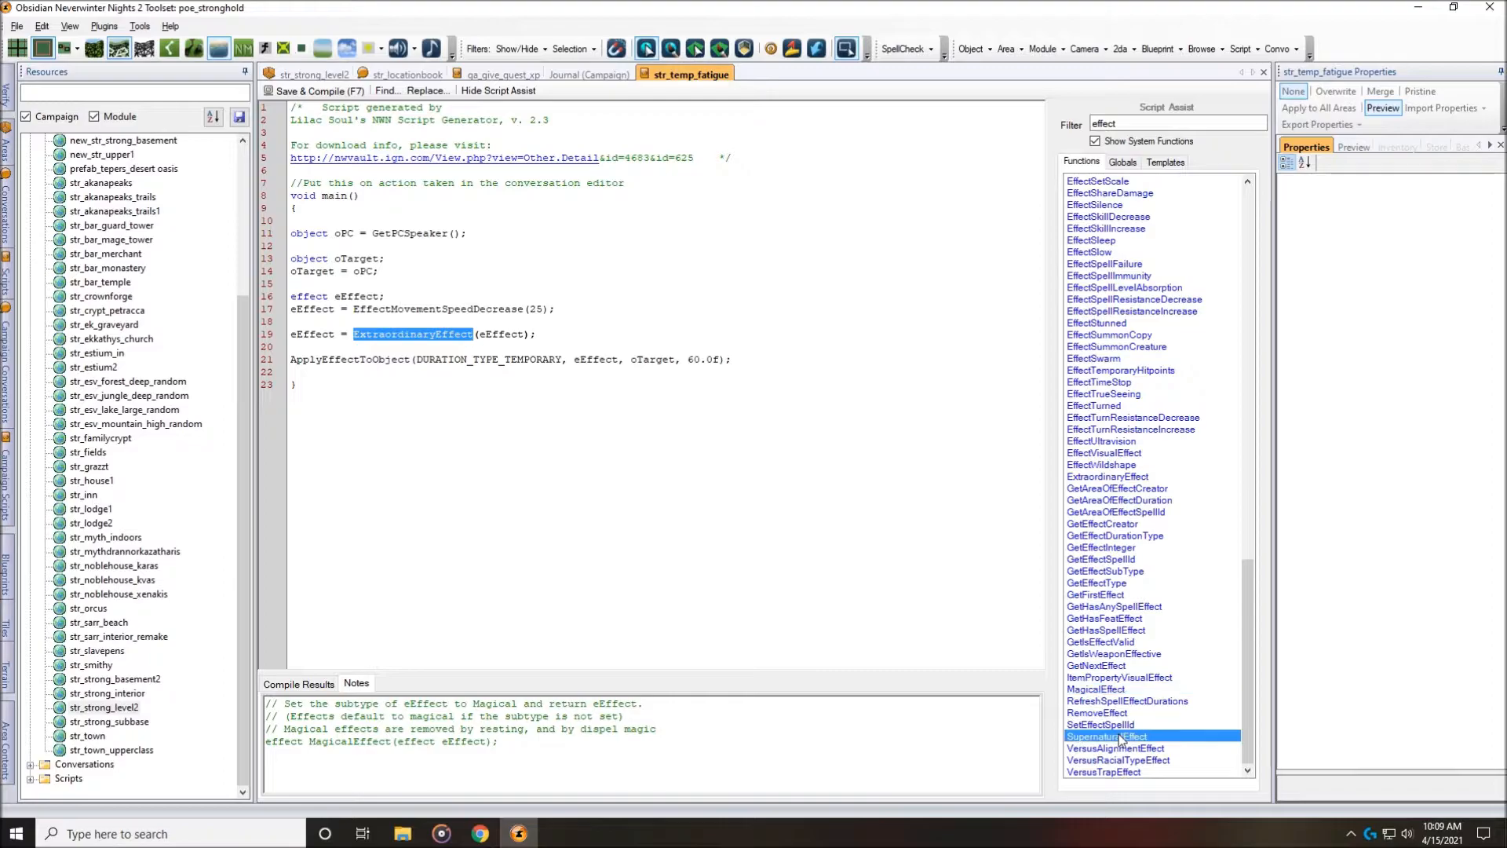
{"action": "left_click", "coordinate": [1093, 689]}
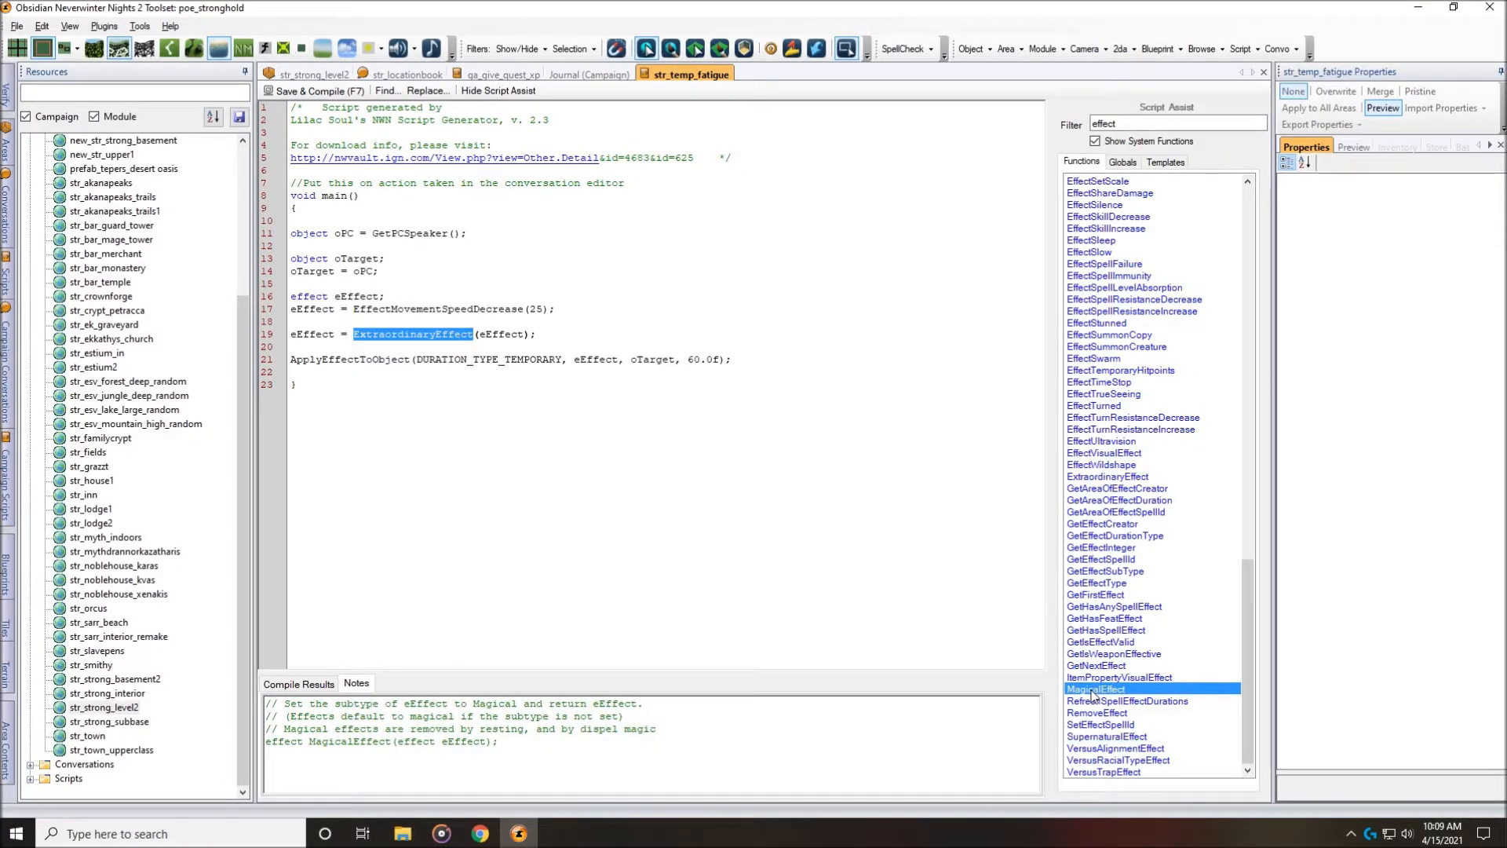
{"action": "left_click", "coordinate": [1103, 738]}
{"action": "left_click", "coordinate": [1099, 689]}
{"action": "left_click", "coordinate": [1107, 478]}
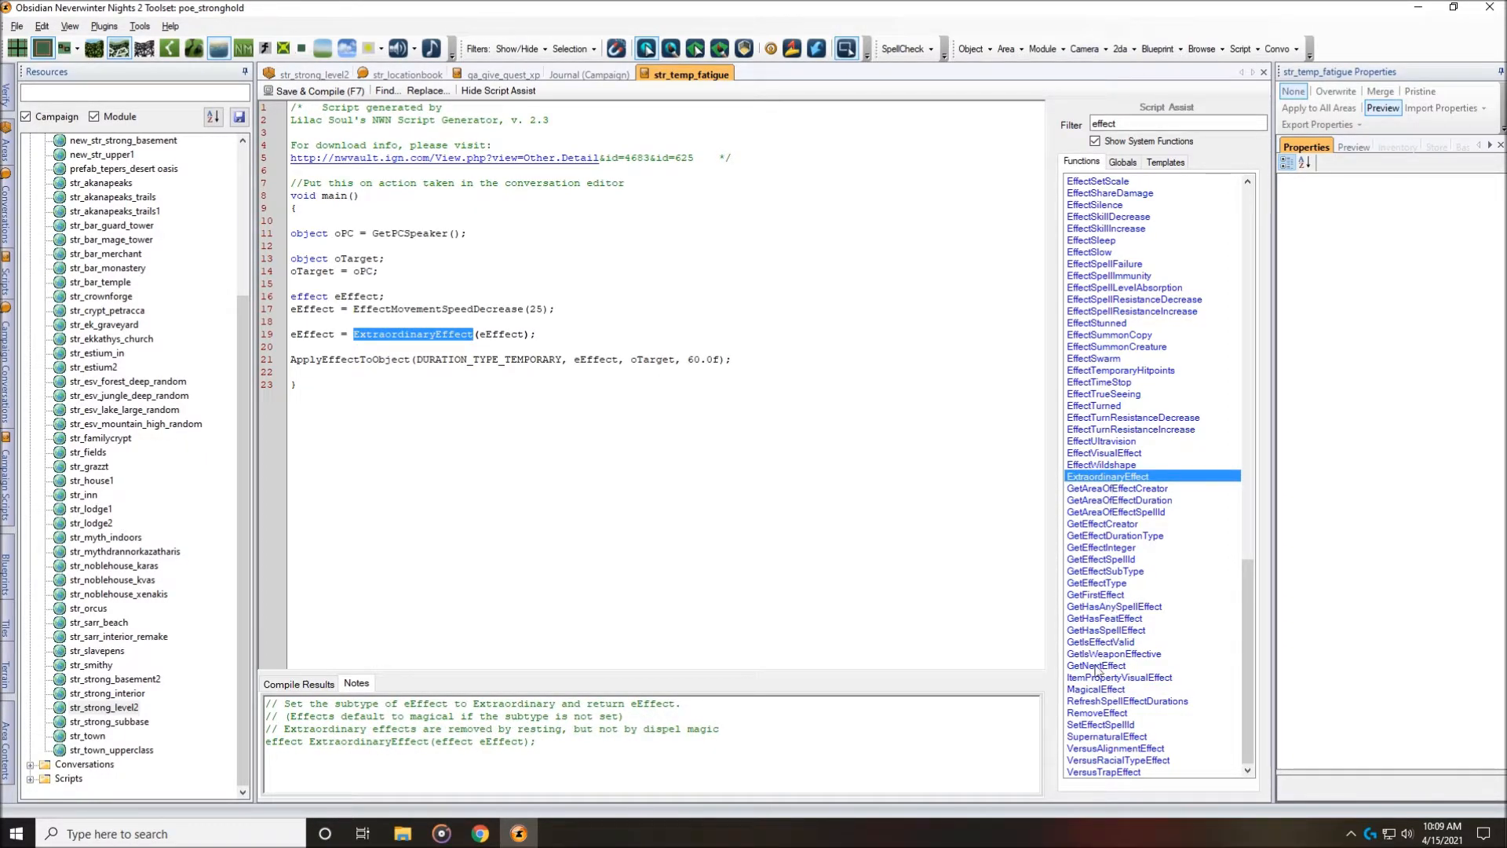
{"action": "left_click", "coordinate": [1096, 689]}
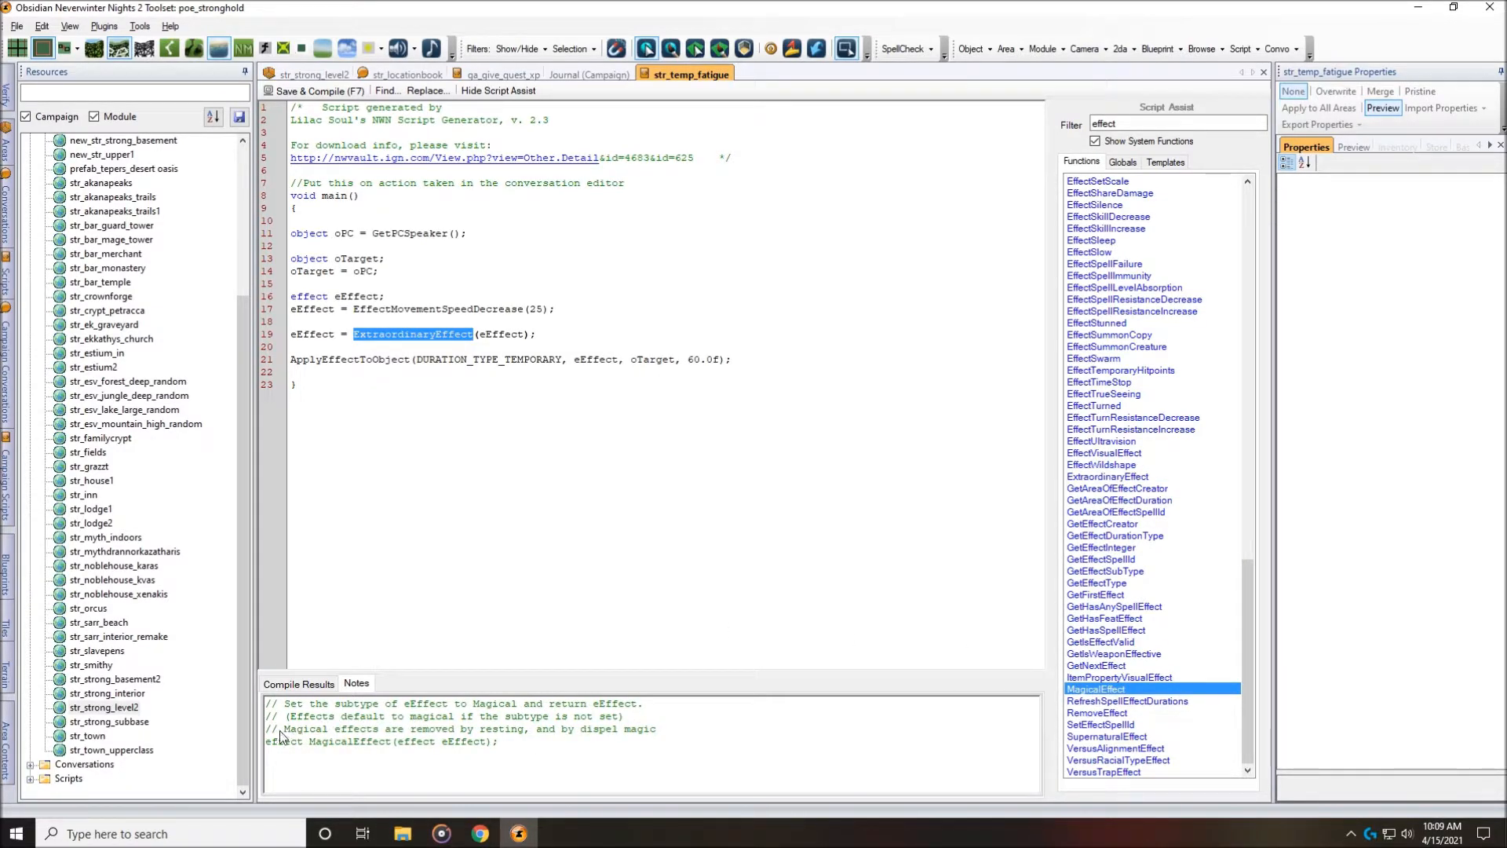
{"action": "left_click_drag", "start_coordinate": [286, 730], "coordinate": [661, 732]}
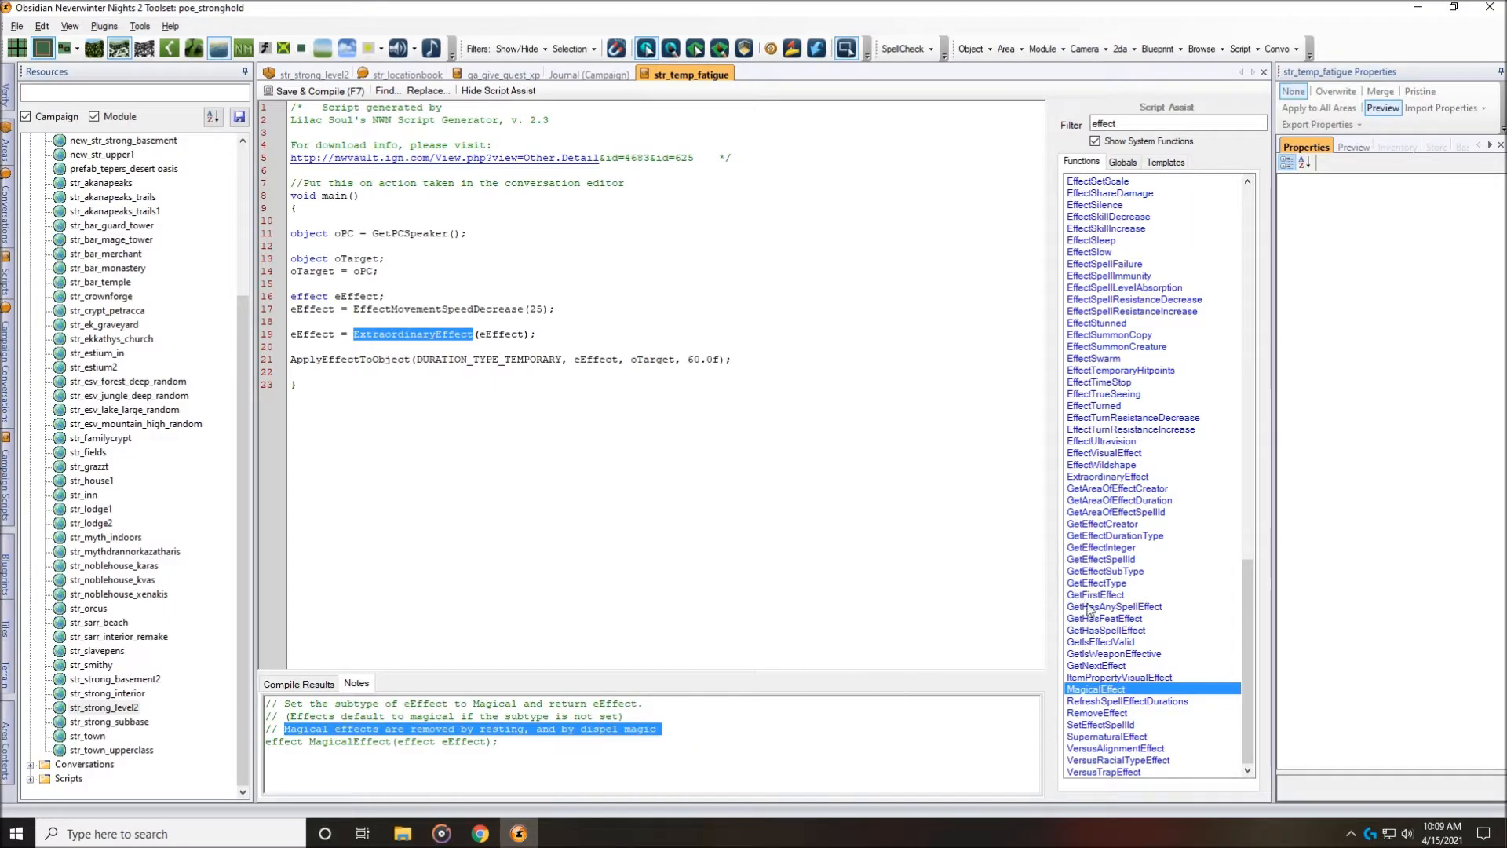
{"action": "left_click", "coordinate": [1123, 737]}
{"action": "left_click_drag", "start_coordinate": [293, 729], "coordinate": [658, 735]}
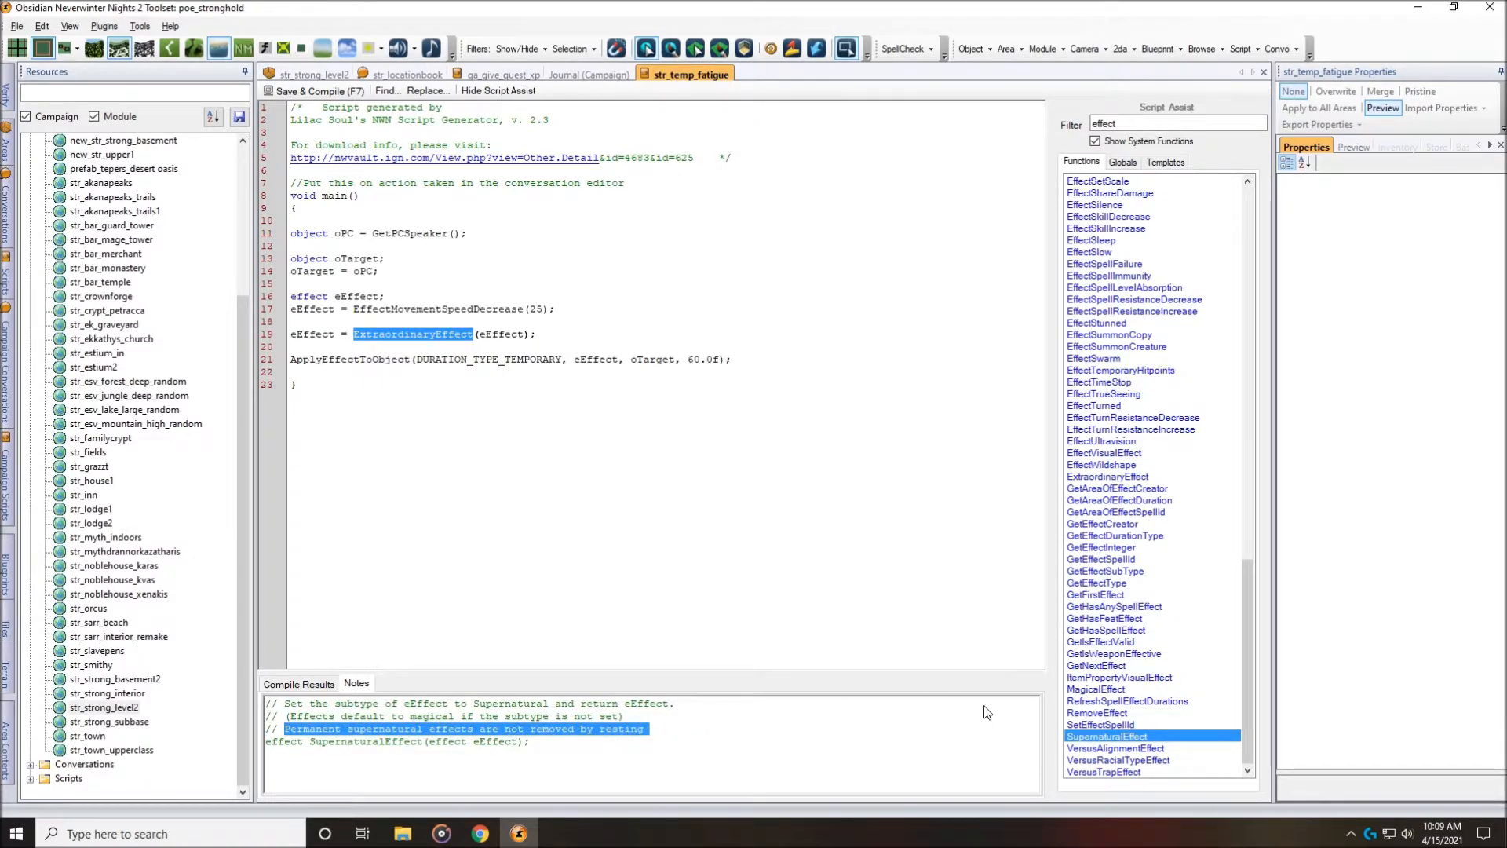
Review the script's ExtraordinaryEffect call again against the removal rules in the MagicalEffect and SupernaturalEffect descriptions.
{"action": "left_click", "coordinate": [422, 436]}
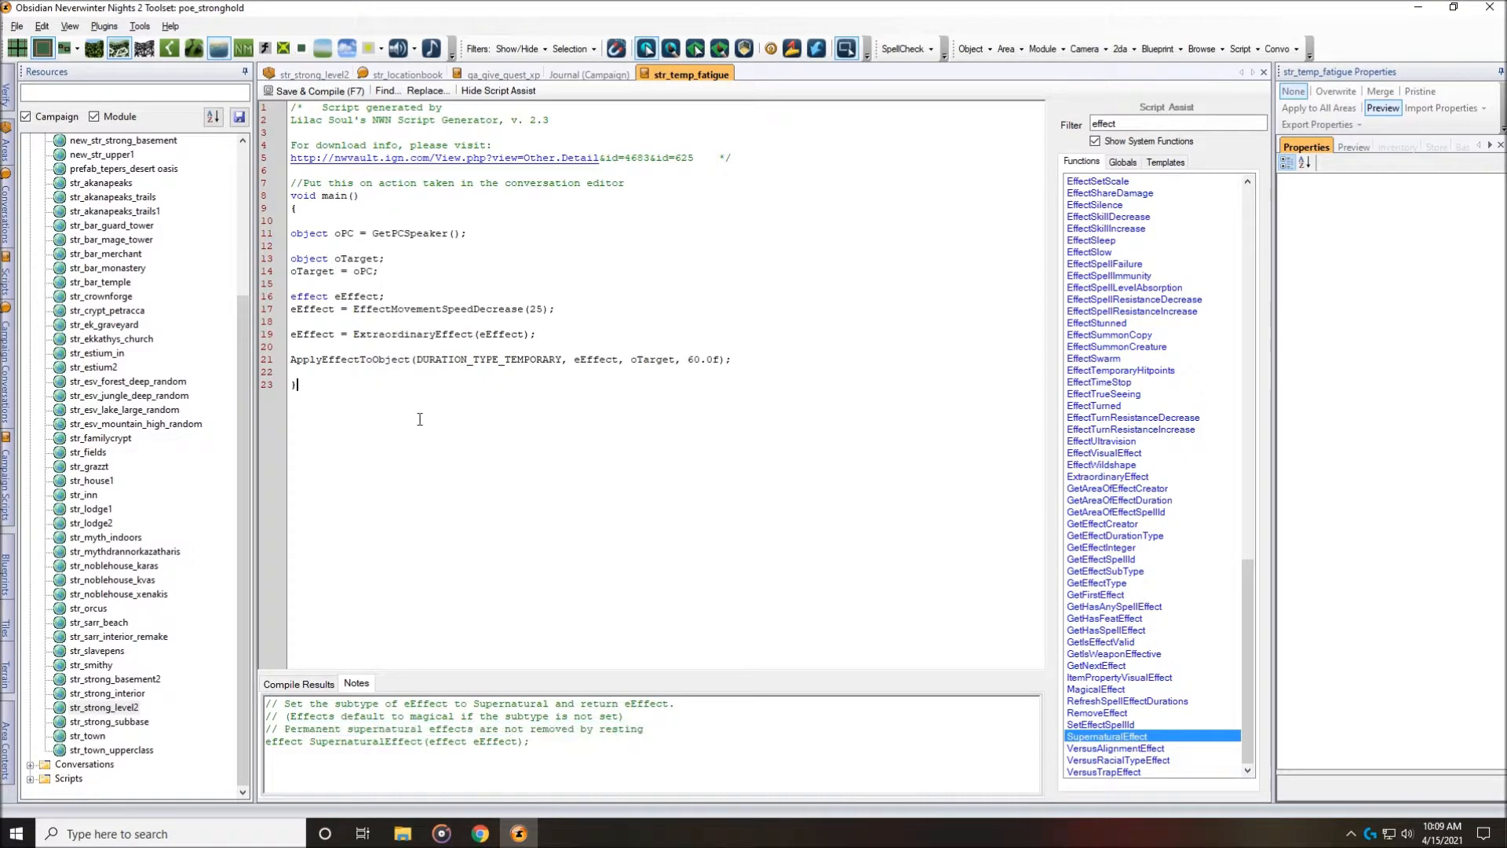
{"action": "double_click", "coordinate": [413, 334]}
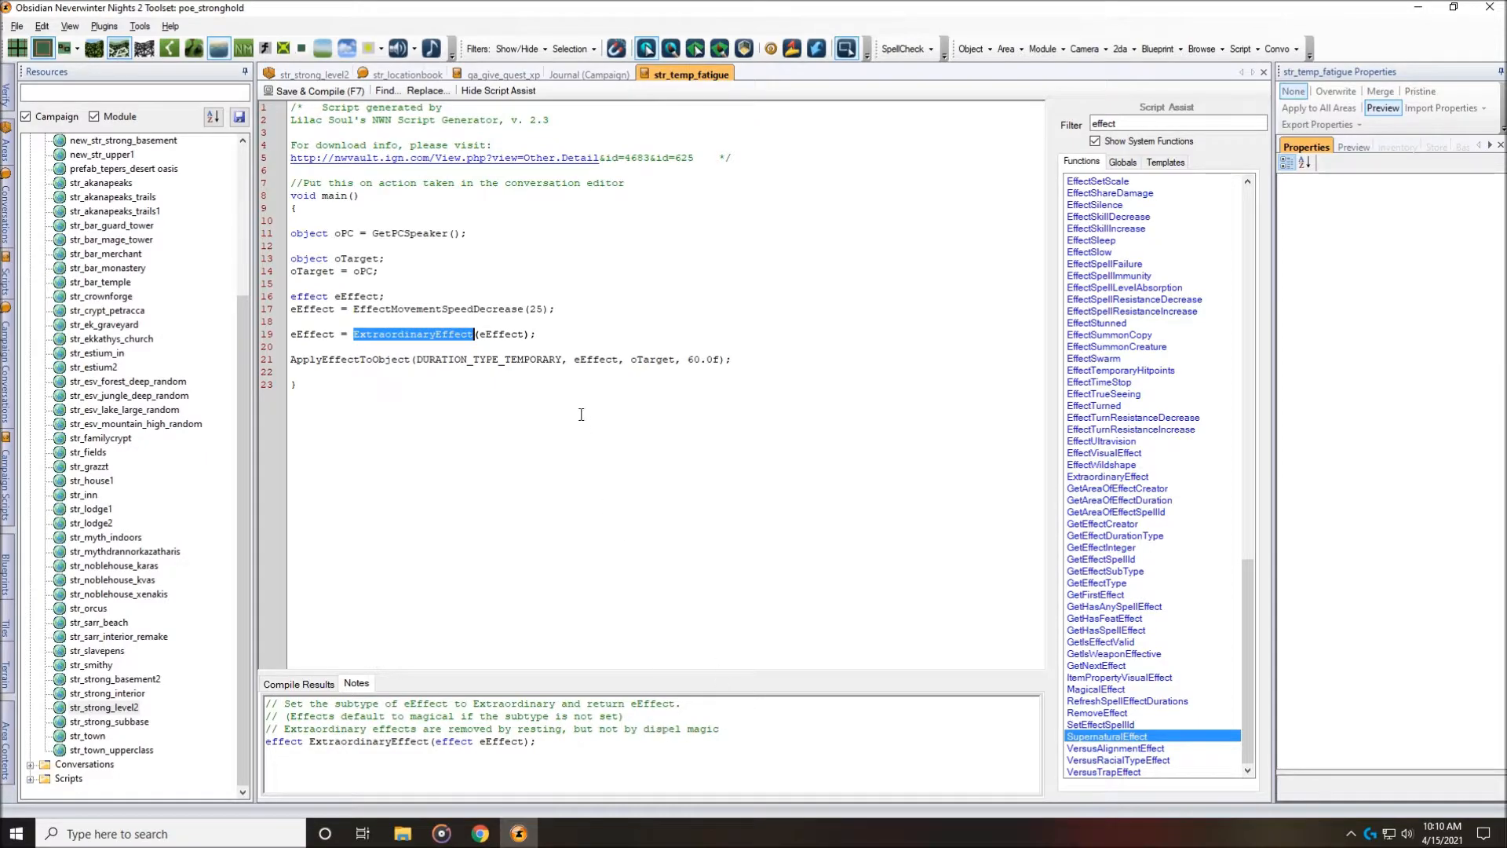
{"action": "left_click", "coordinate": [1096, 689]}
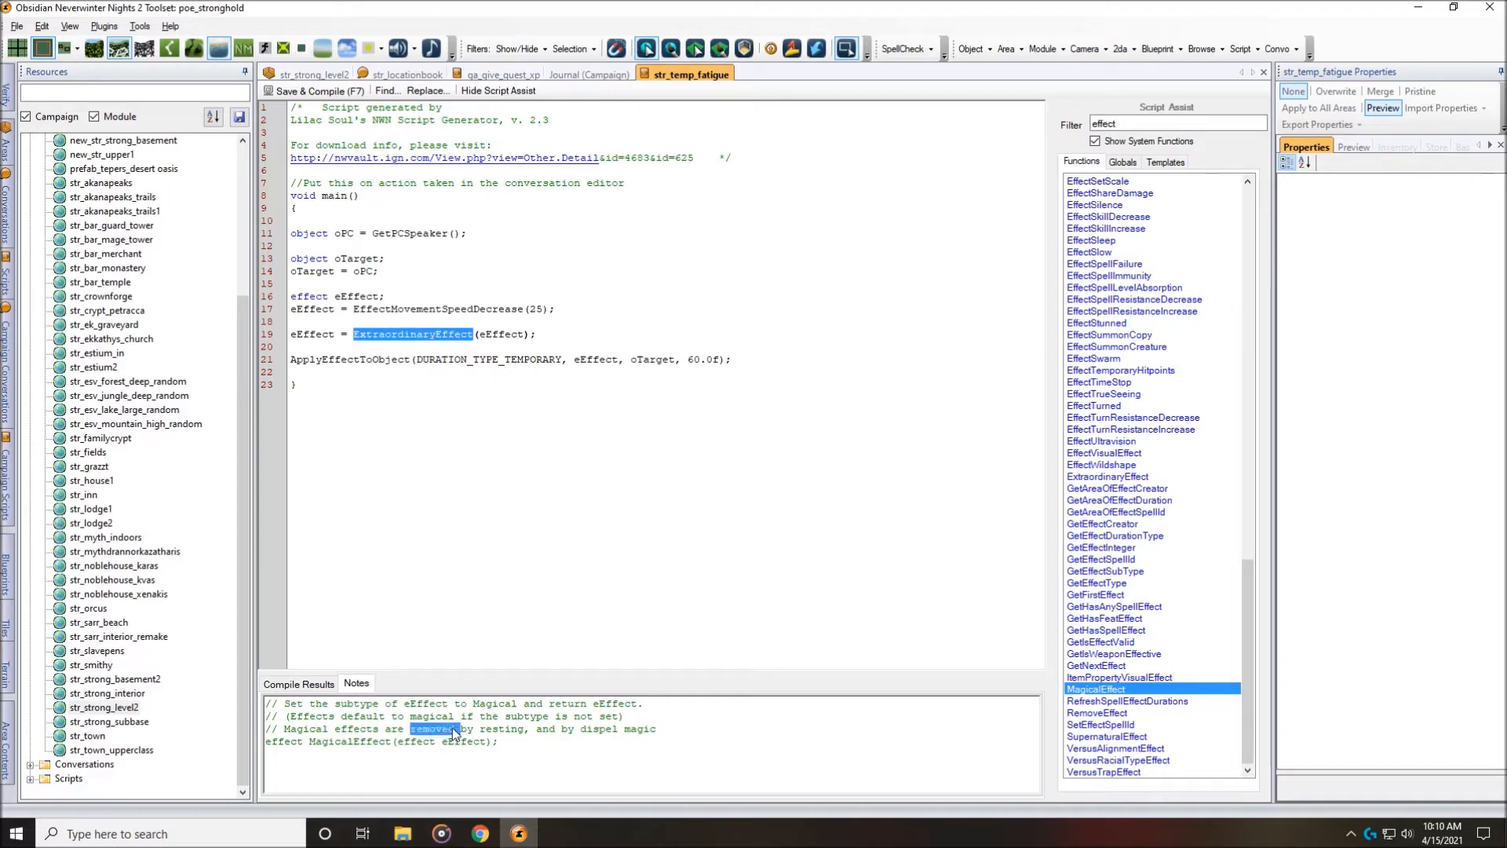
{"action": "left_click", "coordinate": [491, 730]}
{"action": "double_click", "coordinate": [568, 729]}
{"action": "double_click", "coordinate": [595, 730]}
{"action": "left_click", "coordinate": [1108, 737]}
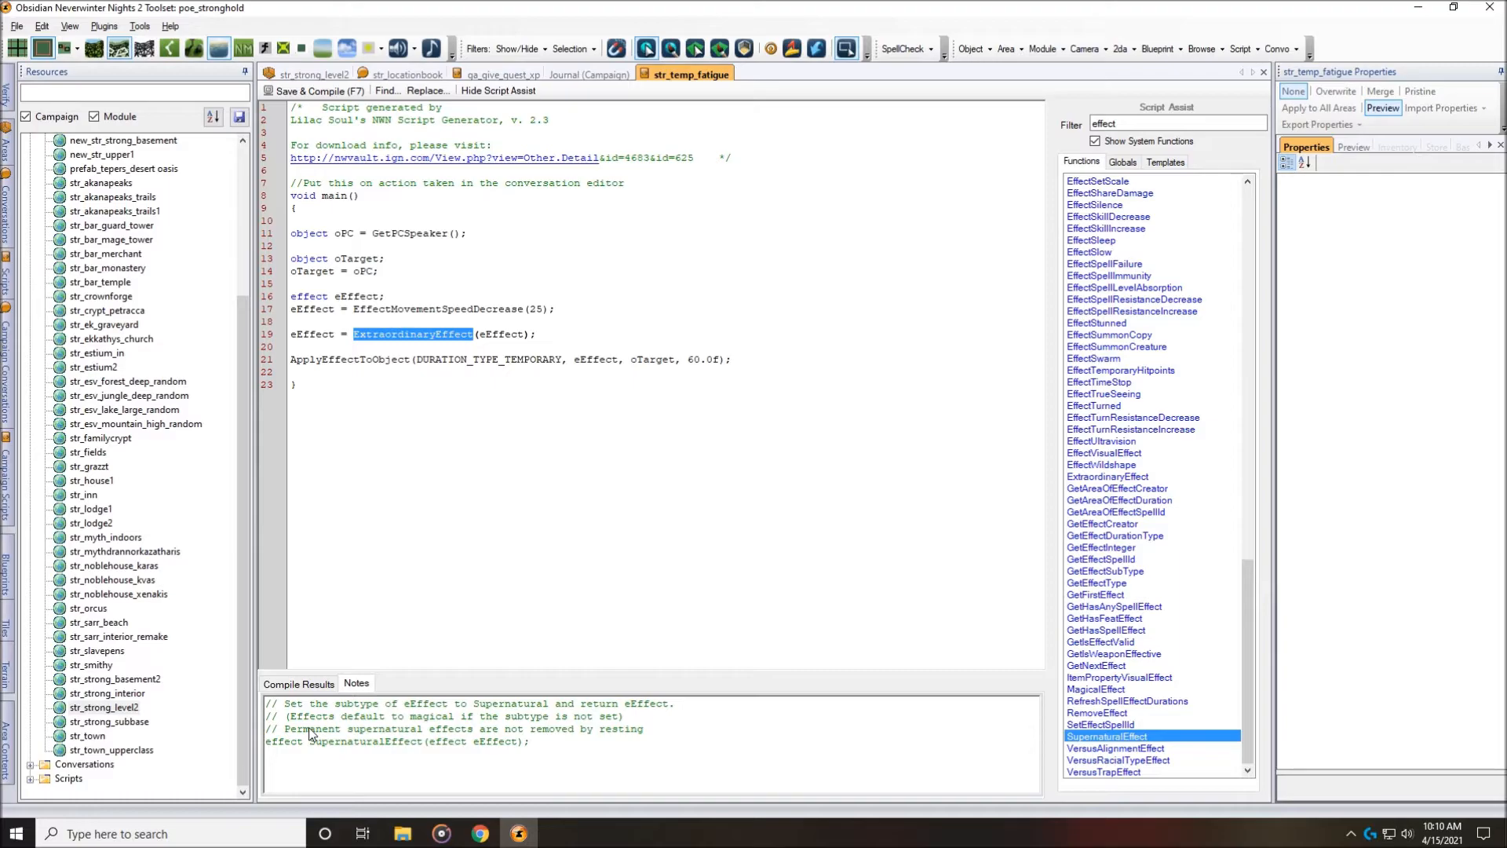
{"action": "left_click_drag", "start_coordinate": [317, 730], "coordinate": [703, 666]}
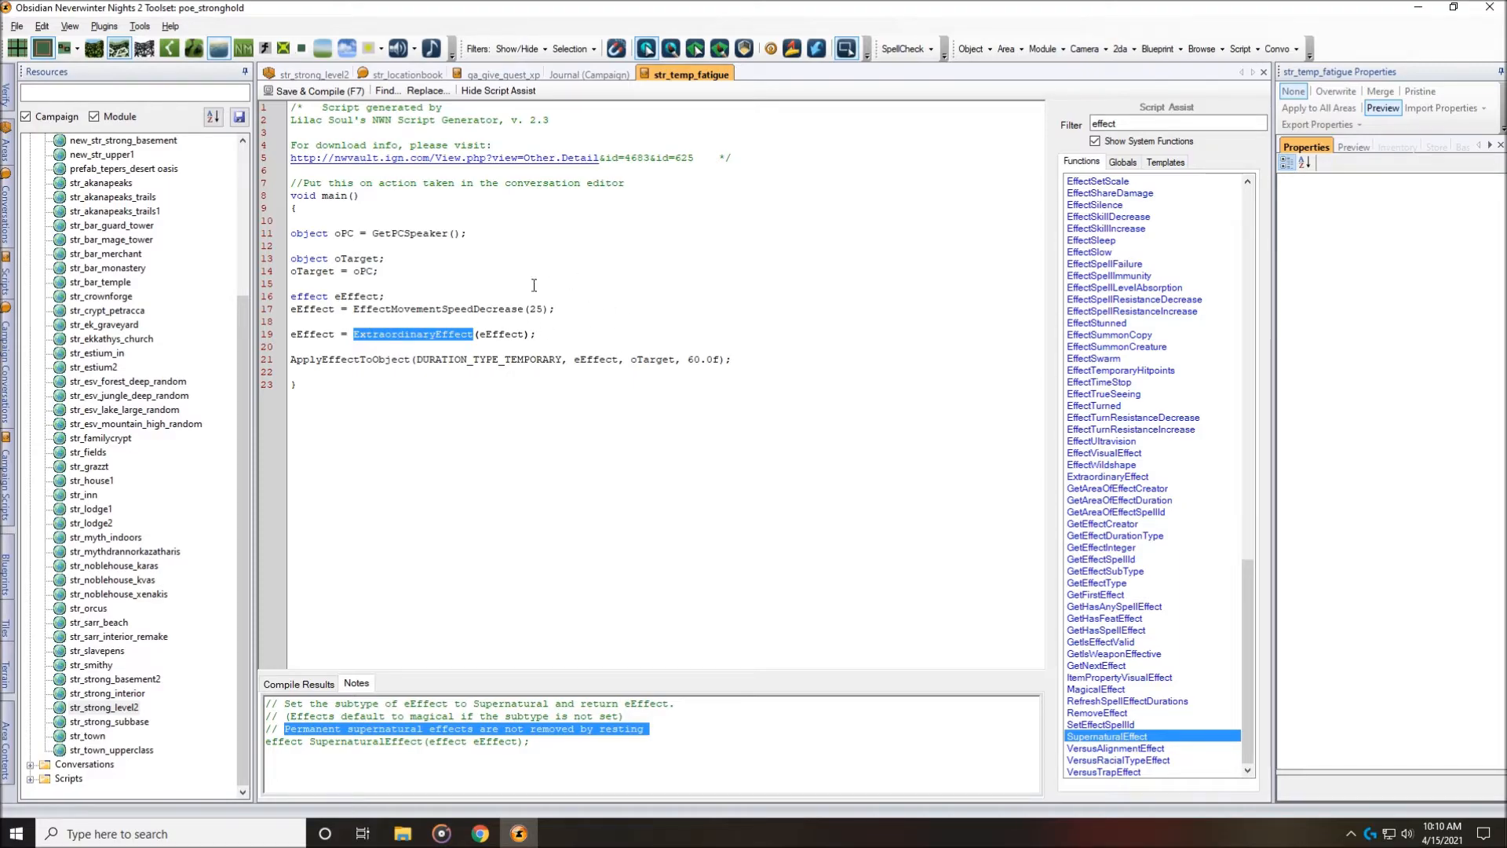
Trace how the eEffect variable passes from the EffectMovementSpeedDecrease assignment through the ExtraordinaryEffect call.
{"action": "double_click", "coordinate": [471, 310]}
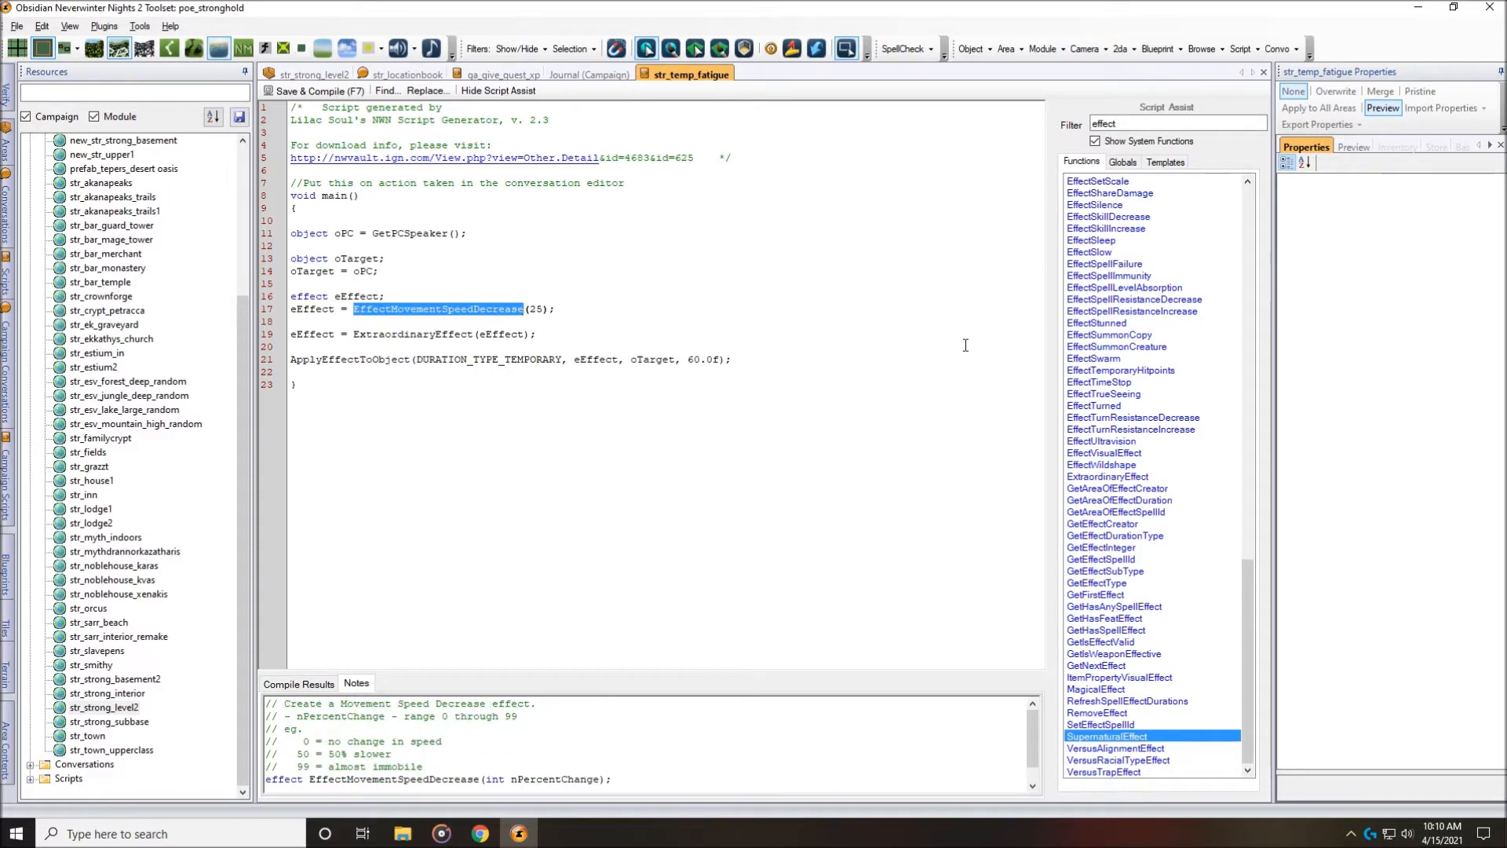
{"action": "double_click", "coordinate": [437, 336]}
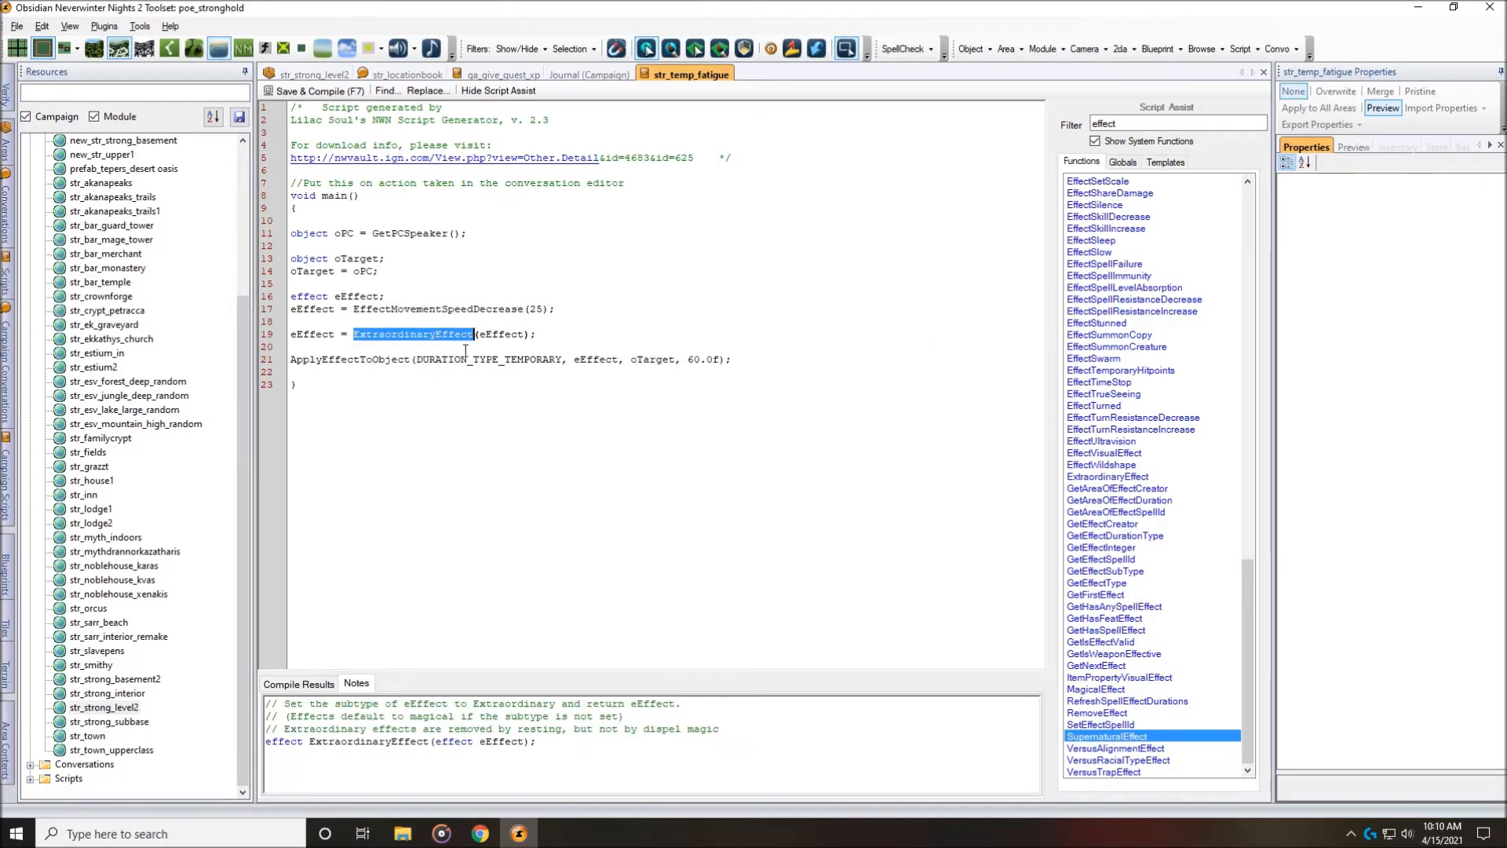
{"action": "double_click", "coordinate": [419, 313]}
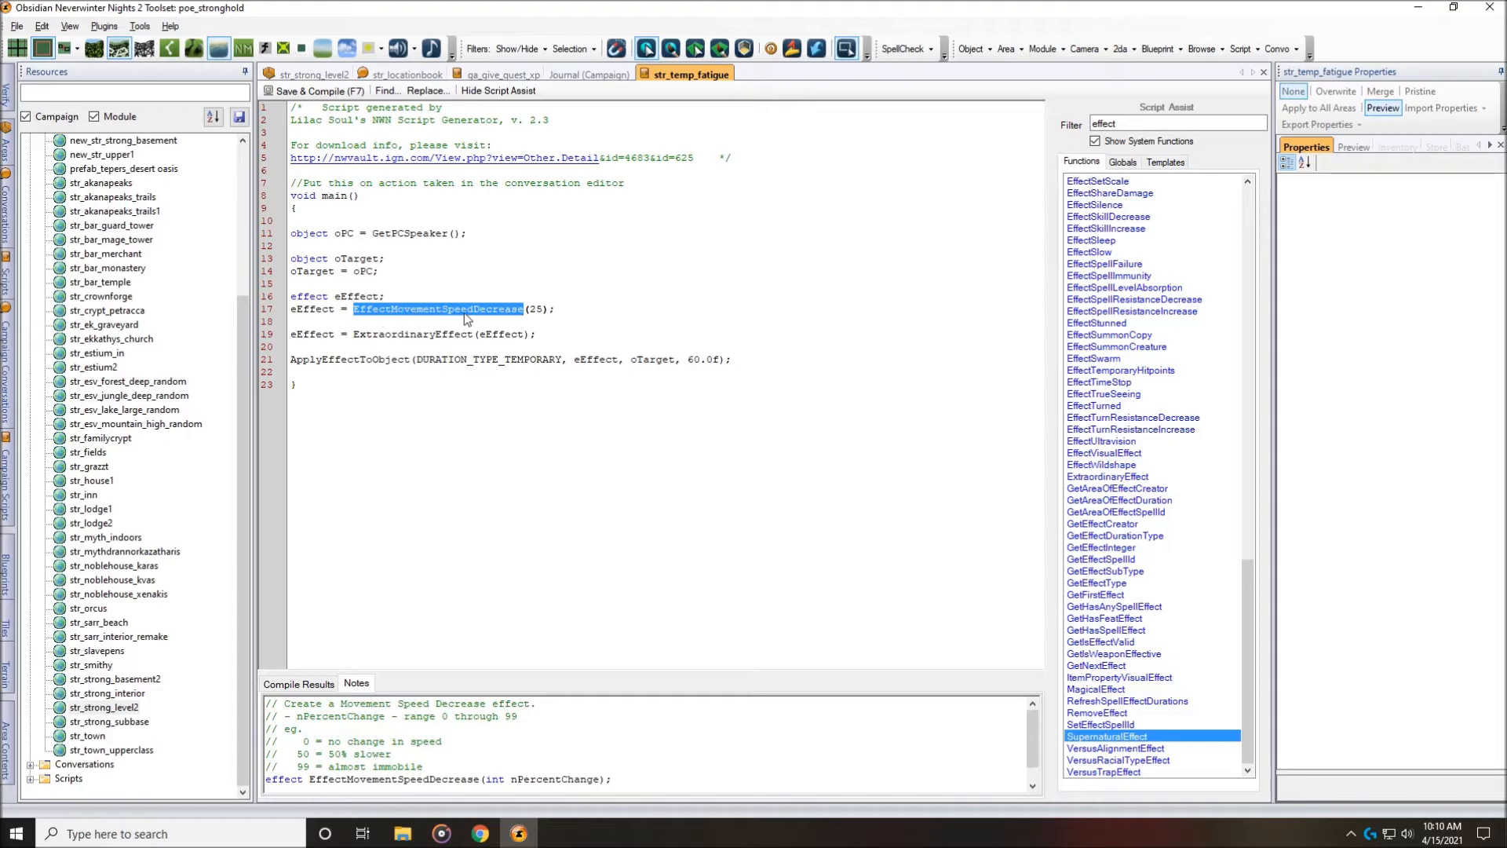
{"action": "double_click", "coordinate": [328, 311]}
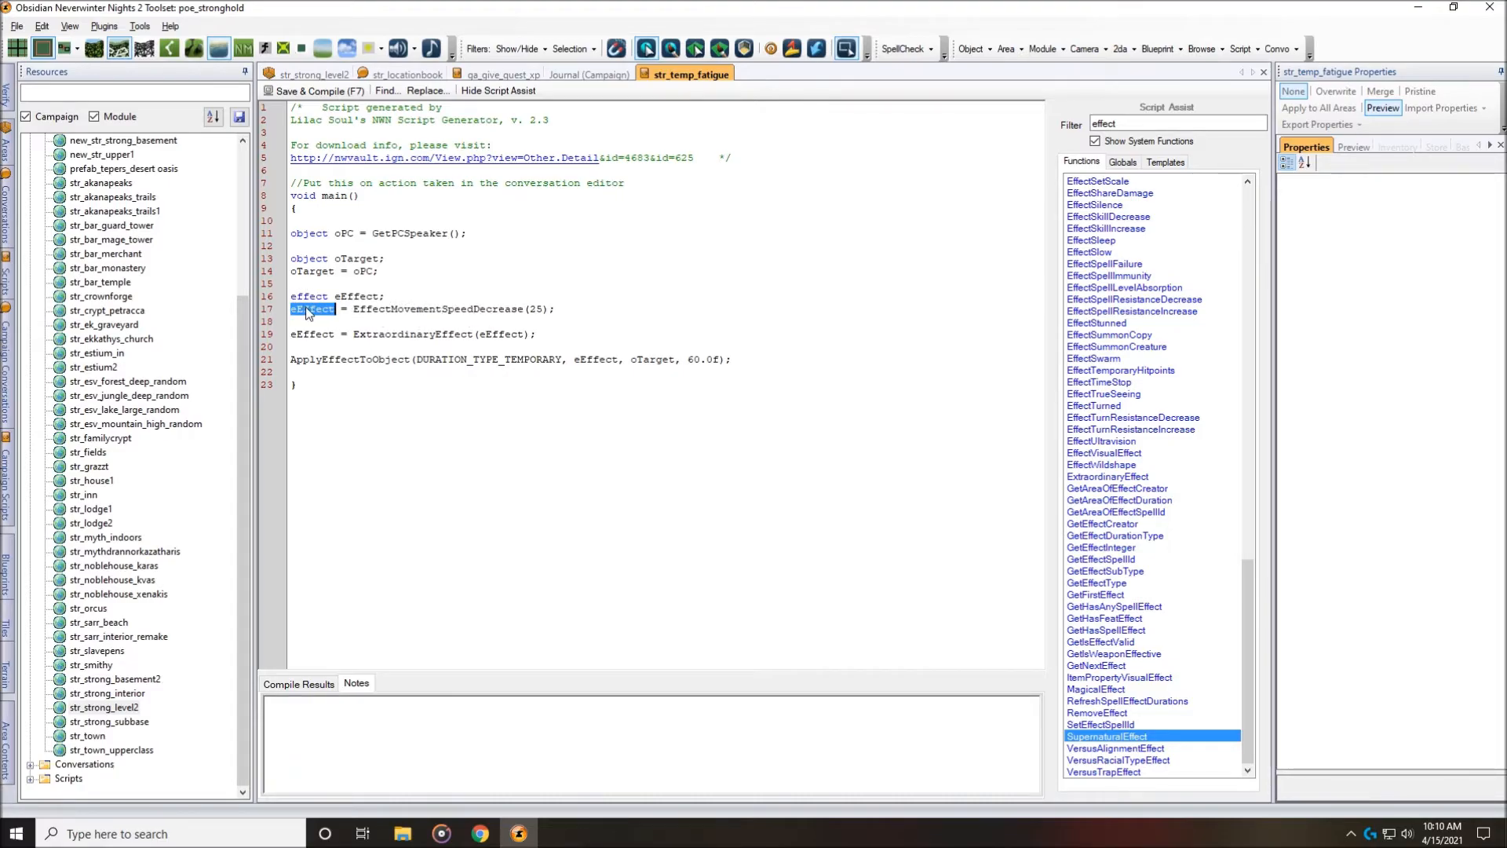
{"action": "double_click", "coordinate": [408, 336]}
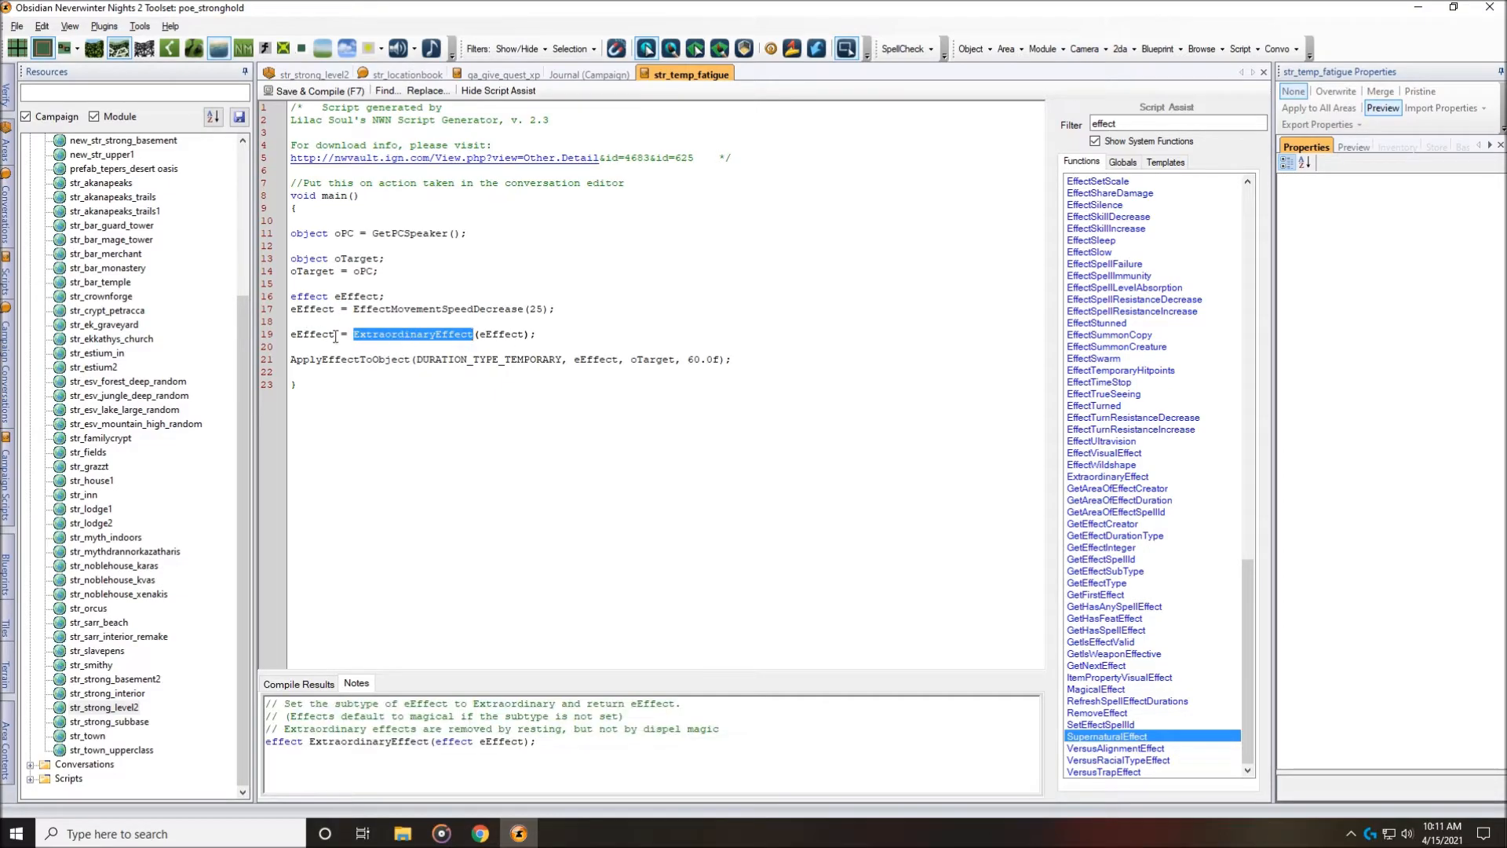
{"action": "double_click", "coordinate": [497, 335]}
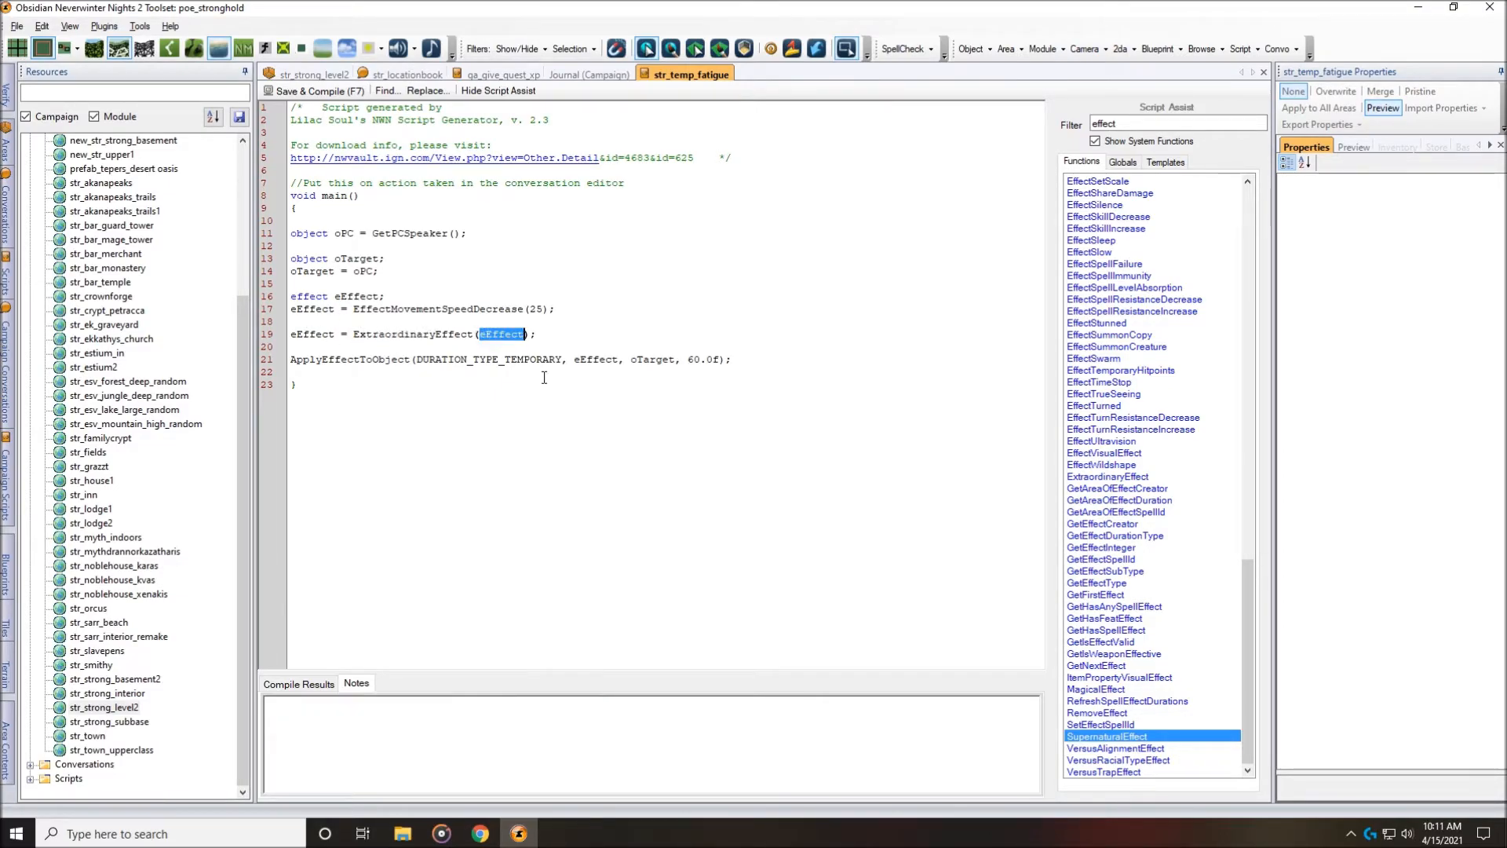
{"action": "left_click_drag", "start_coordinate": [354, 311], "coordinate": [524, 312]}
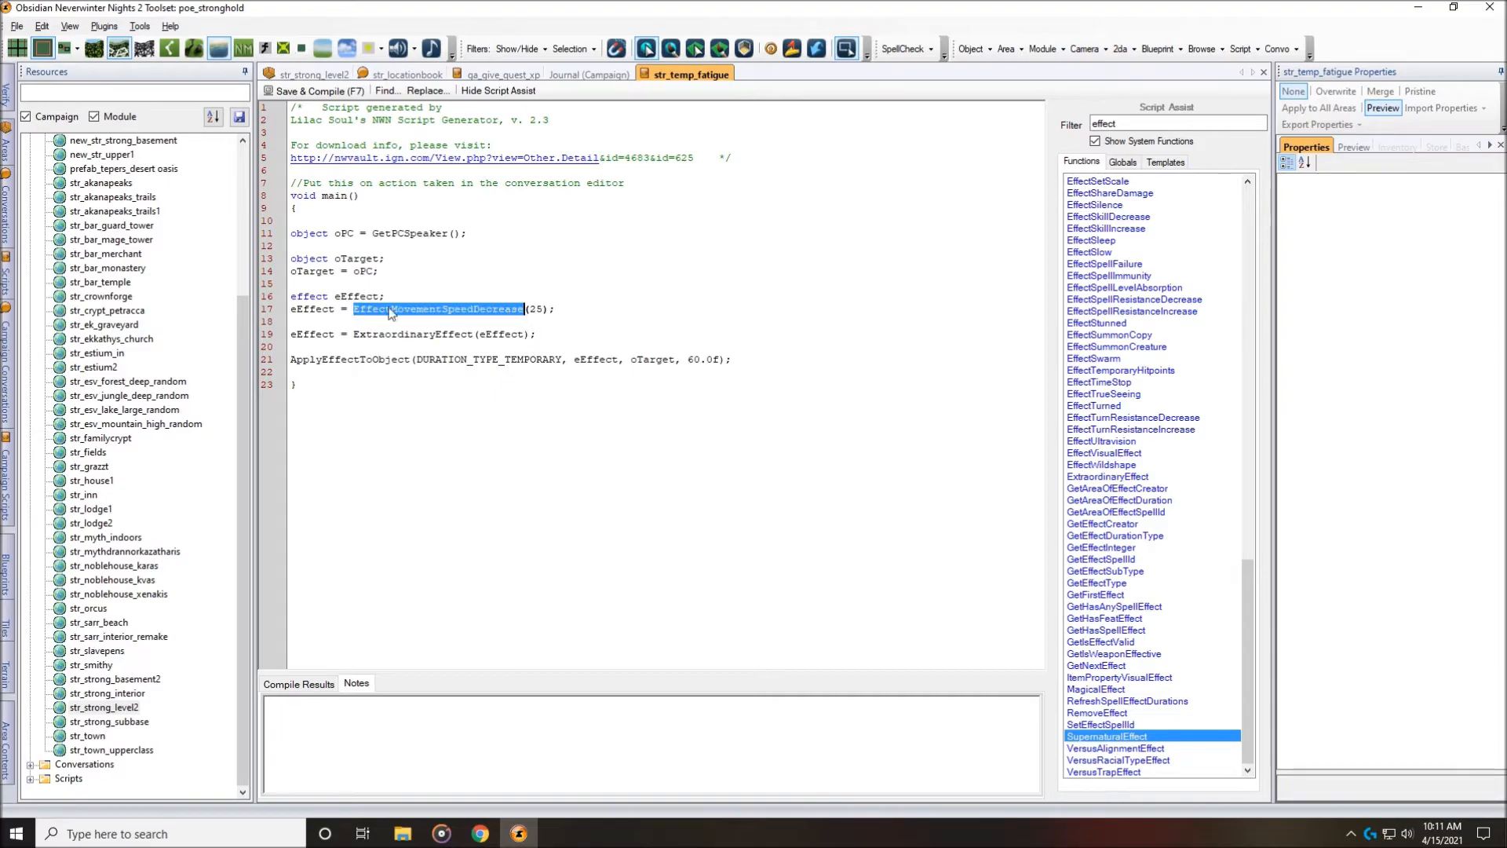
{"action": "double_click", "coordinate": [320, 310]}
{"action": "double_click", "coordinate": [503, 334]}
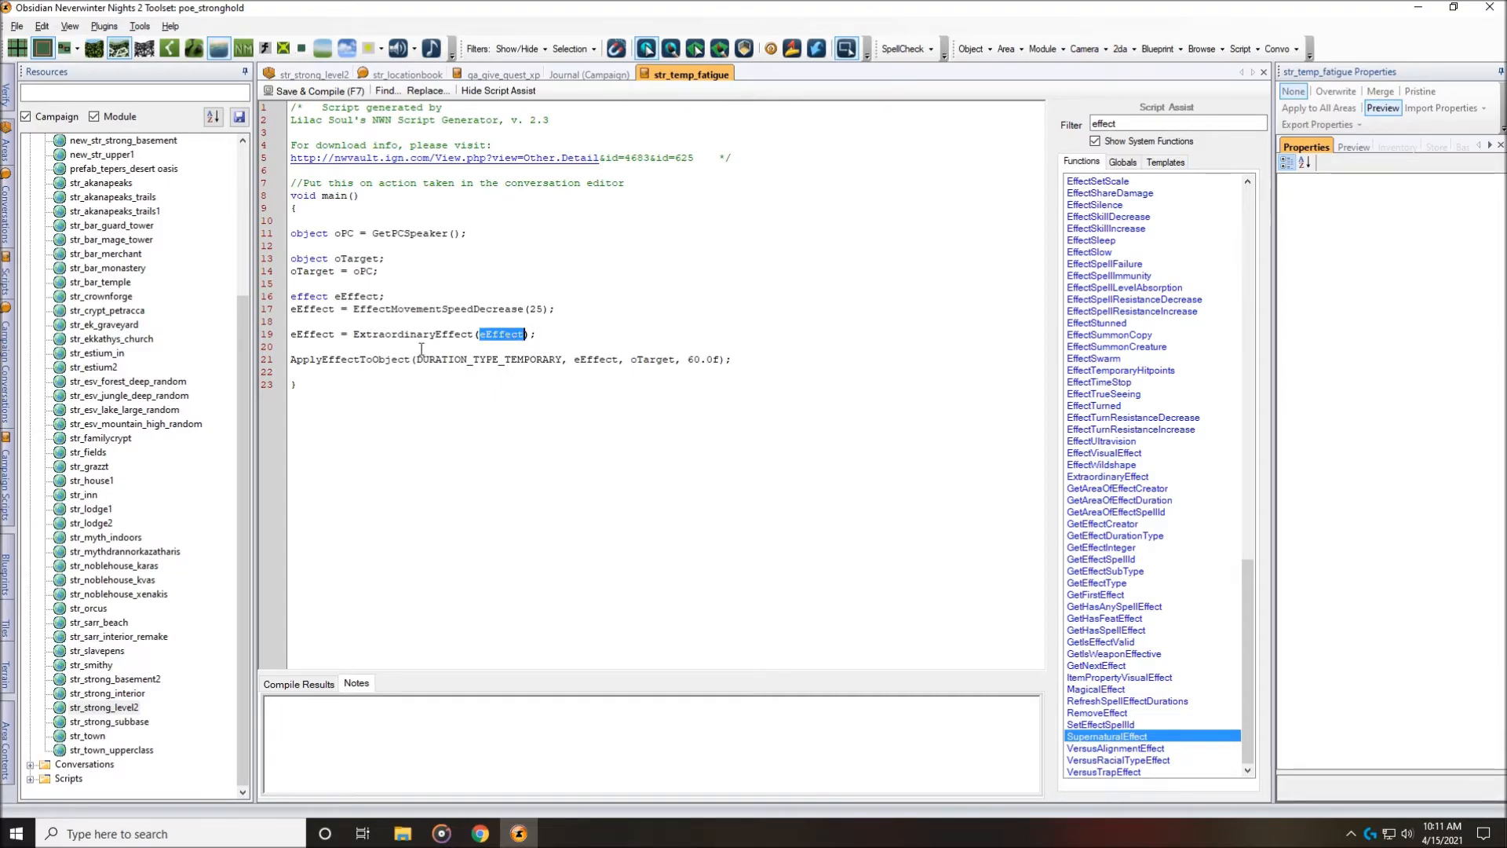
{"action": "double_click", "coordinate": [410, 336]}
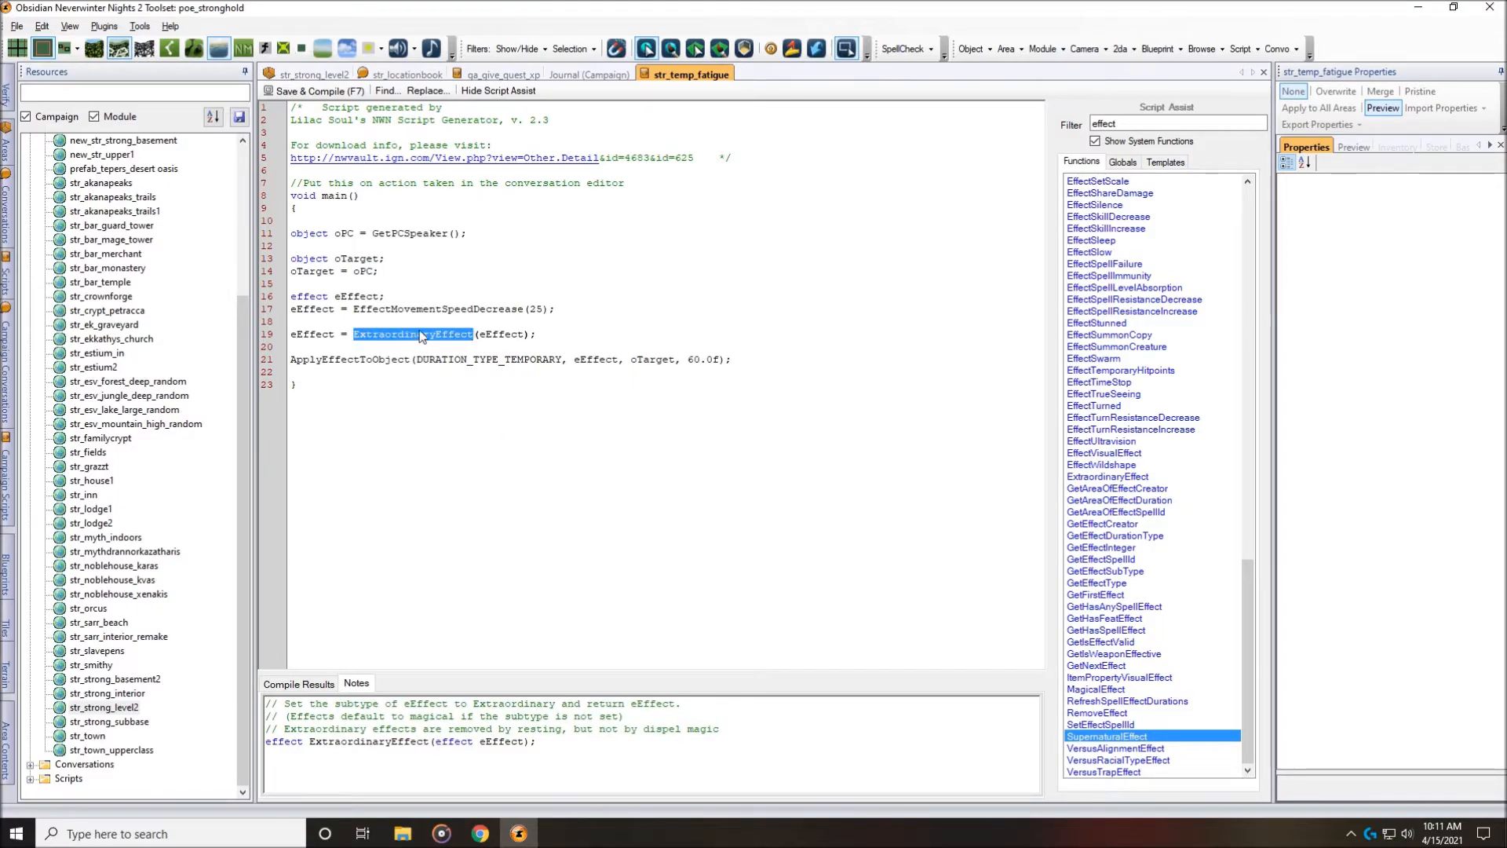
{"action": "left_click", "coordinate": [301, 336]}
{"action": "double_click", "coordinate": [302, 335]}
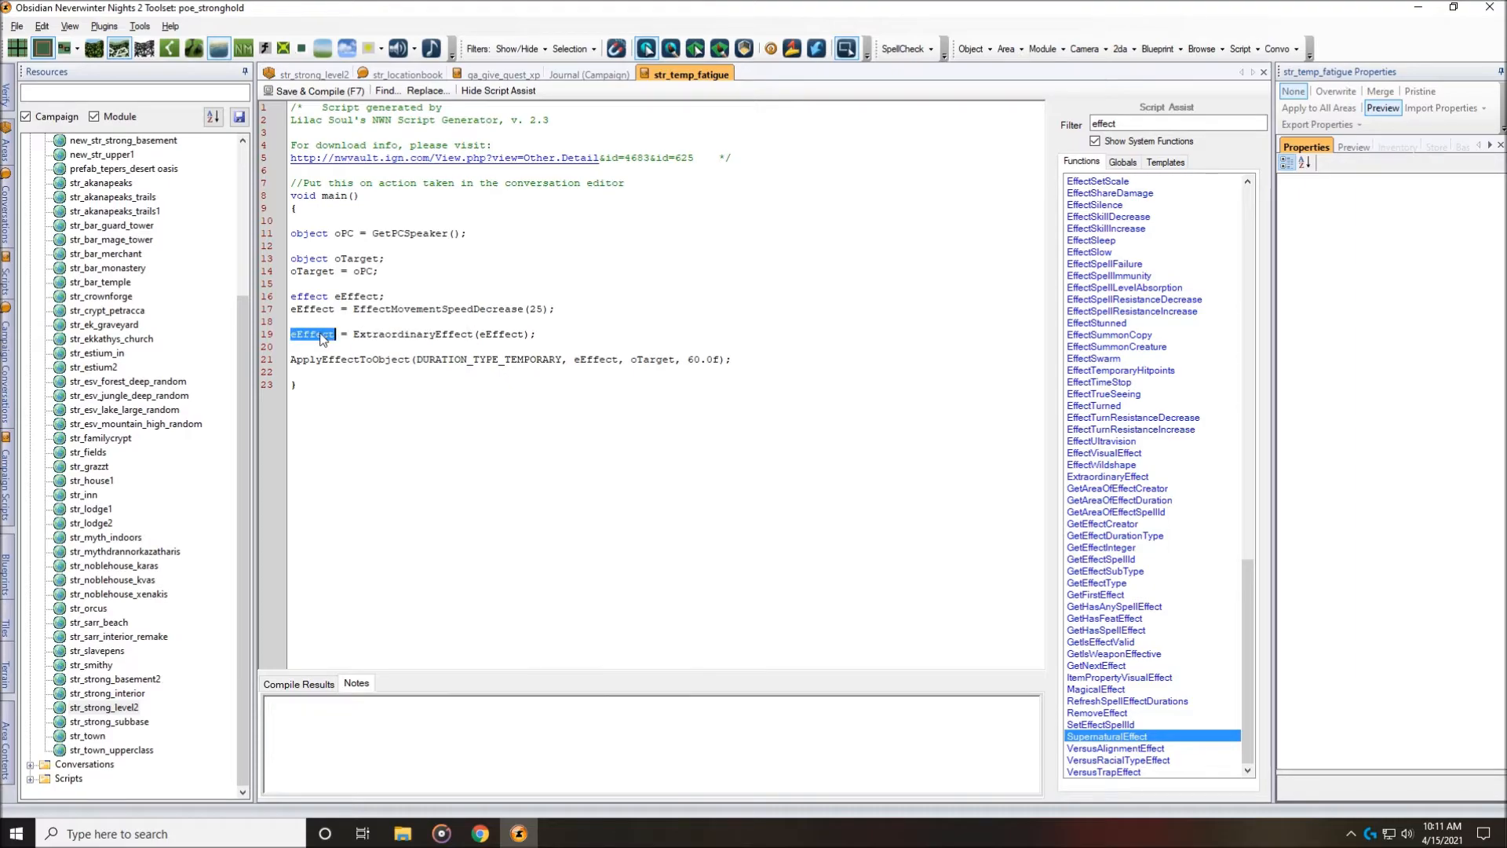
Examine the ApplyEffectToObject call's duration type, effect, target and duration arguments along with GetPCSpeaker, and close the str_temp_fatigue script.
{"action": "double_click", "coordinate": [366, 360]}
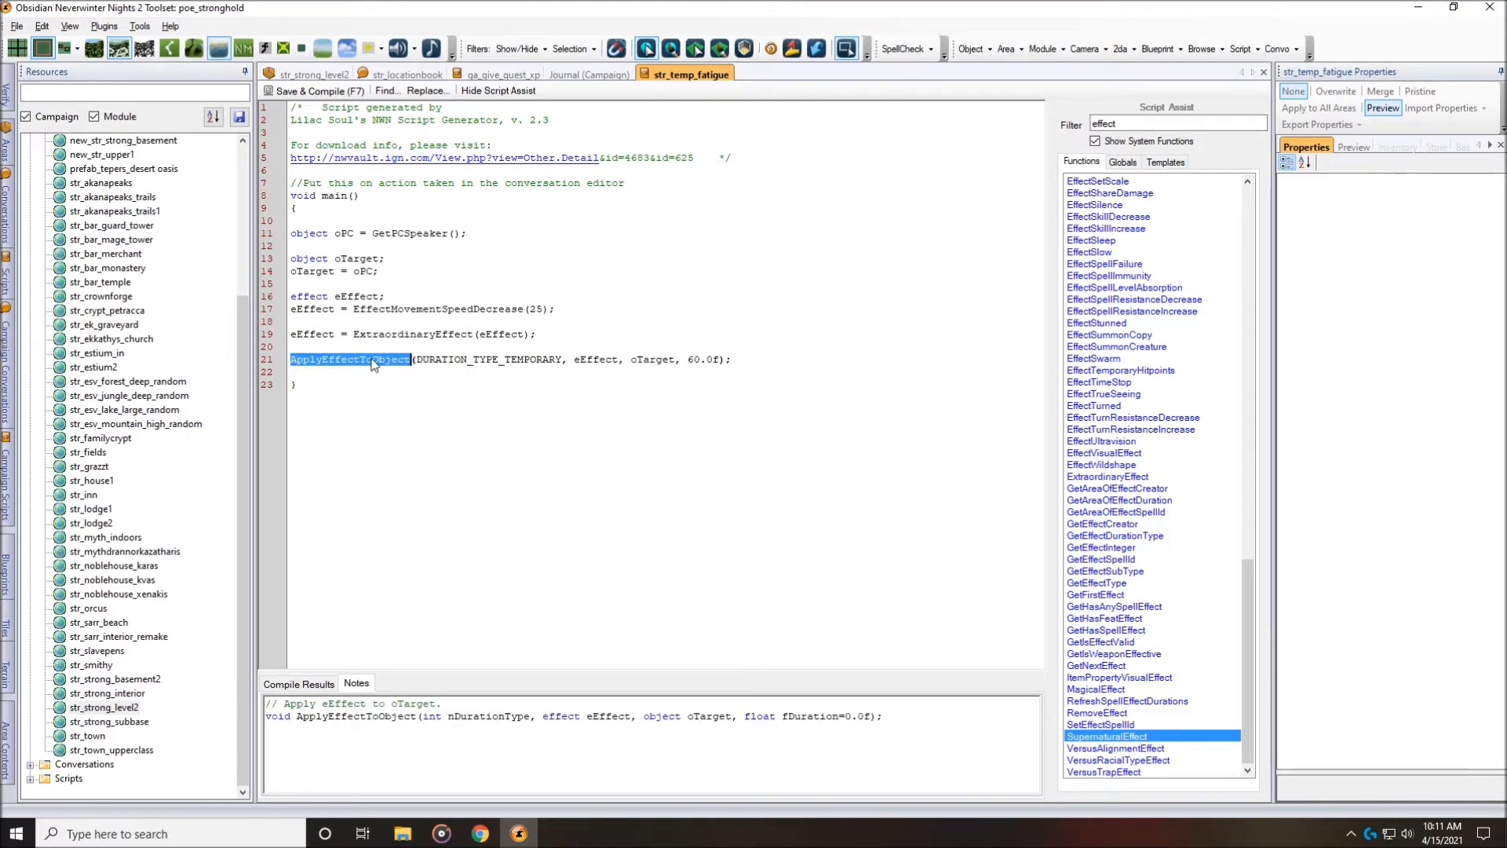
{"action": "double_click", "coordinate": [518, 362]}
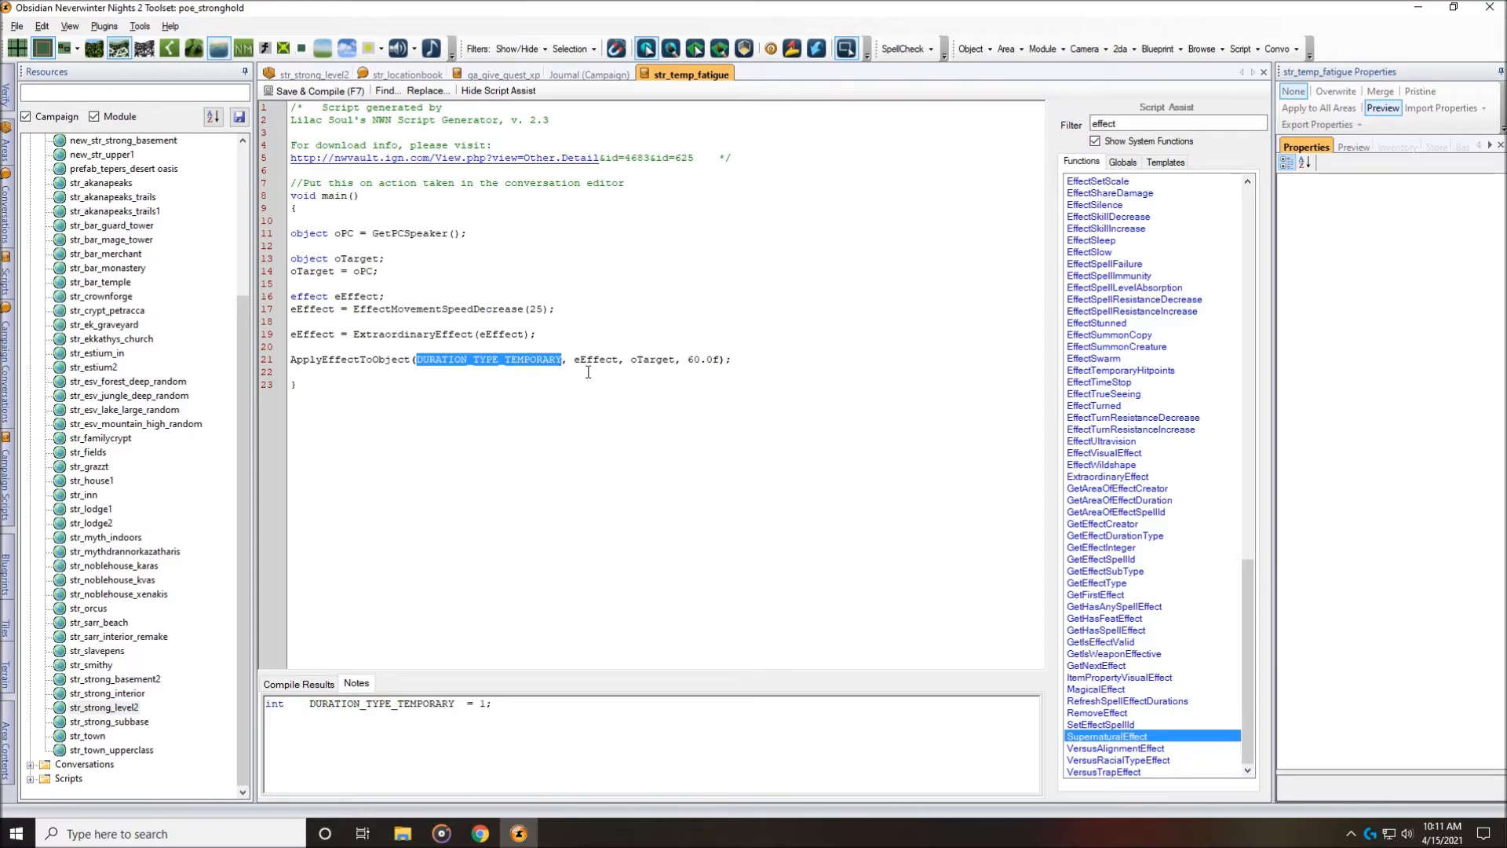
{"action": "double_click", "coordinate": [615, 361]}
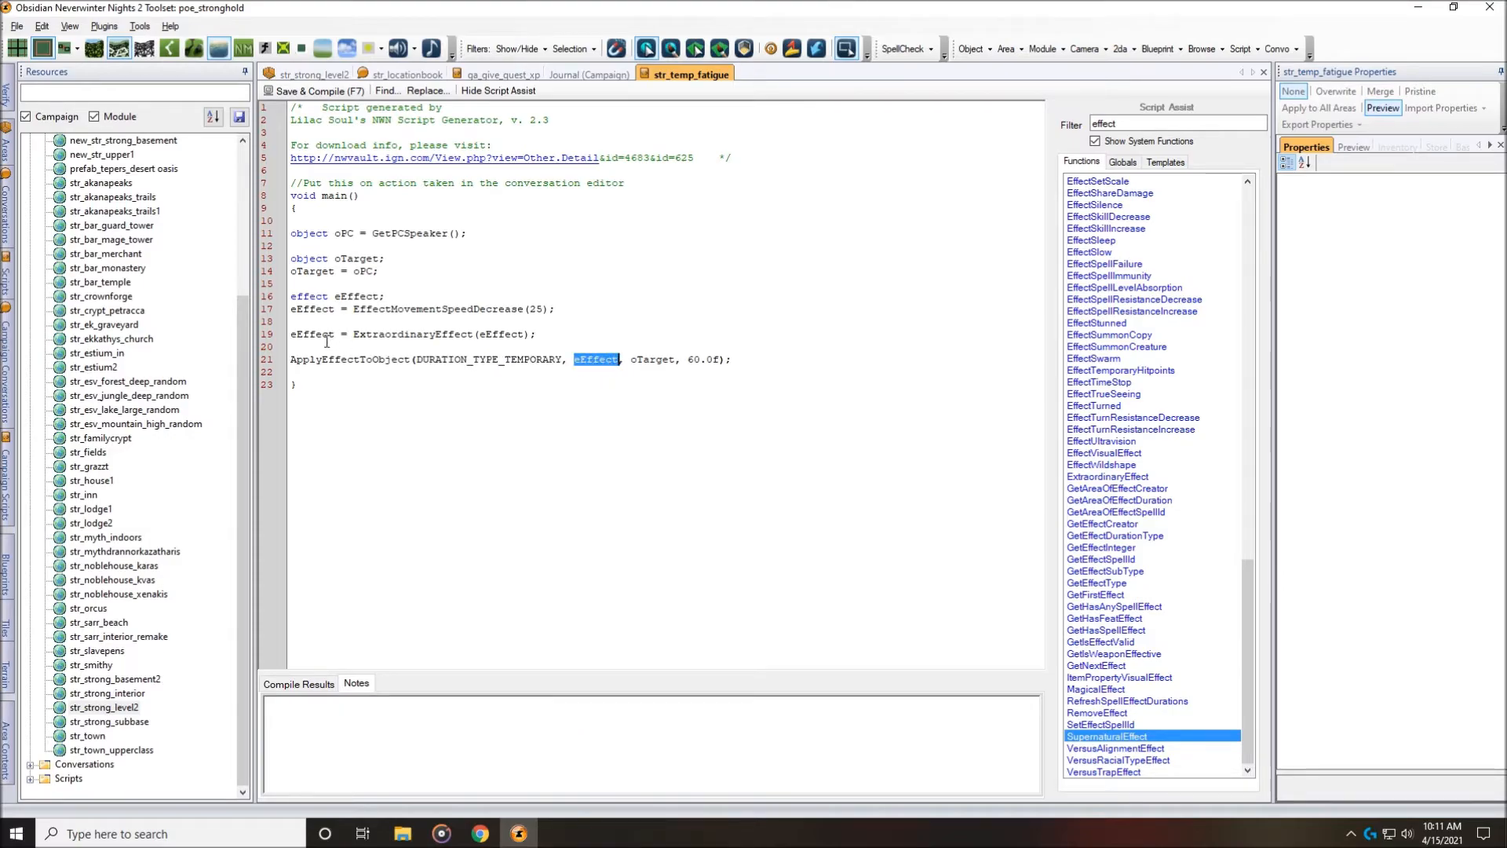
{"action": "double_click", "coordinate": [653, 361]}
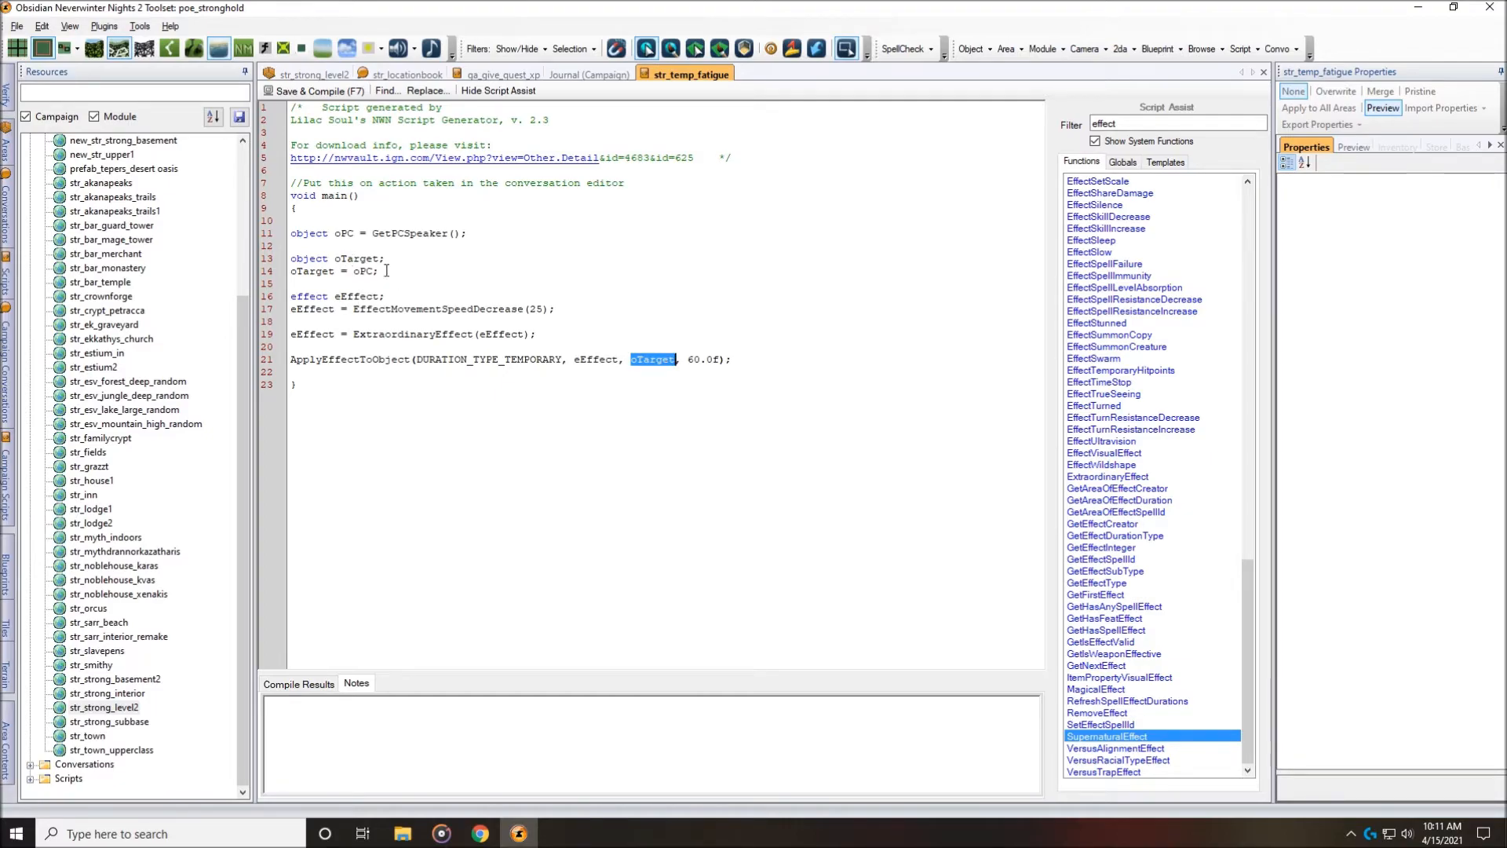
{"action": "left_click", "coordinate": [429, 233]}
{"action": "double_click", "coordinate": [418, 234]}
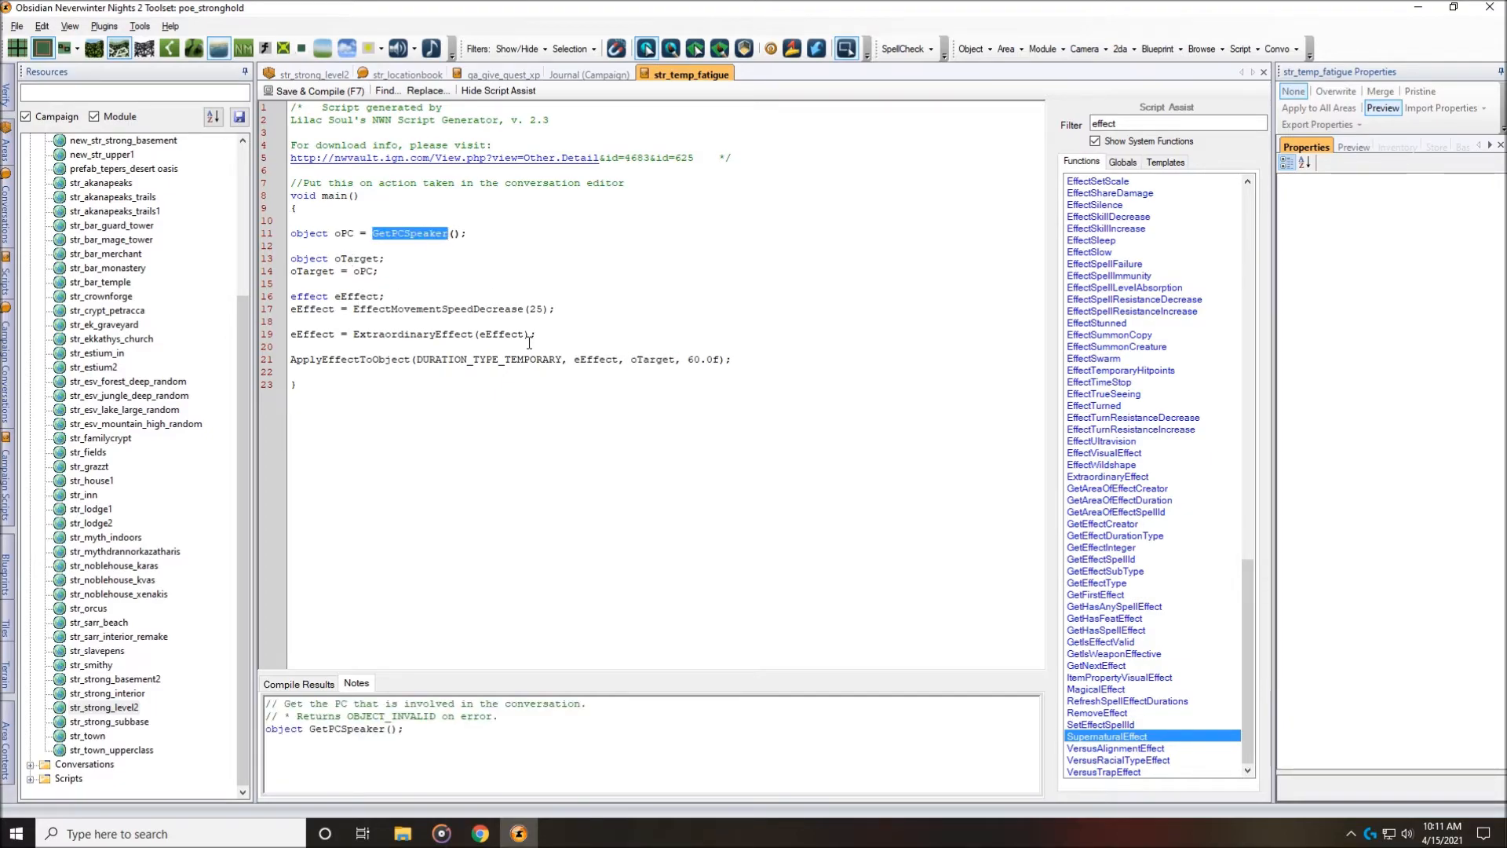
{"action": "double_click", "coordinate": [695, 361]}
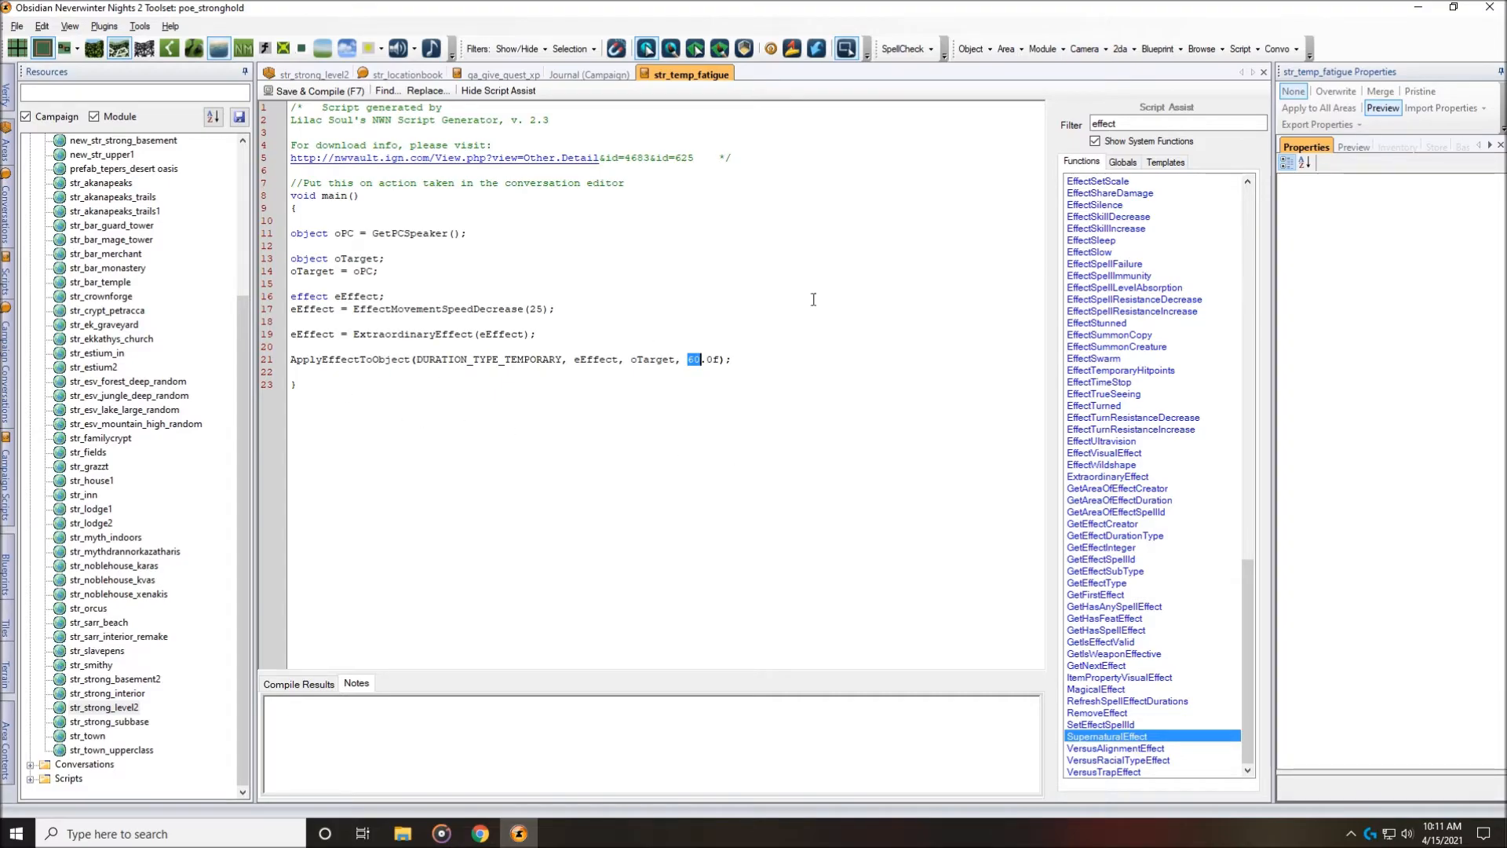
{"action": "right_click", "coordinate": [673, 80]}
{"action": "left_click", "coordinate": [711, 84]}
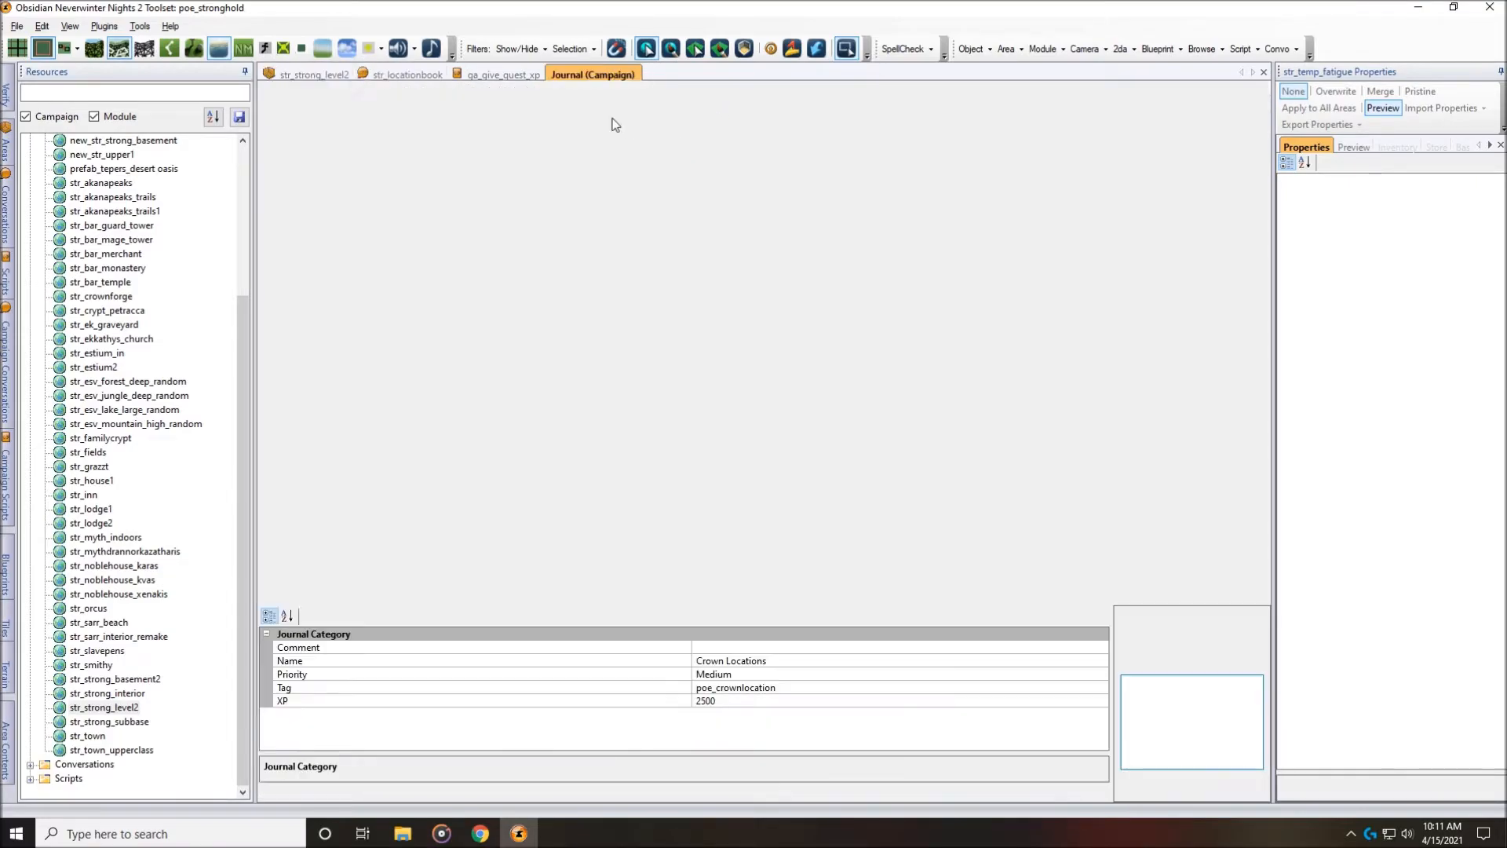
Close the campaign journal and the qa_give_quest_xp script to return to the str_locationbook conversation.
{"action": "right_click", "coordinate": [600, 76]}
{"action": "left_click", "coordinate": [632, 81]}
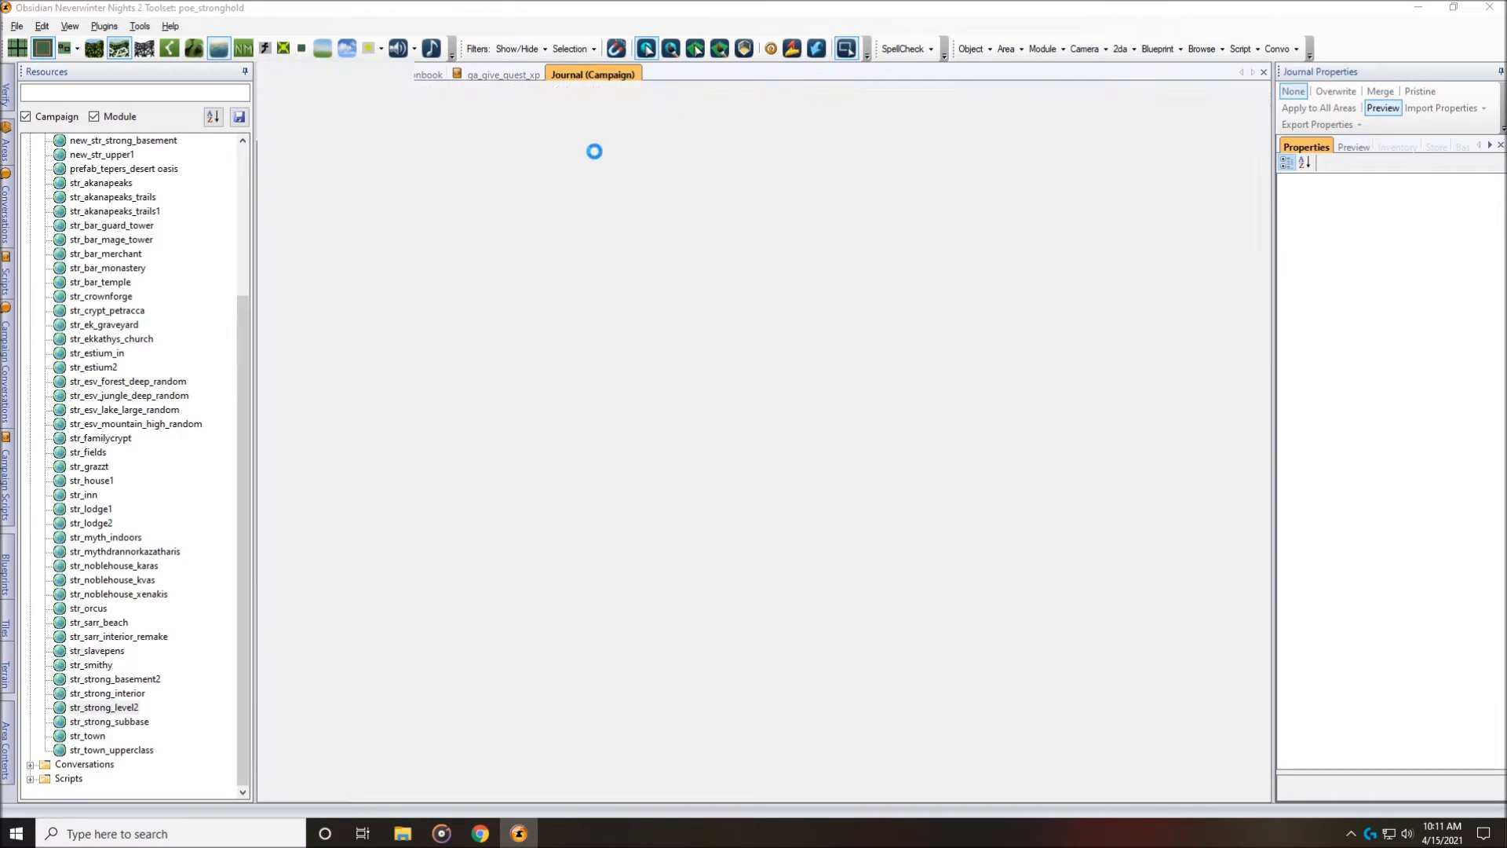
{"action": "right_click", "coordinate": [502, 79]}
{"action": "left_click", "coordinate": [534, 90]}
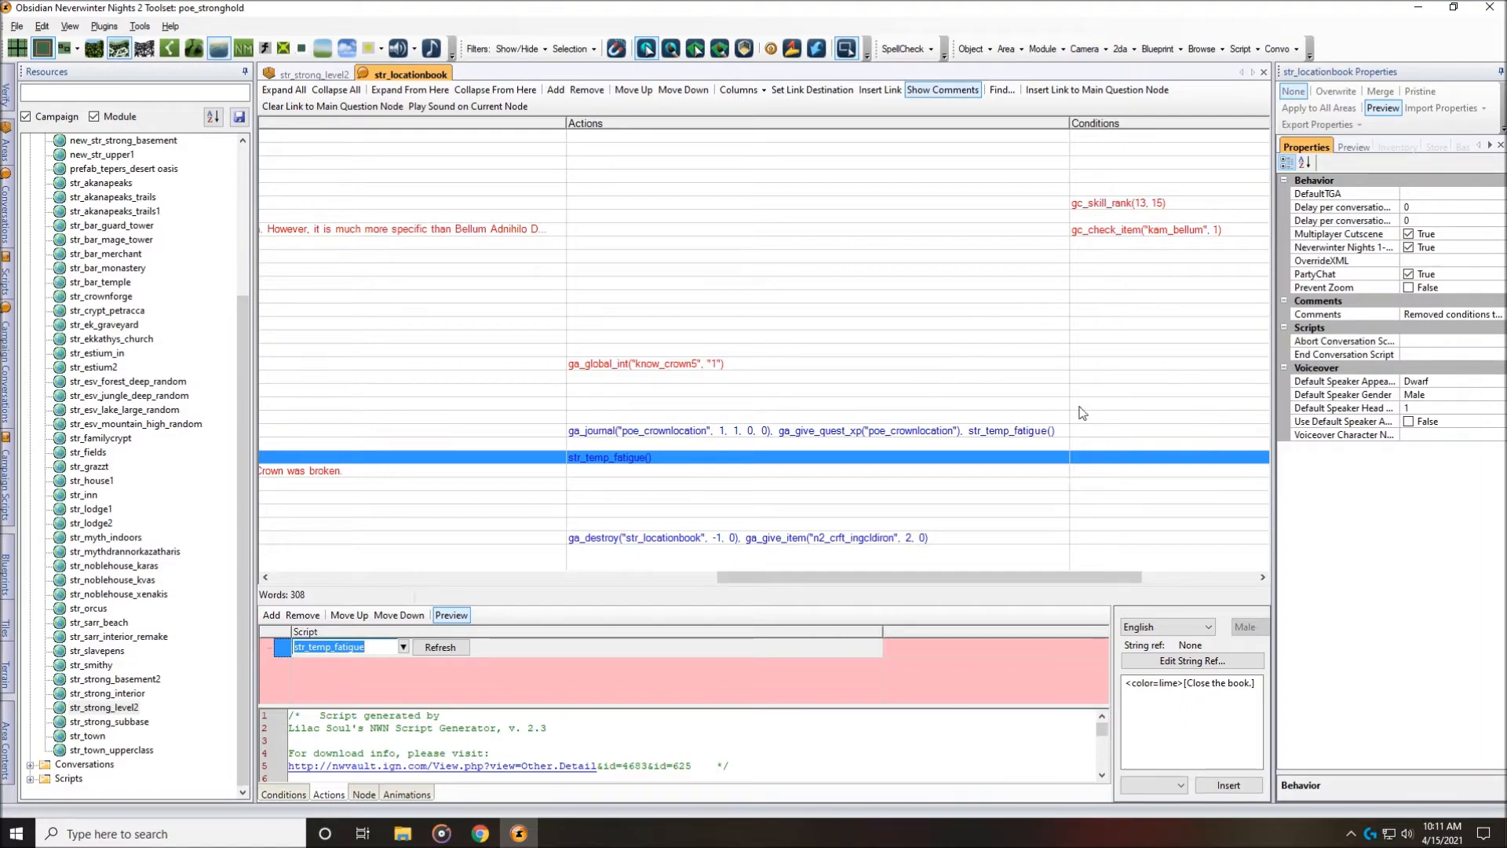
Add "Fixed an XP exploit." at the start of the str_locationbook conversation's comments.
{"action": "left_click", "coordinate": [1406, 315]}
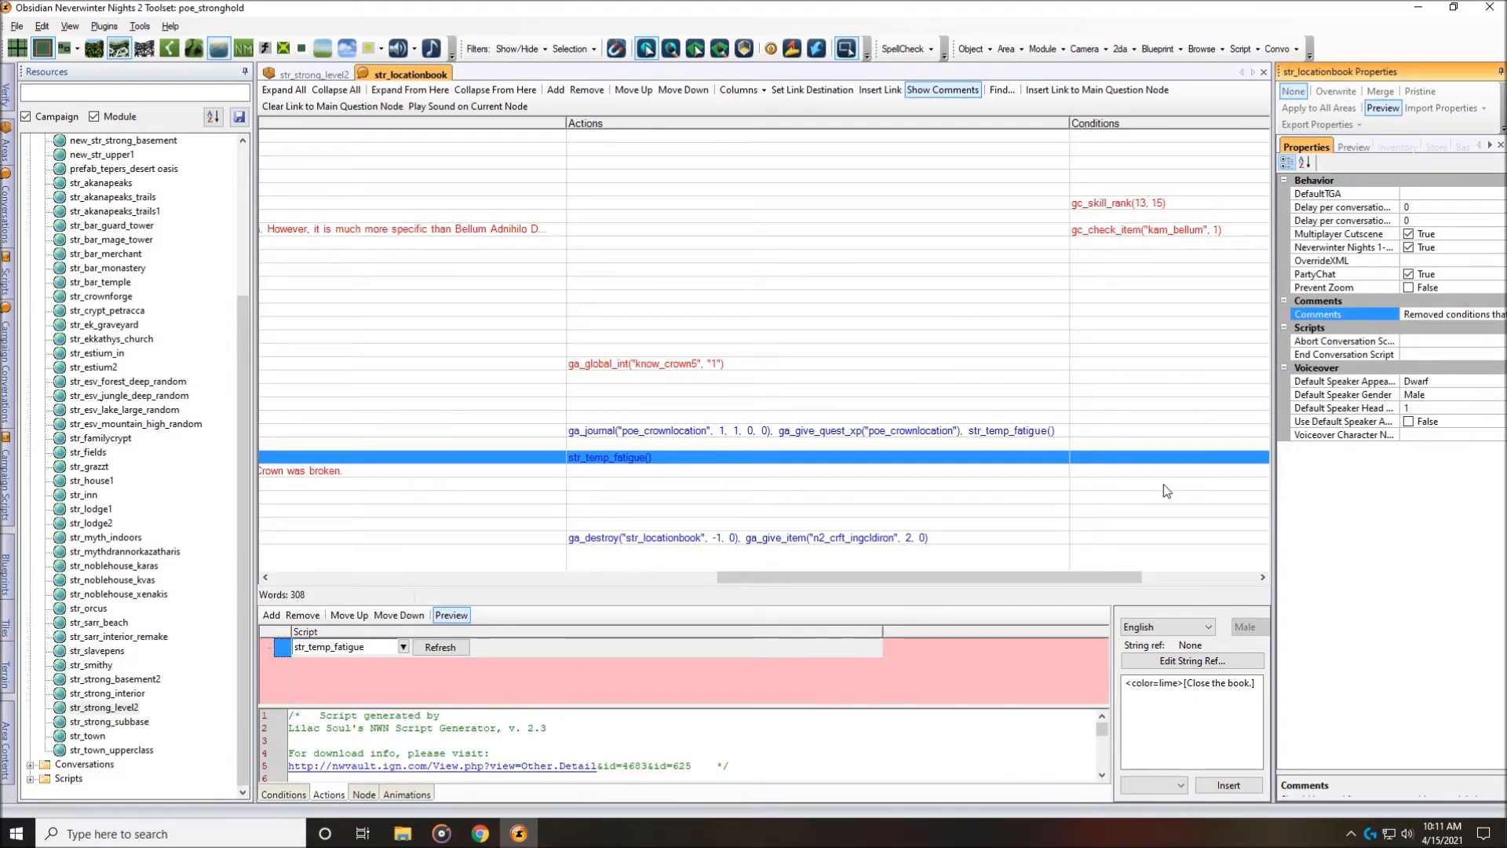
{"action": "type", "text": "Fixe"}
{"action": "type", "text": "d an "}
{"action": "type", "text": "XP explo"}
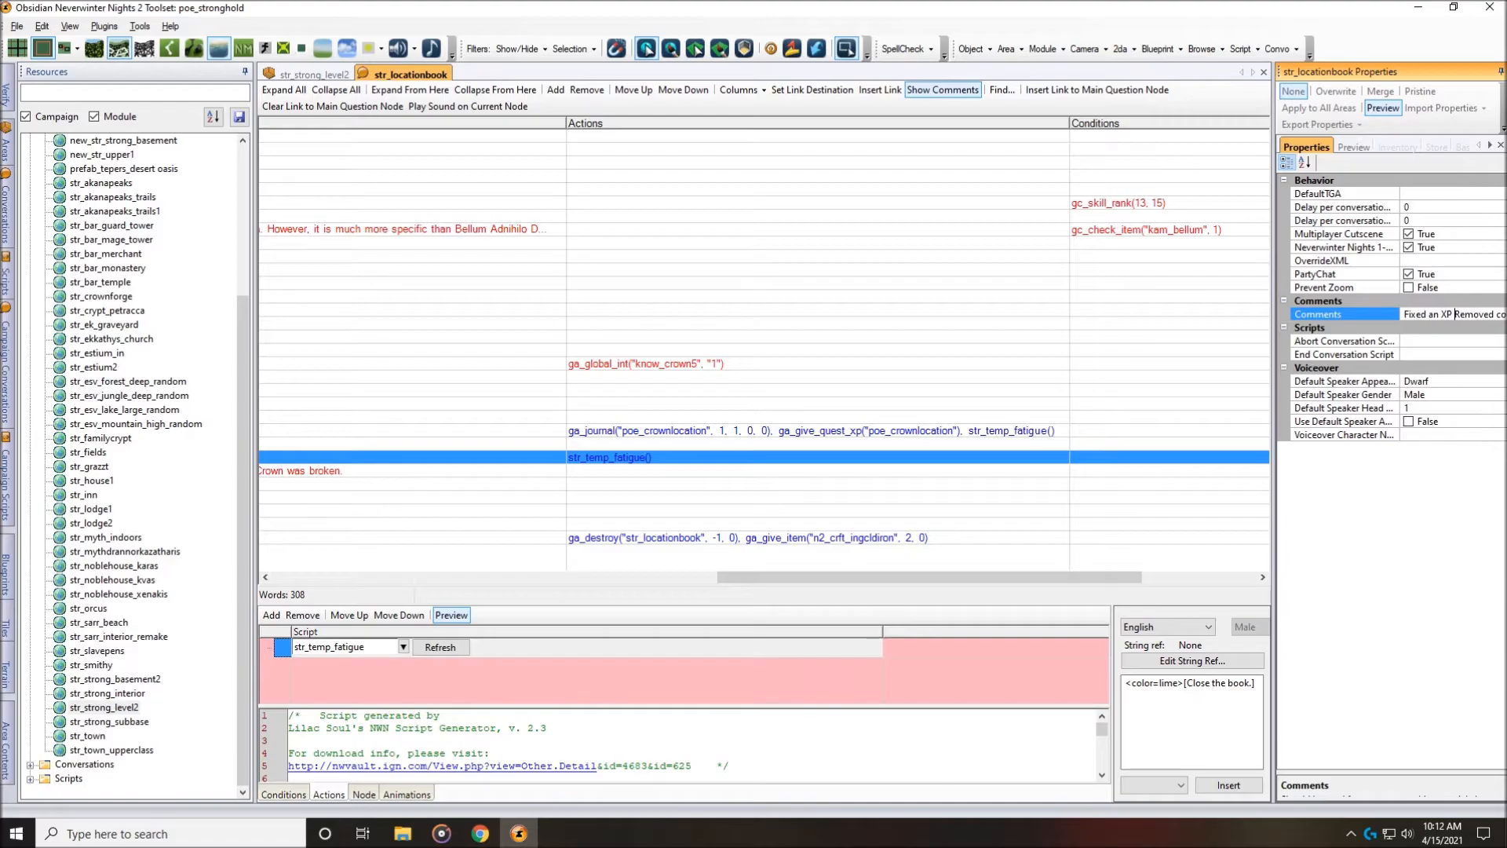
{"action": "type", "text": "it."}
Review the conversation's item and skill conditions, the book-destroying, know_crown5 and journal/XP actions, and the full dialogue tree.
{"action": "left_click", "coordinate": [1160, 233]}
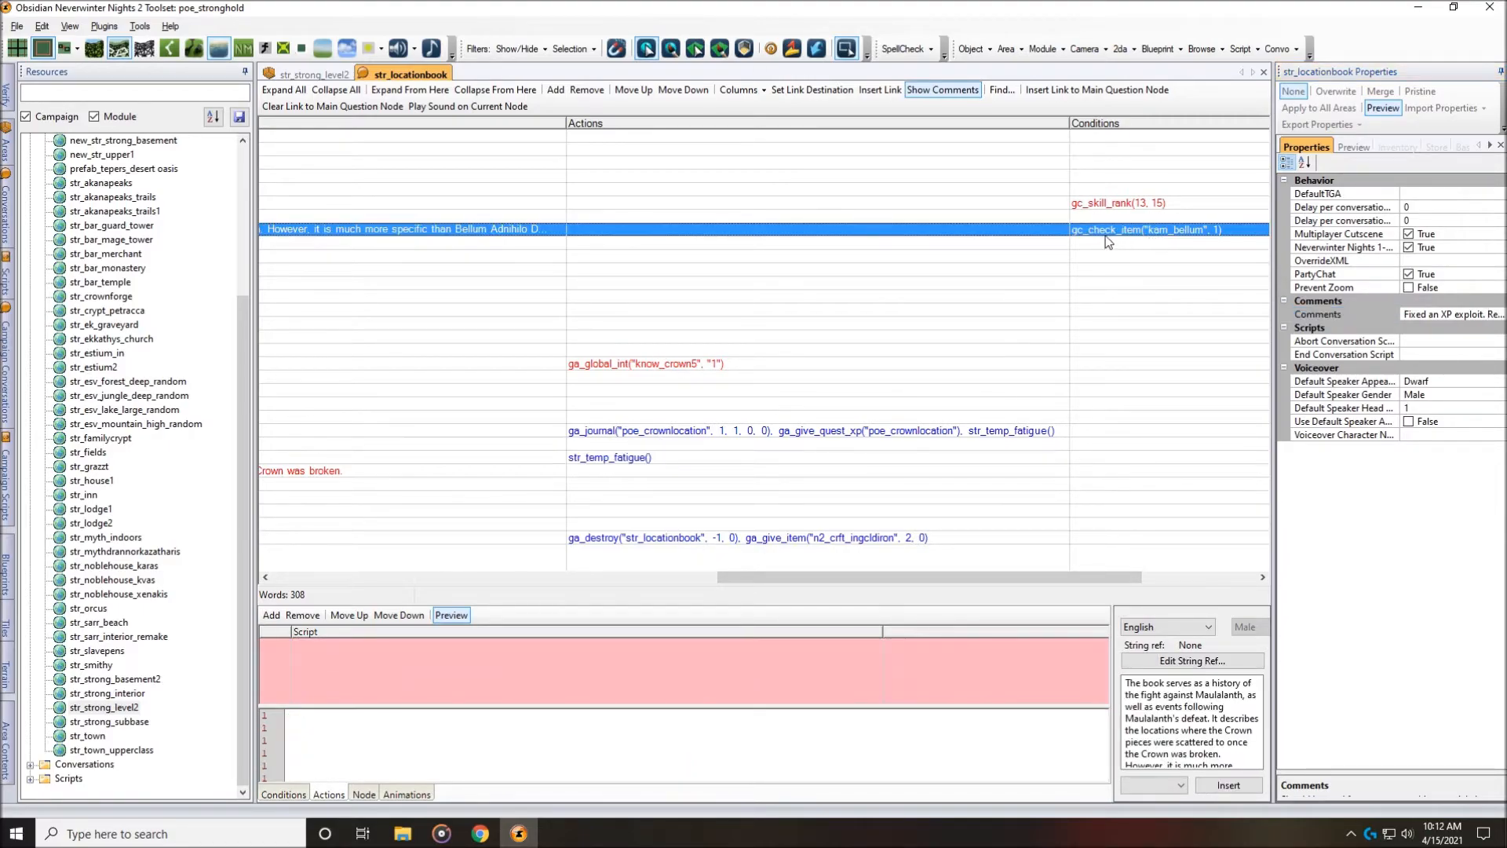
{"action": "left_click", "coordinate": [1112, 205]}
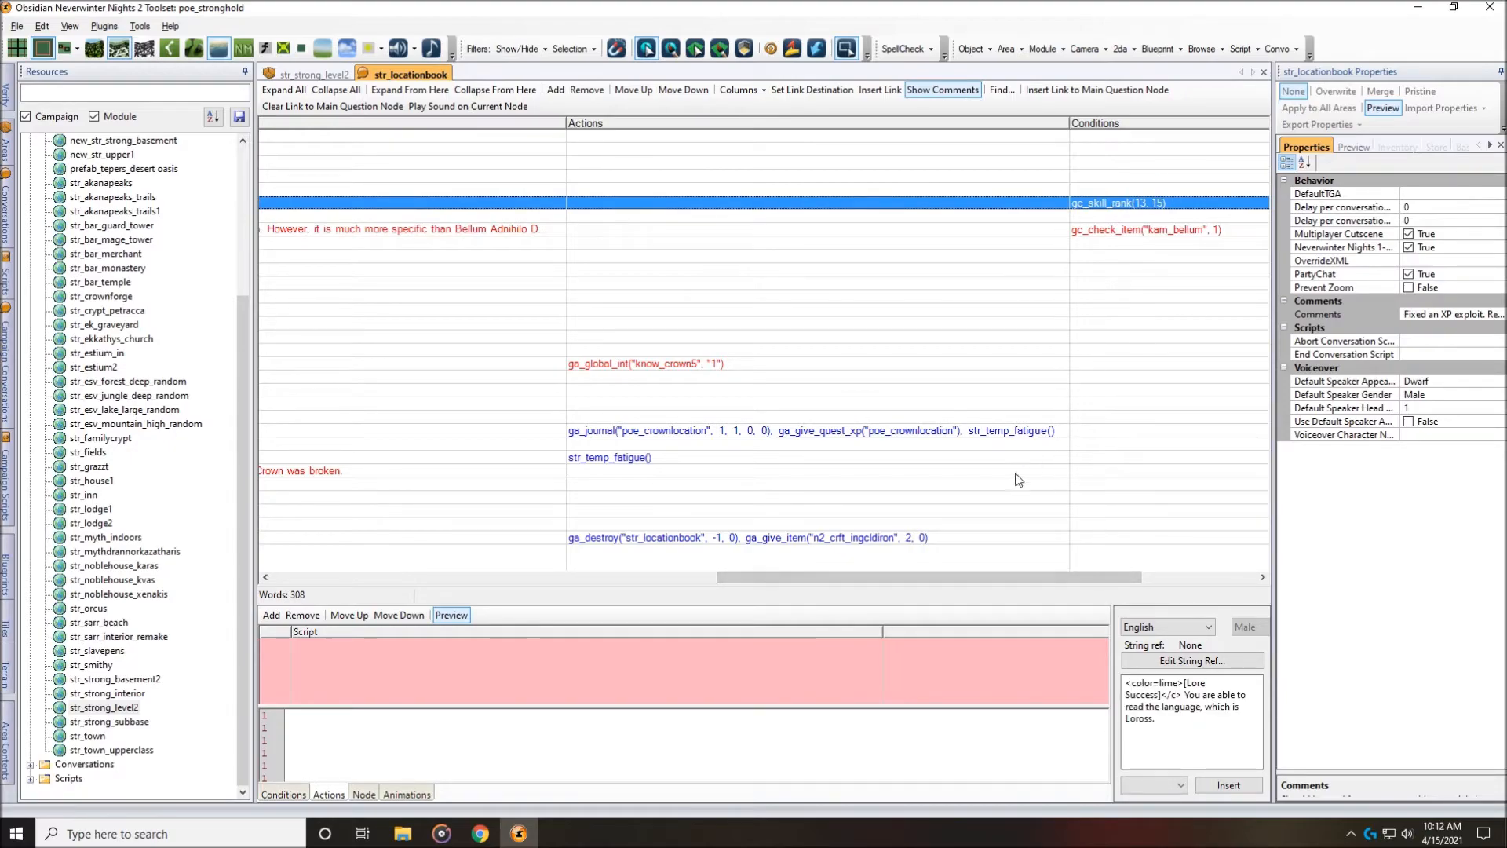
{"action": "left_click", "coordinate": [636, 537]}
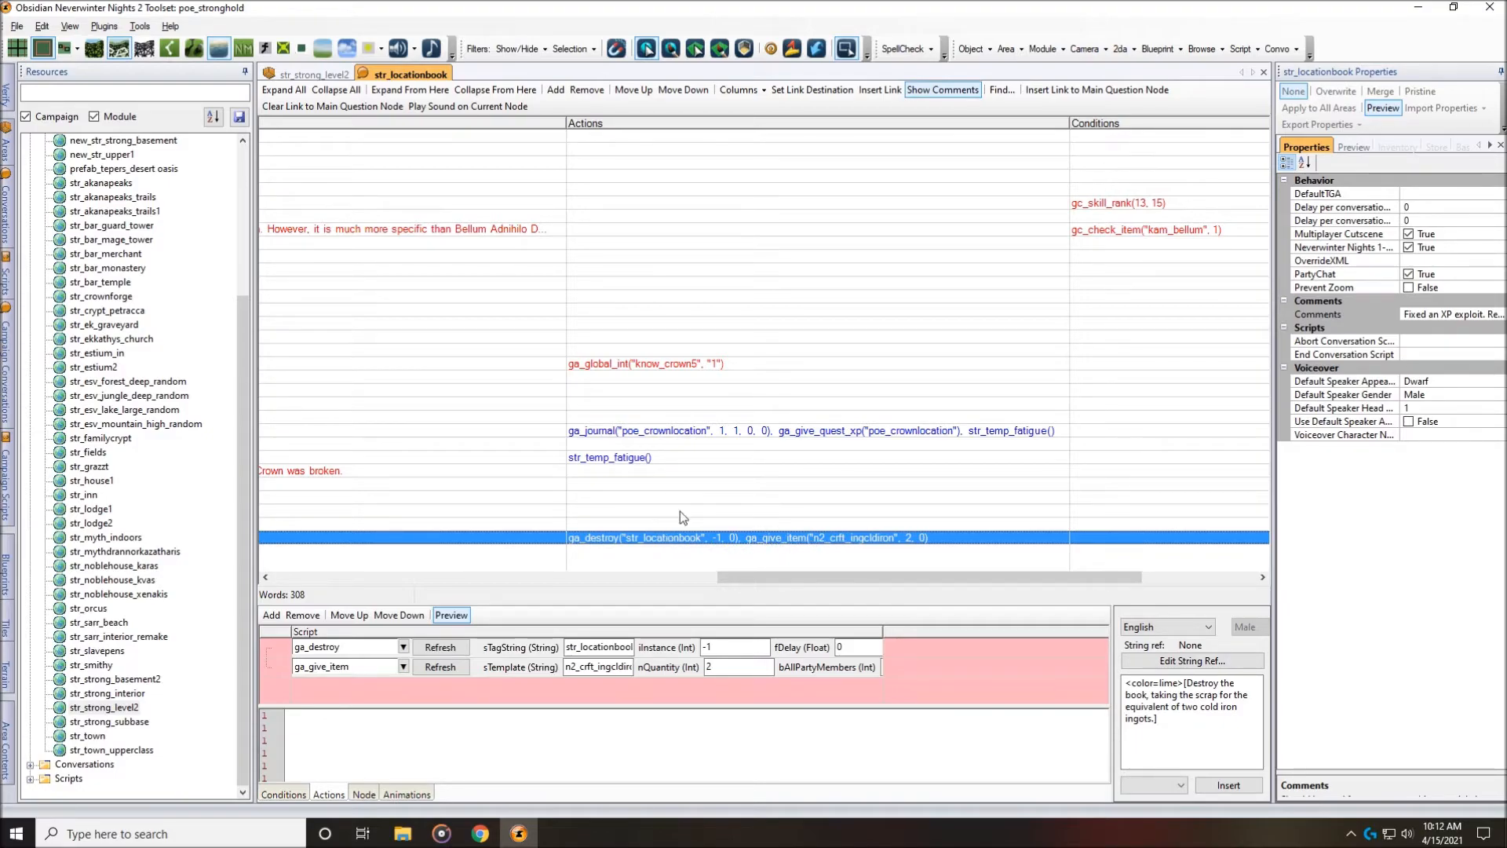
{"action": "left_click", "coordinate": [609, 367]}
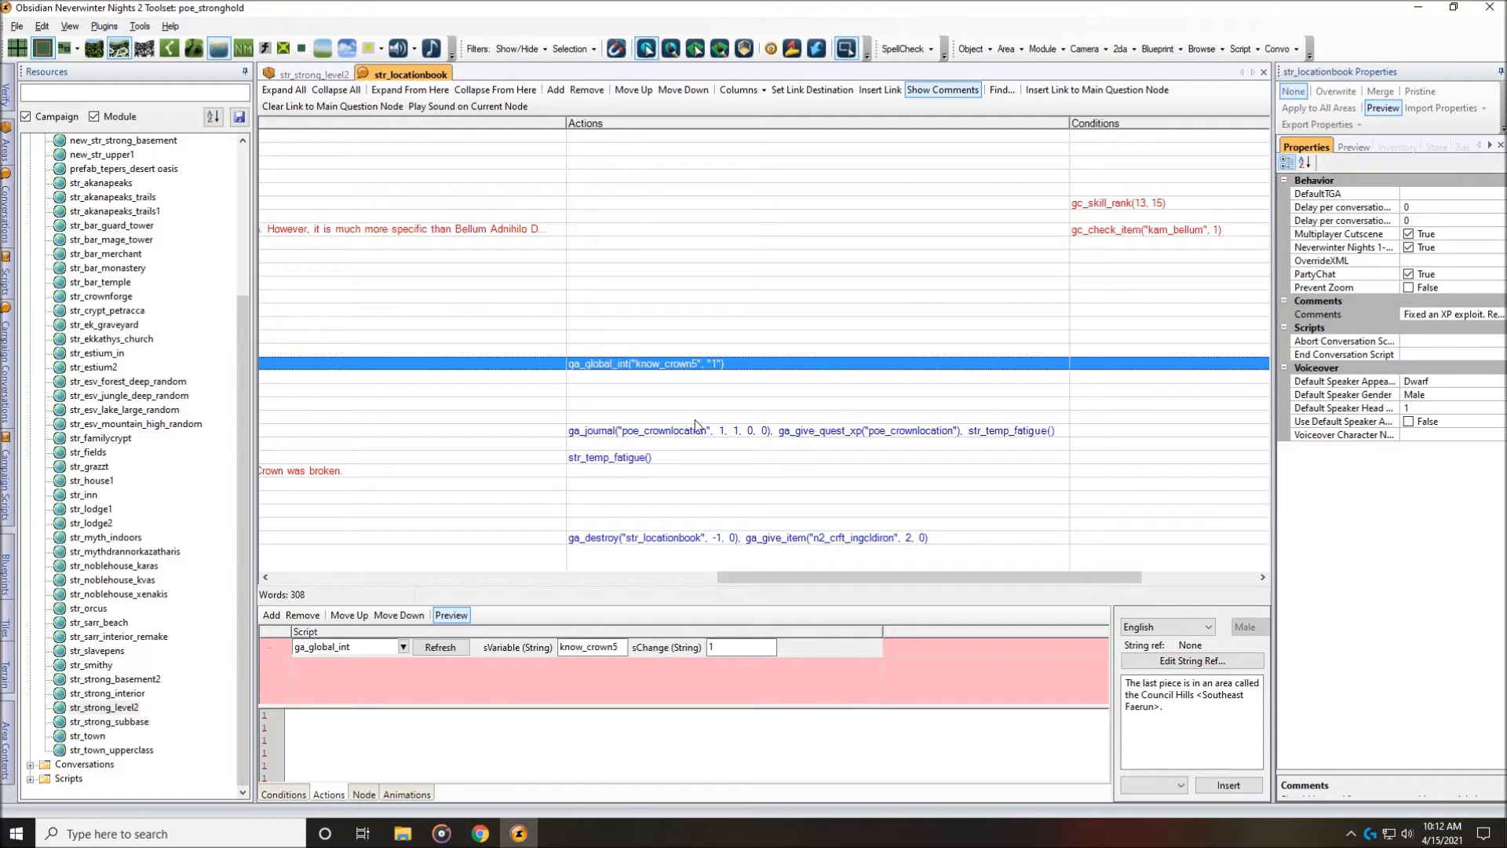
{"action": "left_click", "coordinate": [630, 433]}
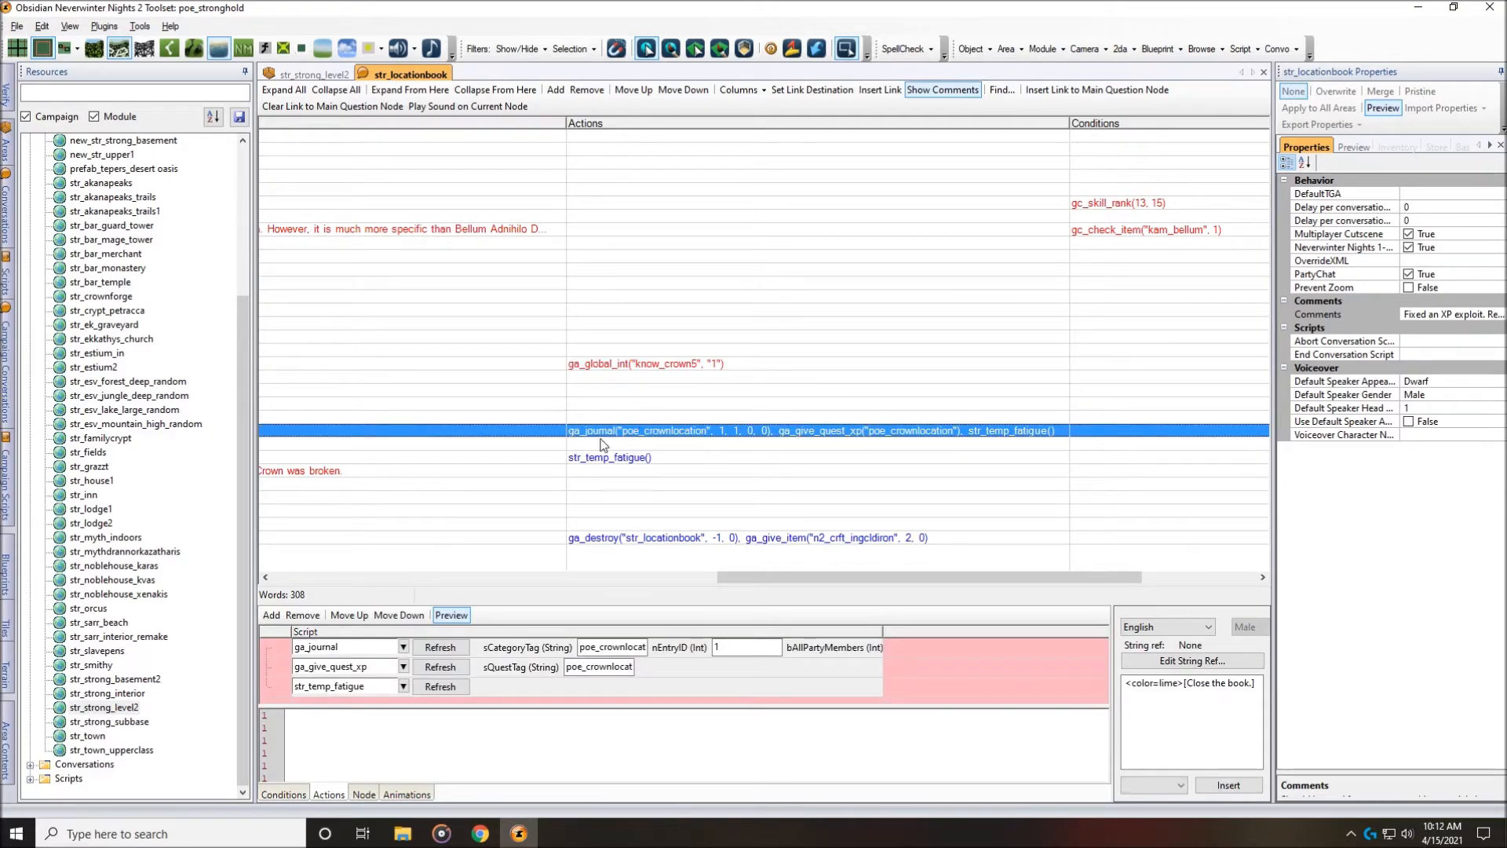
{"action": "left_click_drag", "start_coordinate": [972, 583], "coordinate": [423, 552]}
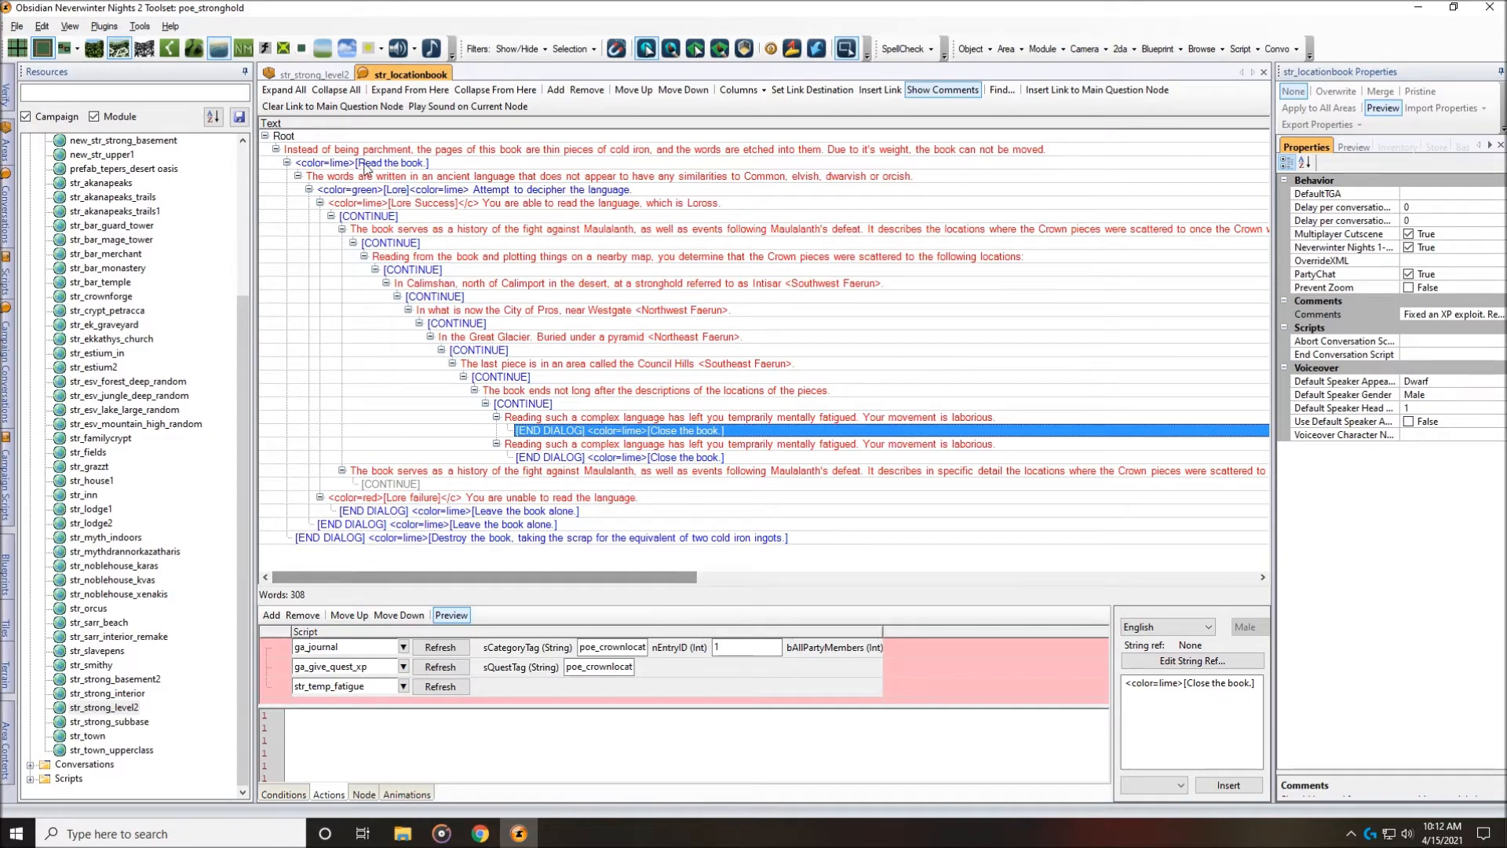
Close the str_locationbook conversation, saving its changes.
{"action": "right_click", "coordinate": [409, 73]}
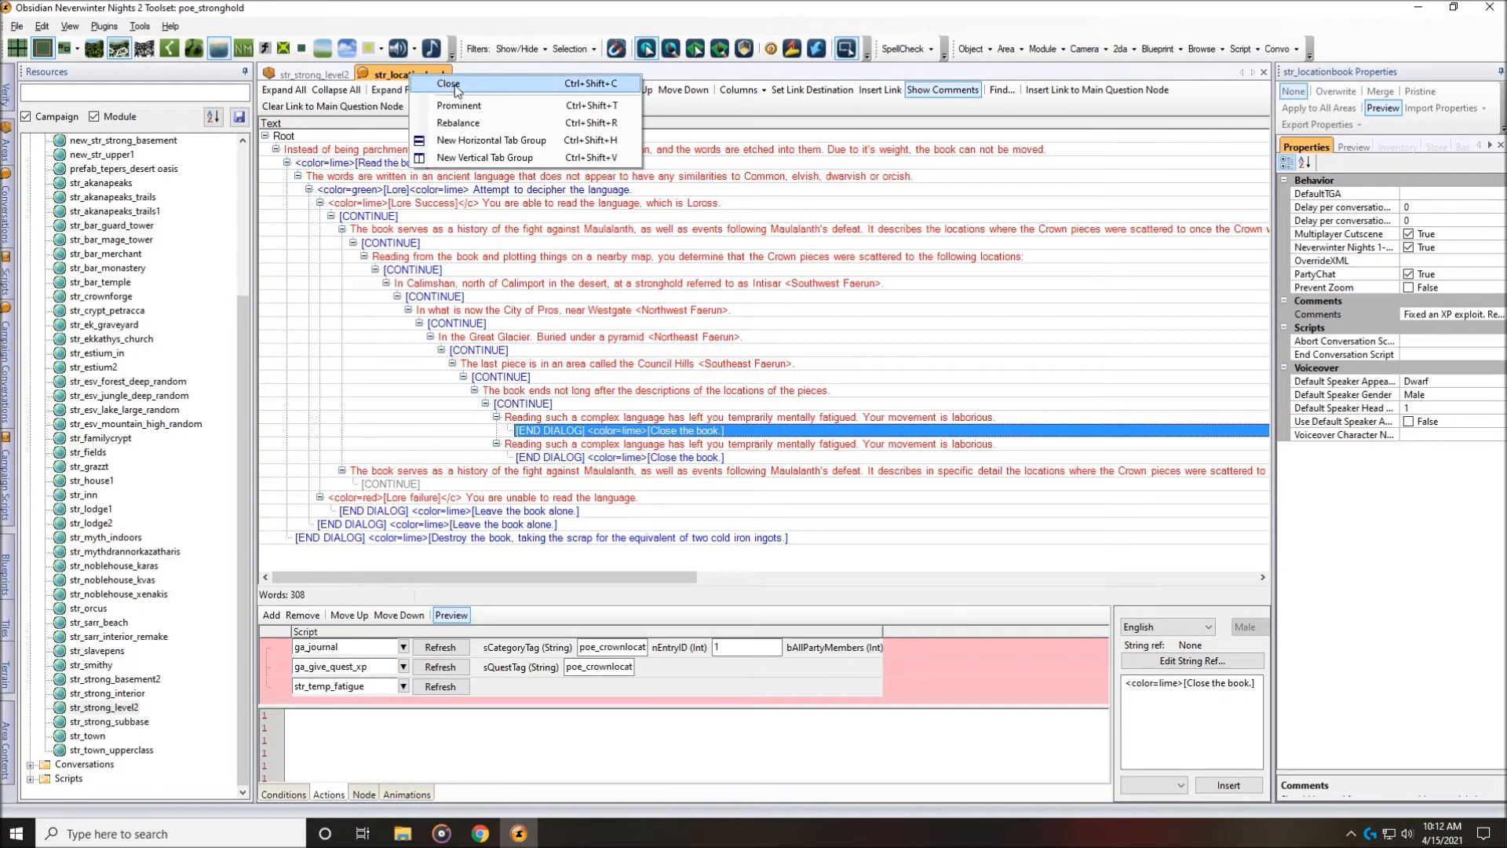
{"action": "left_click", "coordinate": [450, 88]}
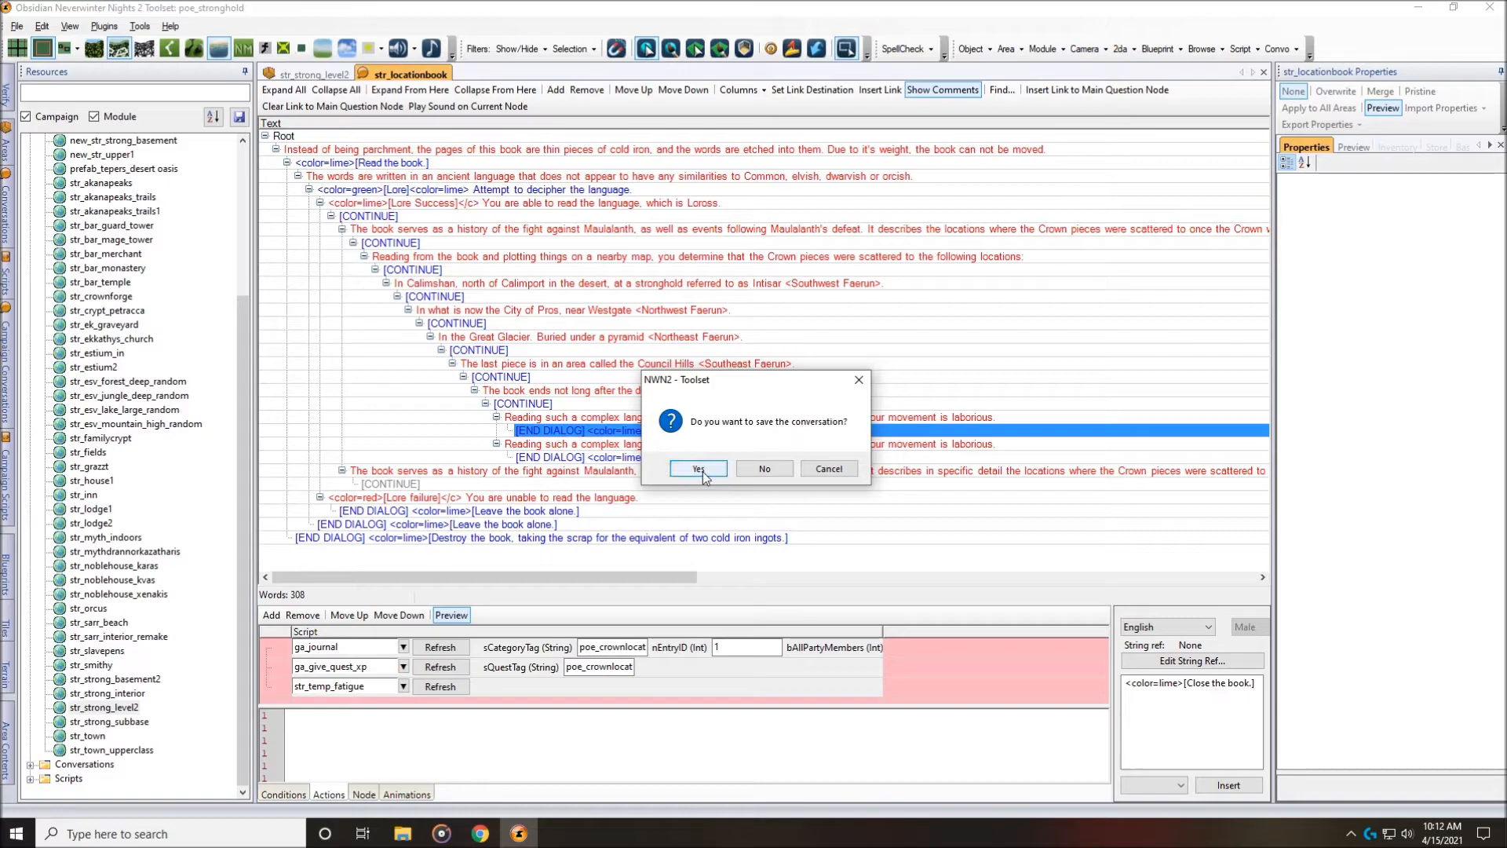
{"action": "left_click", "coordinate": [697, 469]}
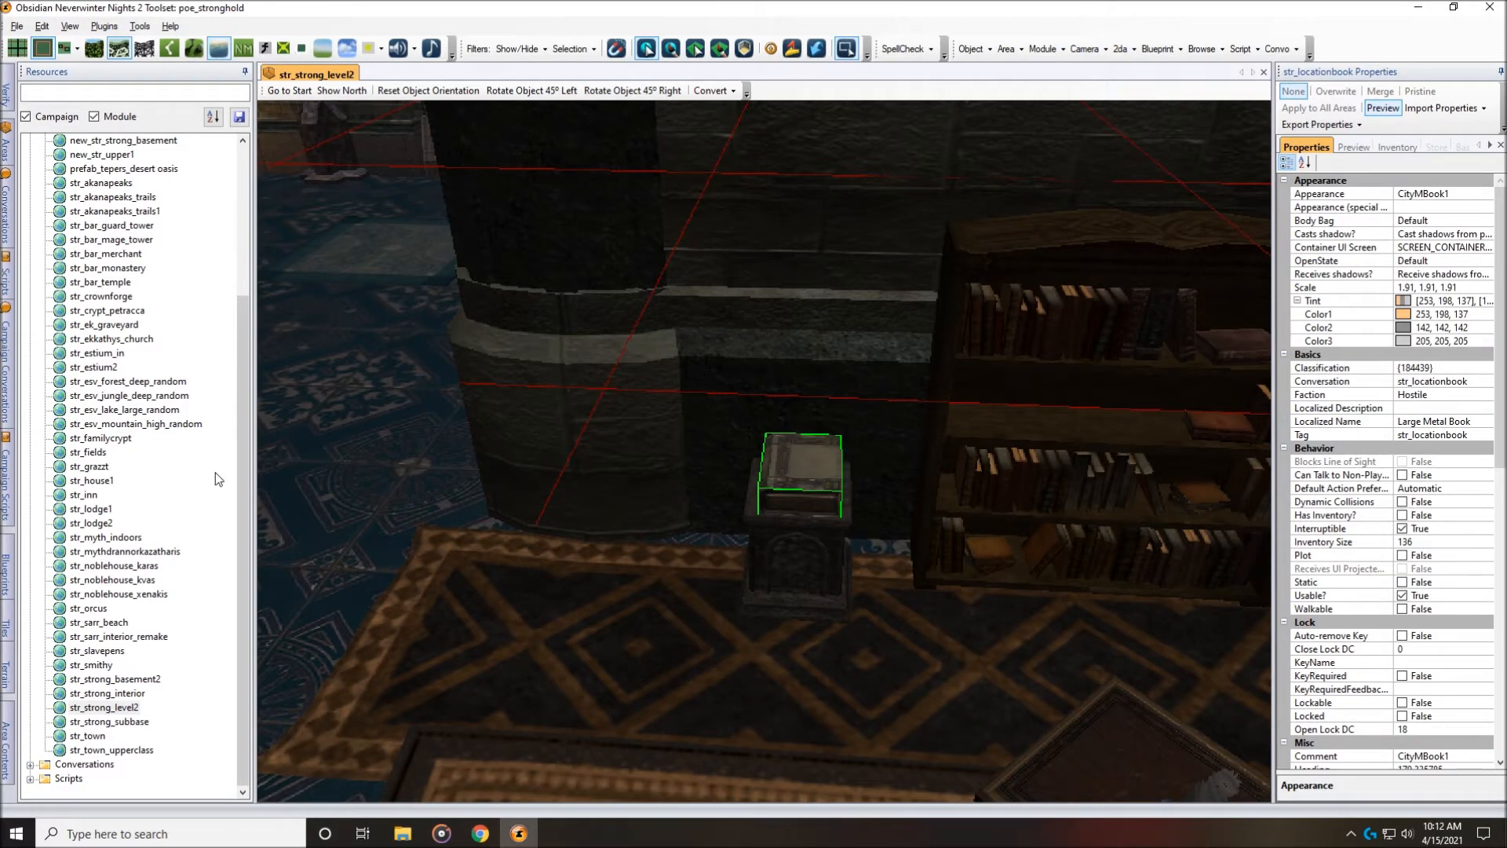
Locate str_locationbook among the module's conversations, open it to check it, and close it again.
{"action": "left_click", "coordinate": [30, 764]}
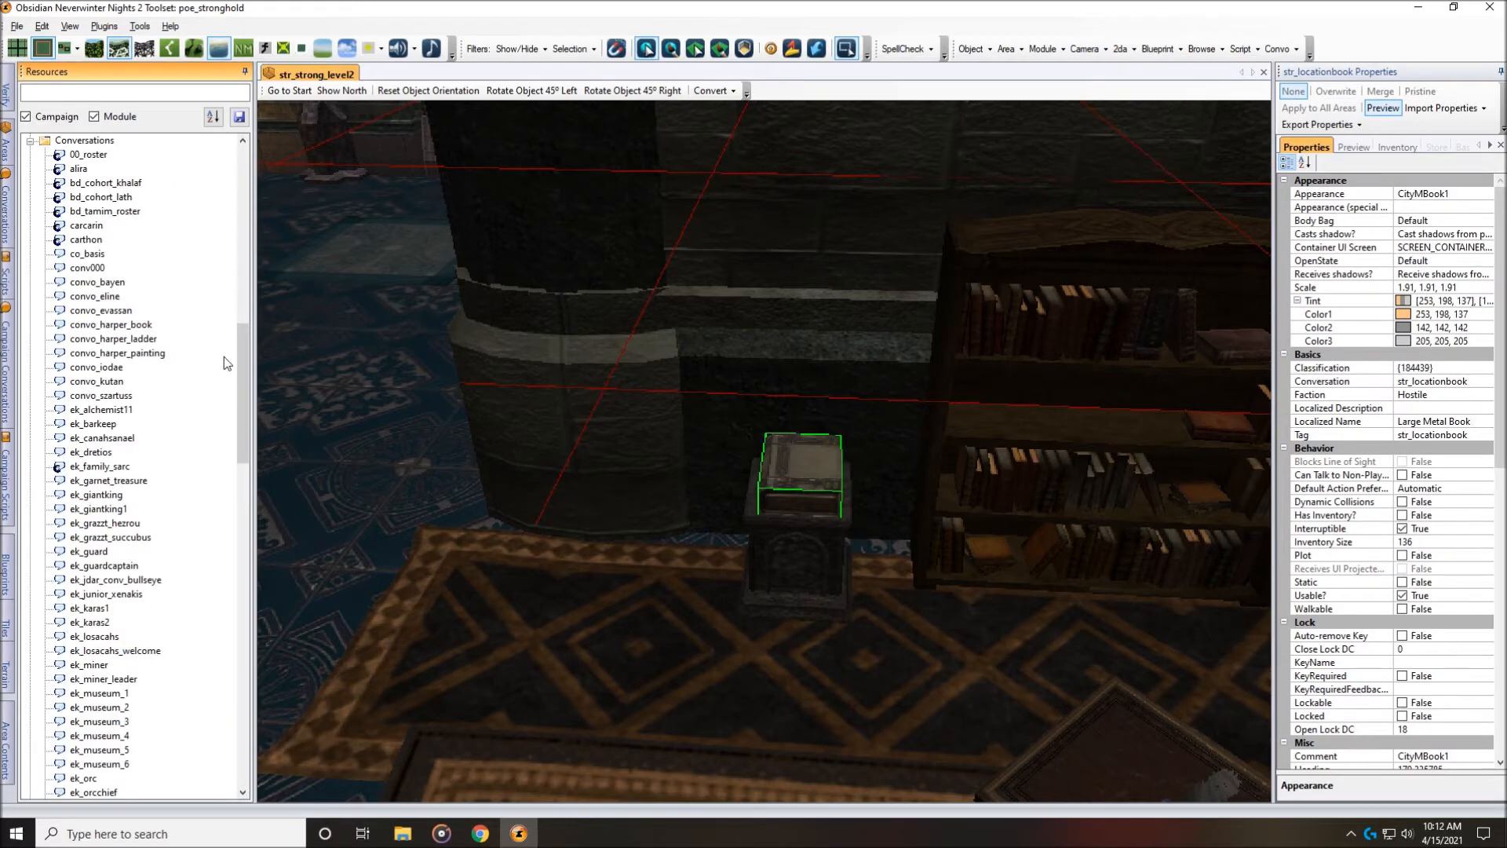
{"action": "left_click_drag", "start_coordinate": [244, 369], "coordinate": [224, 716]}
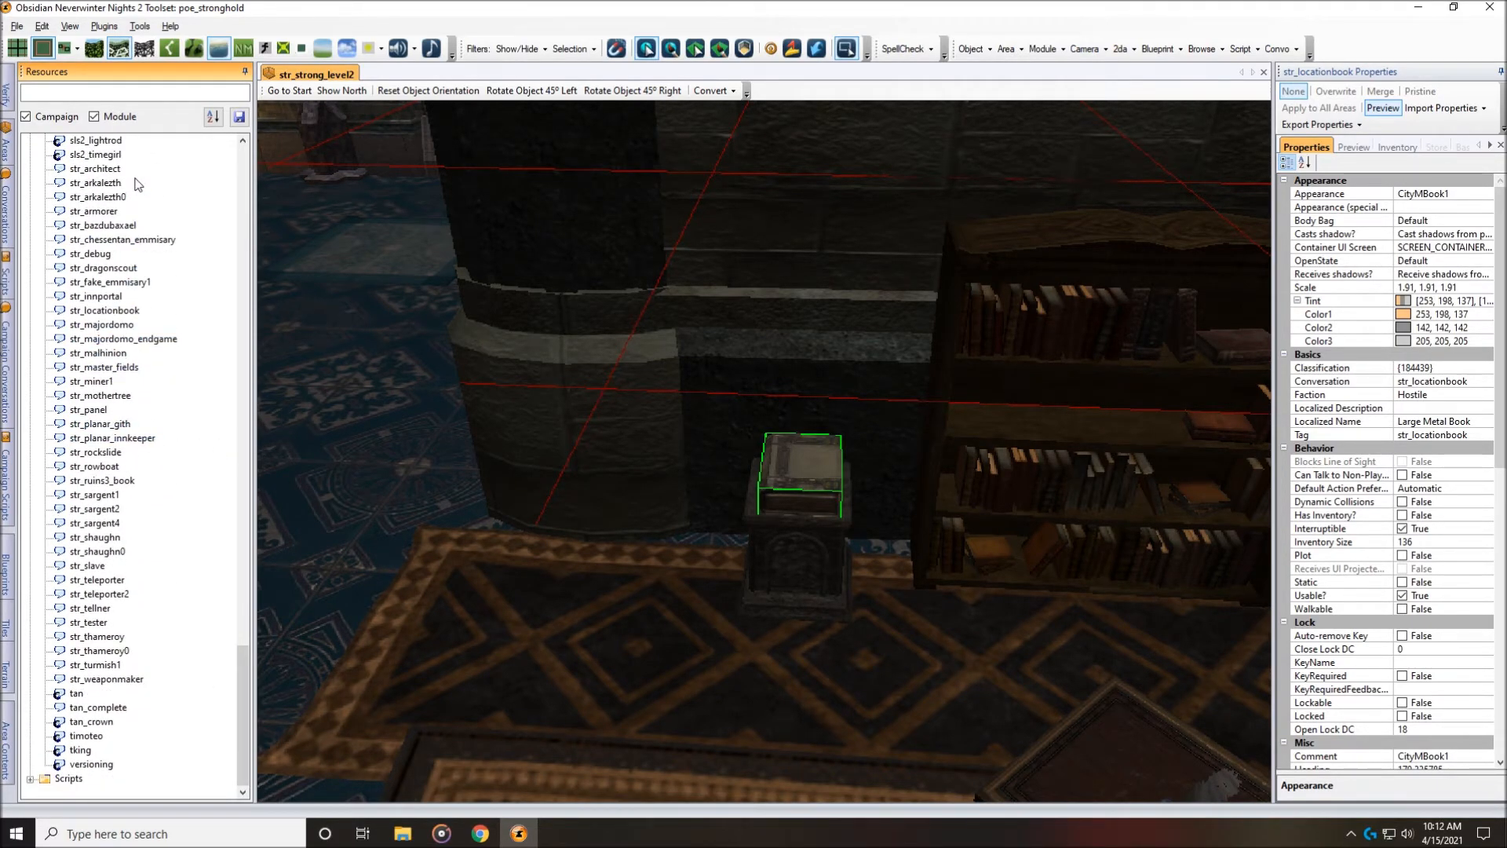
{"action": "left_click", "coordinate": [105, 310]}
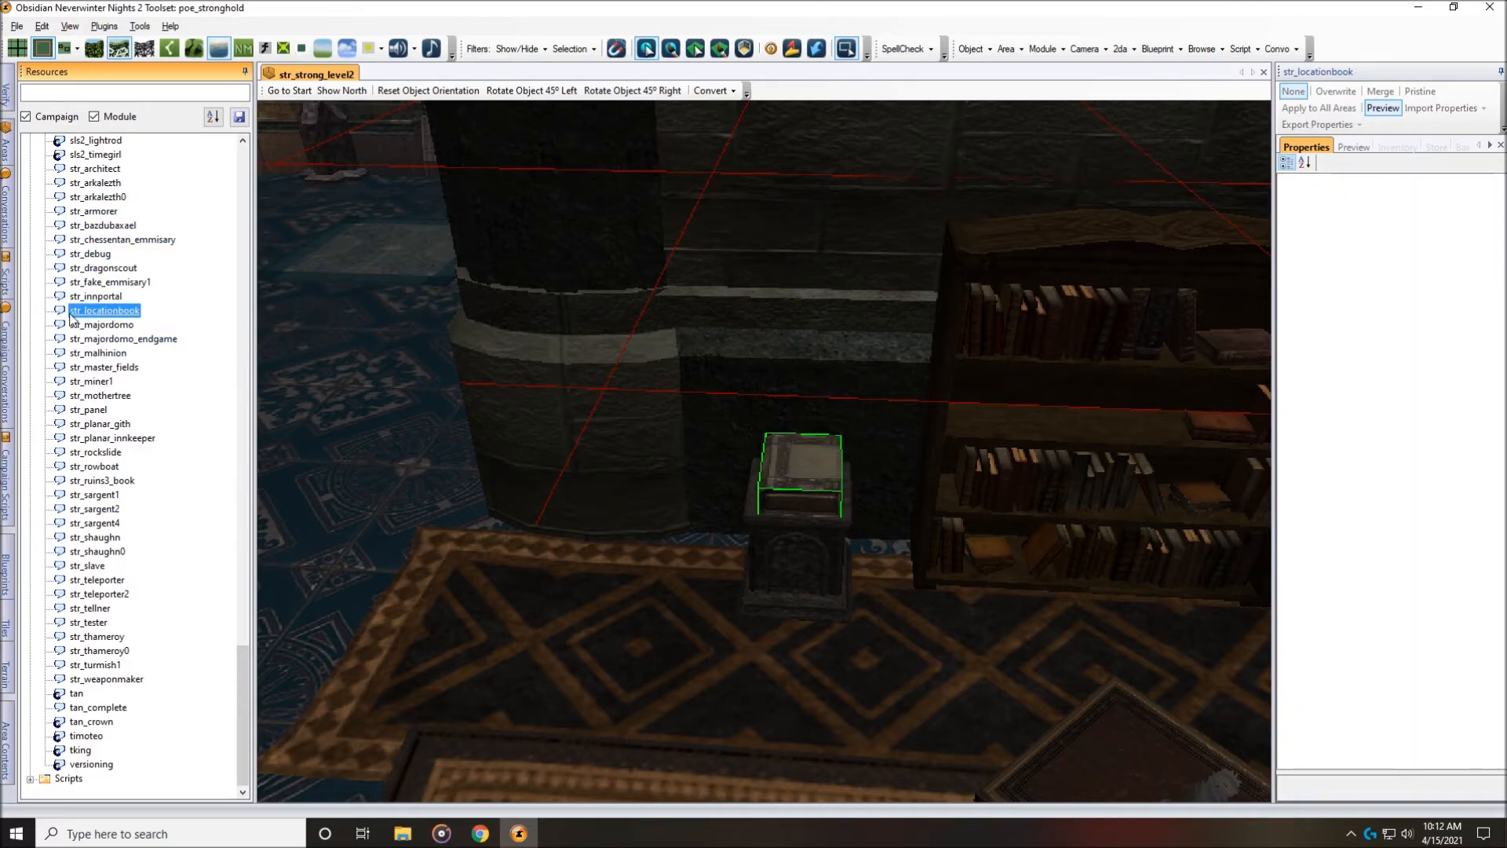
{"action": "double_click", "coordinate": [104, 312]}
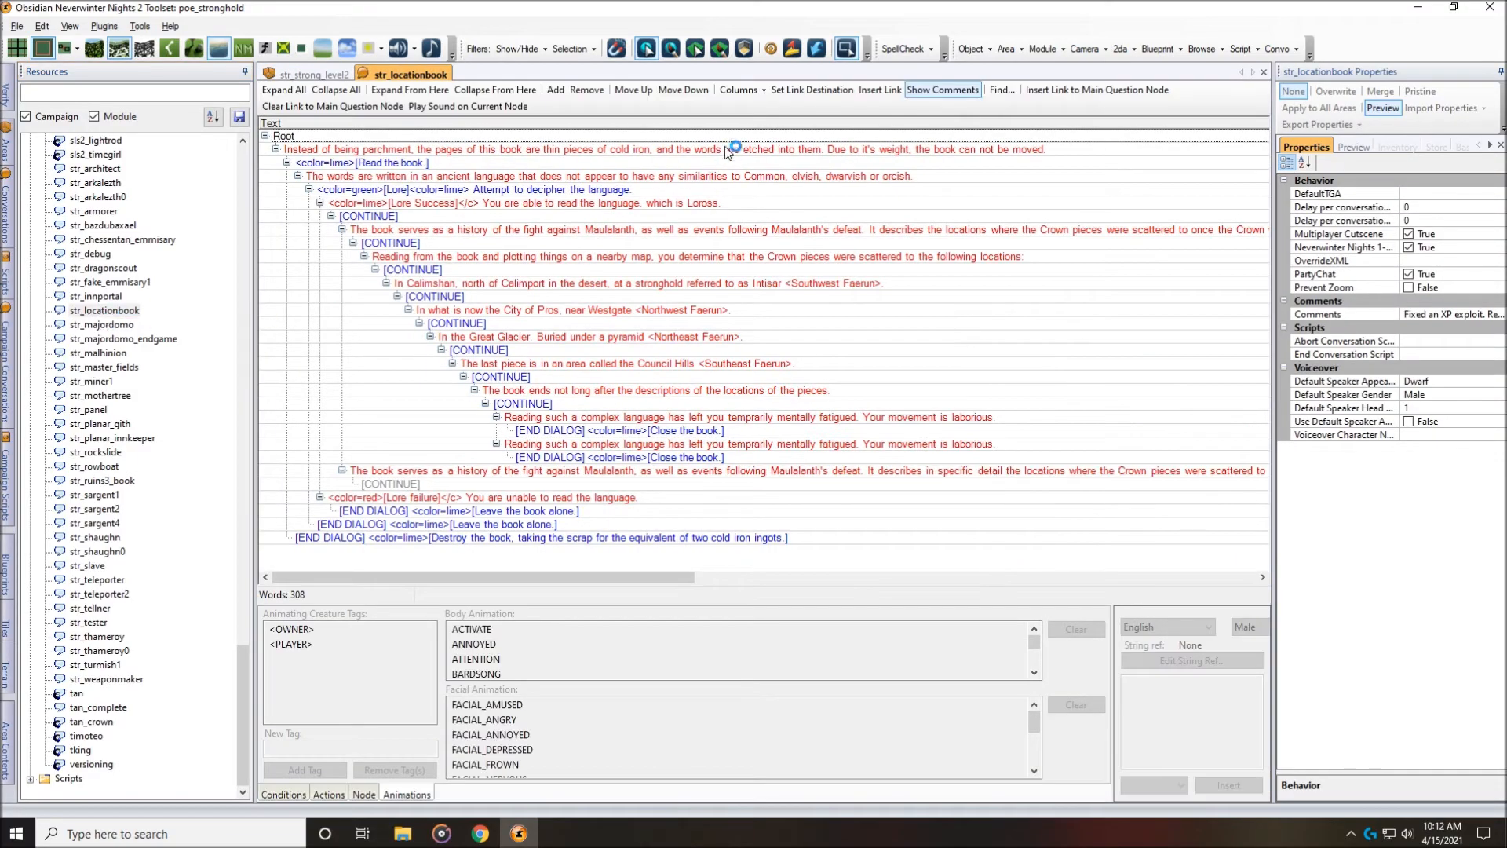
{"action": "right_click", "coordinate": [431, 76]}
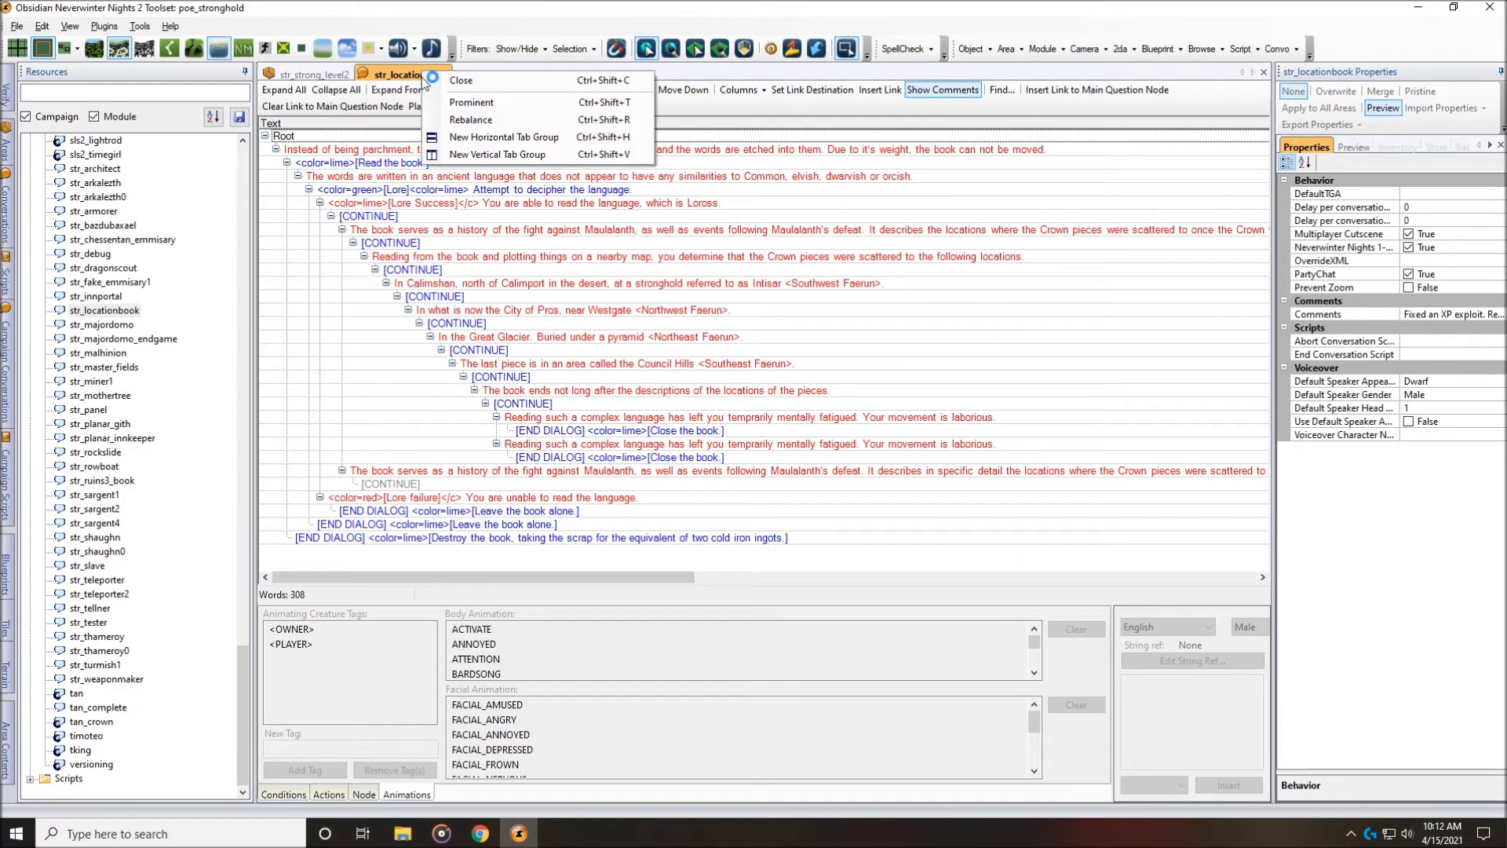
{"action": "left_click", "coordinate": [471, 86]}
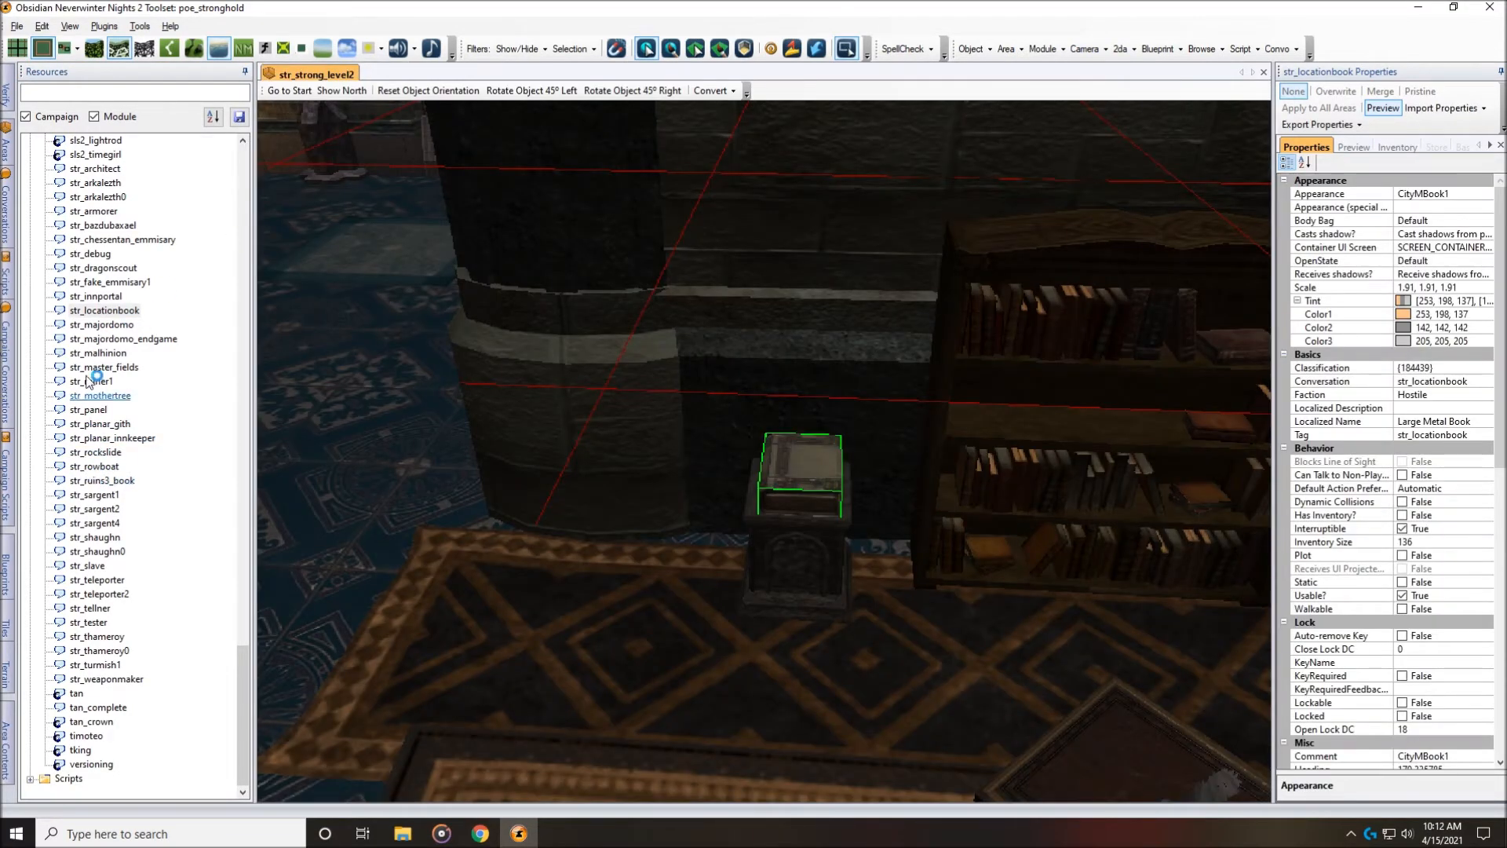
Convert the str_locationbook conversation from a module resource to a campaign resource.
{"action": "left_click", "coordinate": [102, 311]}
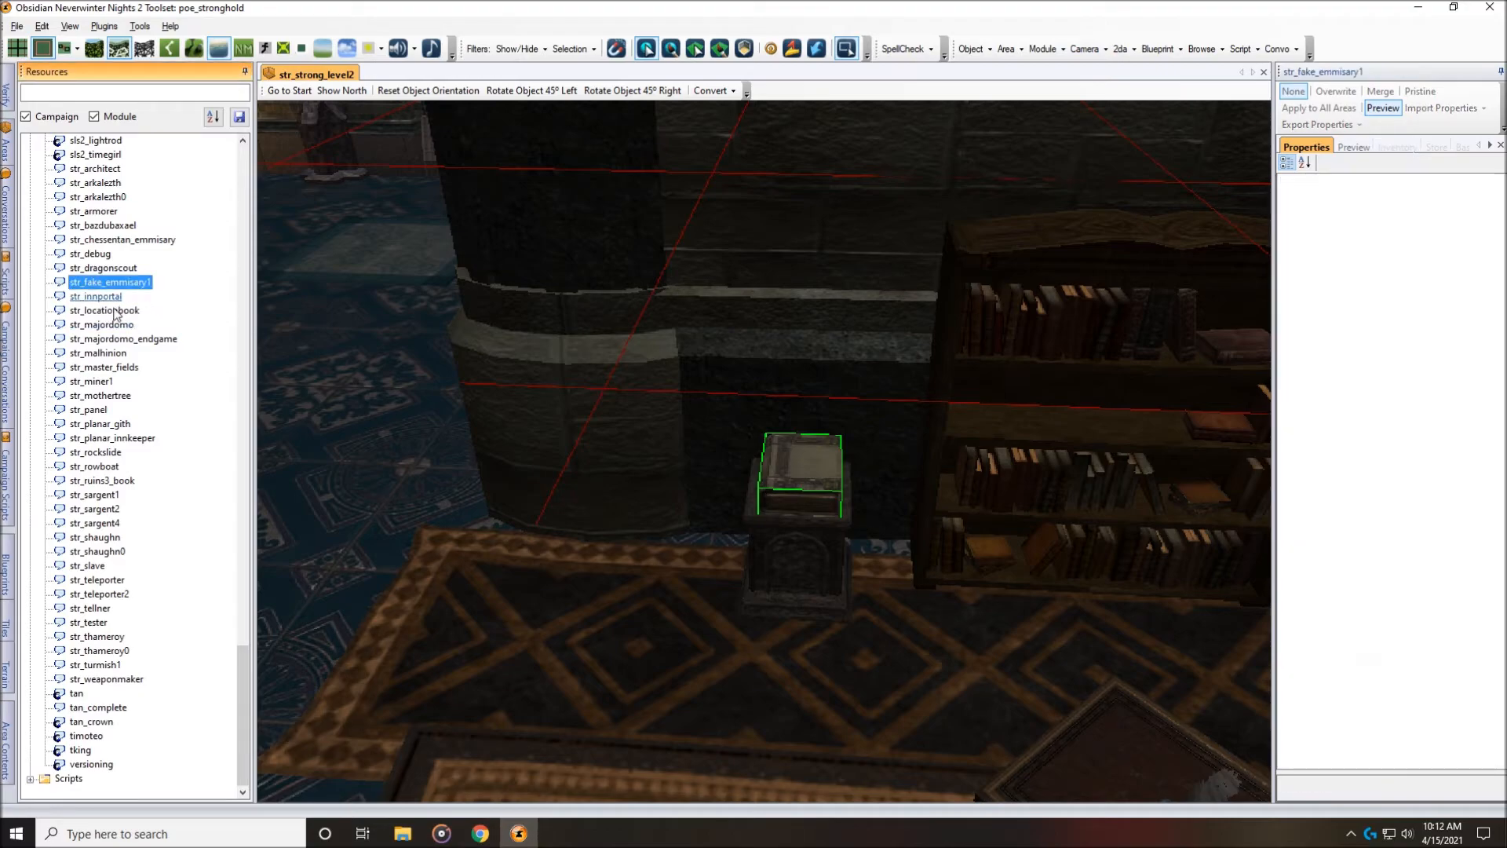
{"action": "right_click", "coordinate": [115, 313]}
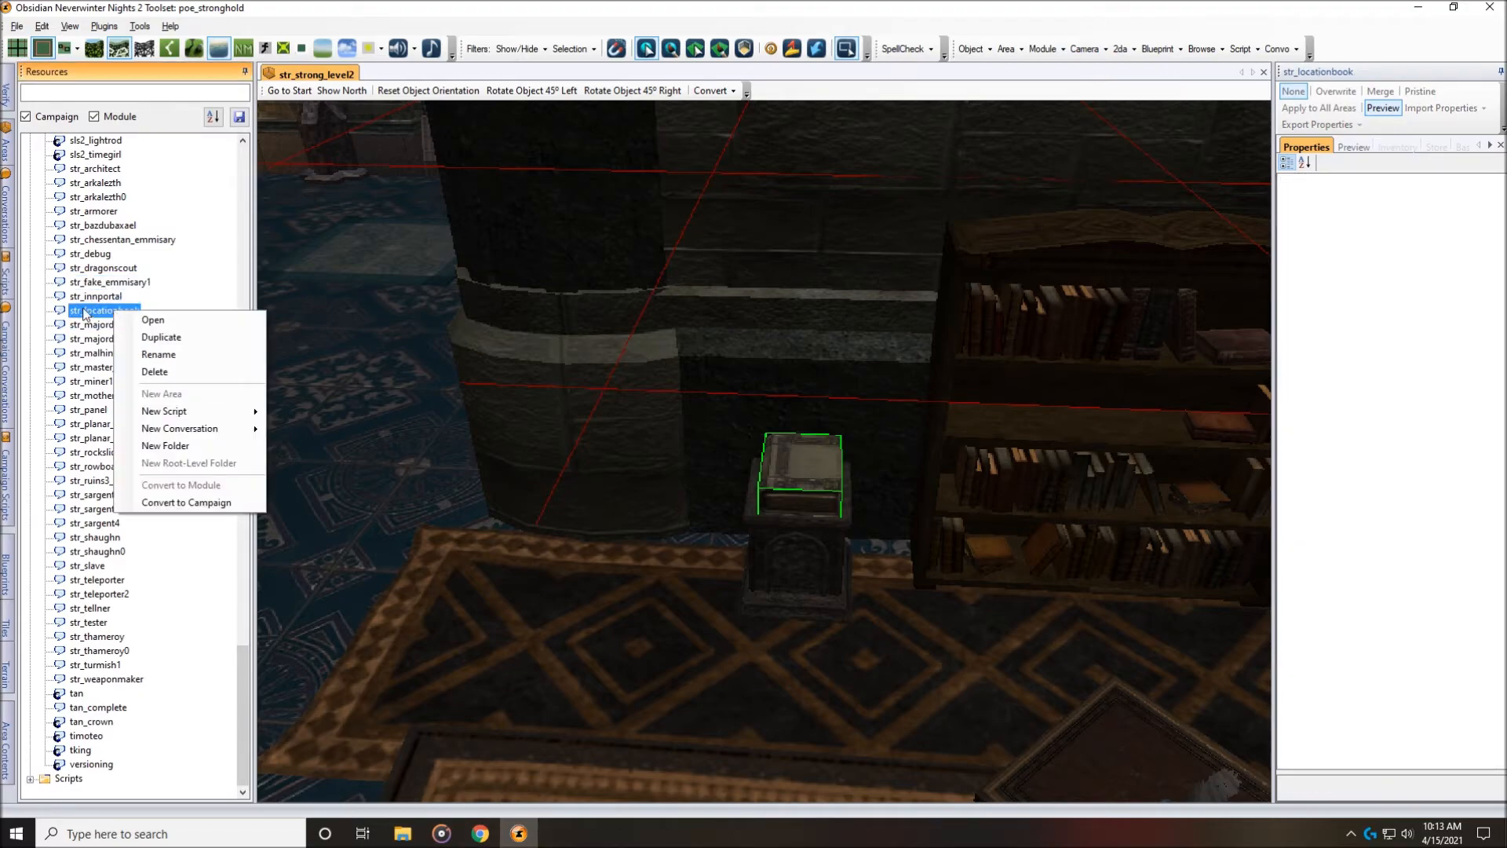
{"action": "left_click", "coordinate": [190, 502]}
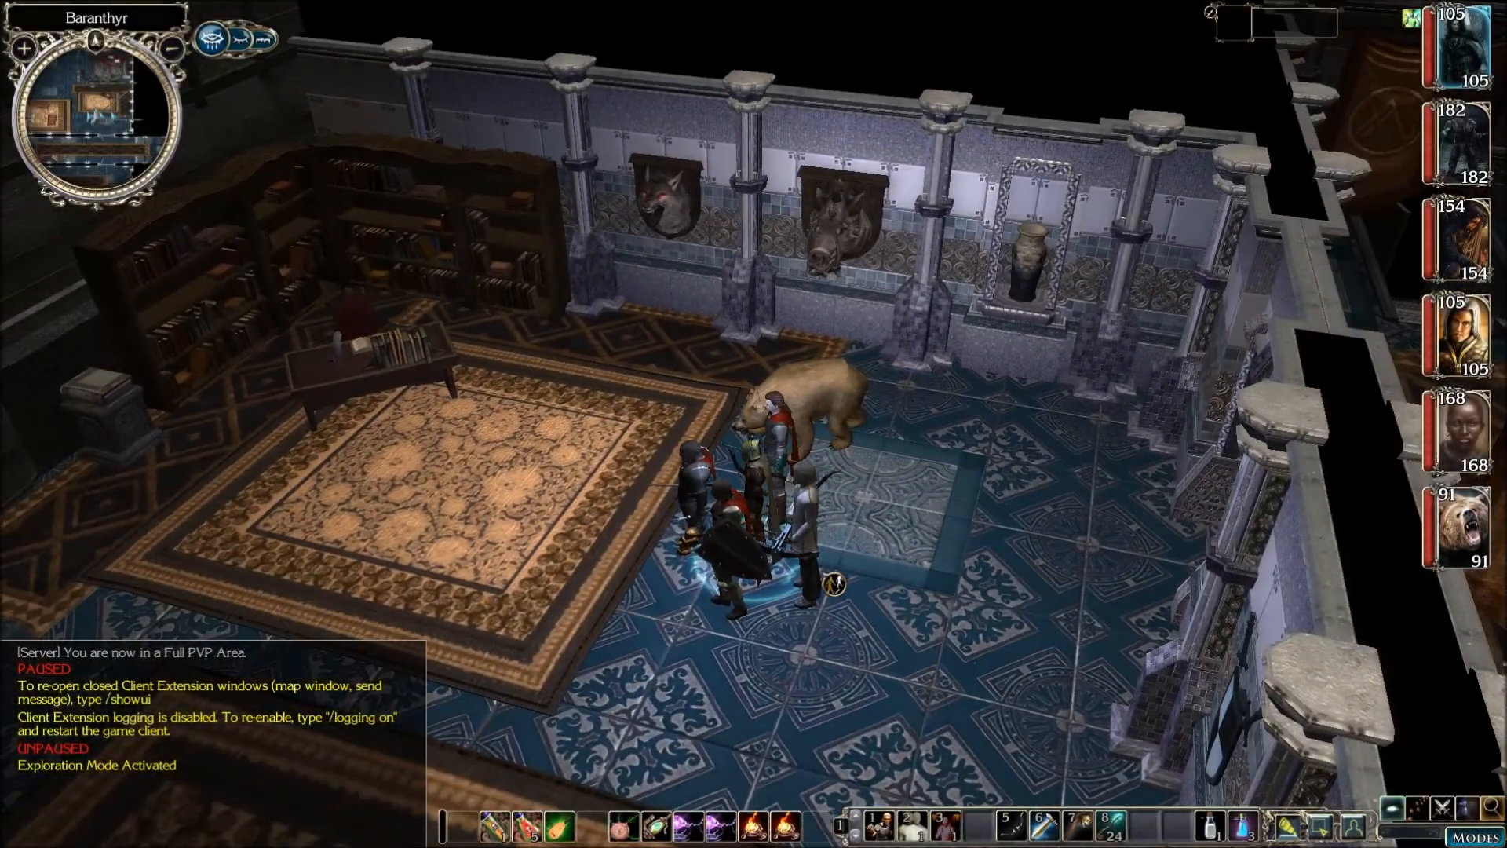
Switch to the running Neverwinter Nights 2 game, walk the character to the Large Metal Book and start its conversation.
{"action": "left_click", "coordinate": [337, 598]}
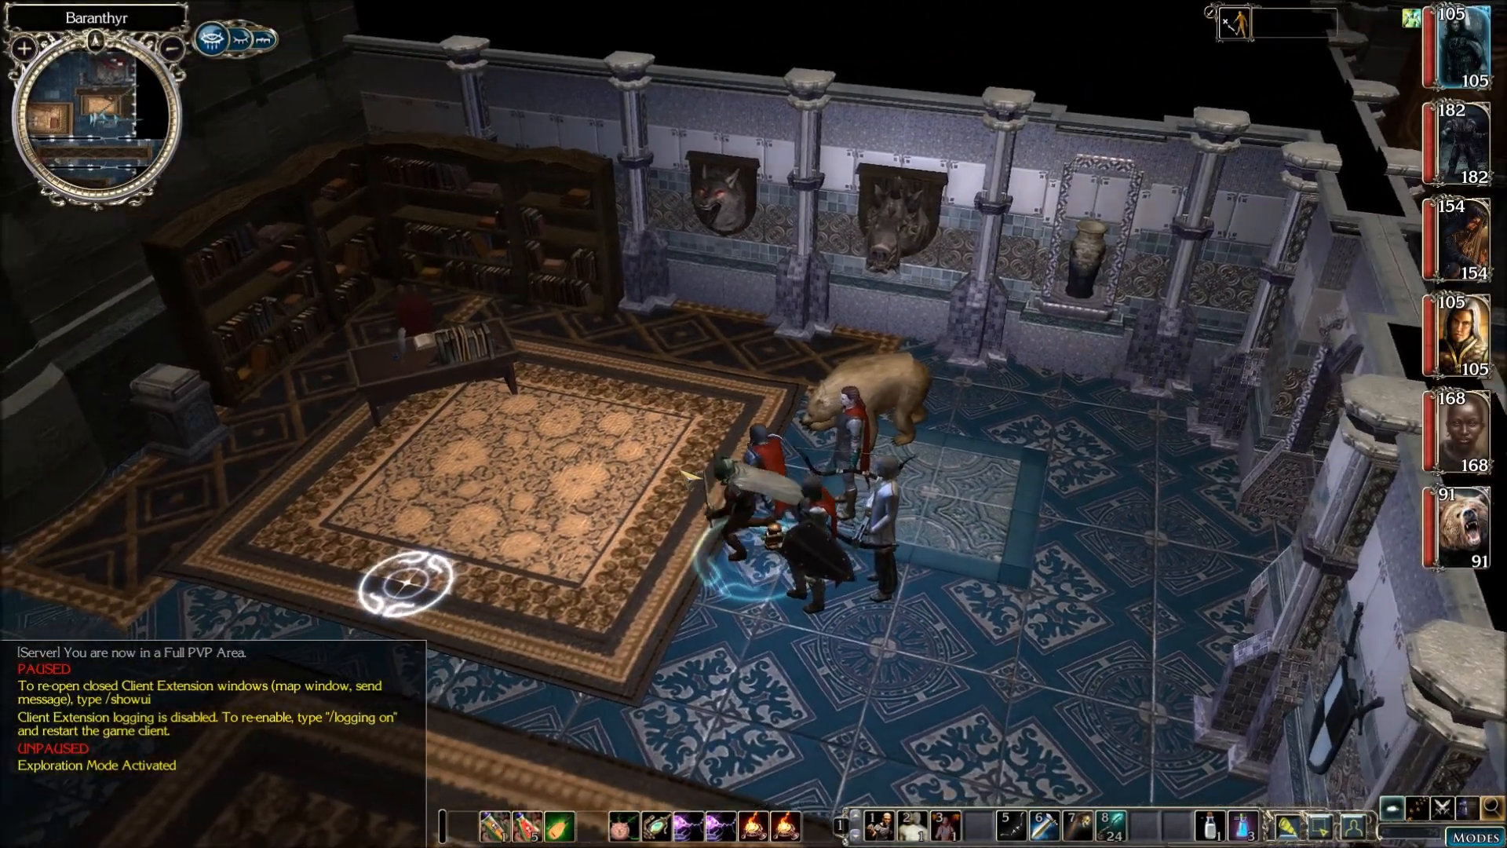
{"action": "middle_click_drag", "start_coordinate": [338, 598], "coordinate": [883, 408]}
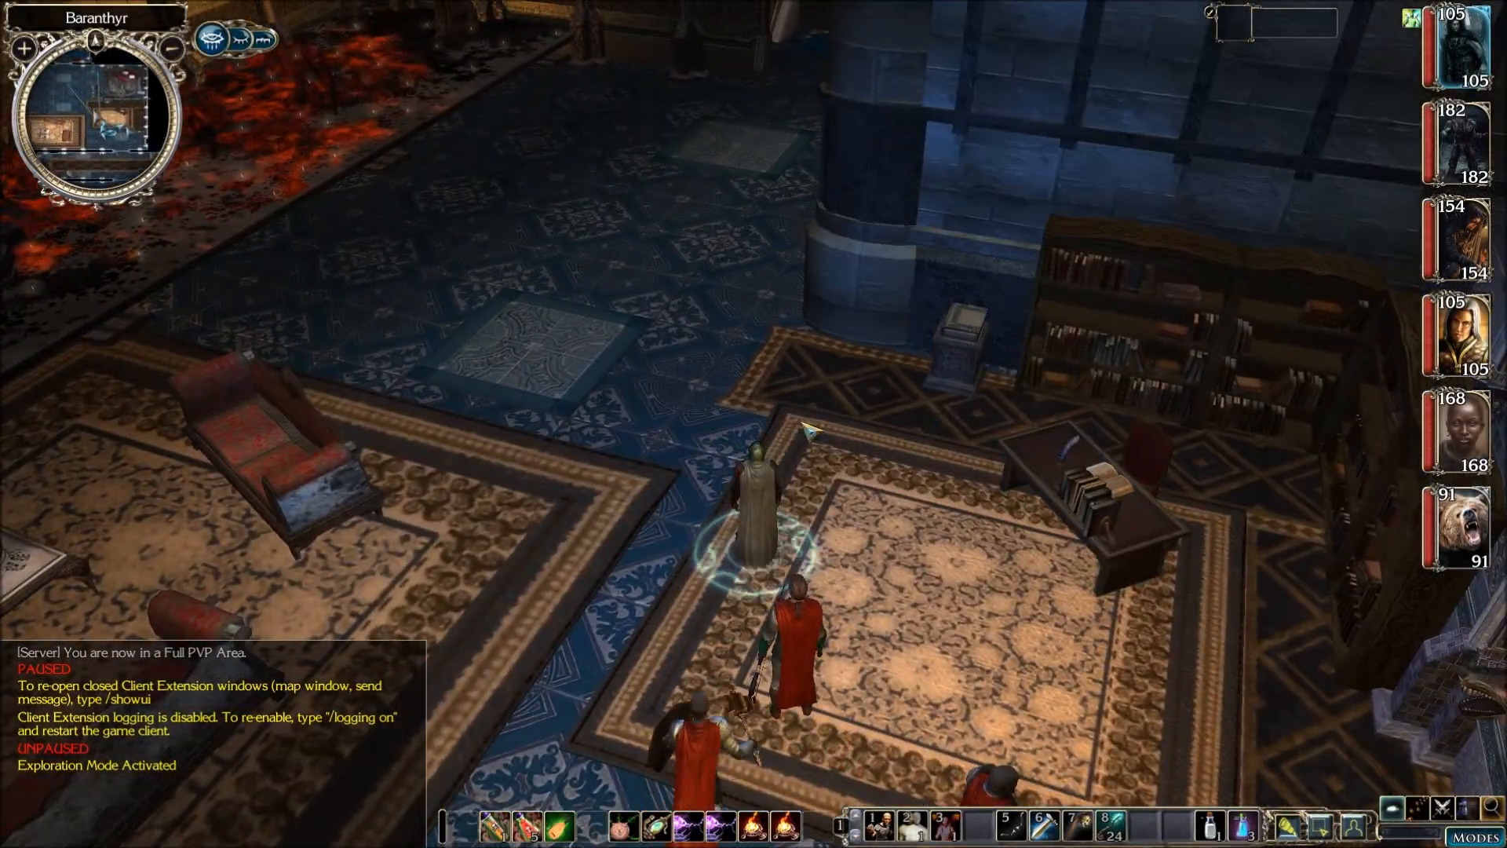
{"action": "left_click", "coordinate": [809, 430]}
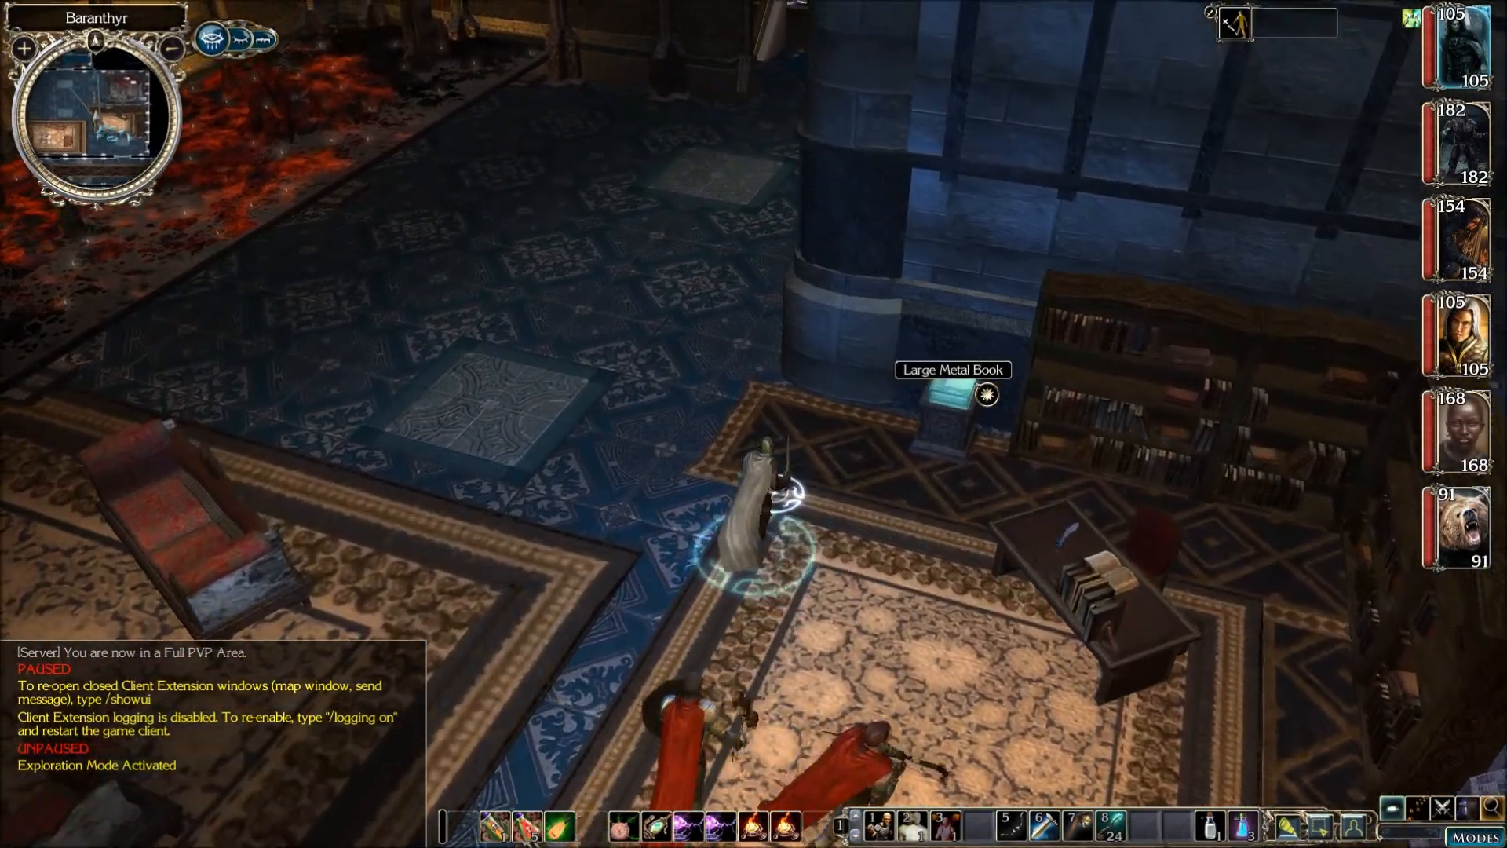
{"action": "left_click", "coordinate": [969, 435]}
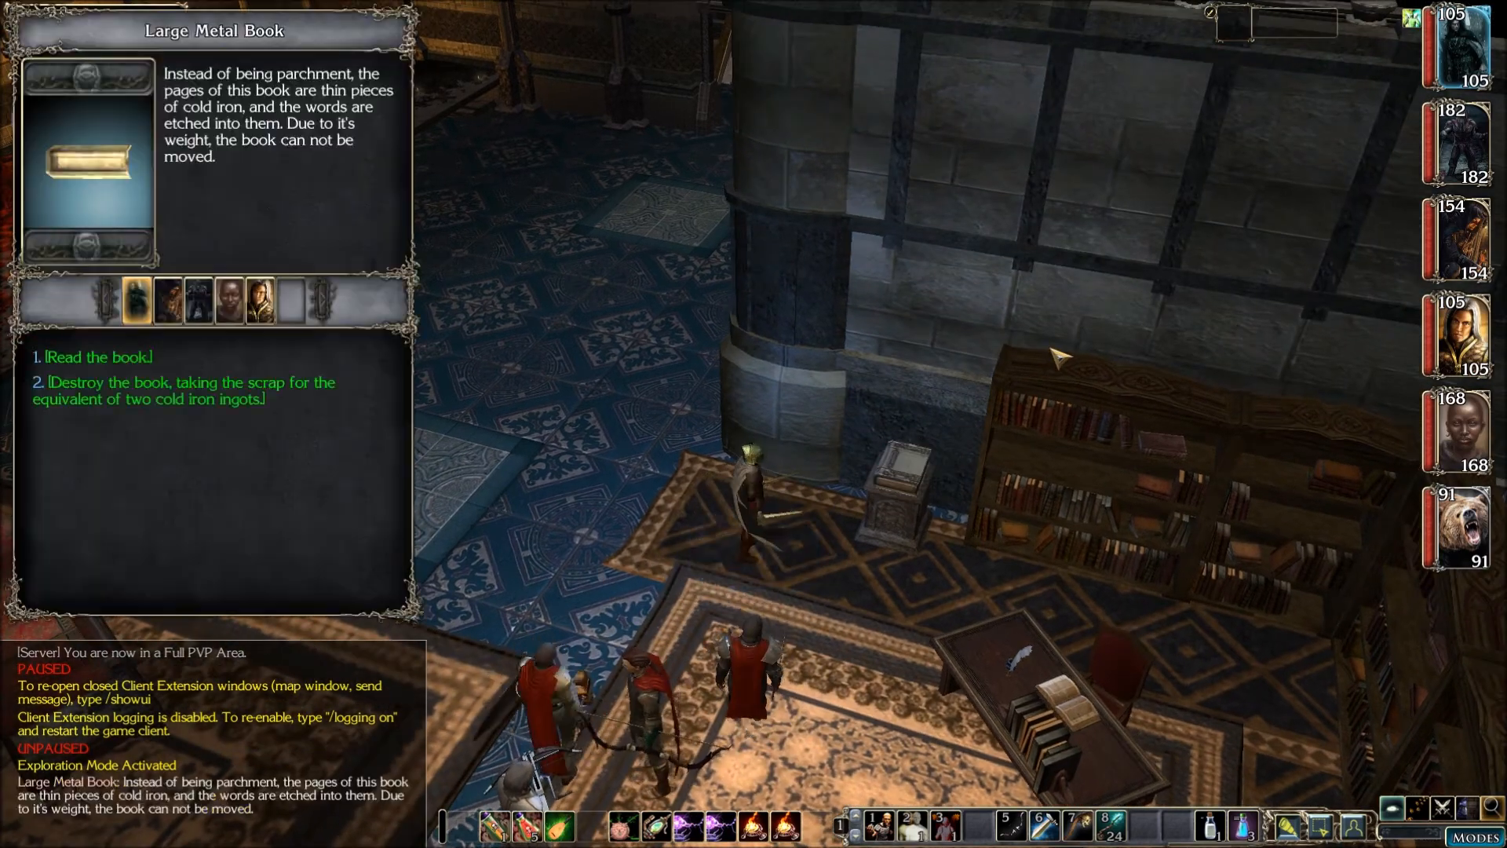
Read the book, attempt the Lore deciphering, continue through all the Crown locations, and close the book.
{"action": "left_click", "coordinate": [98, 357]}
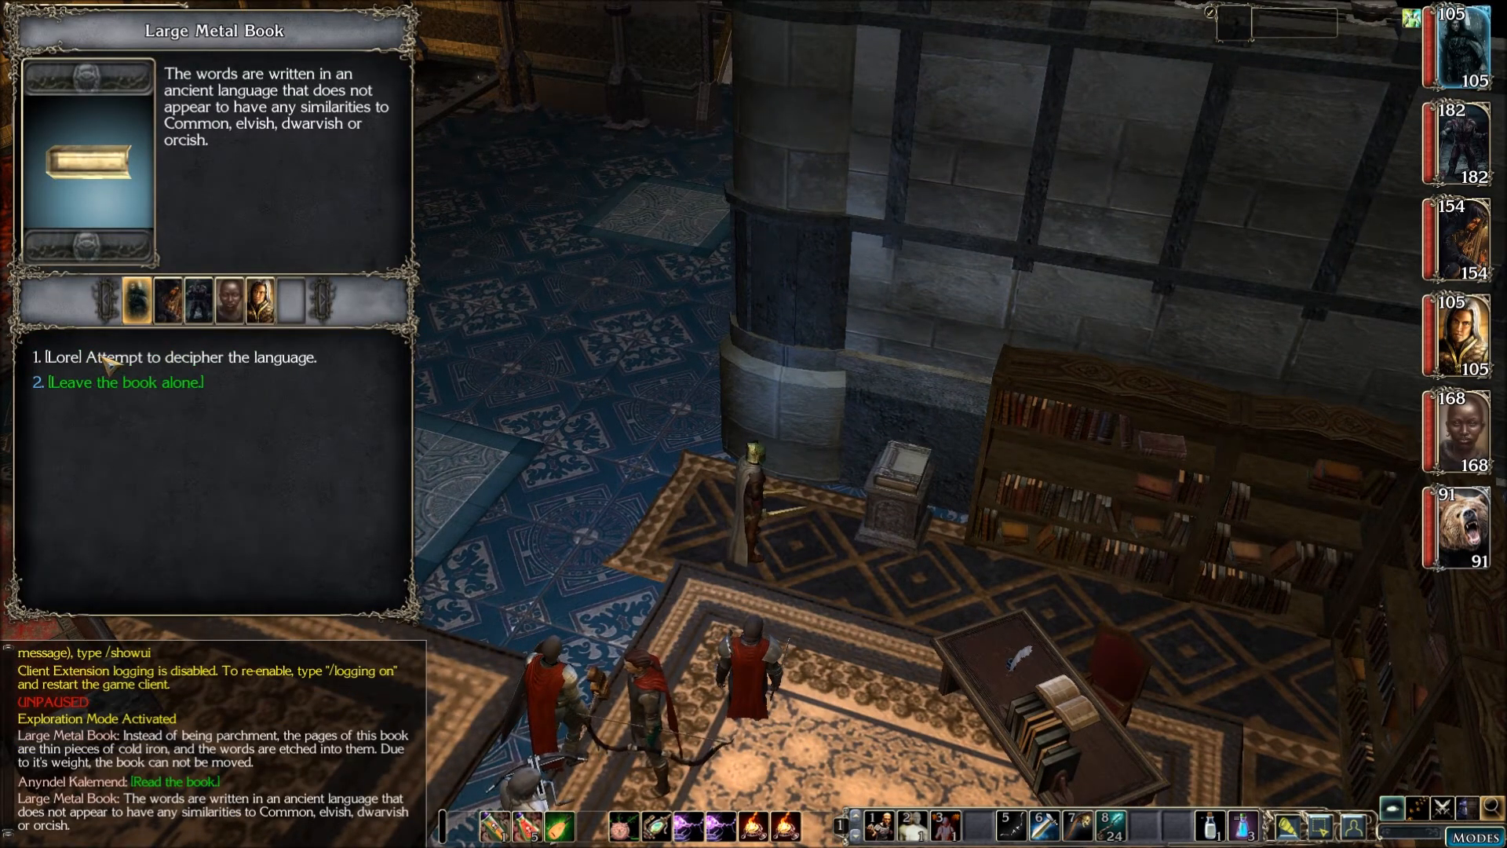
{"action": "left_click", "coordinate": [101, 355]}
{"action": "left_click", "coordinate": [104, 357]}
{"action": "left_click", "coordinate": [102, 358]}
{"action": "left_click", "coordinate": [100, 357]}
{"action": "left_click", "coordinate": [99, 357]}
{"action": "left_click", "coordinate": [101, 357]}
{"action": "left_click", "coordinate": [100, 357]}
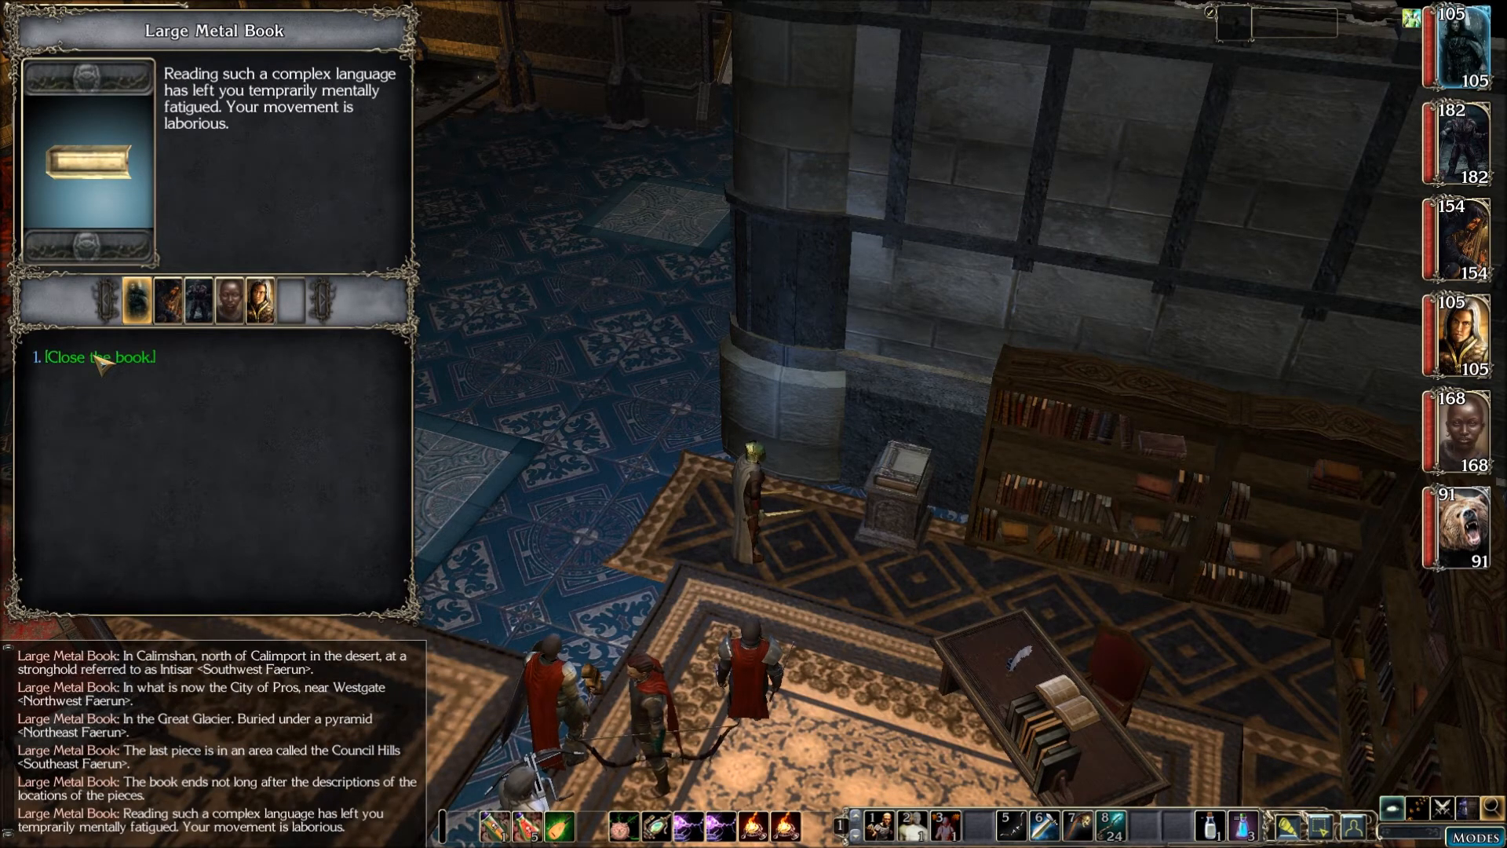
{"action": "left_click", "coordinate": [101, 357]}
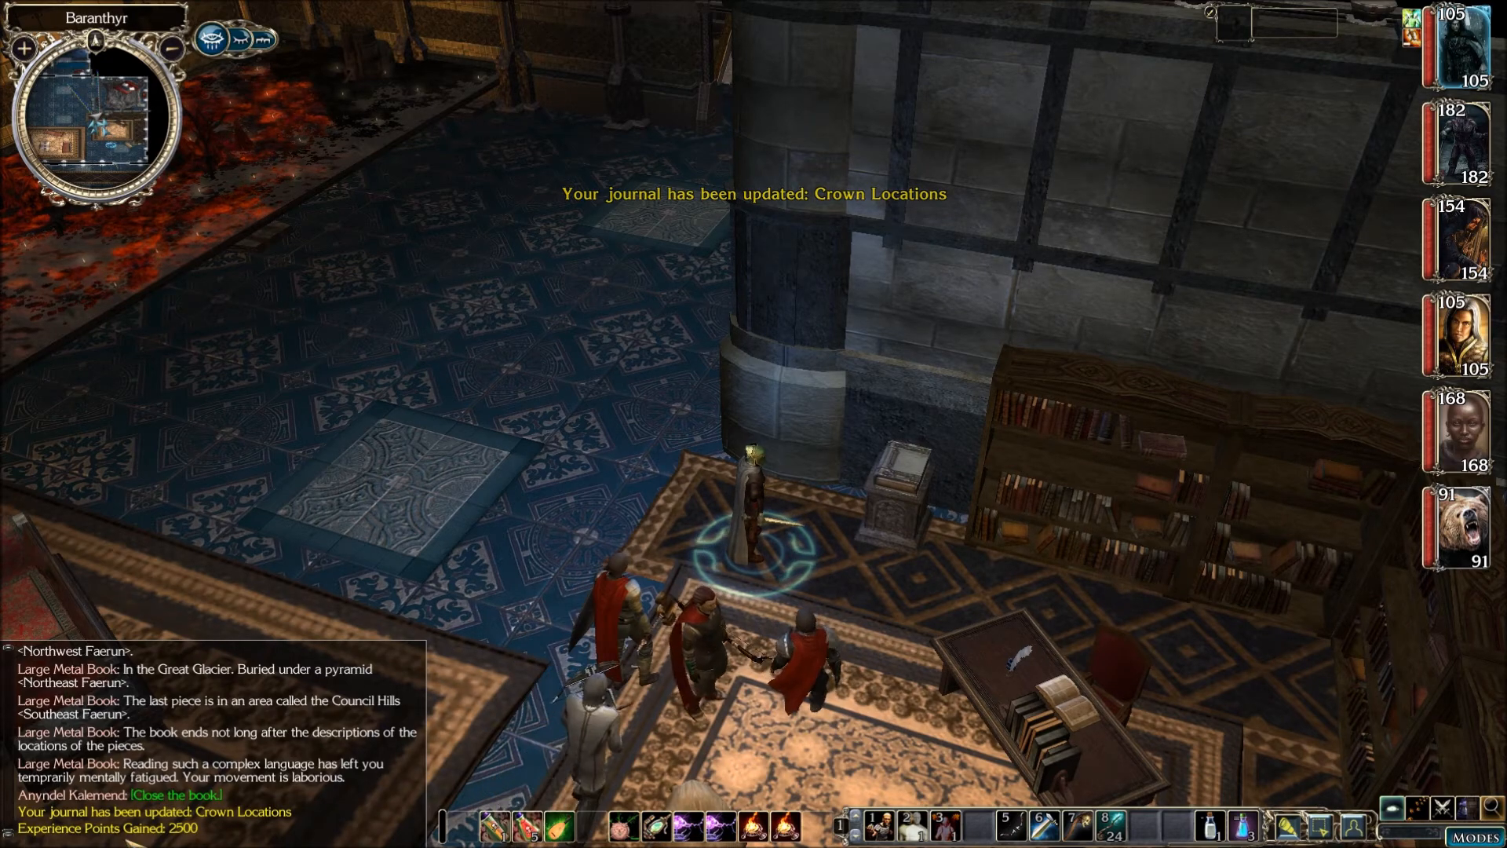
Reread the Large Metal Book through to closing it to test whether the journal entry and XP are granted again.
{"action": "left_click", "coordinate": [899, 473]}
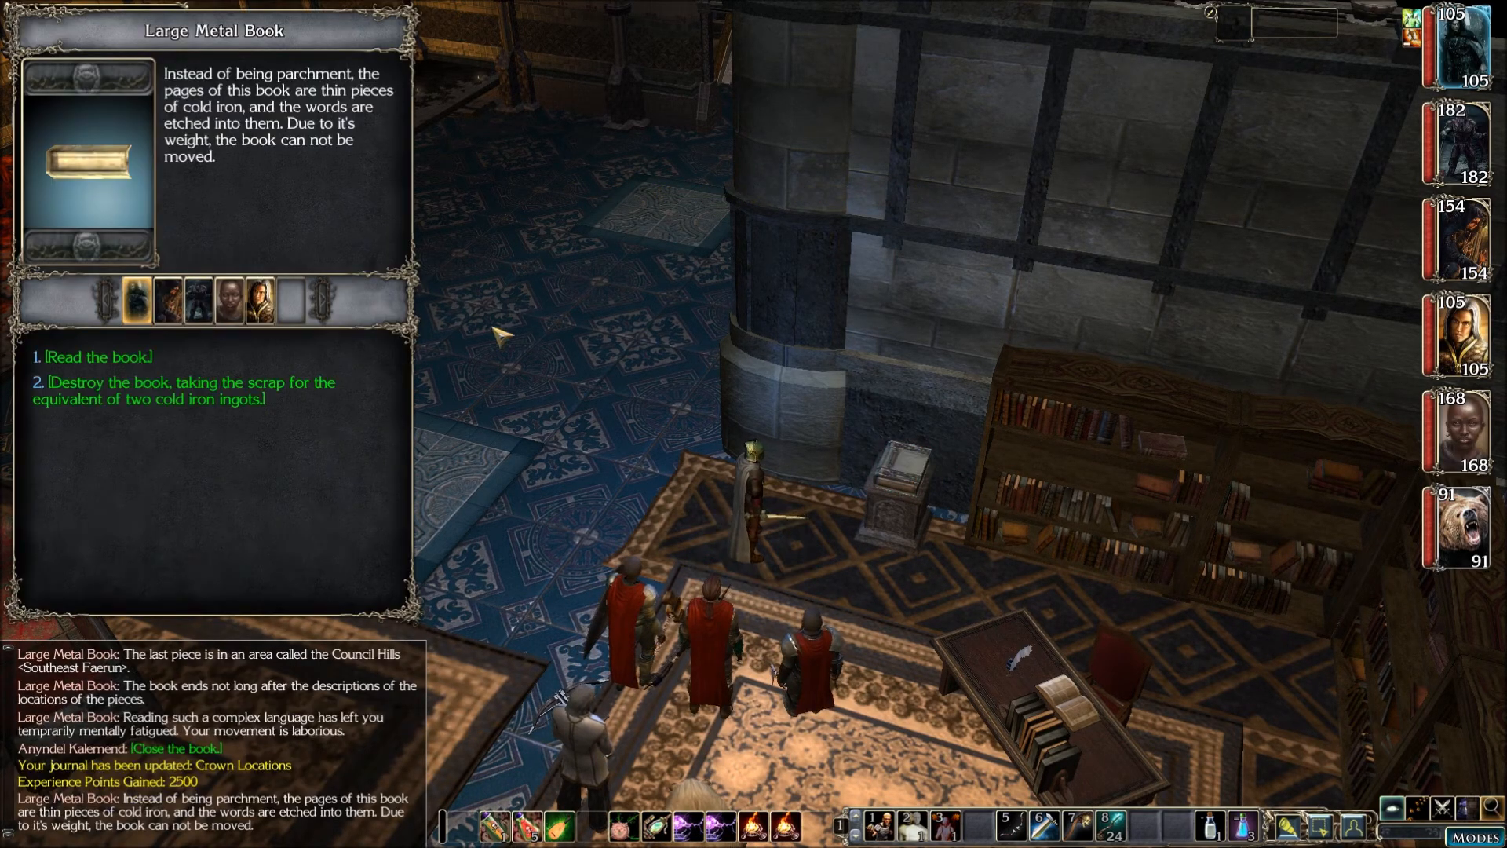
{"action": "left_click", "coordinate": [118, 357]}
{"action": "left_click", "coordinate": [122, 360]}
{"action": "left_click", "coordinate": [109, 358]}
{"action": "left_click", "coordinate": [98, 358]}
{"action": "left_click", "coordinate": [94, 359]}
{"action": "left_click", "coordinate": [92, 359]}
{"action": "left_click", "coordinate": [94, 359]}
{"action": "left_click", "coordinate": [95, 360]}
{"action": "left_click", "coordinate": [99, 361]}
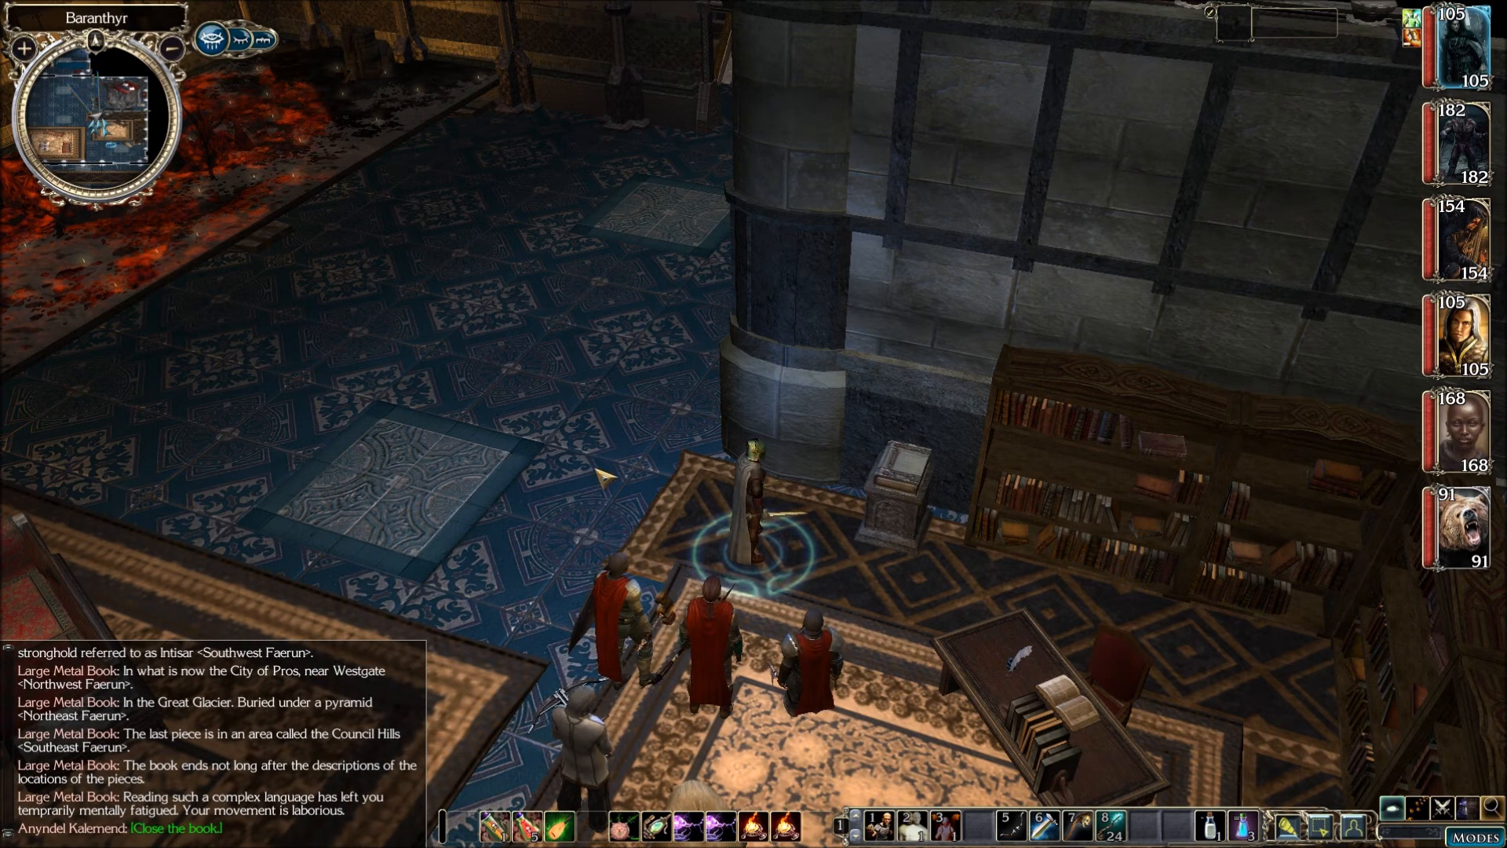
Reopen the book's conversation, destroy the book for two cold iron ingots, and check for them in the character's inventory.
{"action": "left_click", "coordinate": [502, 511]}
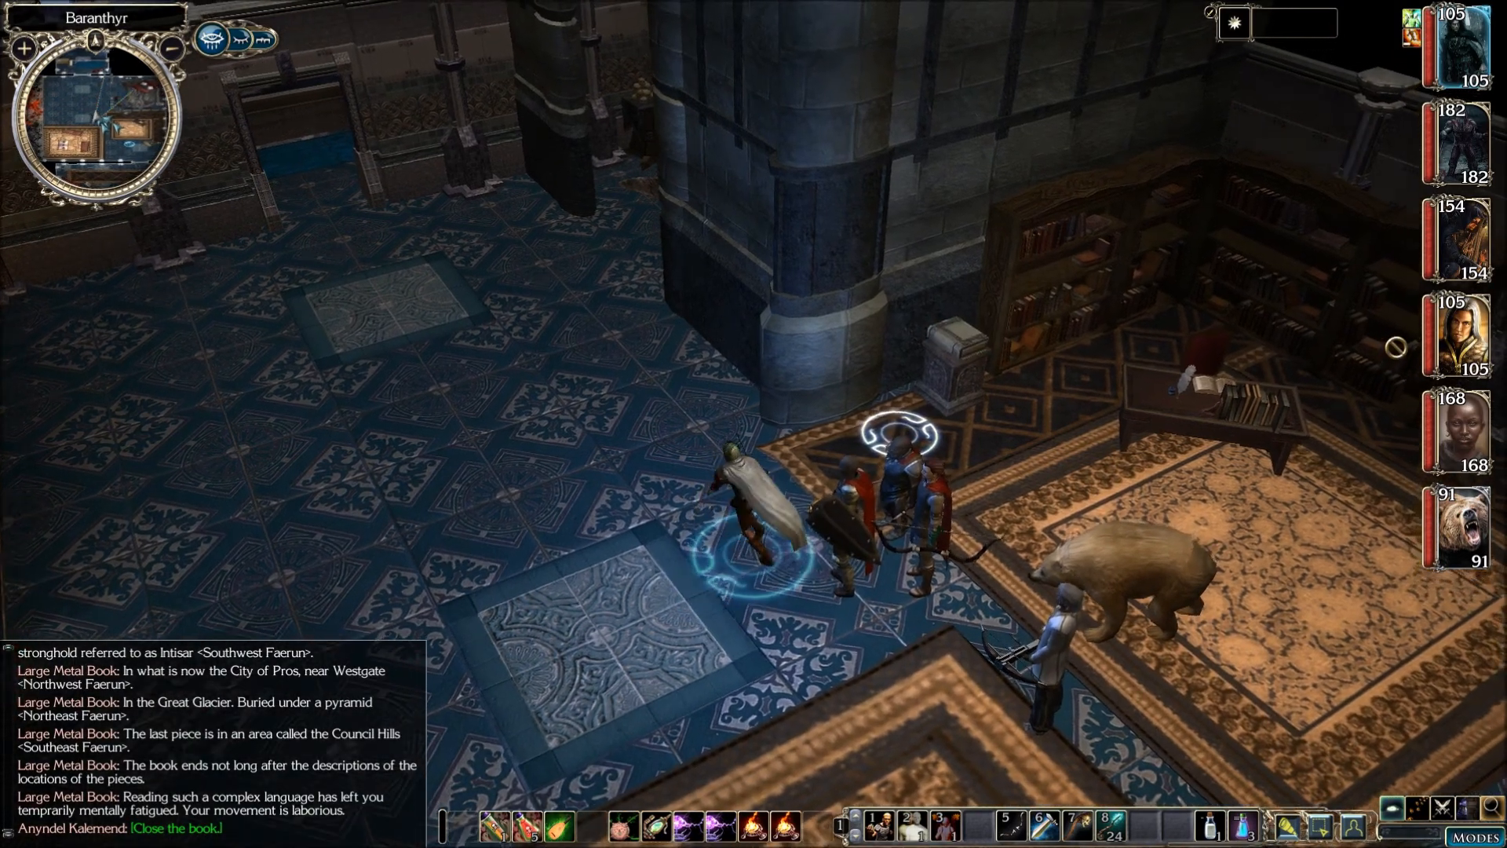
{"action": "middle_click_drag", "start_coordinate": [1397, 347], "coordinate": [1359, 342]}
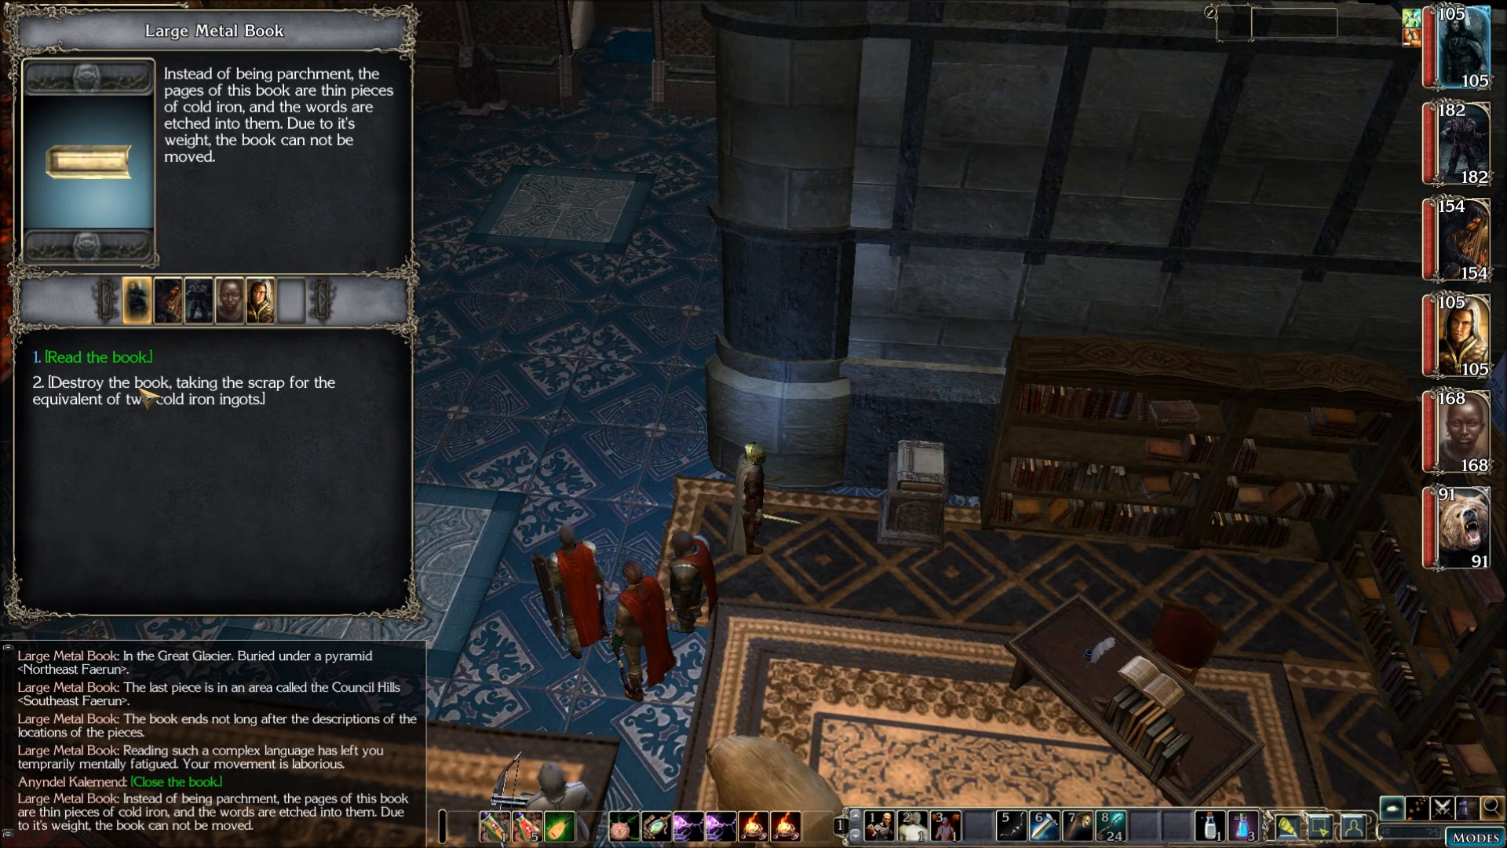
{"action": "left_click", "coordinate": [146, 401]}
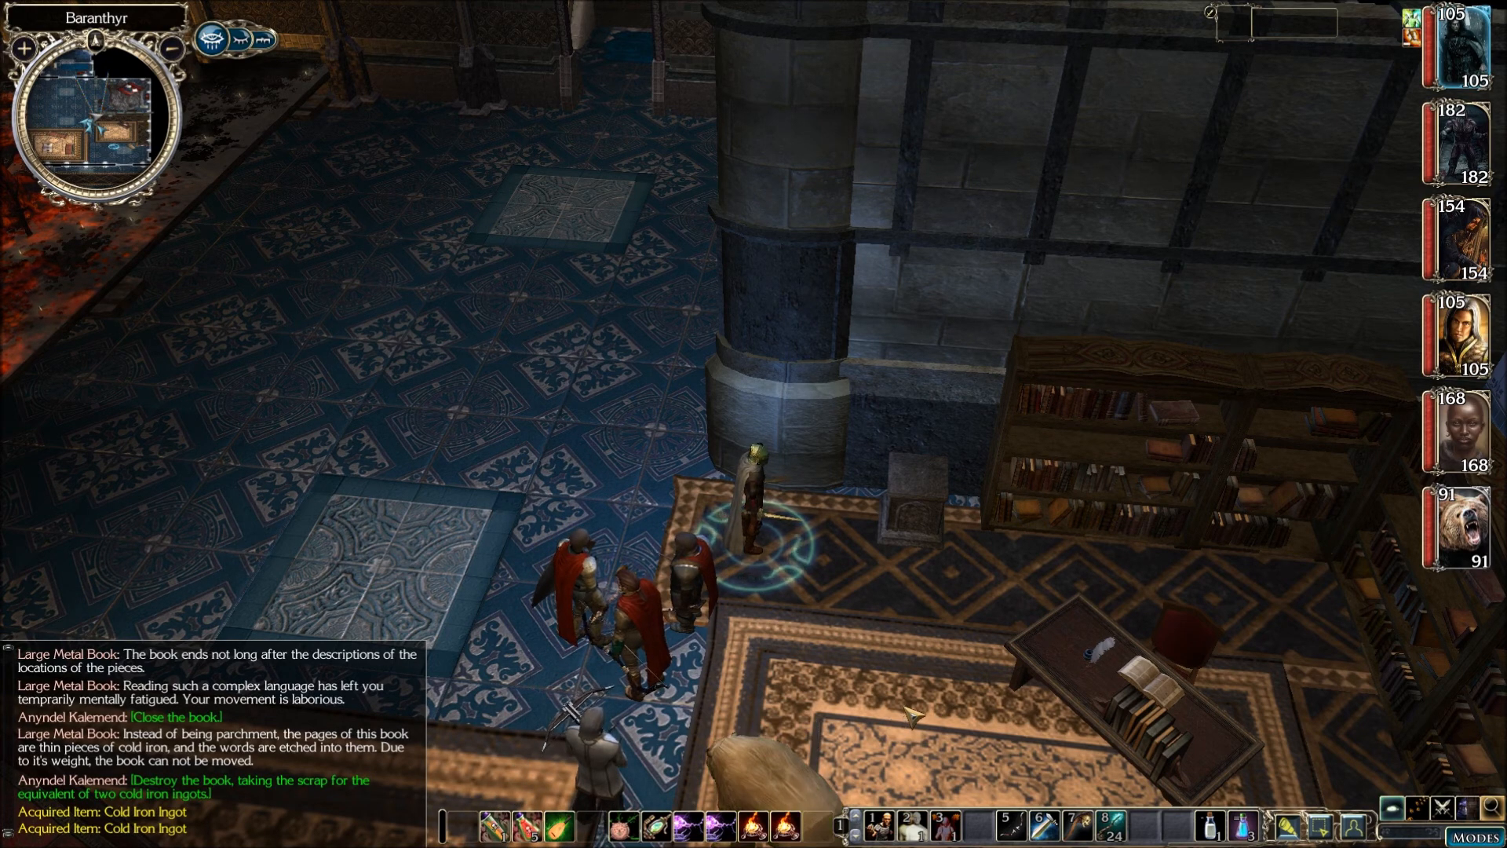
{"action": "key", "text": "i"}
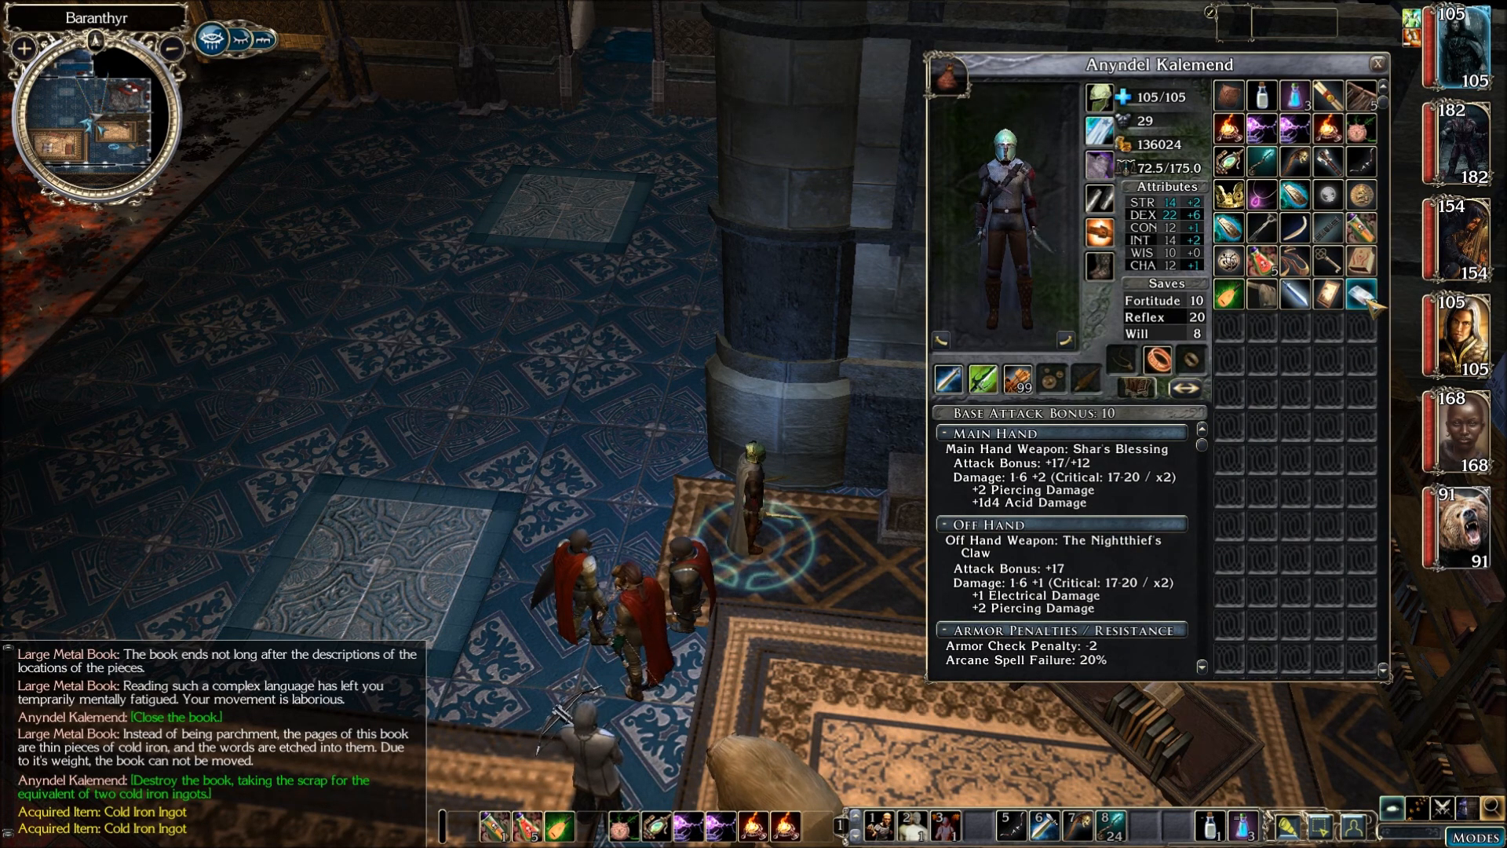
{"action": "left_click", "coordinate": [1377, 63]}
Walk the character away from the empty pedestal to observe the movement speed while fatigued.
{"action": "left_click", "coordinate": [438, 569]}
{"action": "mouse_move", "coordinate": [439, 568]}
{"action": "middle_mouse_down"}
{"action": "mouse_move", "coordinate": [550, 510]}
{"action": "mouse_move", "coordinate": [957, 524]}
{"action": "mouse_move", "coordinate": [1028, 588]}
{"action": "middle_mouse_up"}
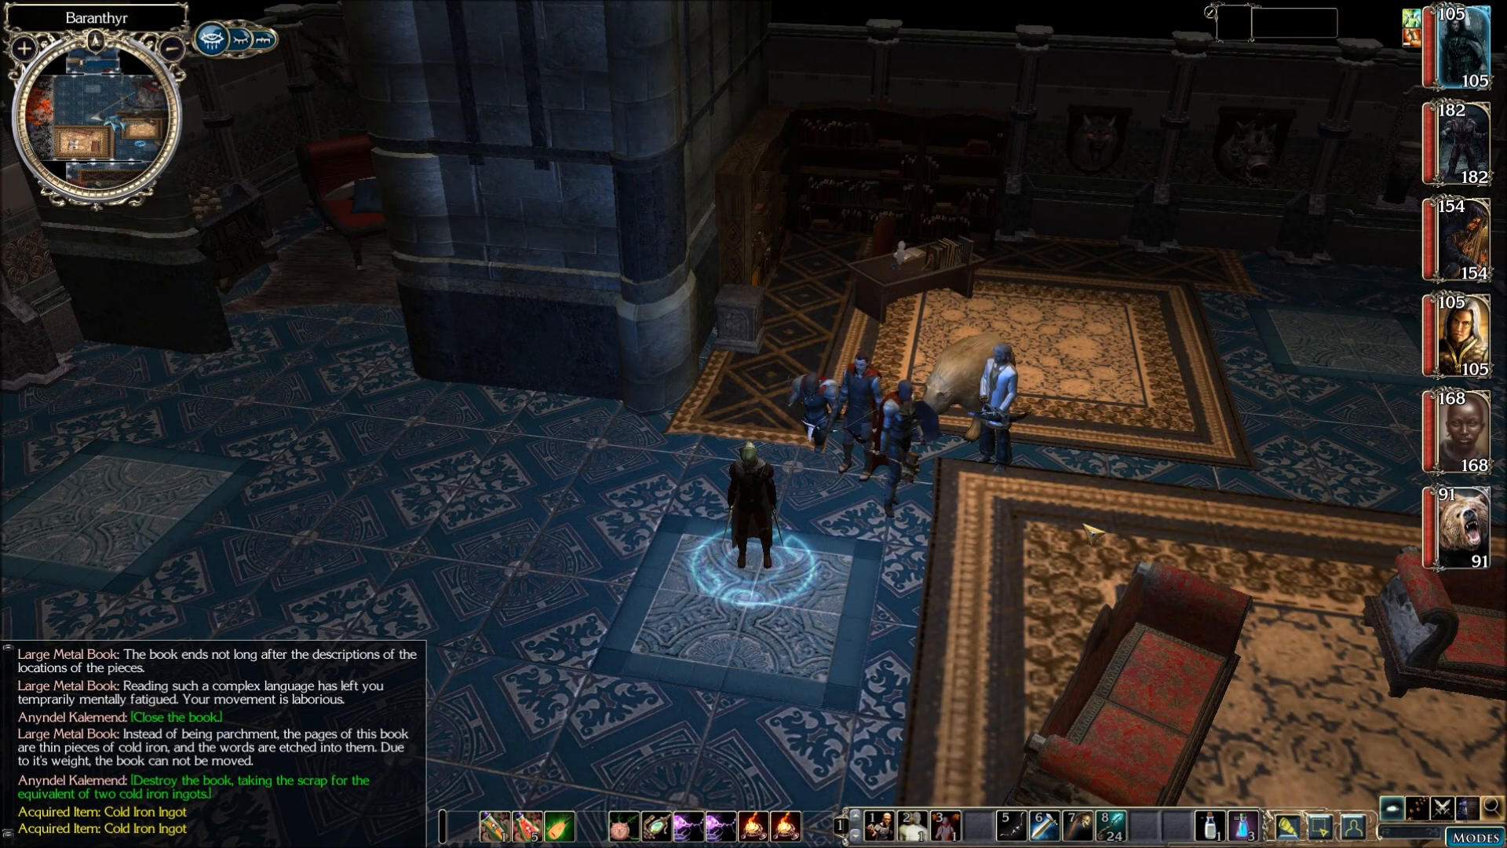
{"action": "middle_click_drag", "start_coordinate": [1092, 534], "coordinate": [1028, 605]}
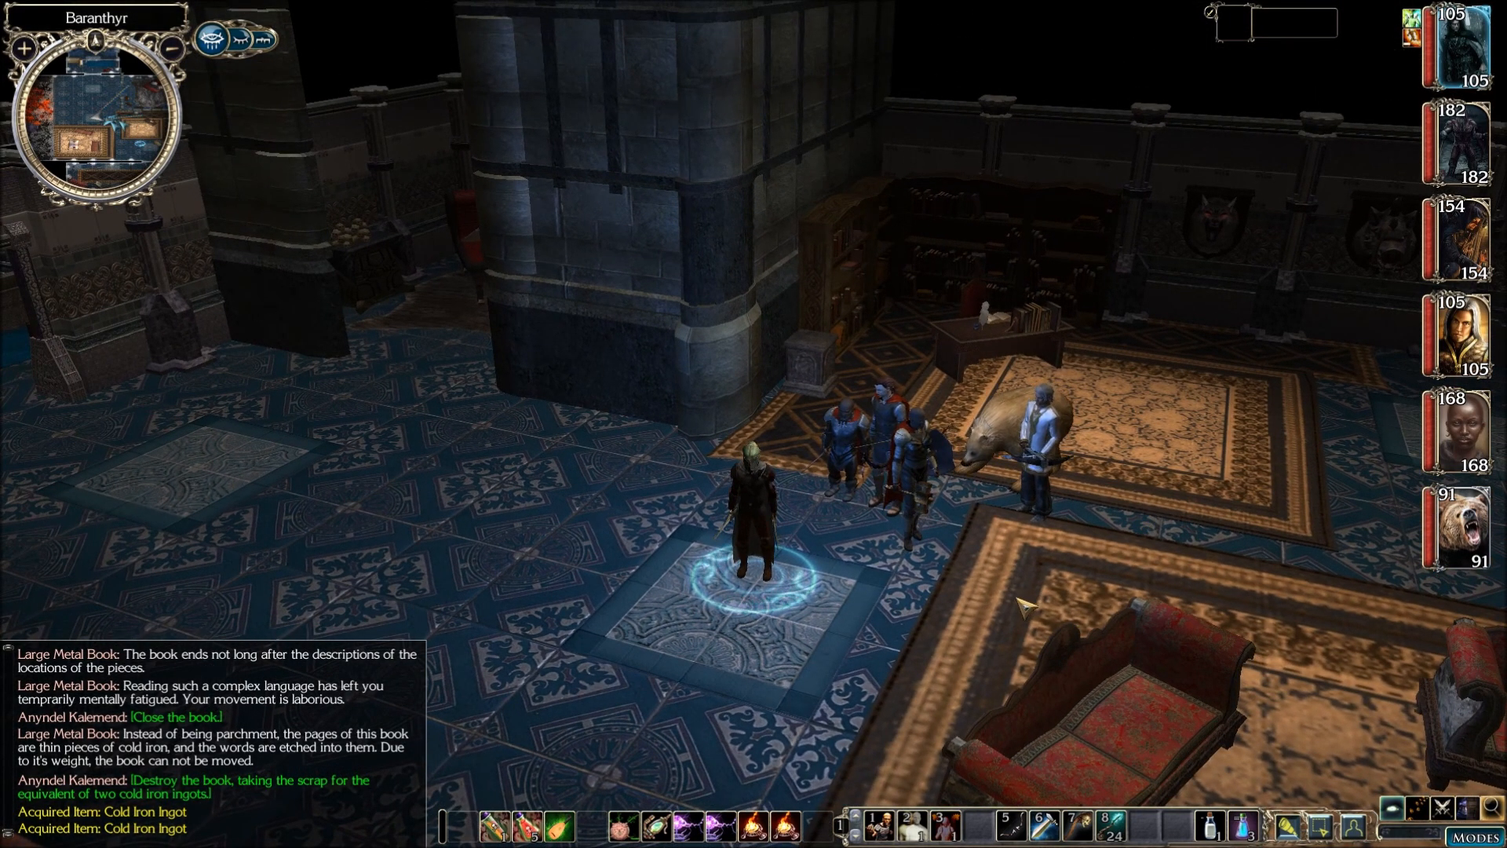